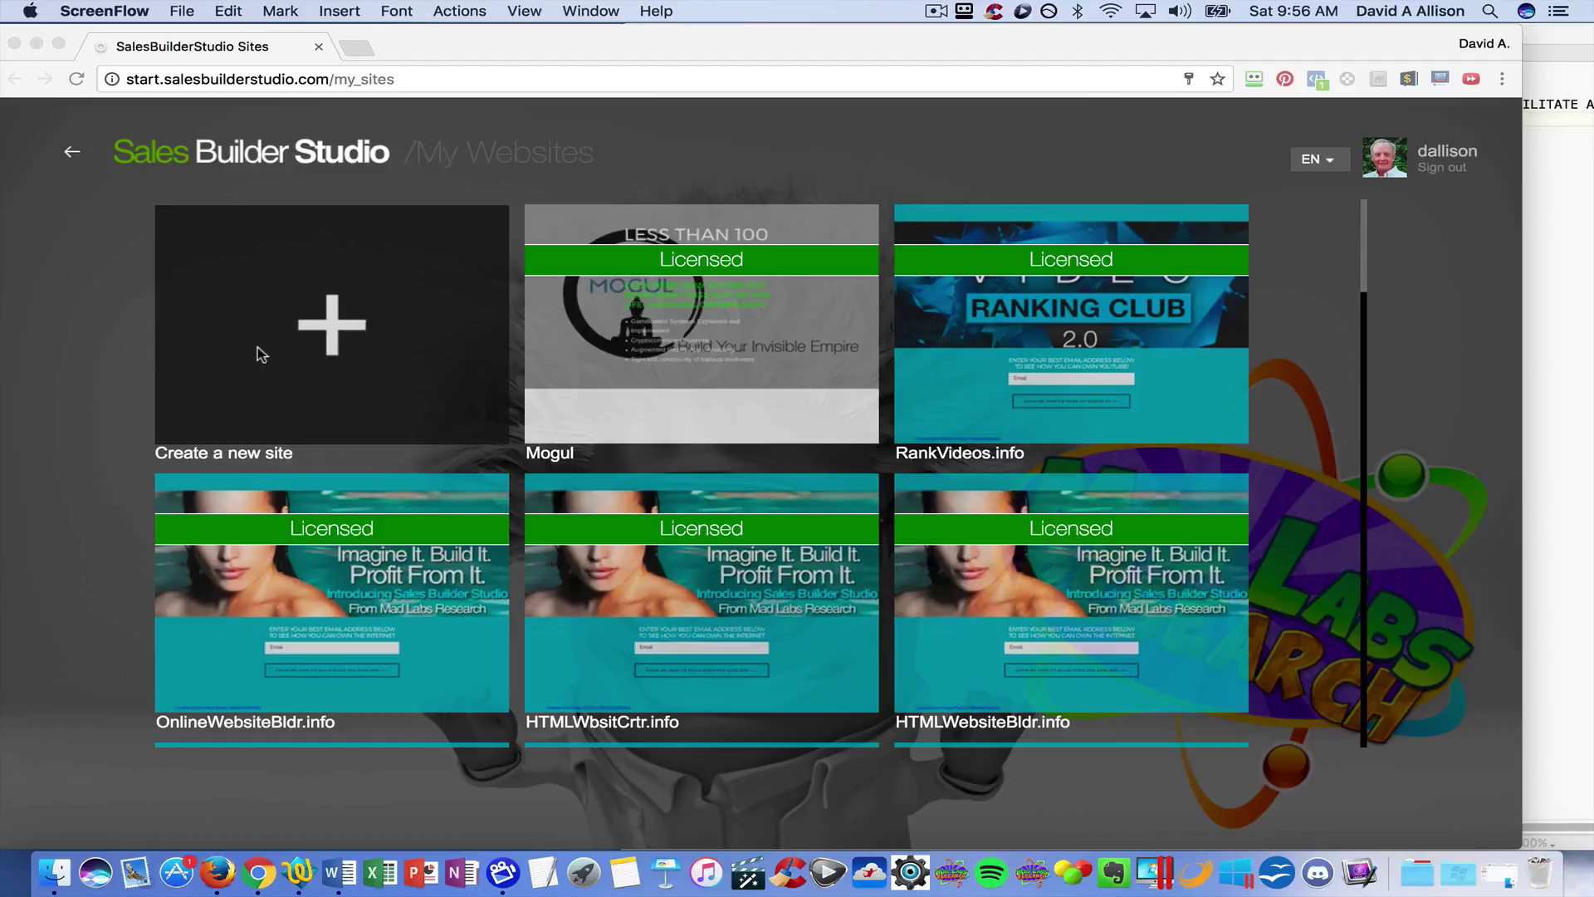
- Start a new site and browse the Photography, Business and Restaurants template categories
click(331, 330)
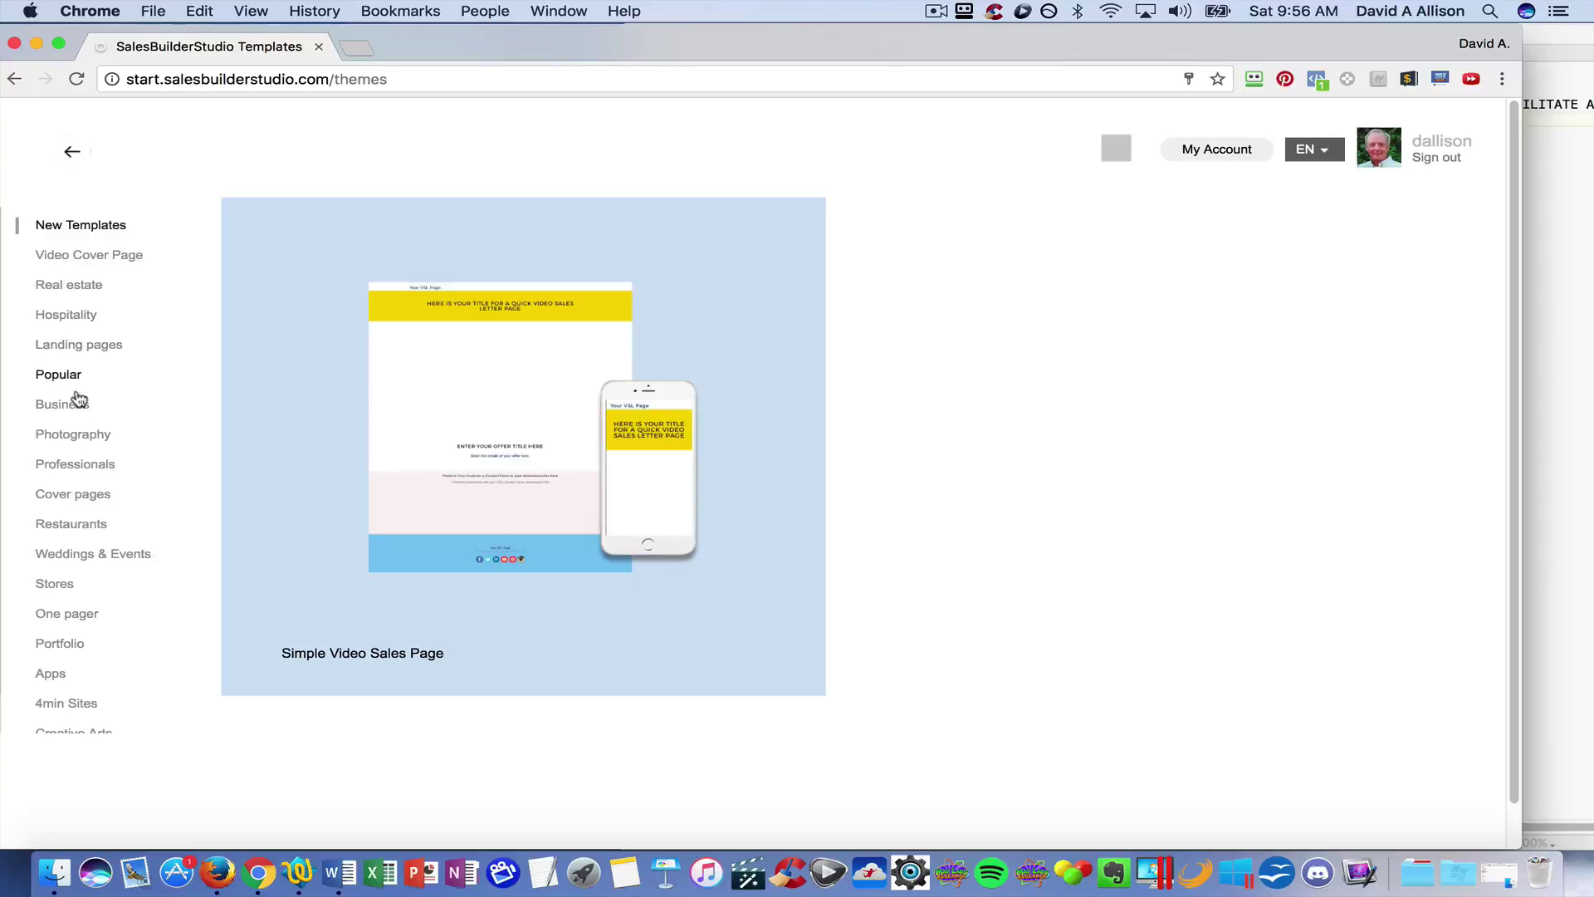
click(79, 439)
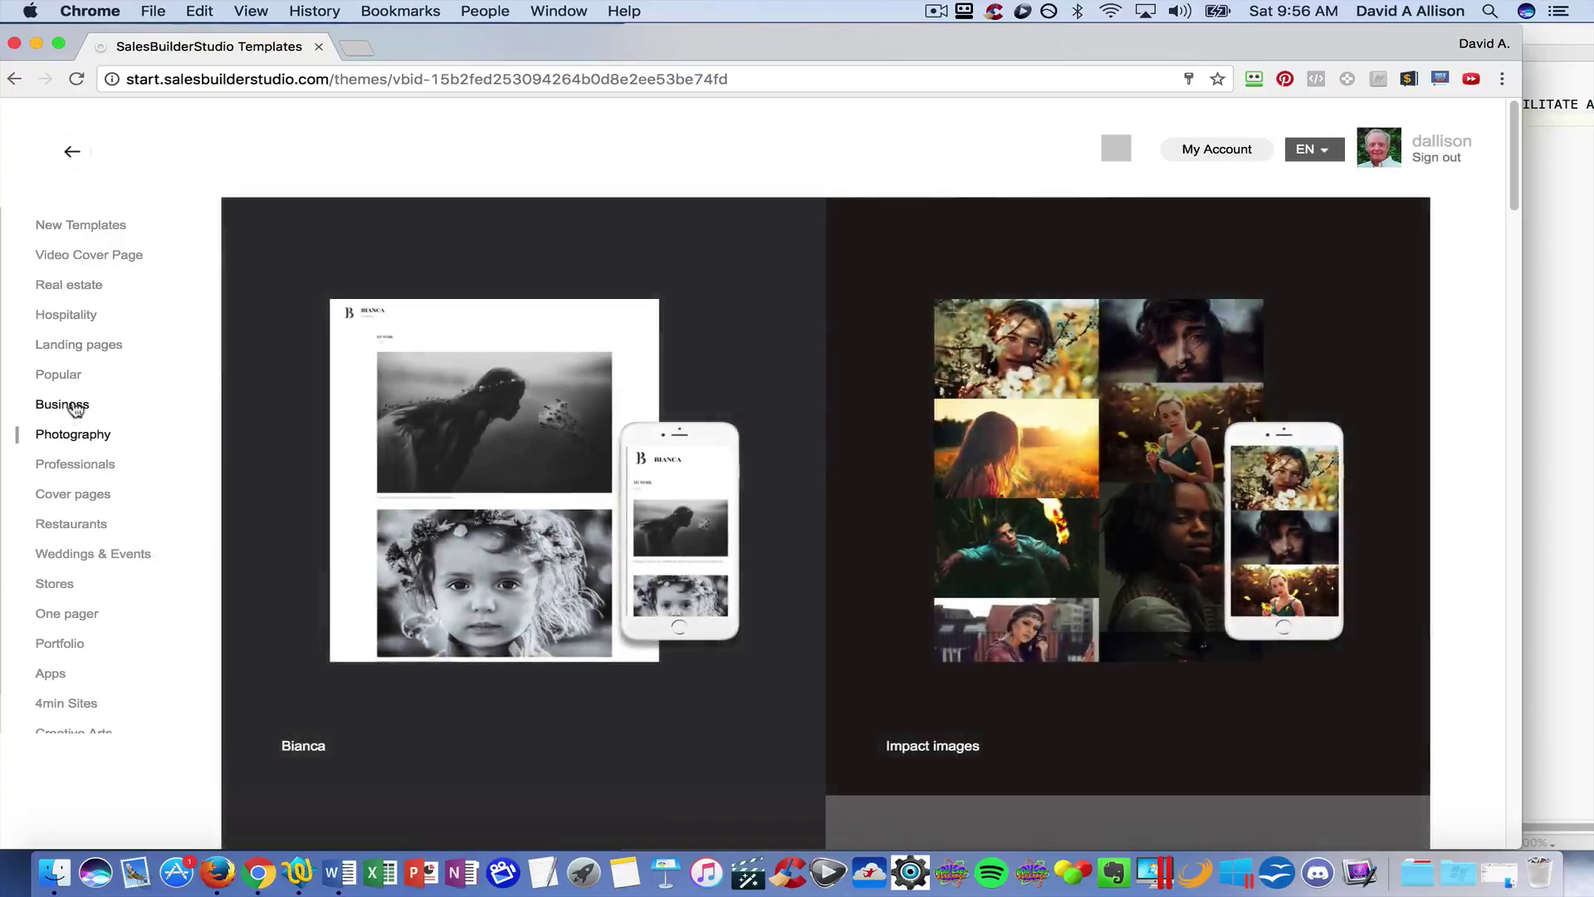
click(73, 410)
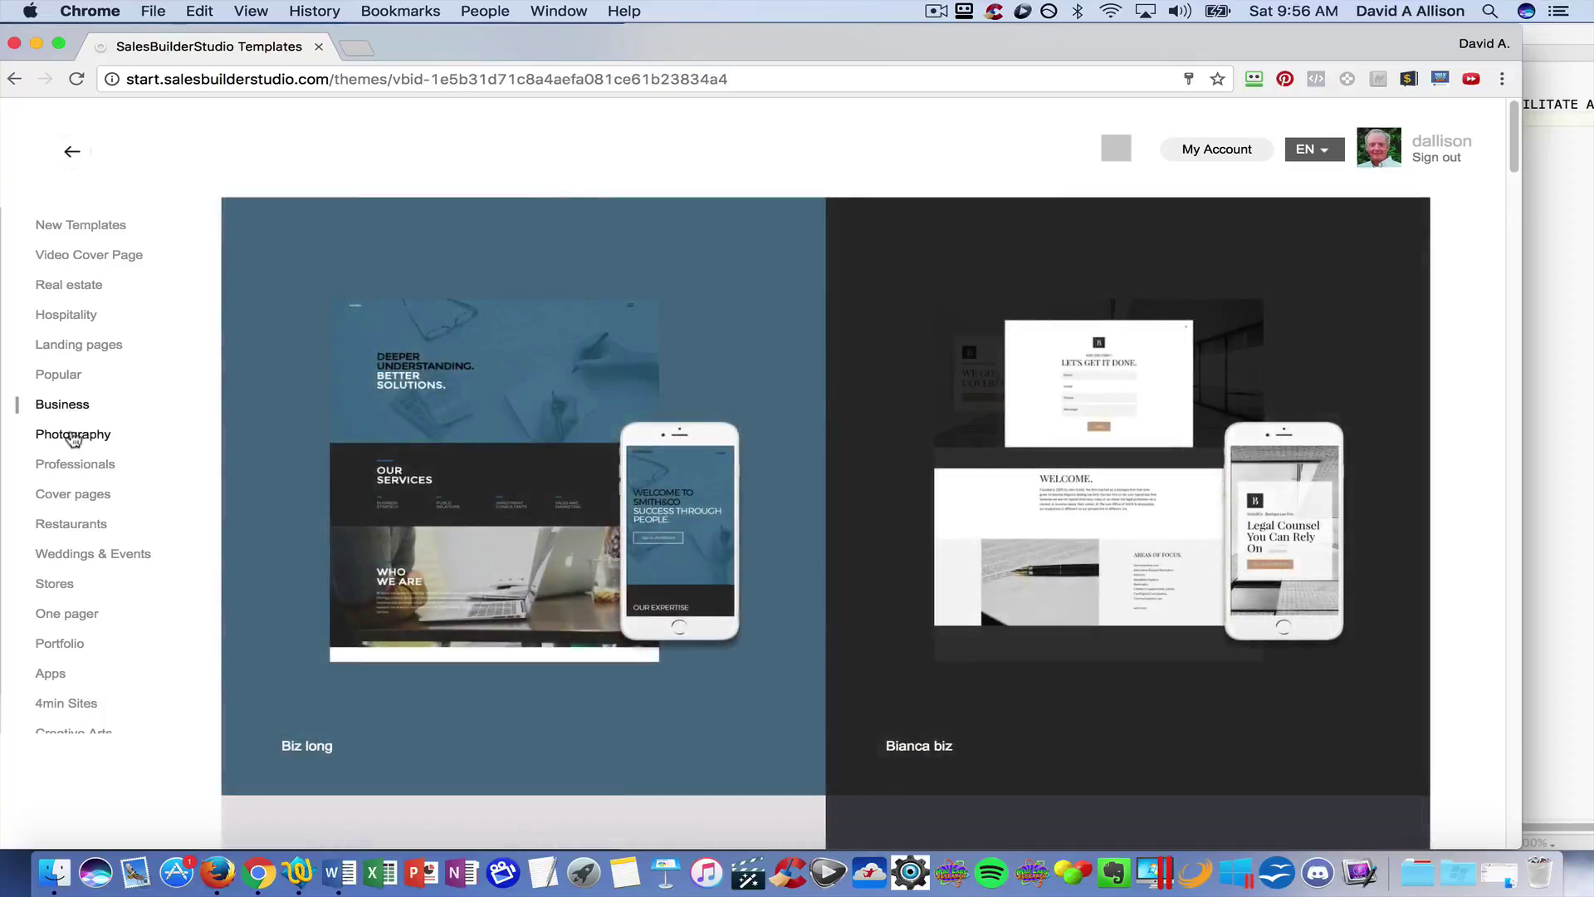
click(73, 435)
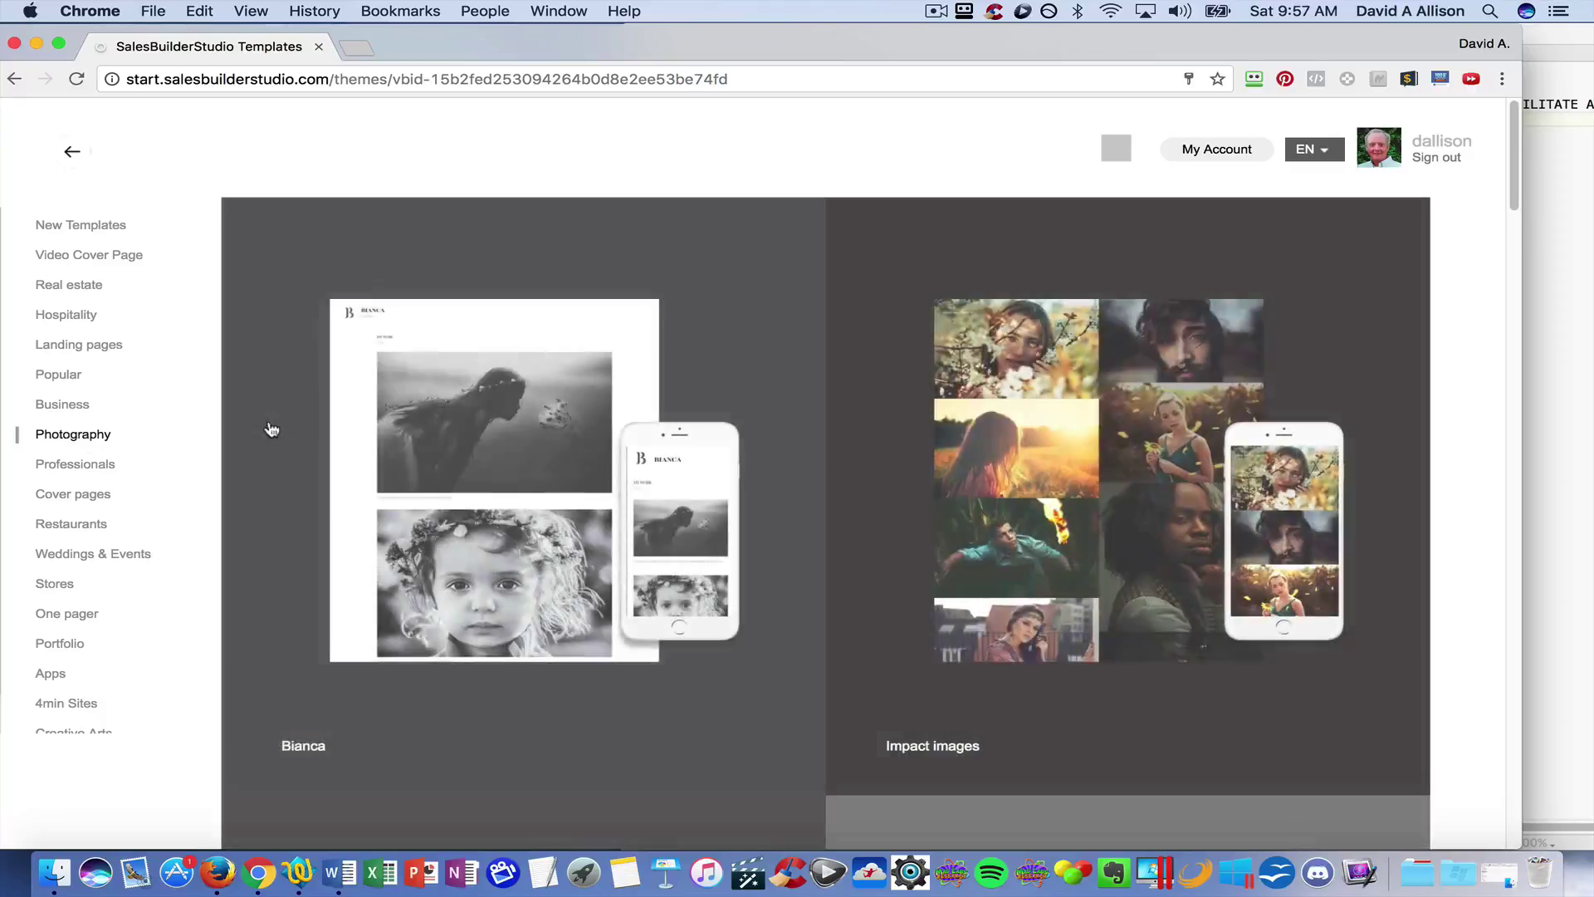
mouse_move(282, 432)
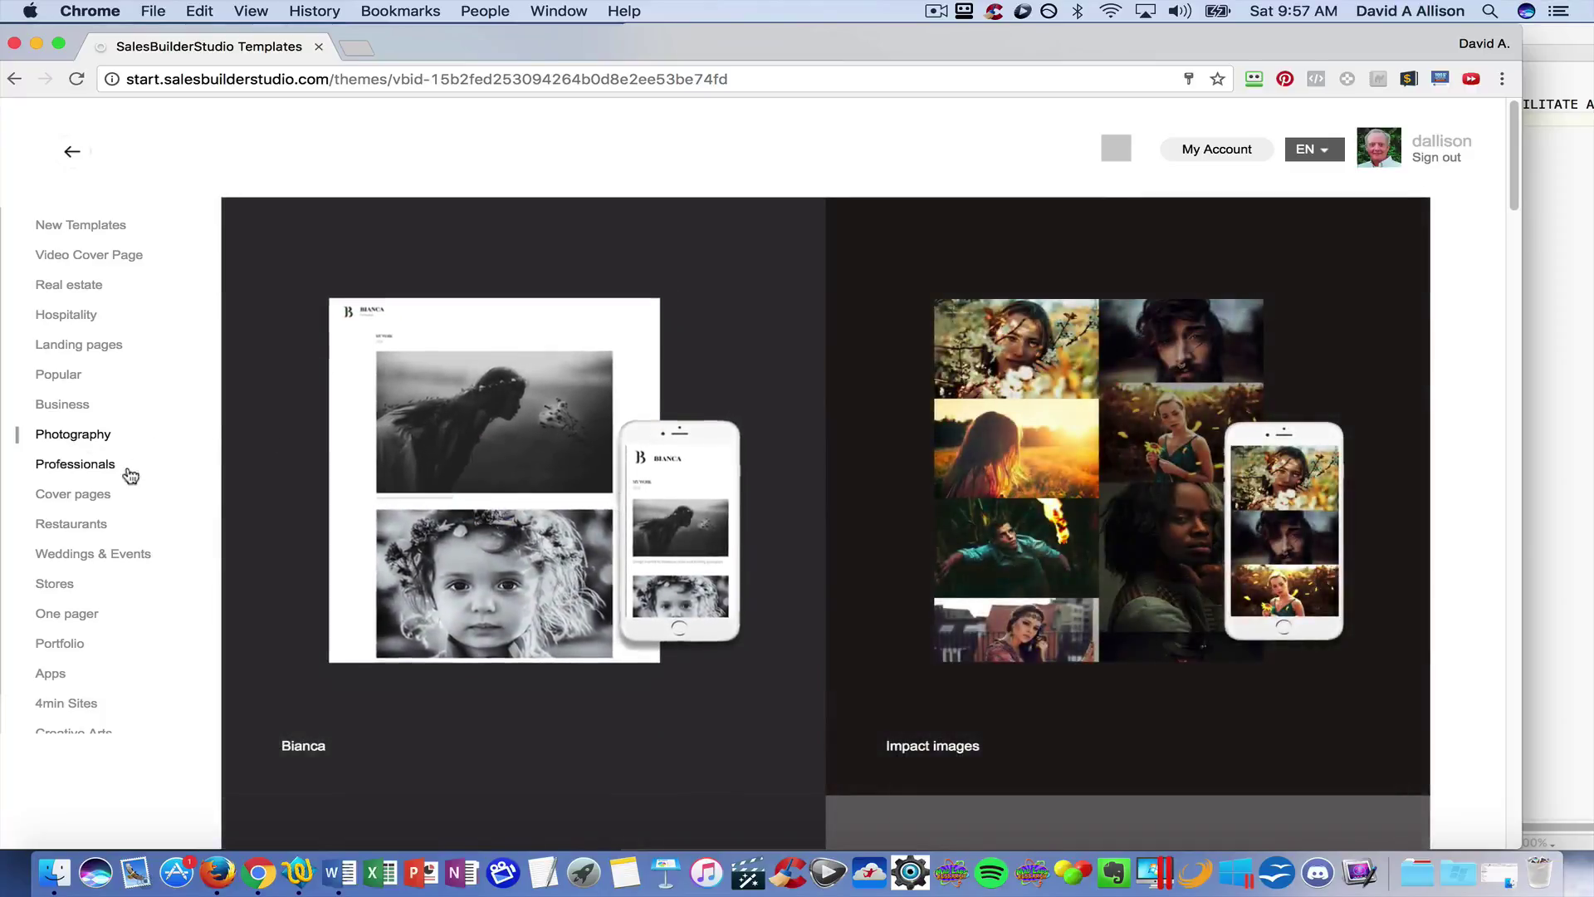
click(71, 524)
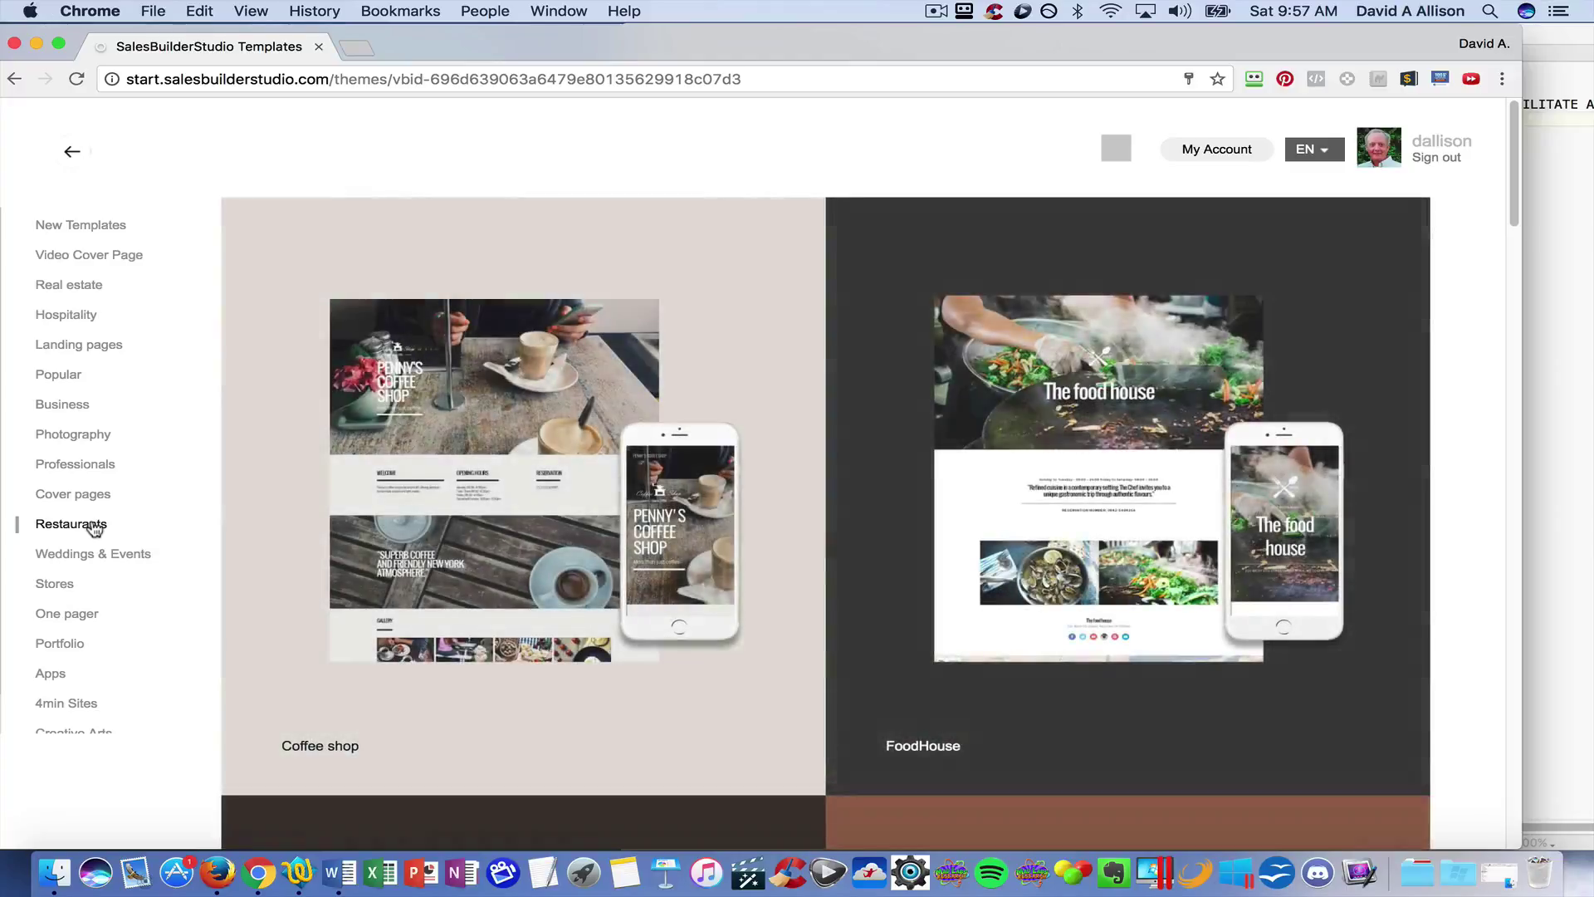
mouse_move(682, 497)
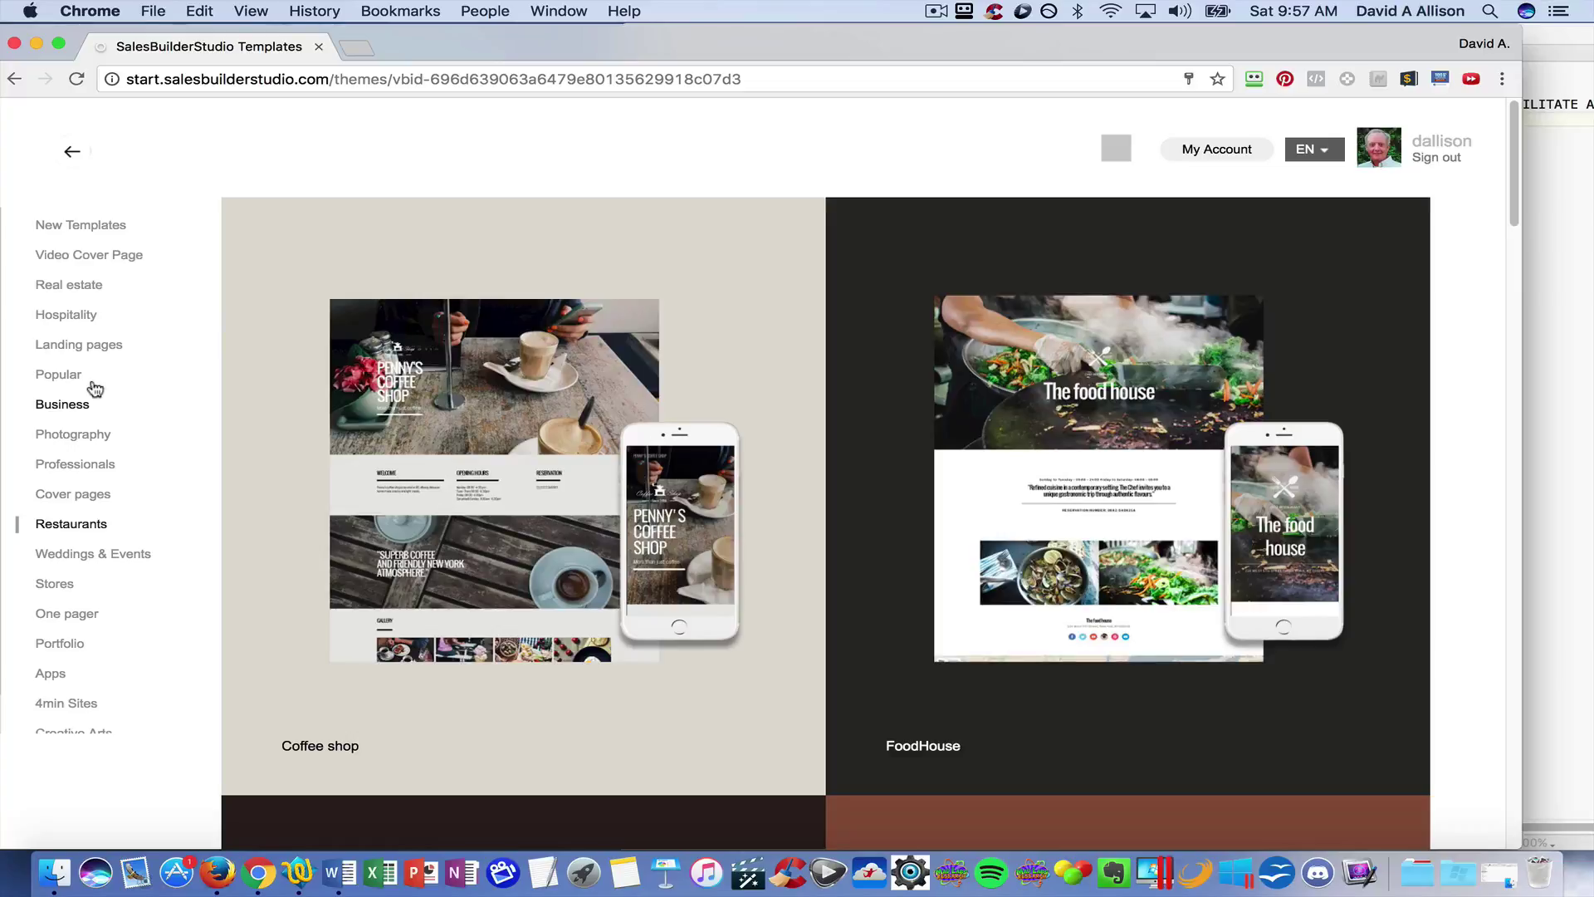
- Choose the "Landing Page" template with the "Online software at its best" headline from the Landing pages category and open it for editing
click(75, 349)
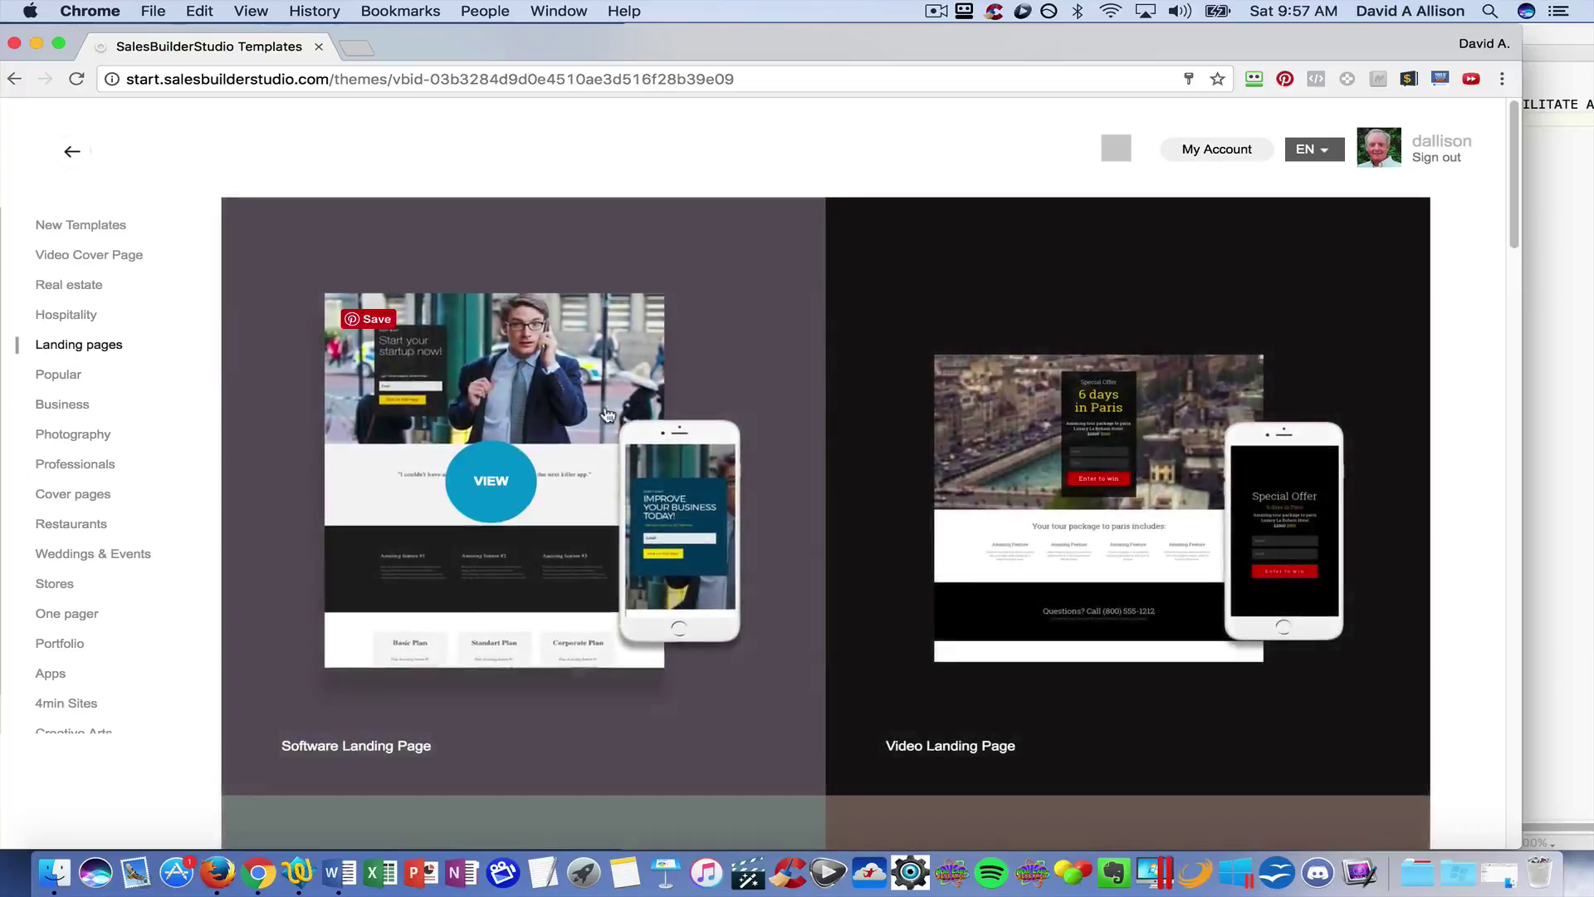
scroll(640, 415, down, 2)
scroll(640, 415, down, 15)
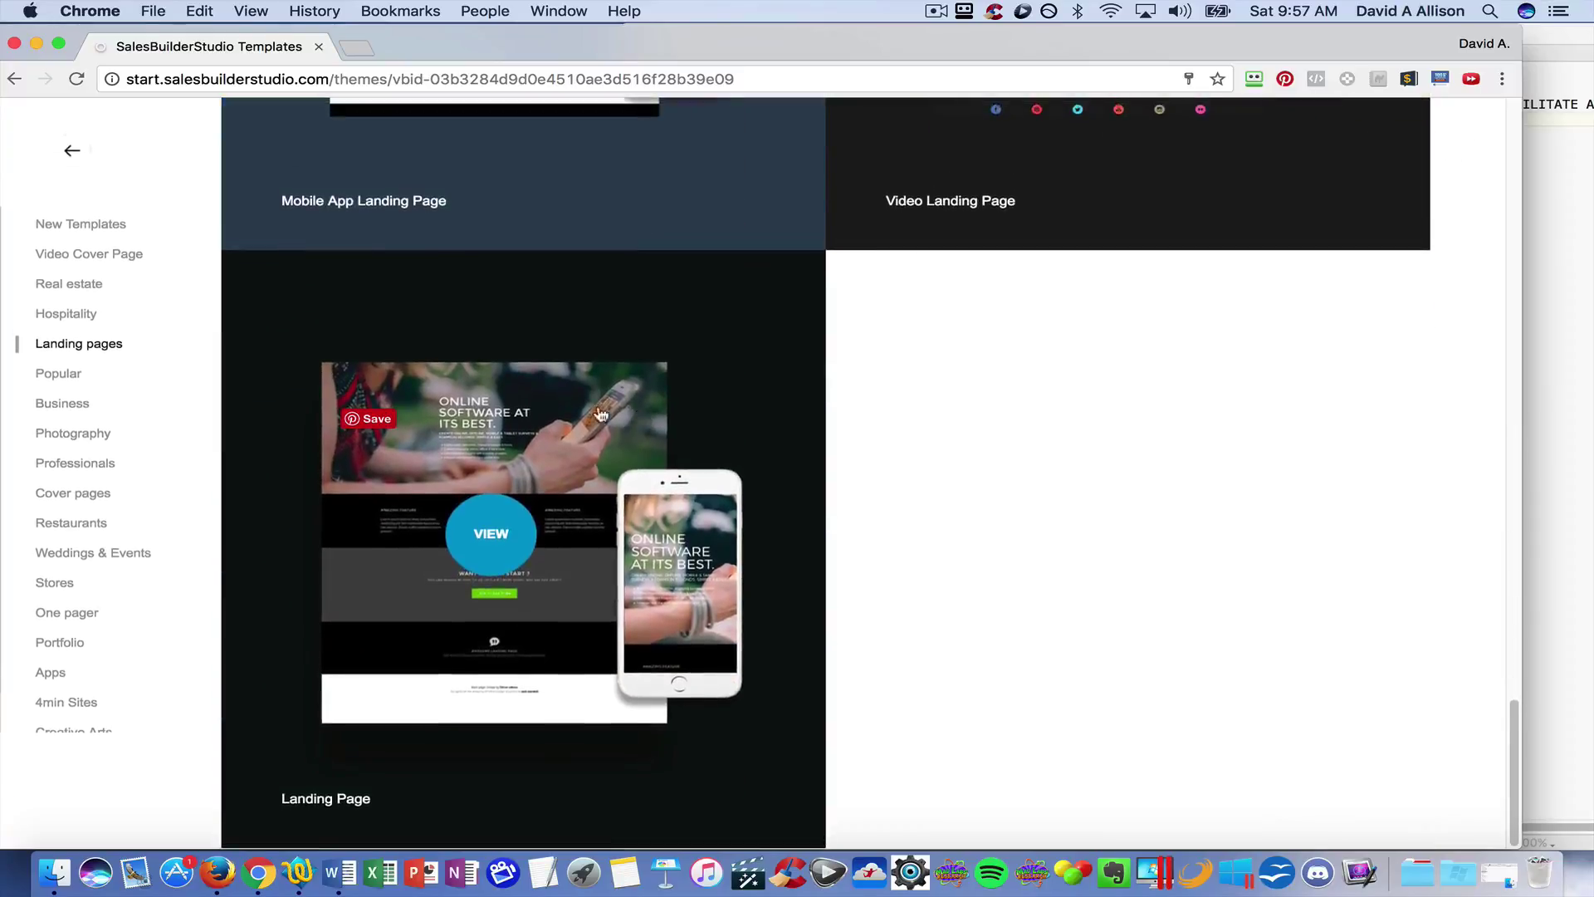
click(515, 436)
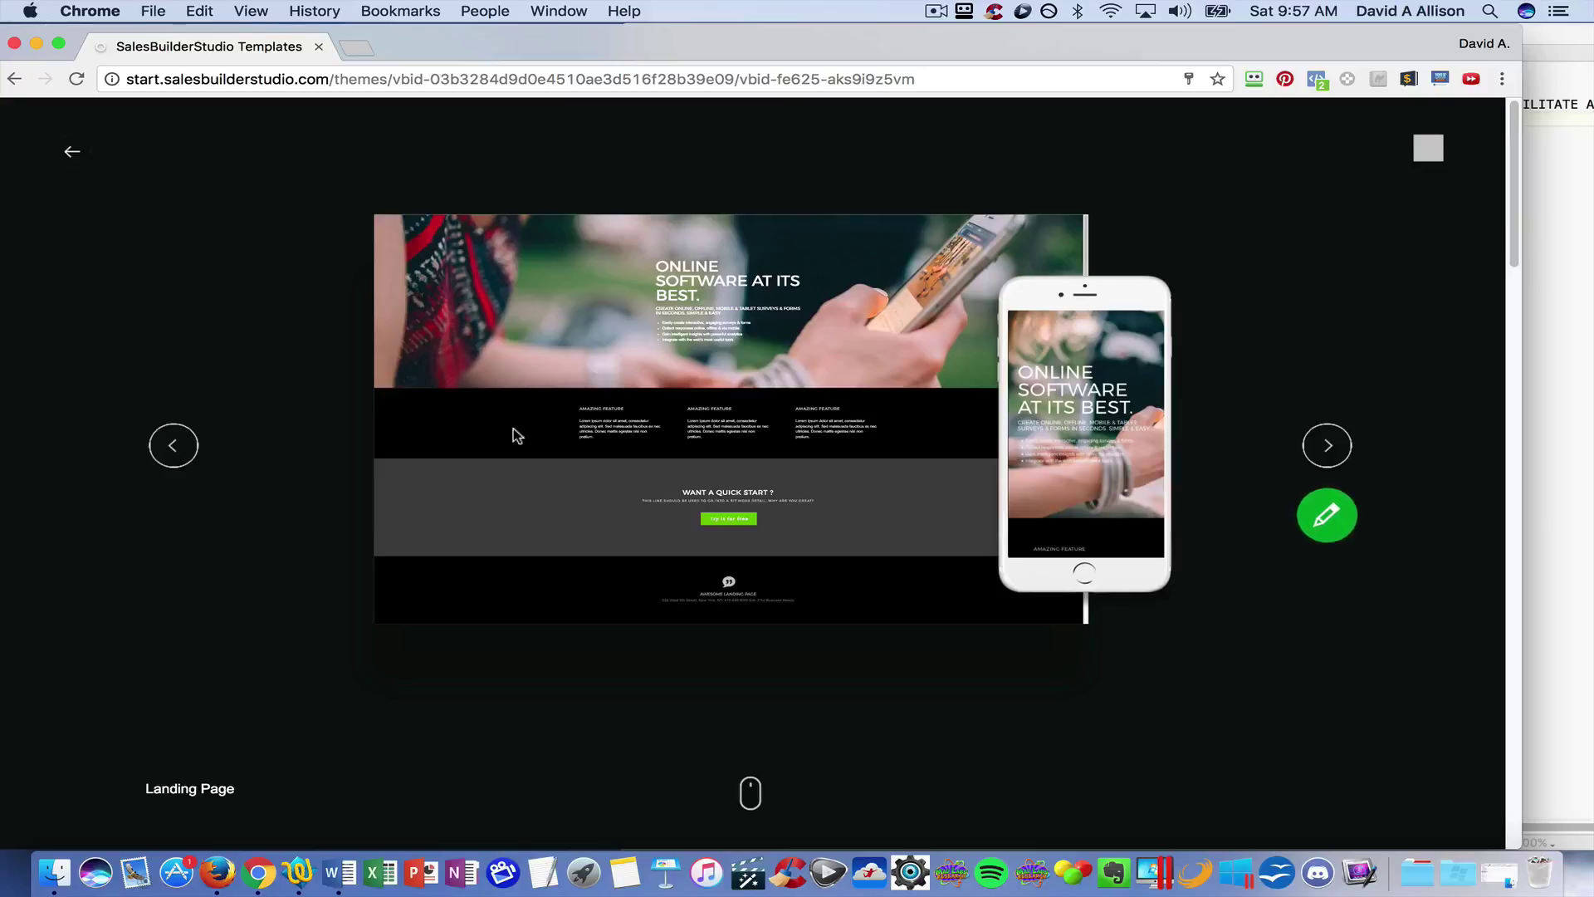
click(1325, 516)
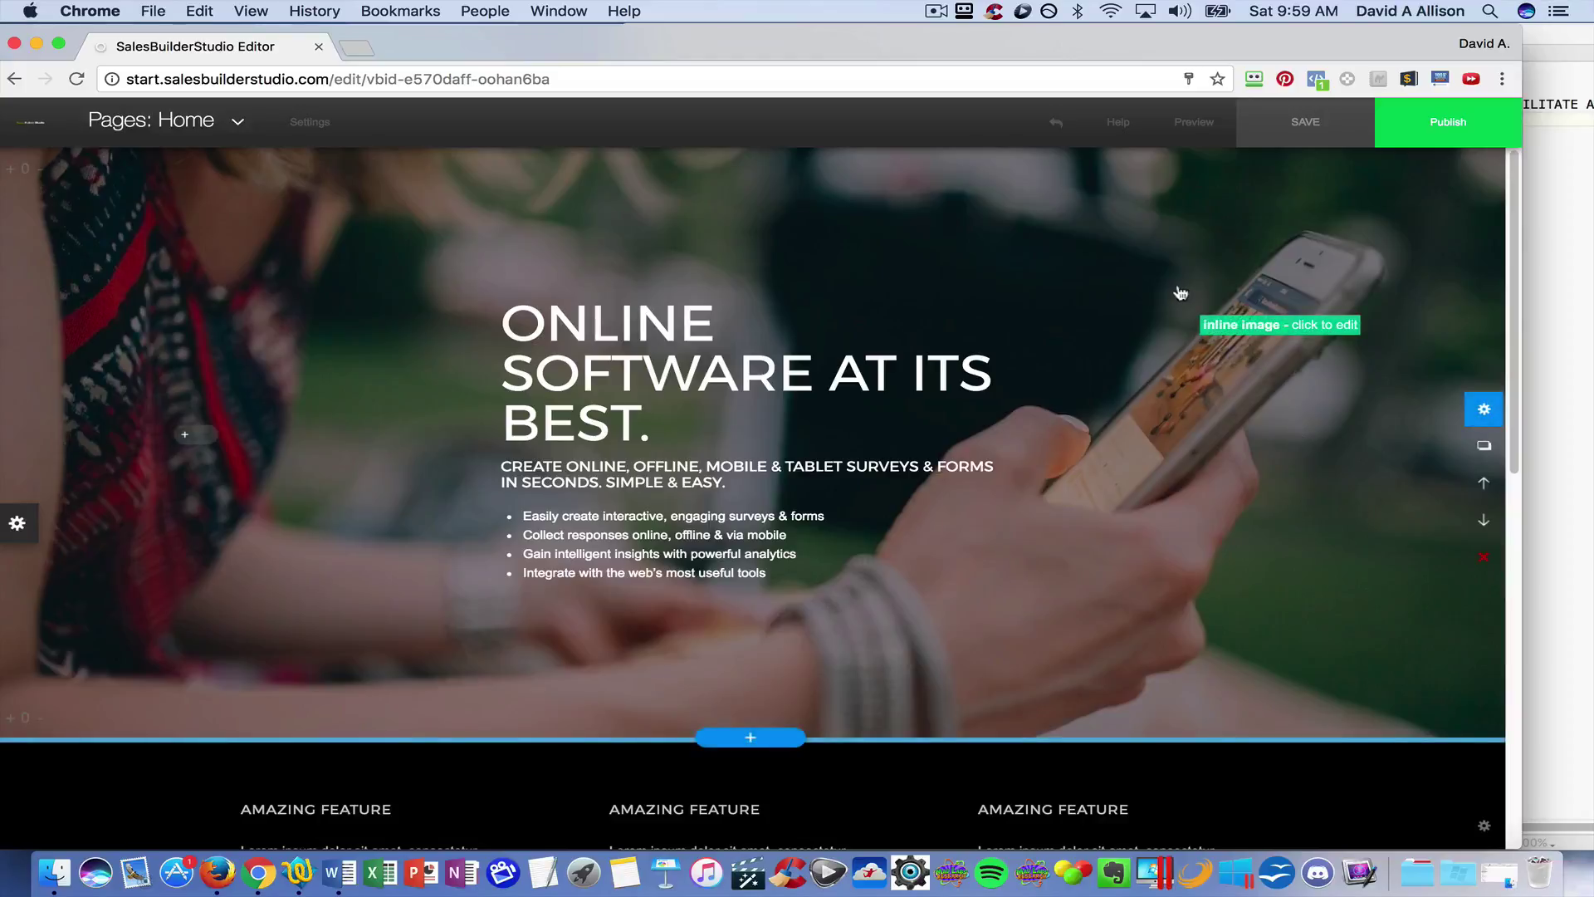
- Browse the People images in the Media Center for the hero background and close it without choosing one
click(1134, 282)
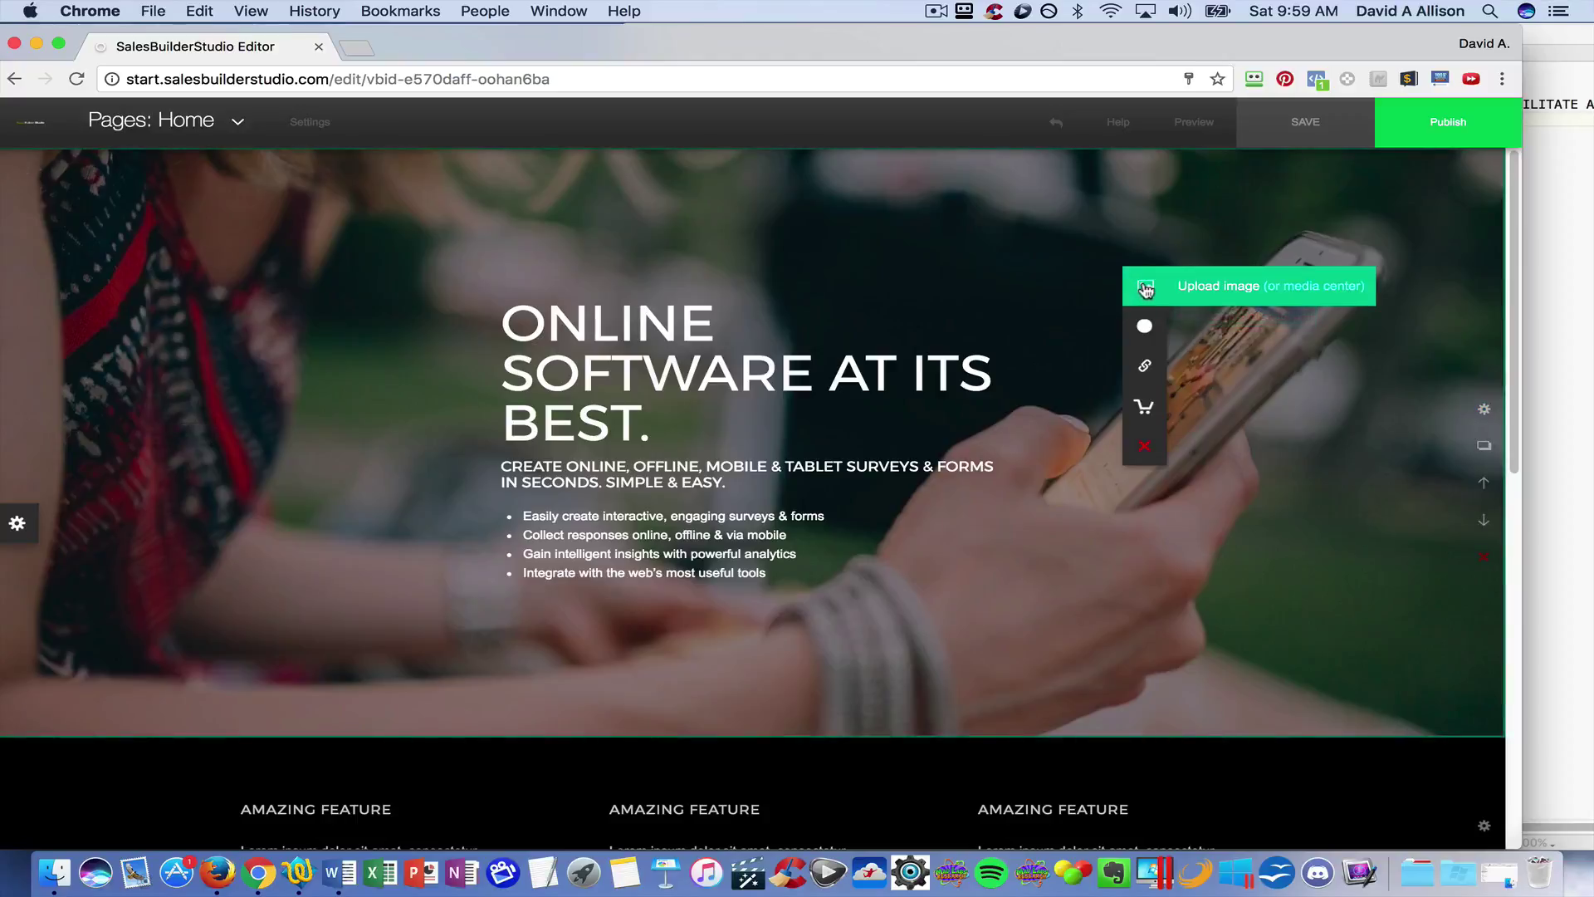
click(1145, 326)
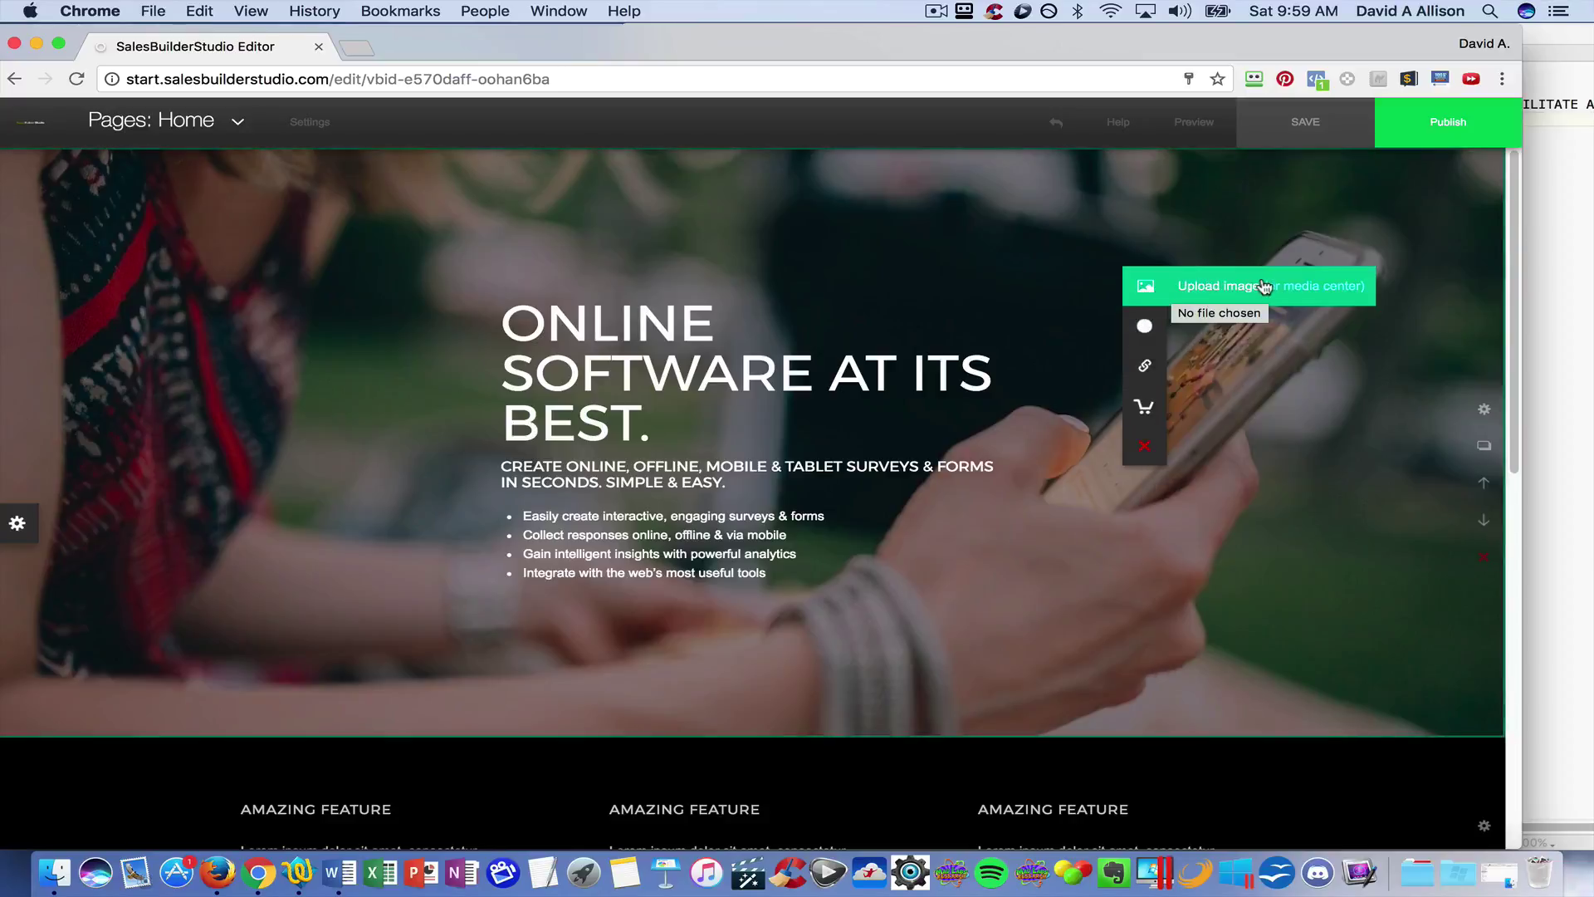
click(1300, 287)
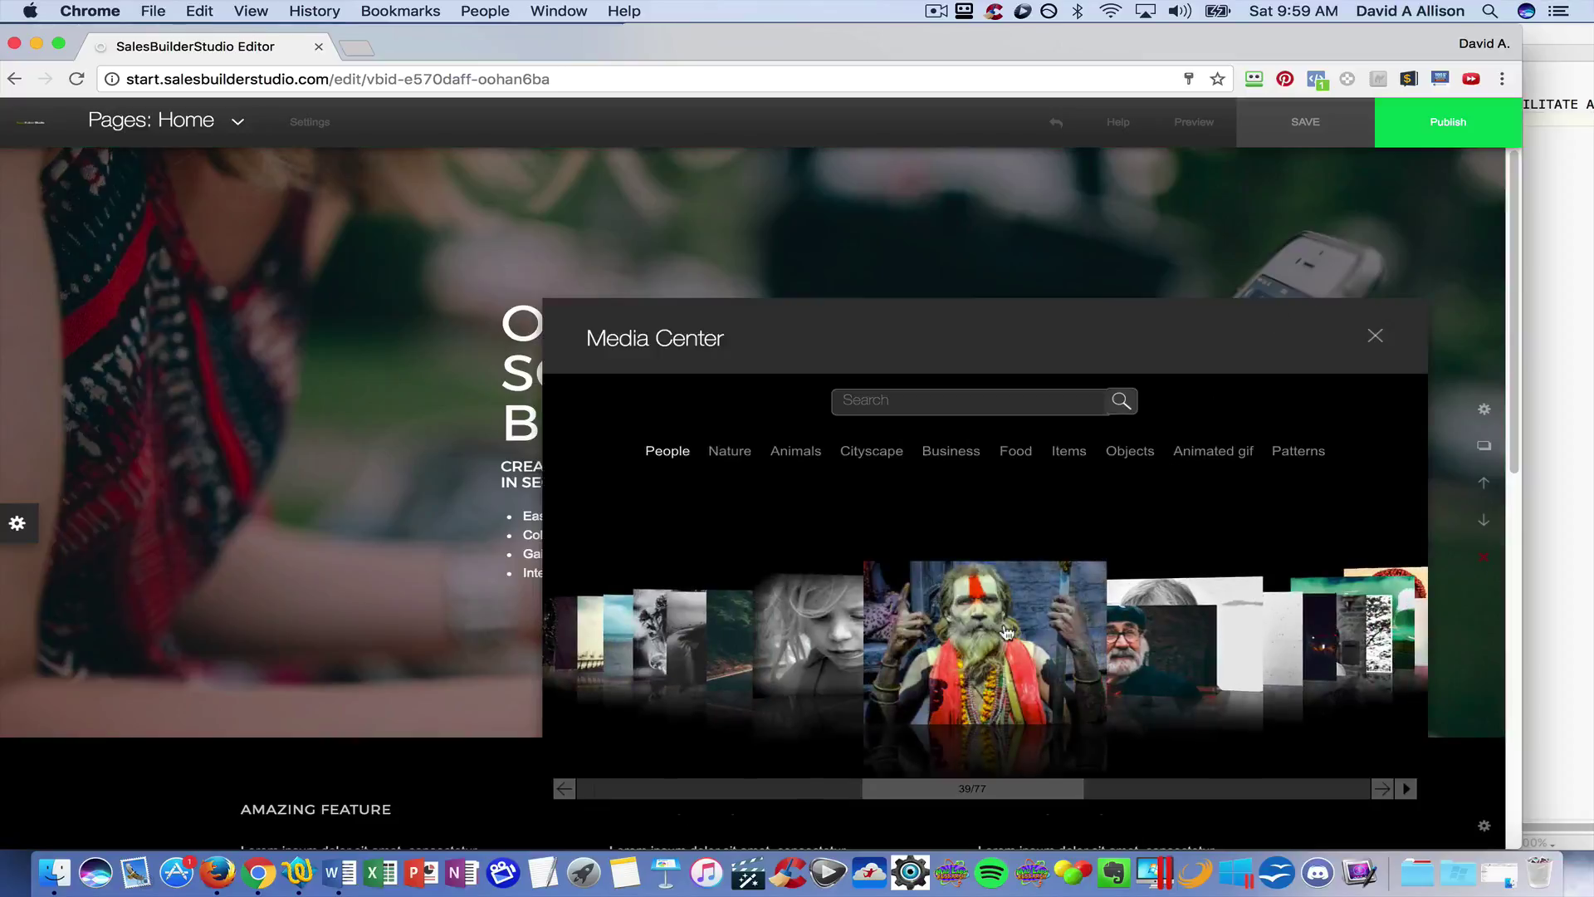
scroll(1007, 633, up, 10)
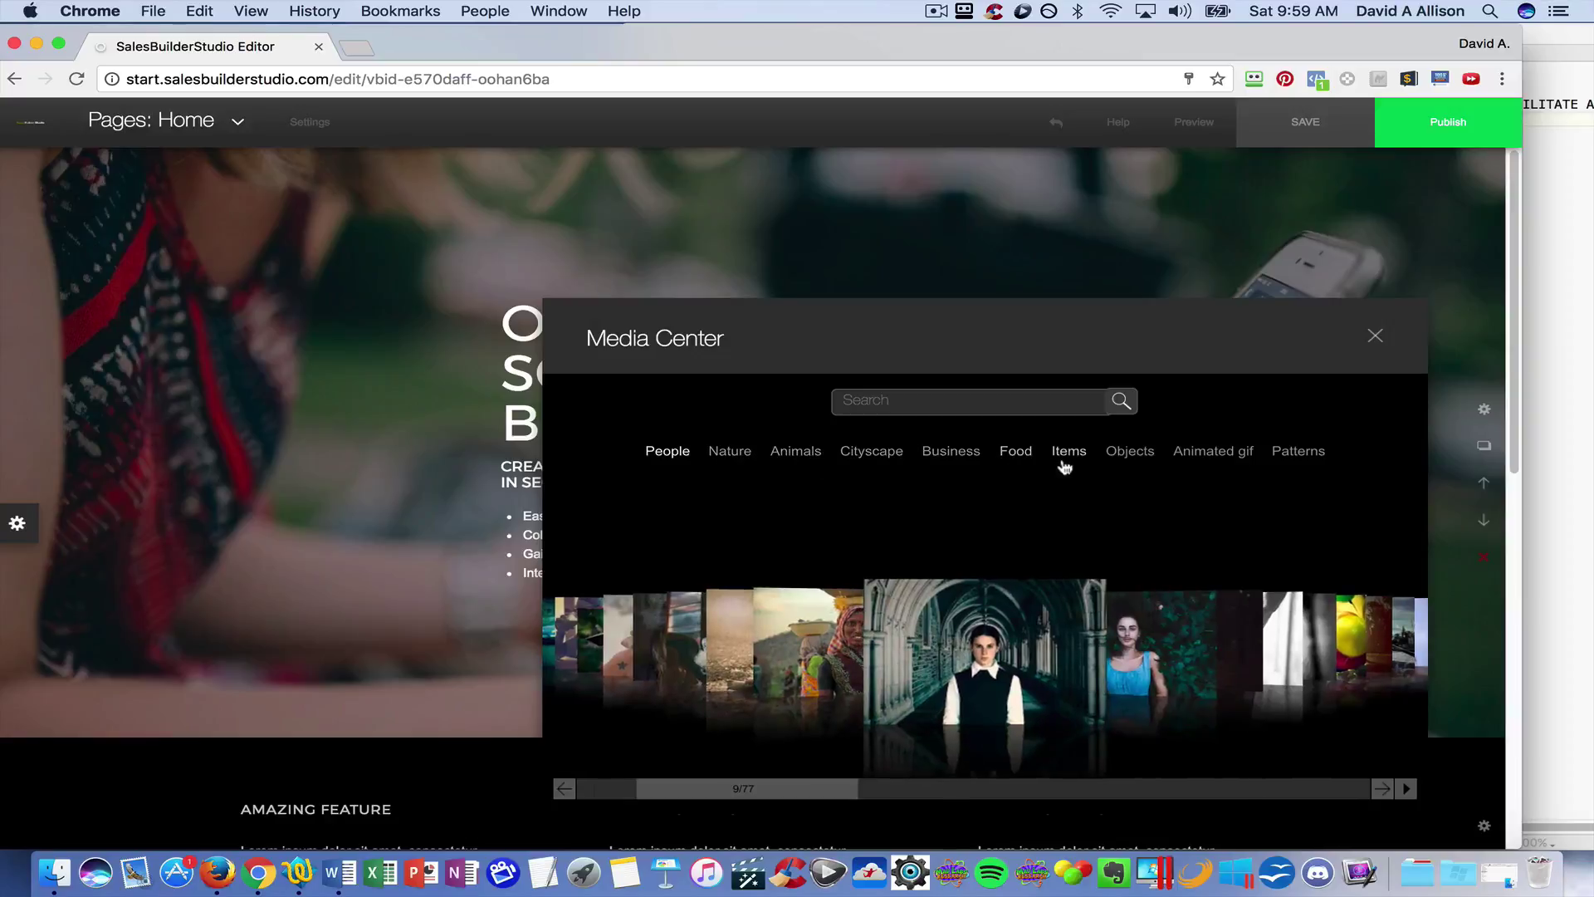
click(1376, 339)
- Replace the hero background image with hashtag-1084519_1280.jpg from the Downloads folder
mouse_move(1196, 279)
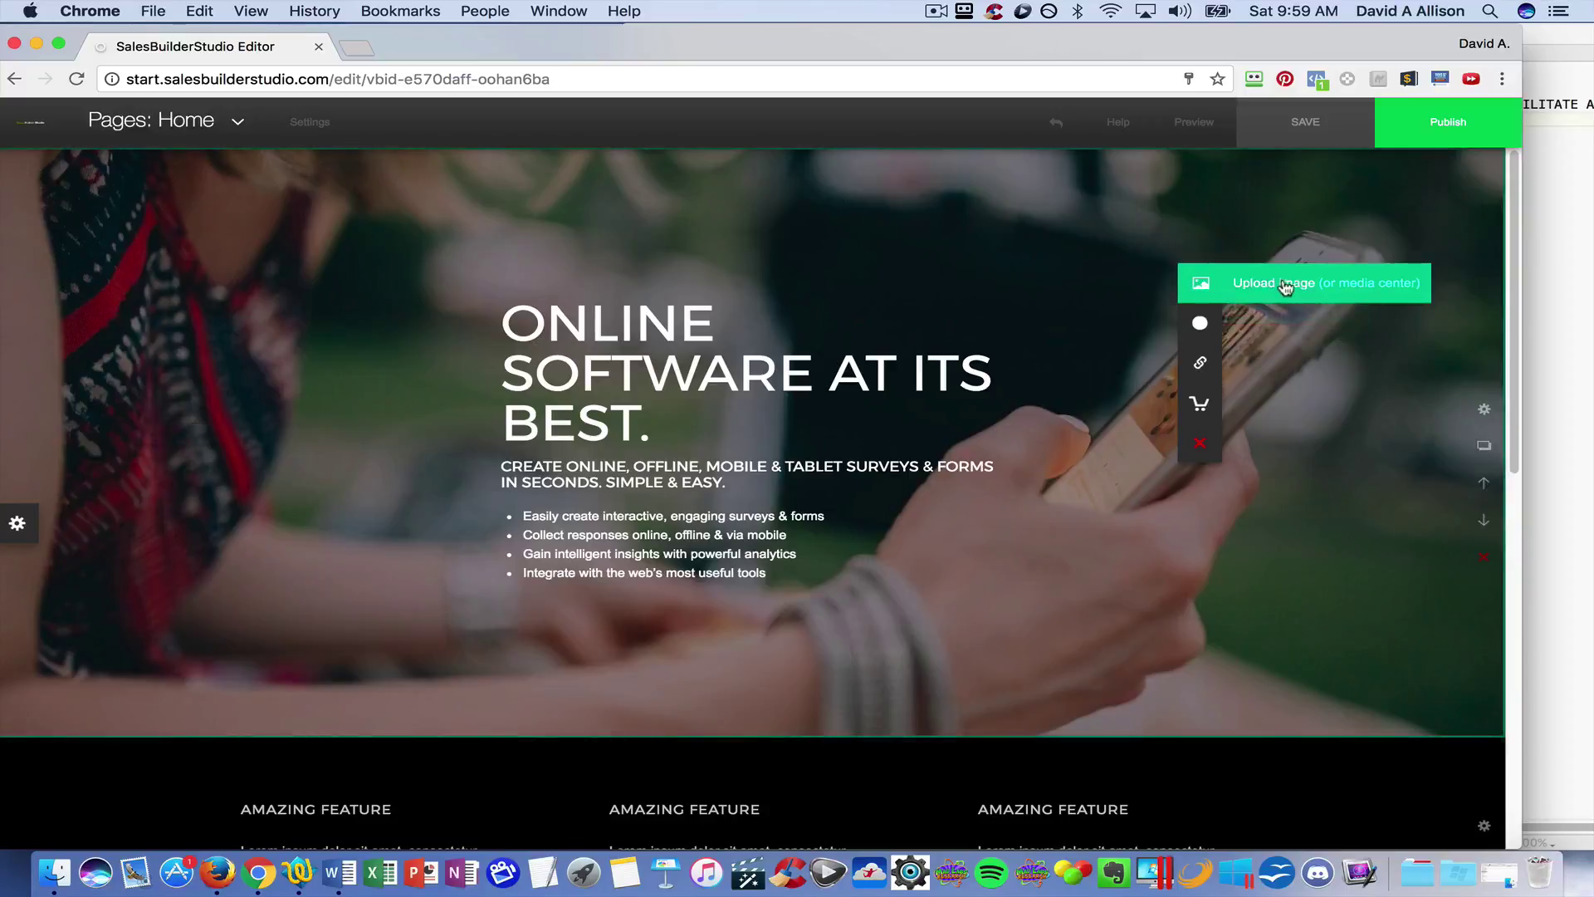
click(1285, 286)
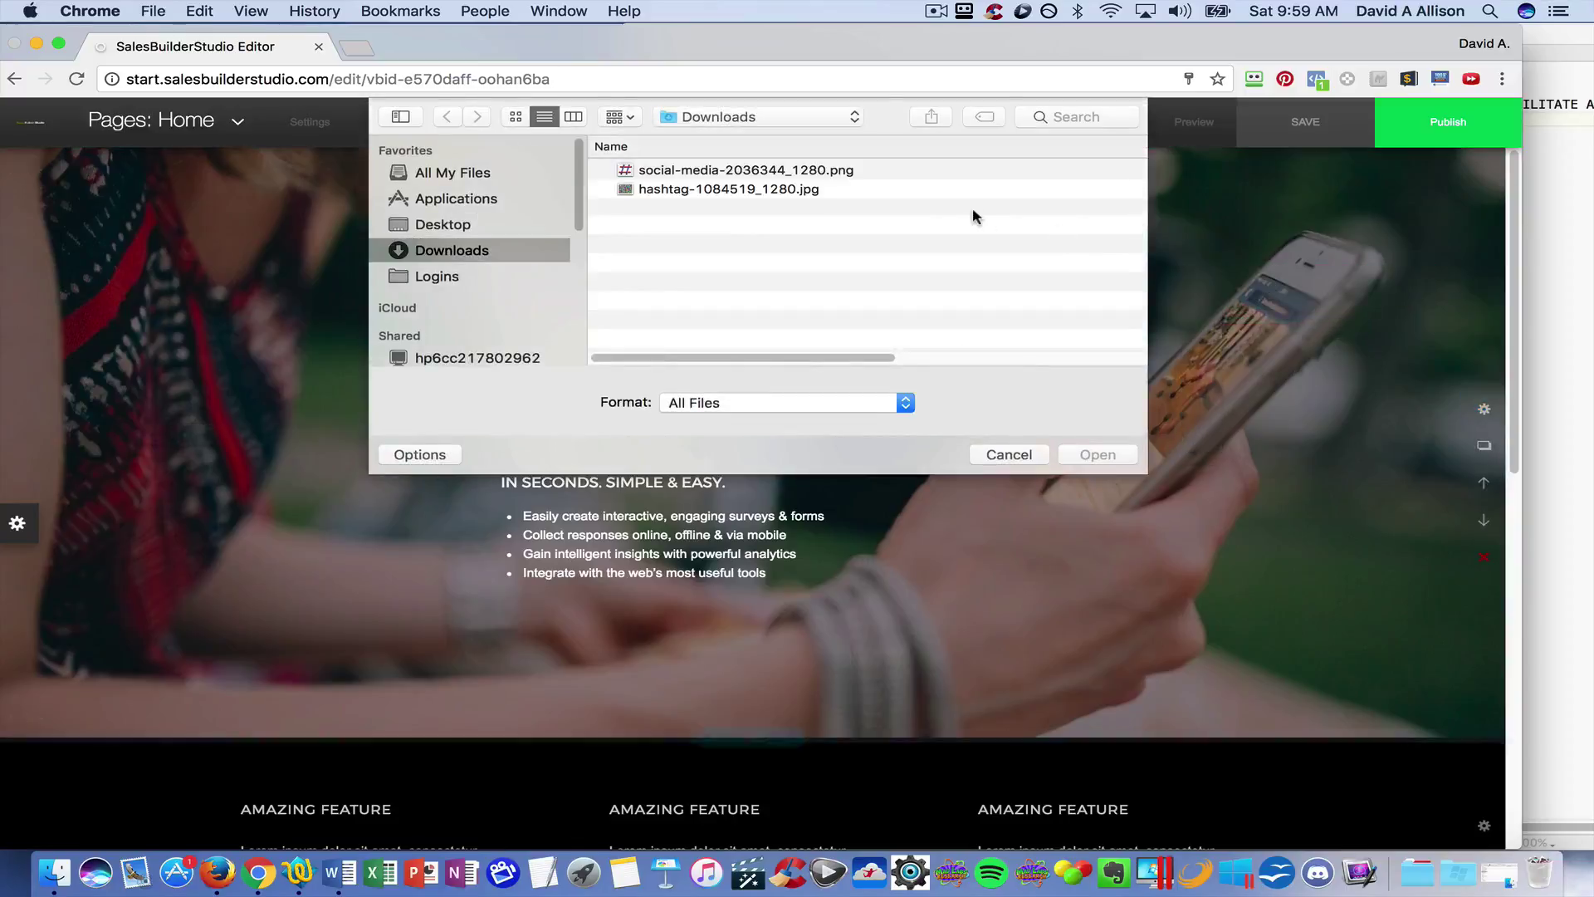
double_click(631, 190)
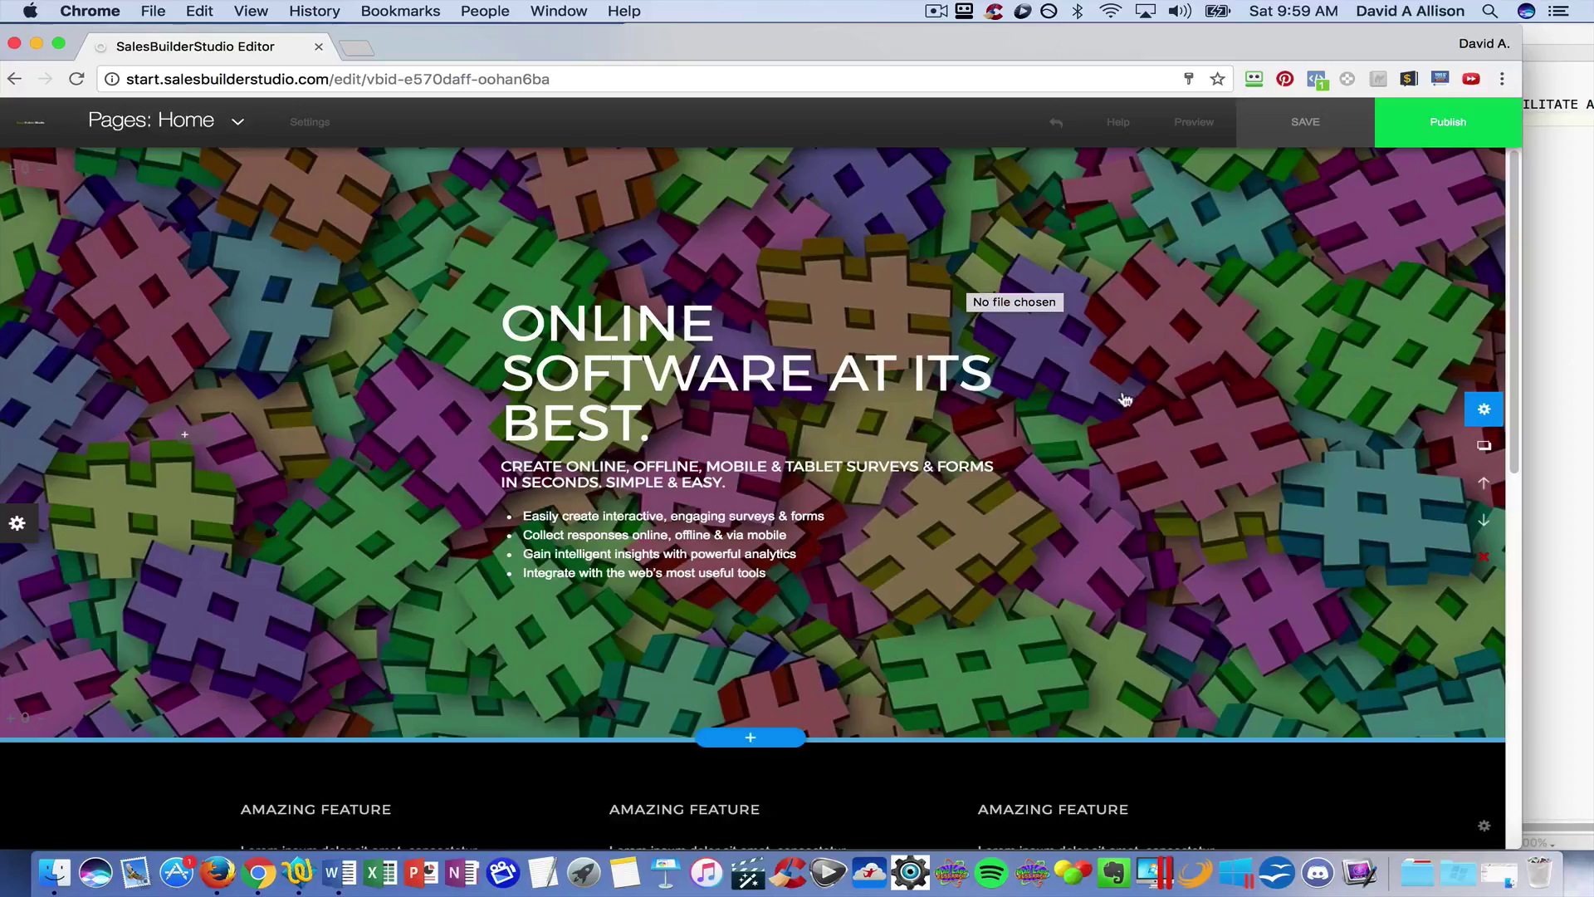
- Replace the hero headline with "HERE'S MY SITE ABOUT HASHTAGS", copied from the untitled TextWrangler document
click(758, 366)
click(812, 371)
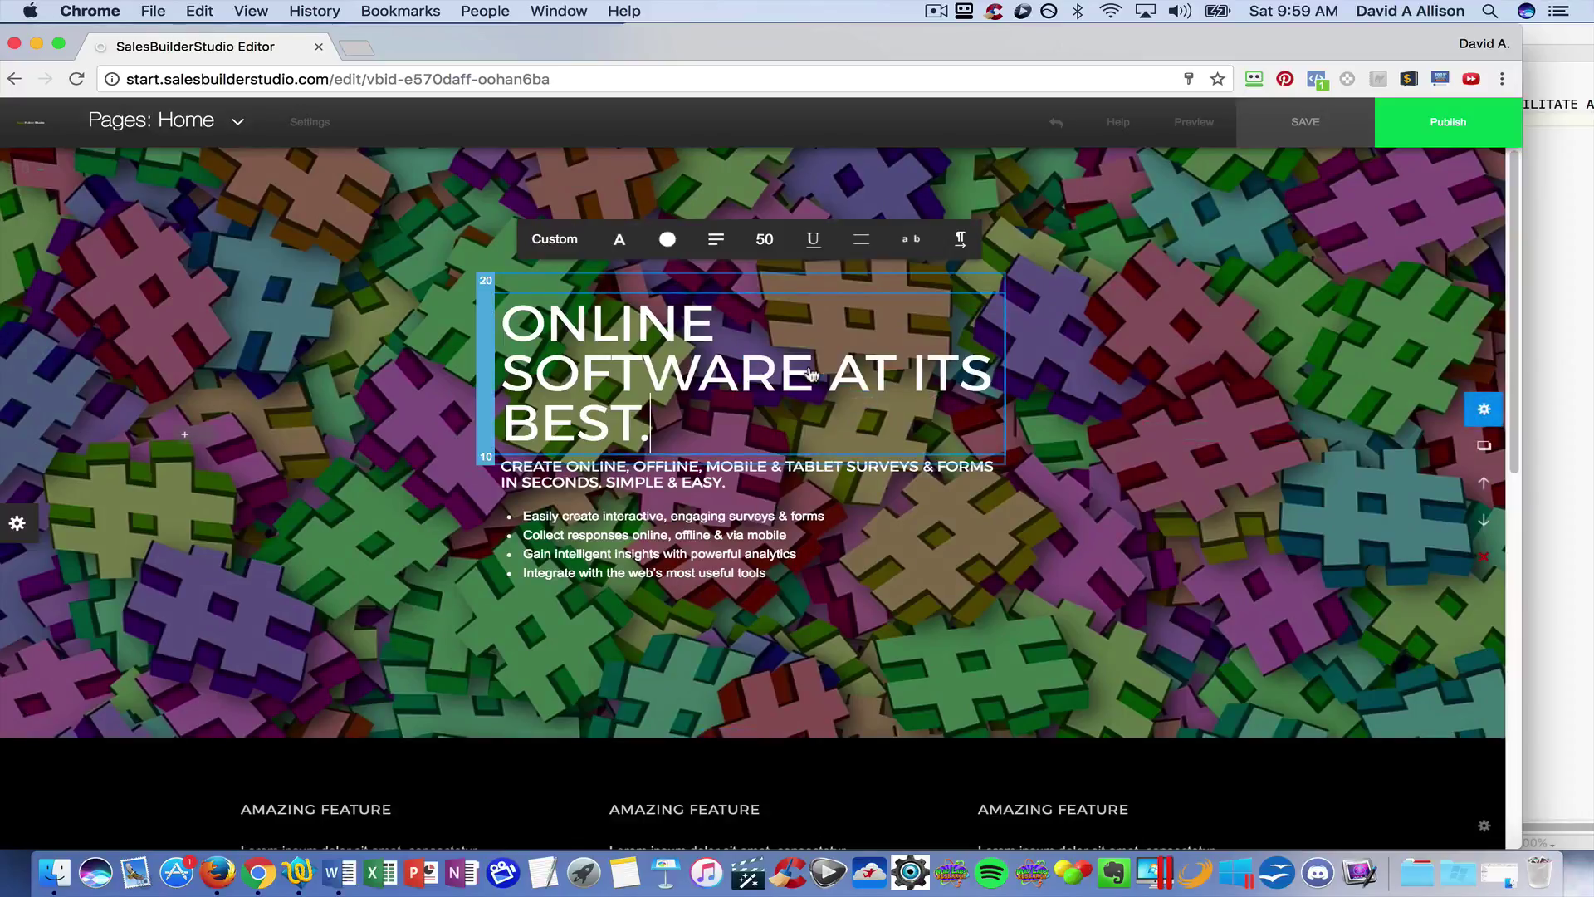
drag(653, 422, 510, 337)
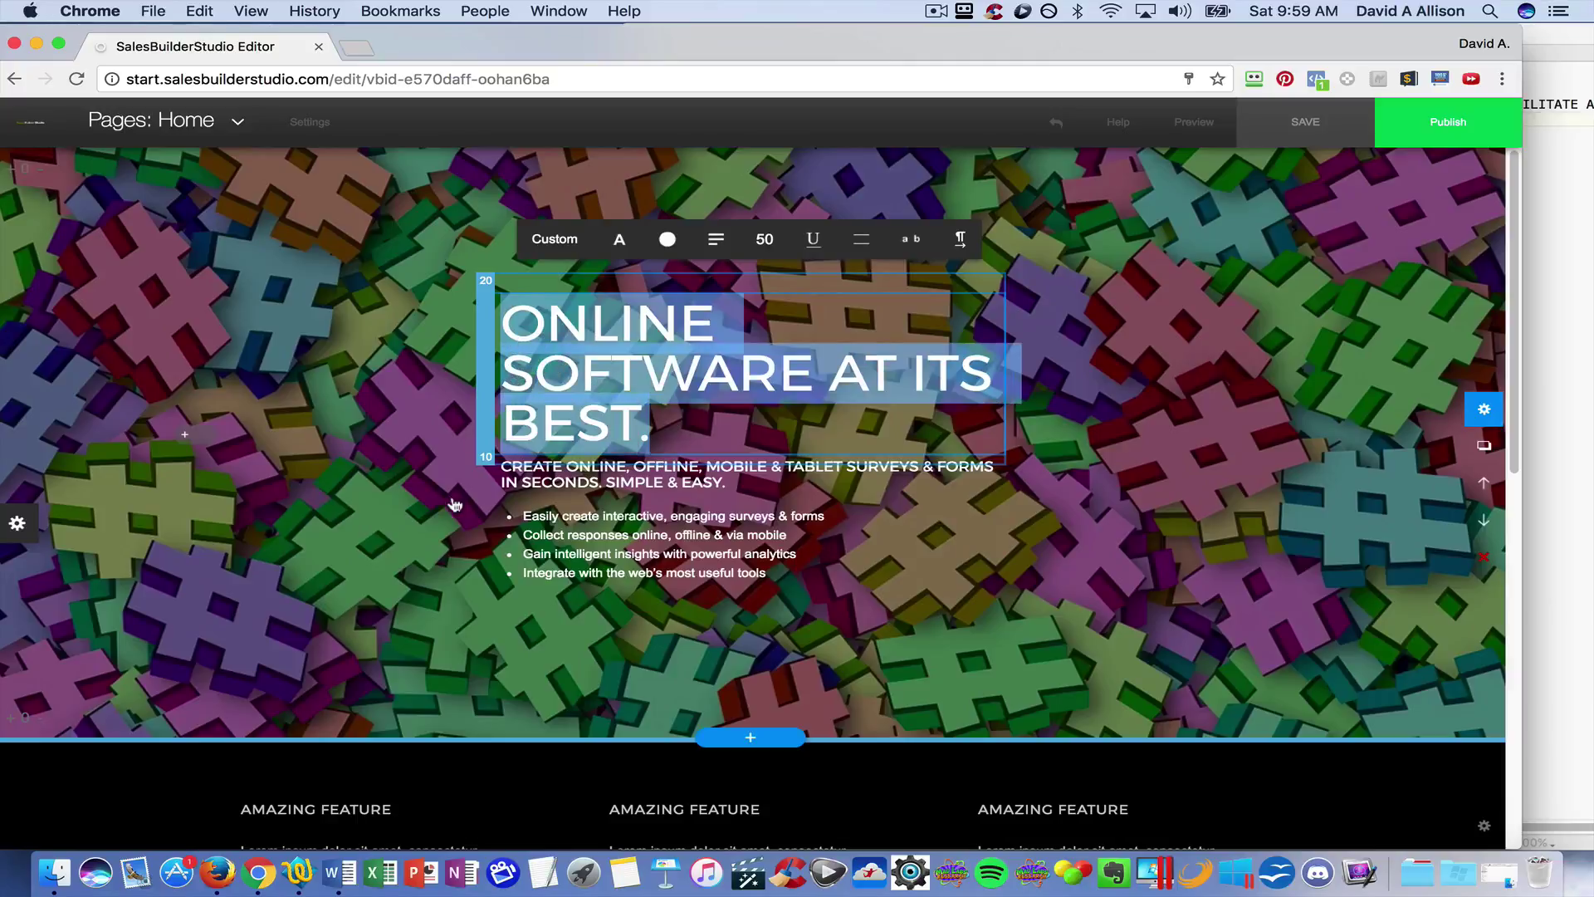
click(298, 872)
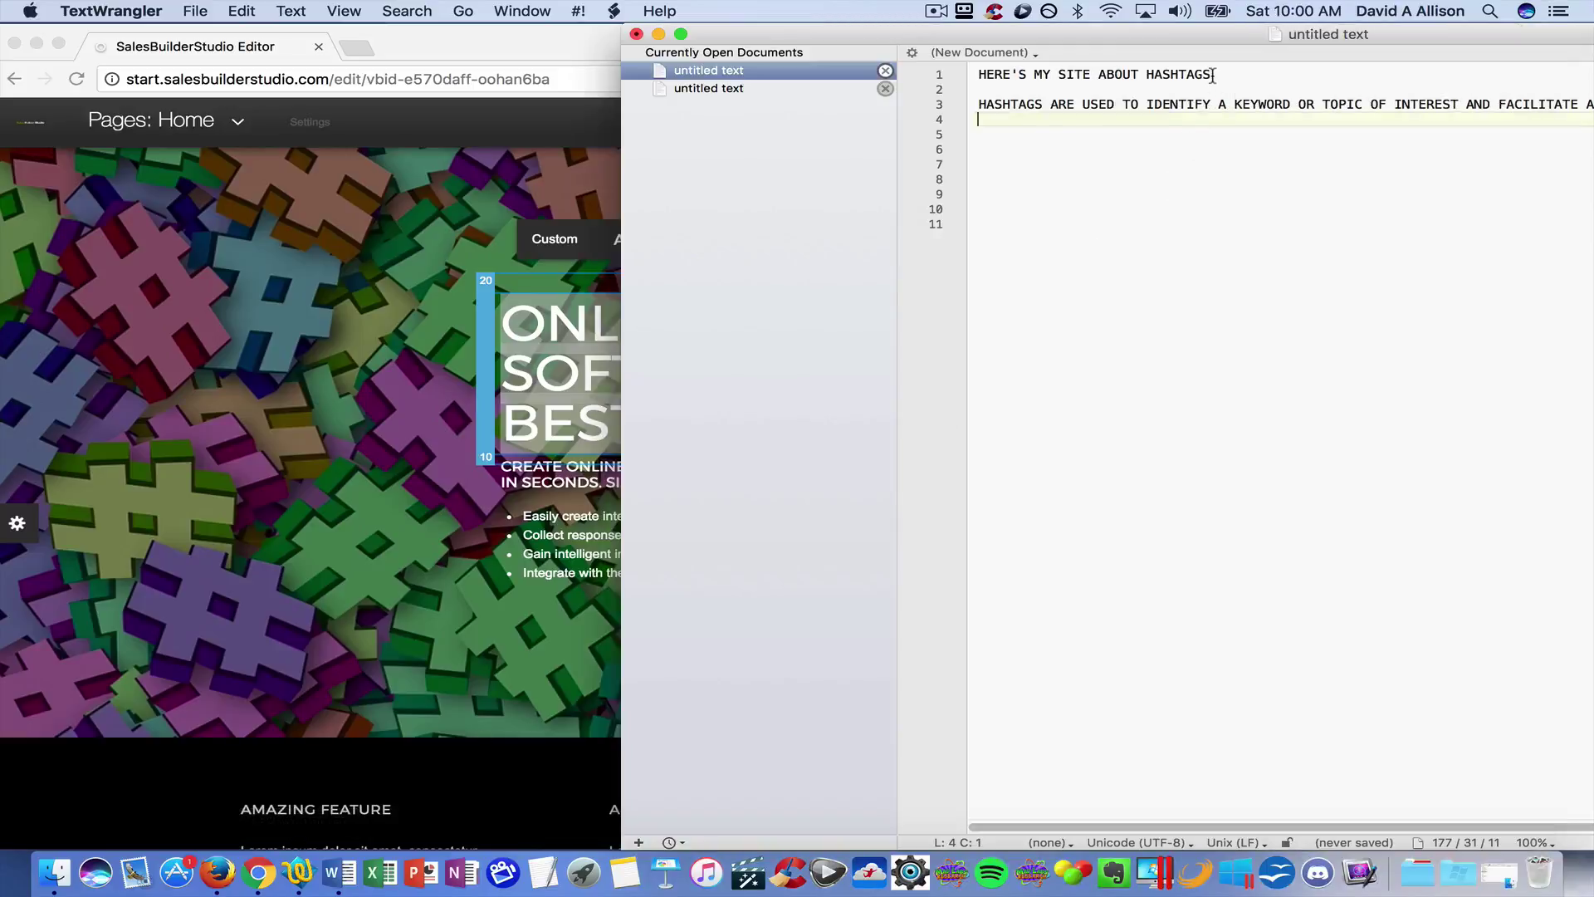
drag(1212, 76, 975, 75)
key(super+c)
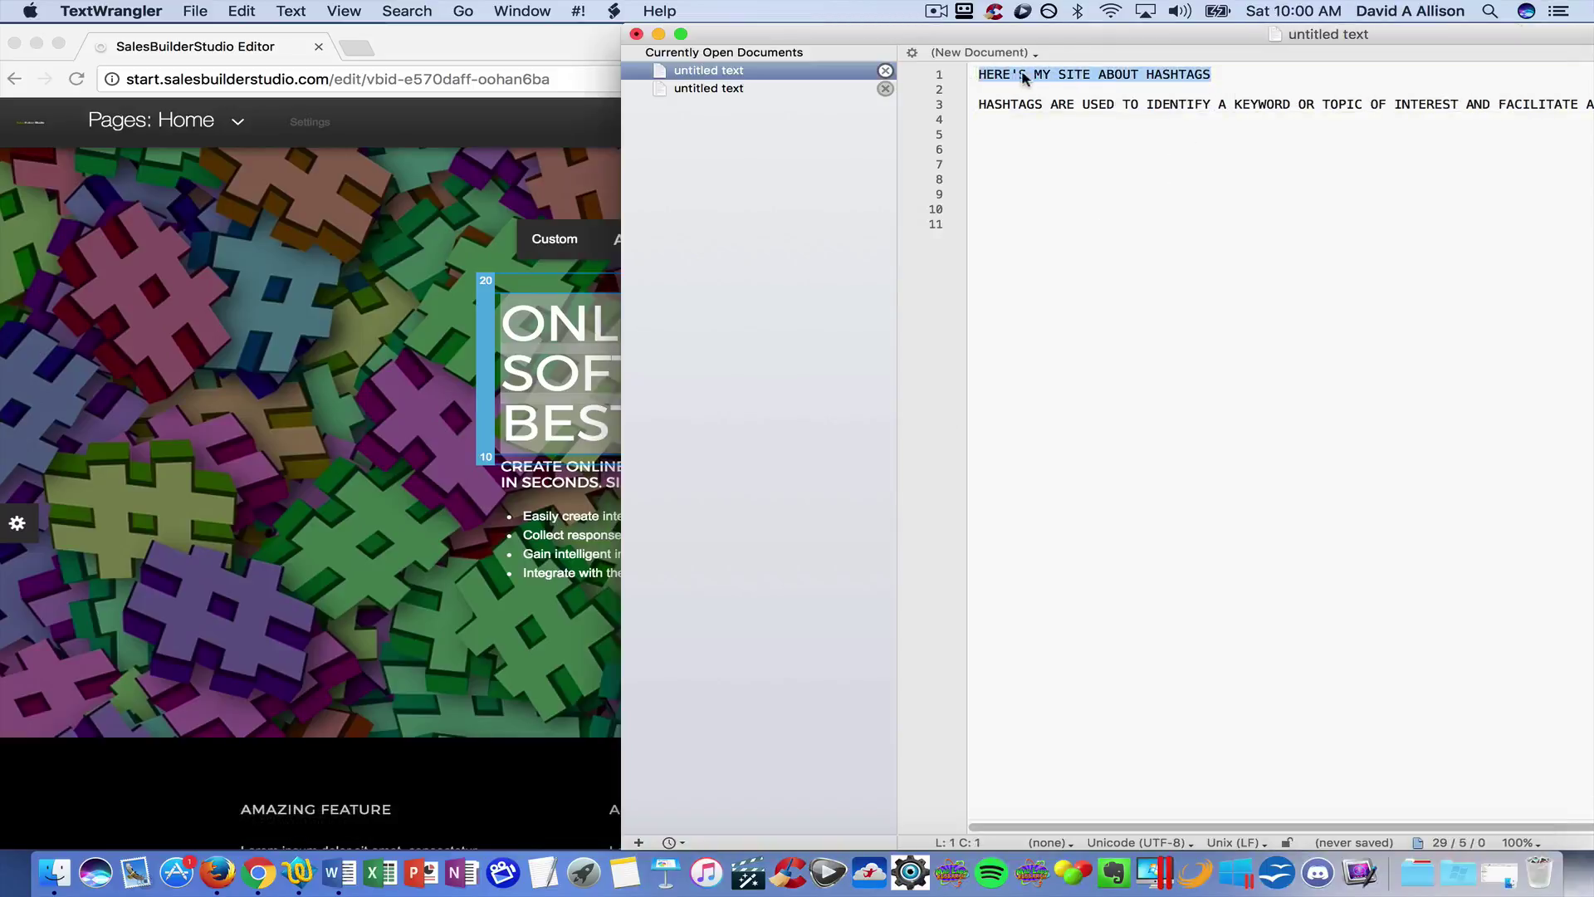
click(579, 258)
key(BackSpace)
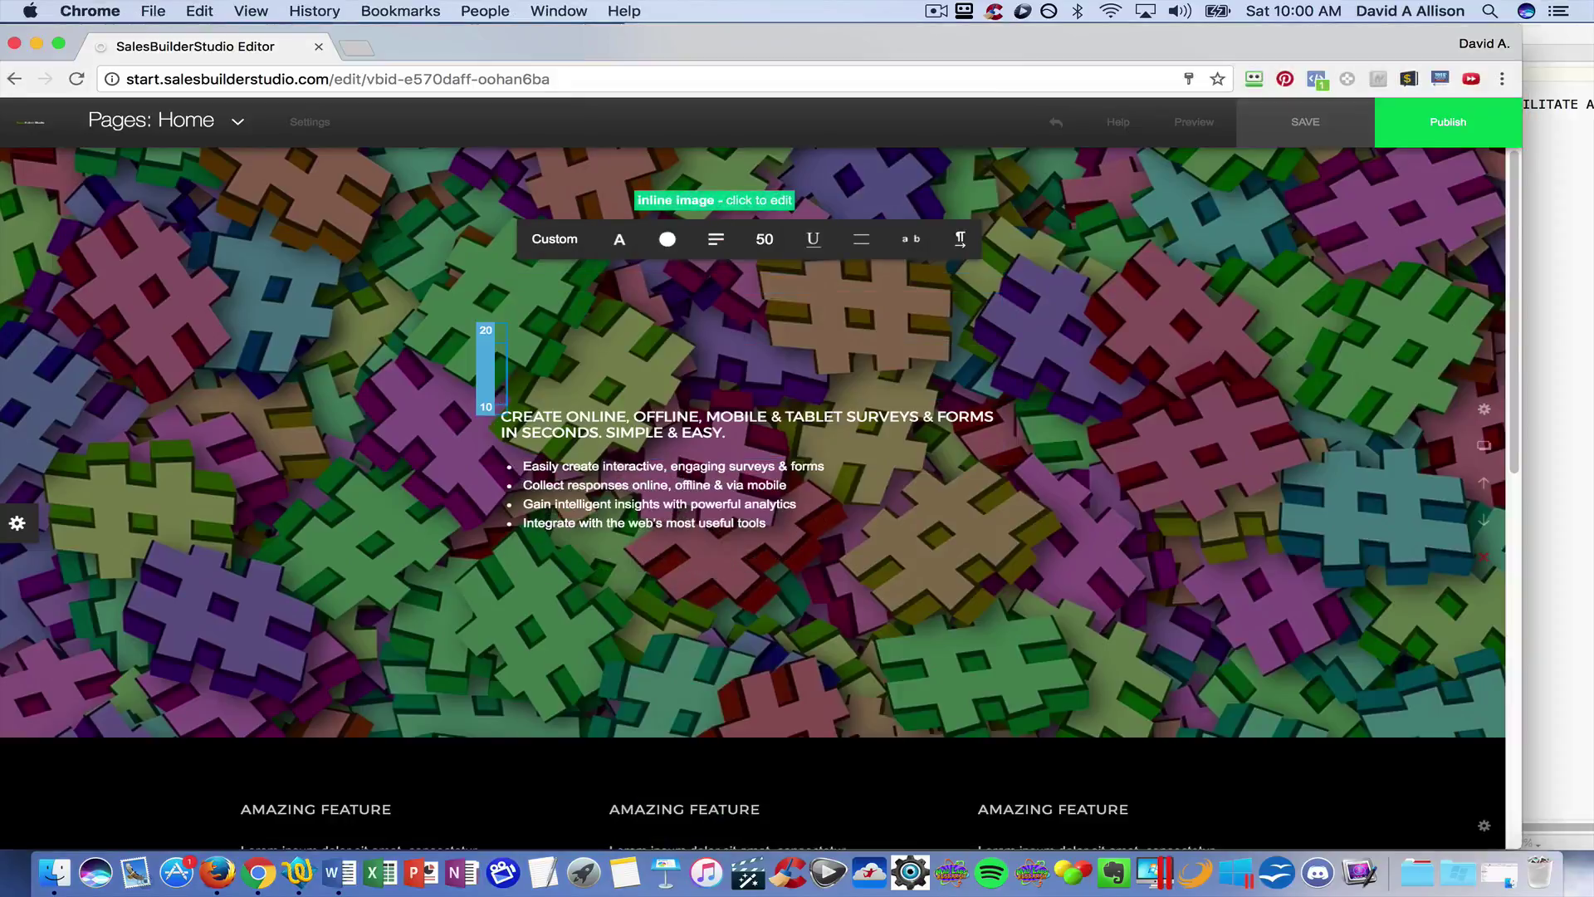
key(super+v)
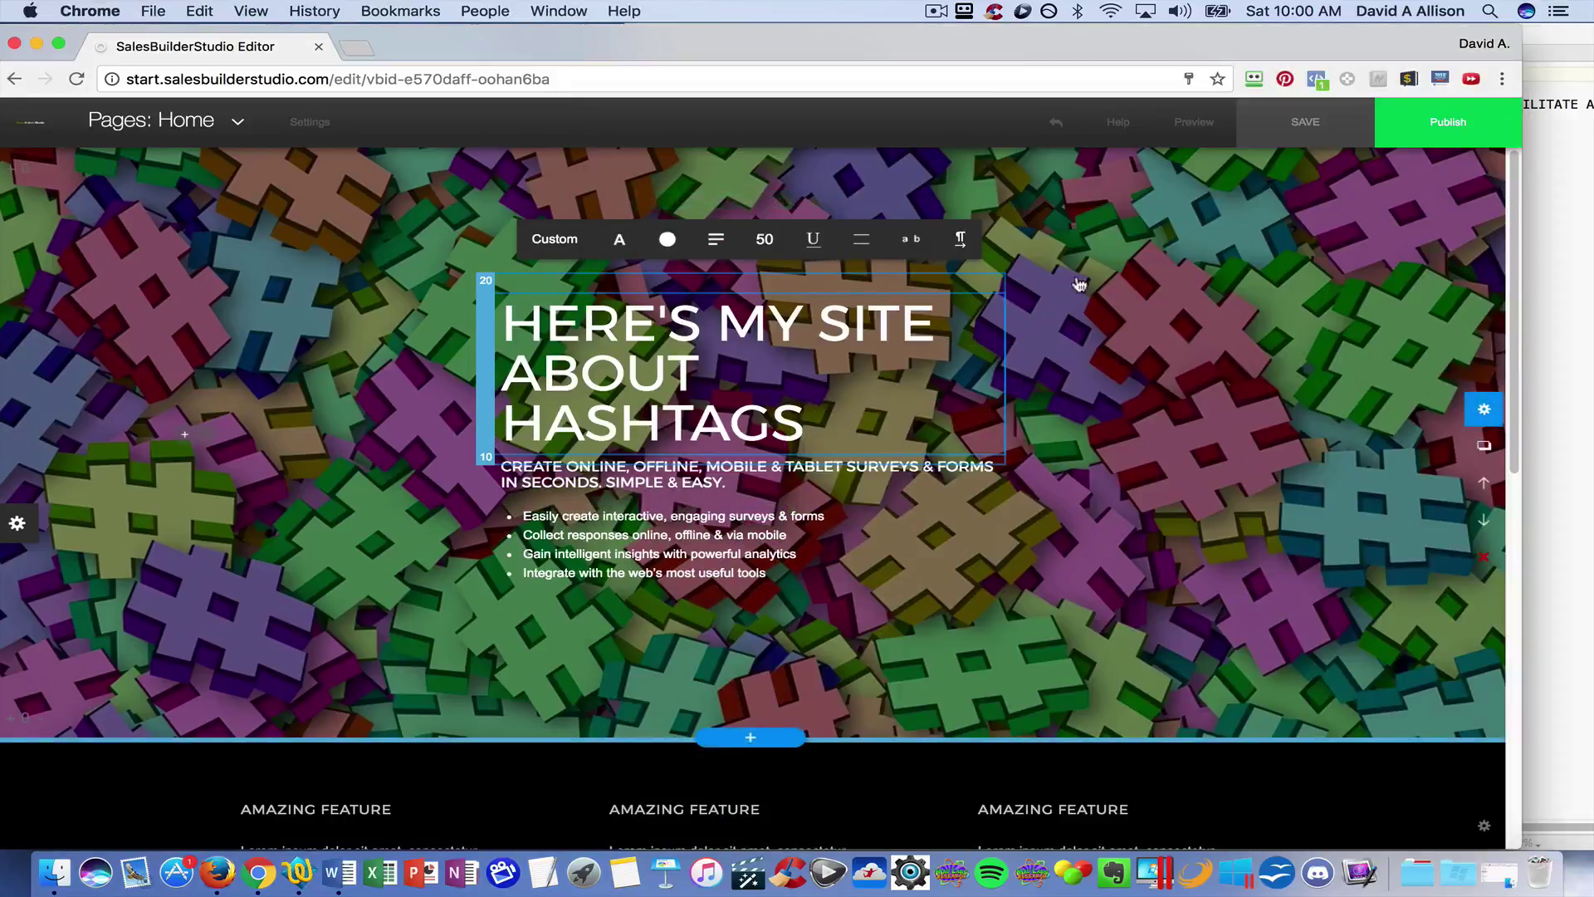
- Replace the hero subheading with the paragraph starting "HASHTAGS ARE USED TO IDENTIFY A KEYWORD", copied from the TextWrangler document
key(super+Tab)
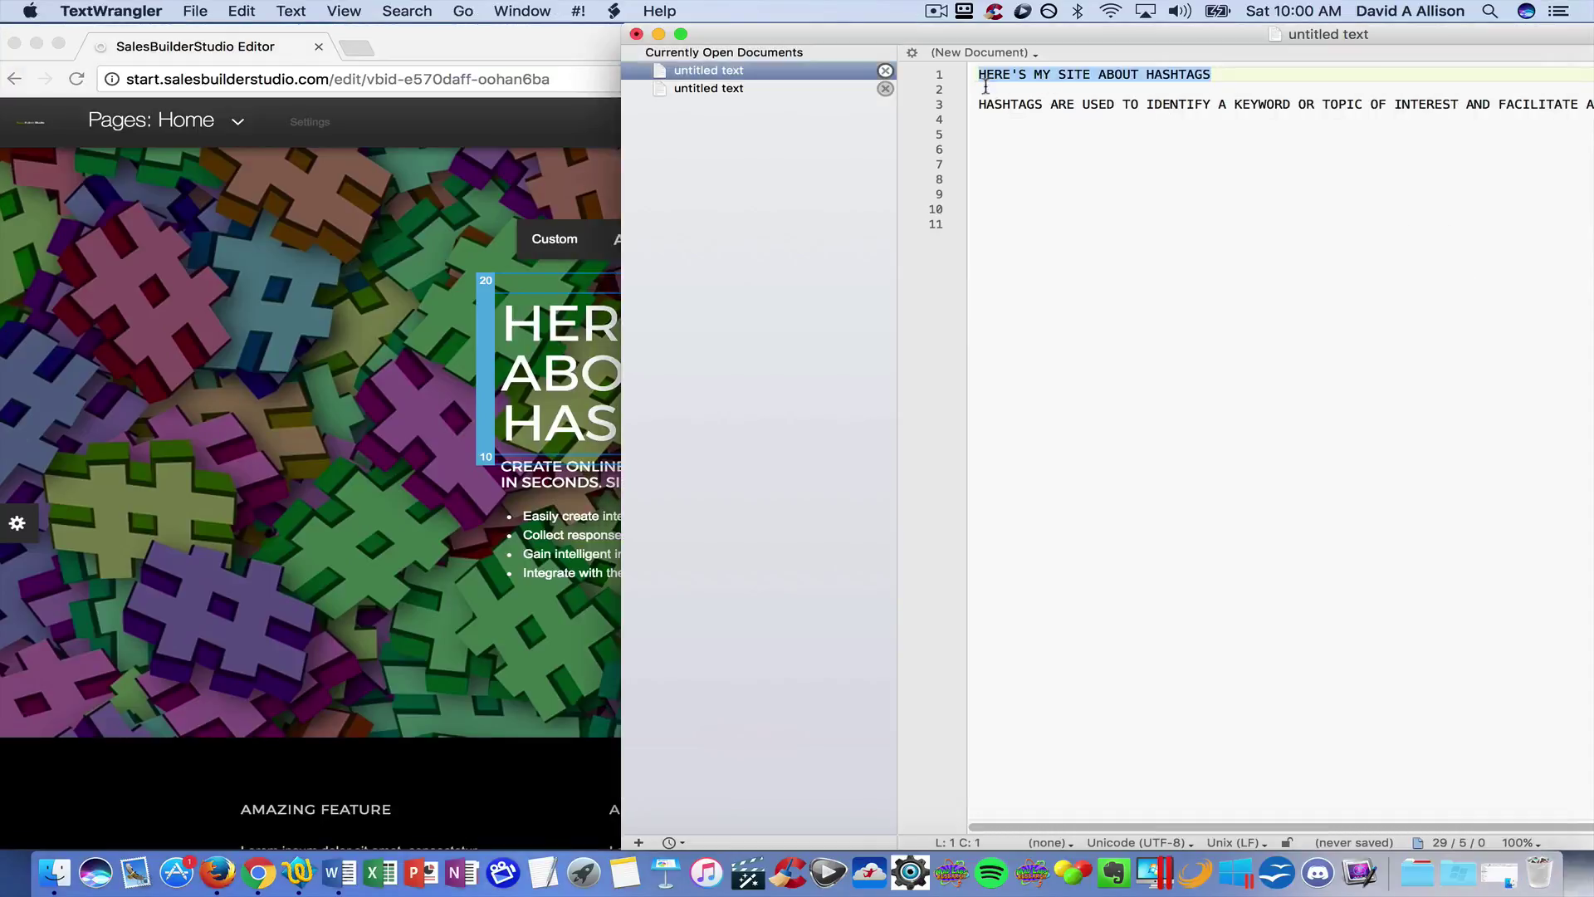
double_click(1009, 104)
click(971, 108)
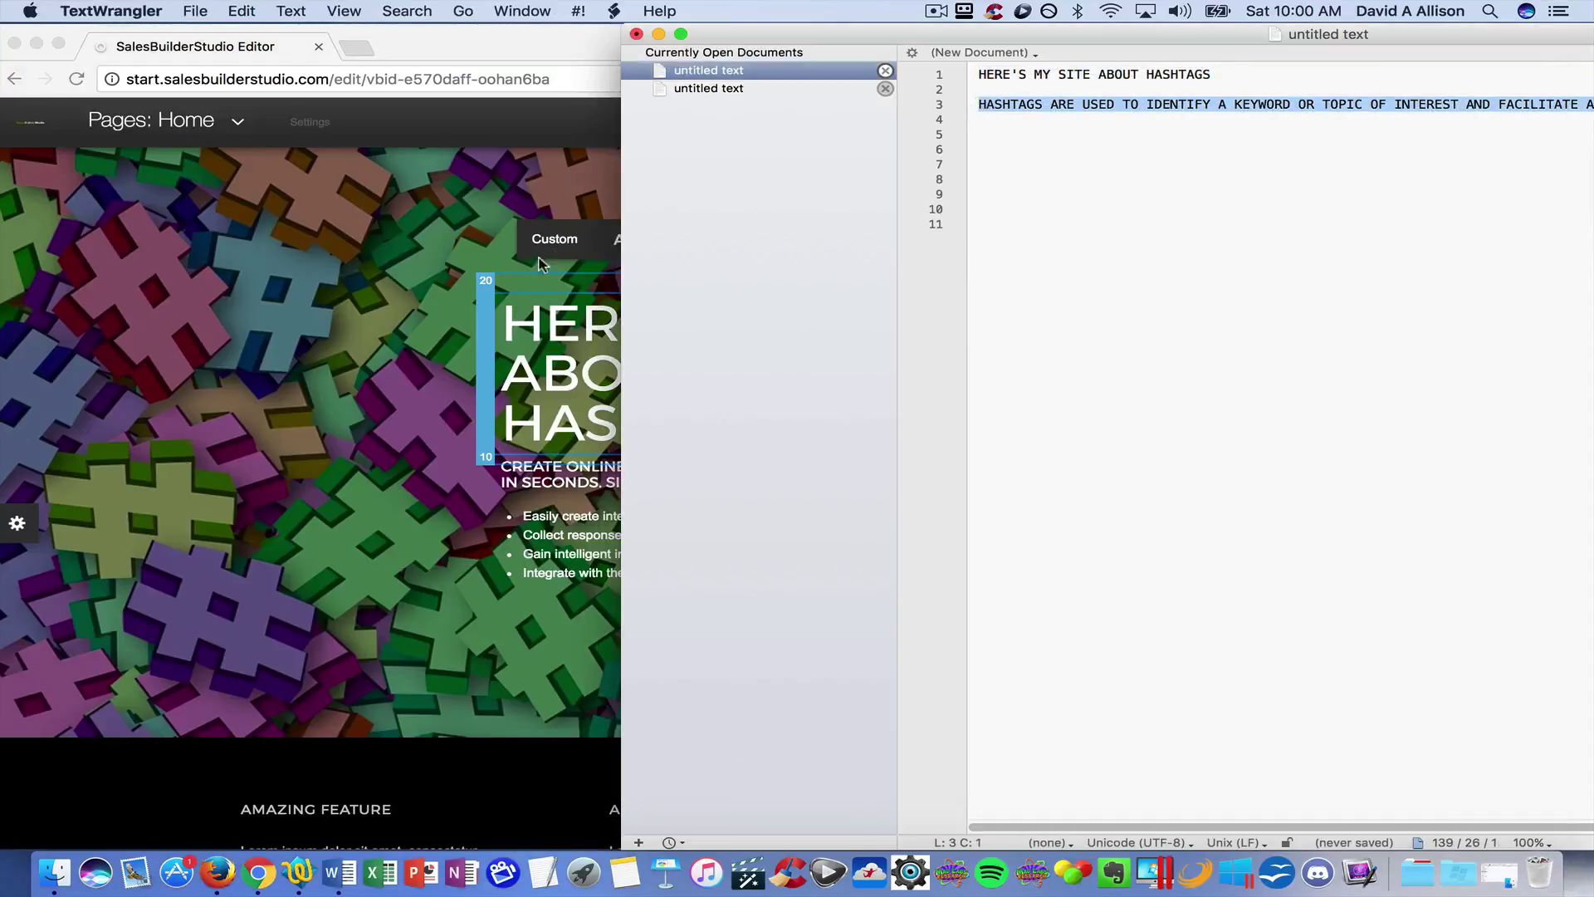
key(super+Tab)
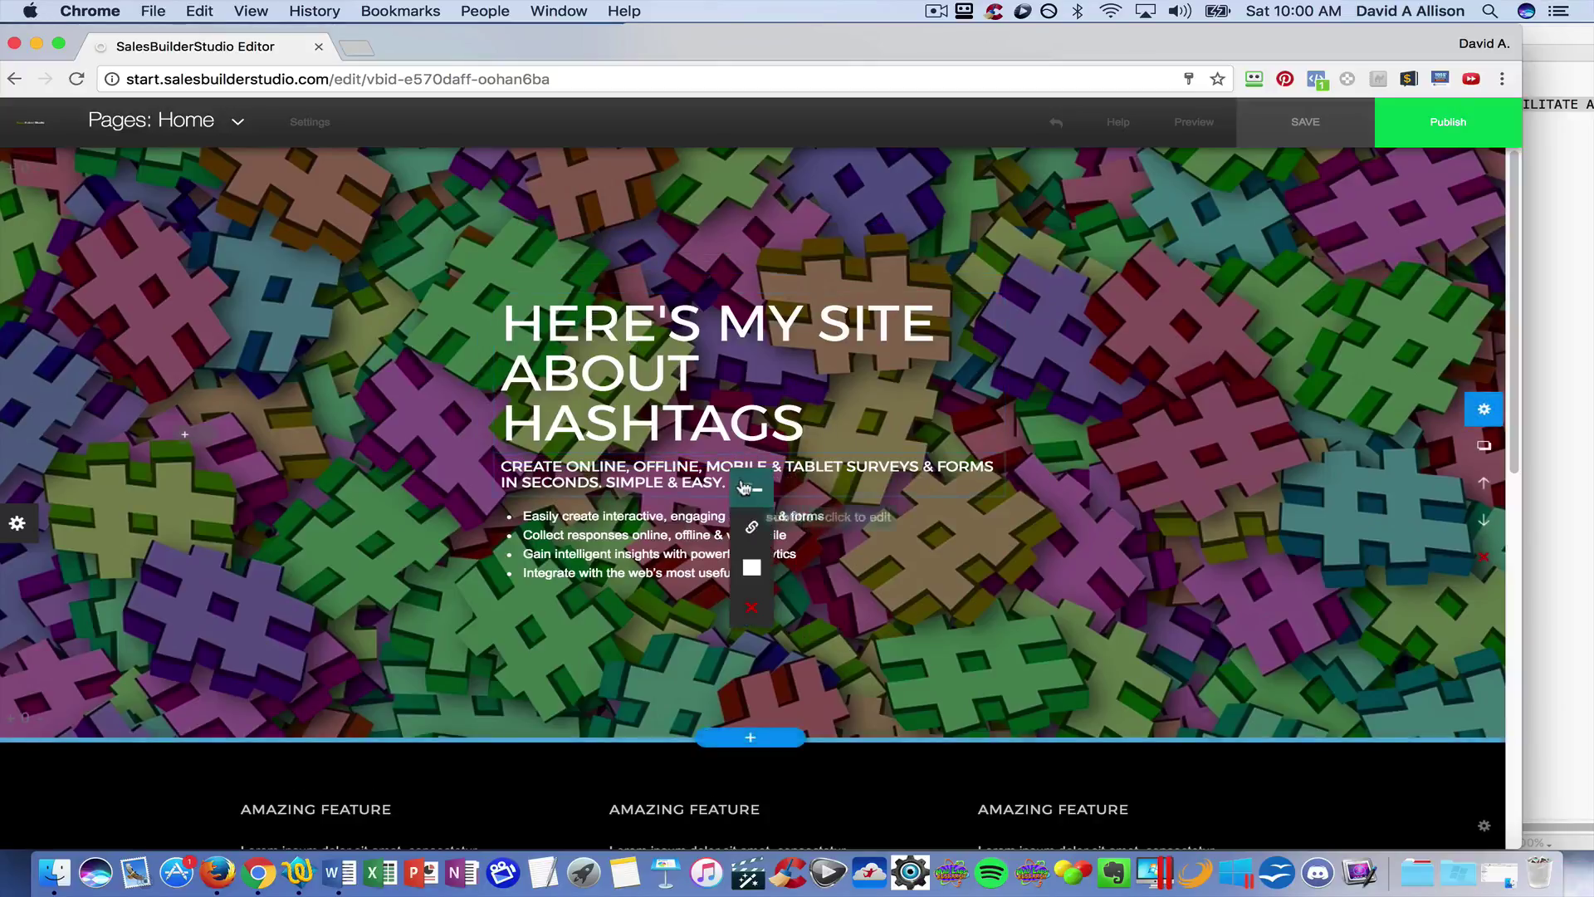
click(756, 486)
drag(756, 487, 508, 476)
key(BackSpace)
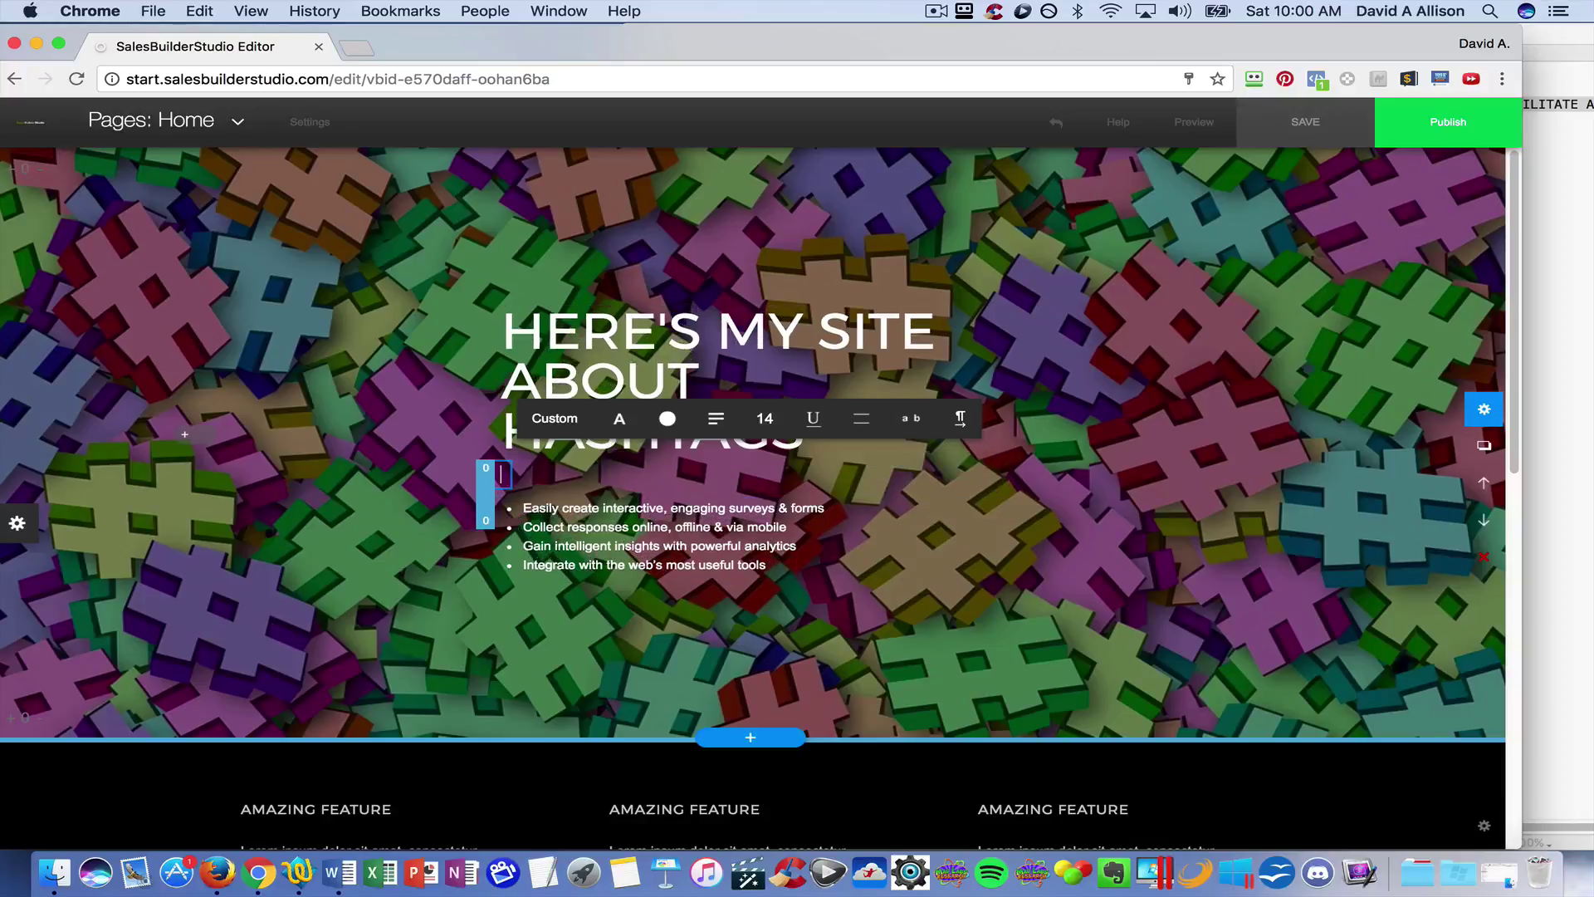
text(HASHTAGS ARE USED TO IDENTIFY A KEYWORD OR TOPIC OF INTEREST AND FACILITATE A SEARCH FOR IT. WHENEVER A USER ADDS A HASHTAG TO THEIR POST.)
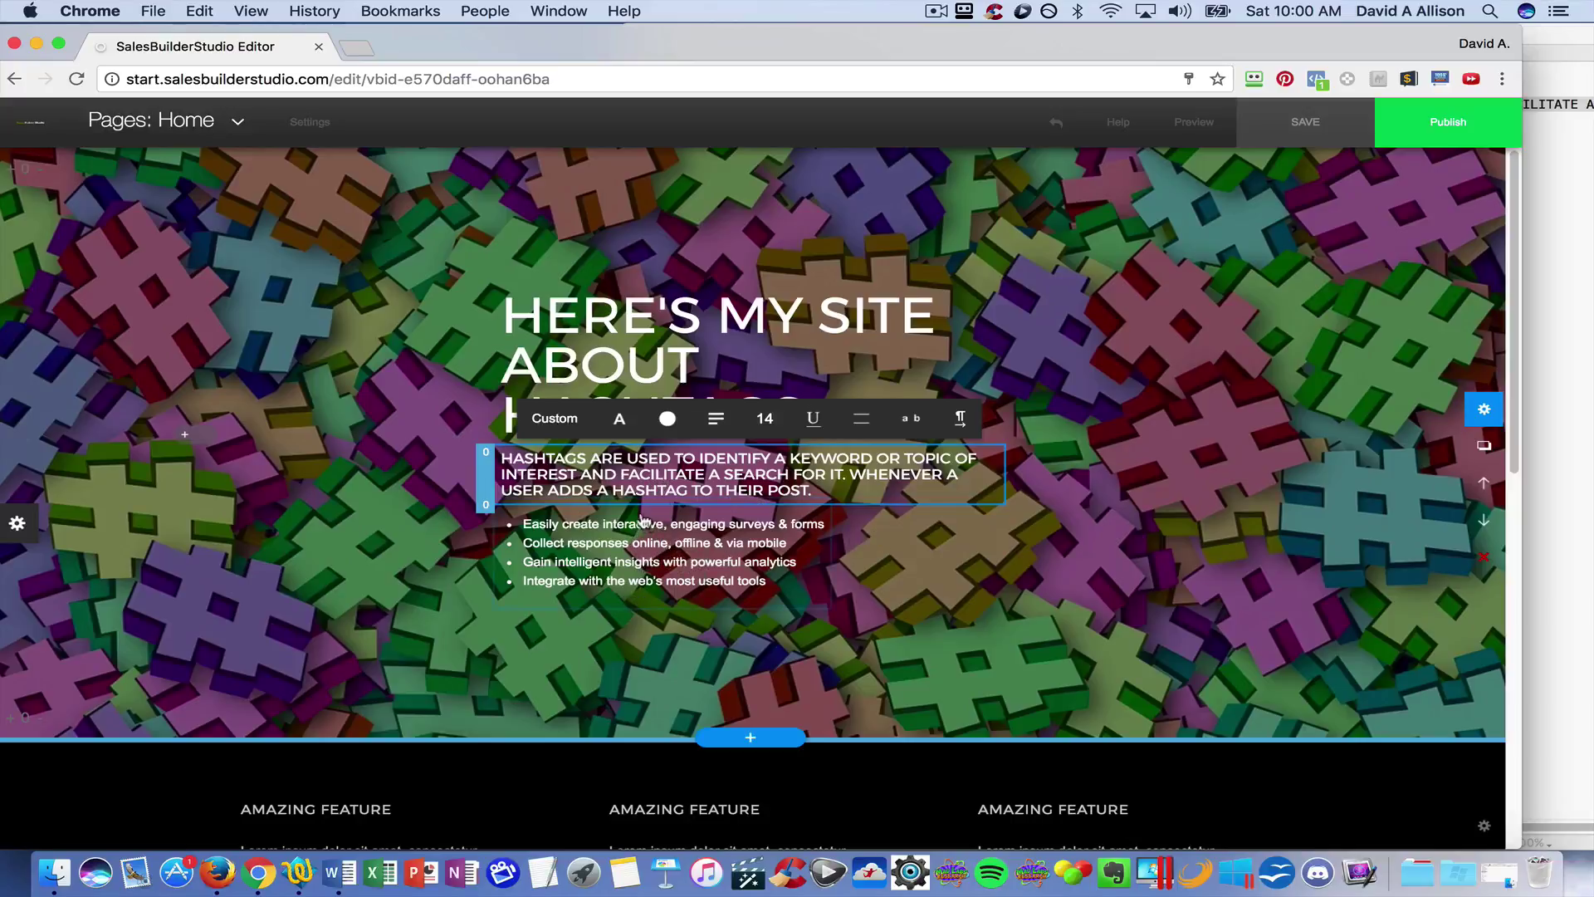
click(979, 571)
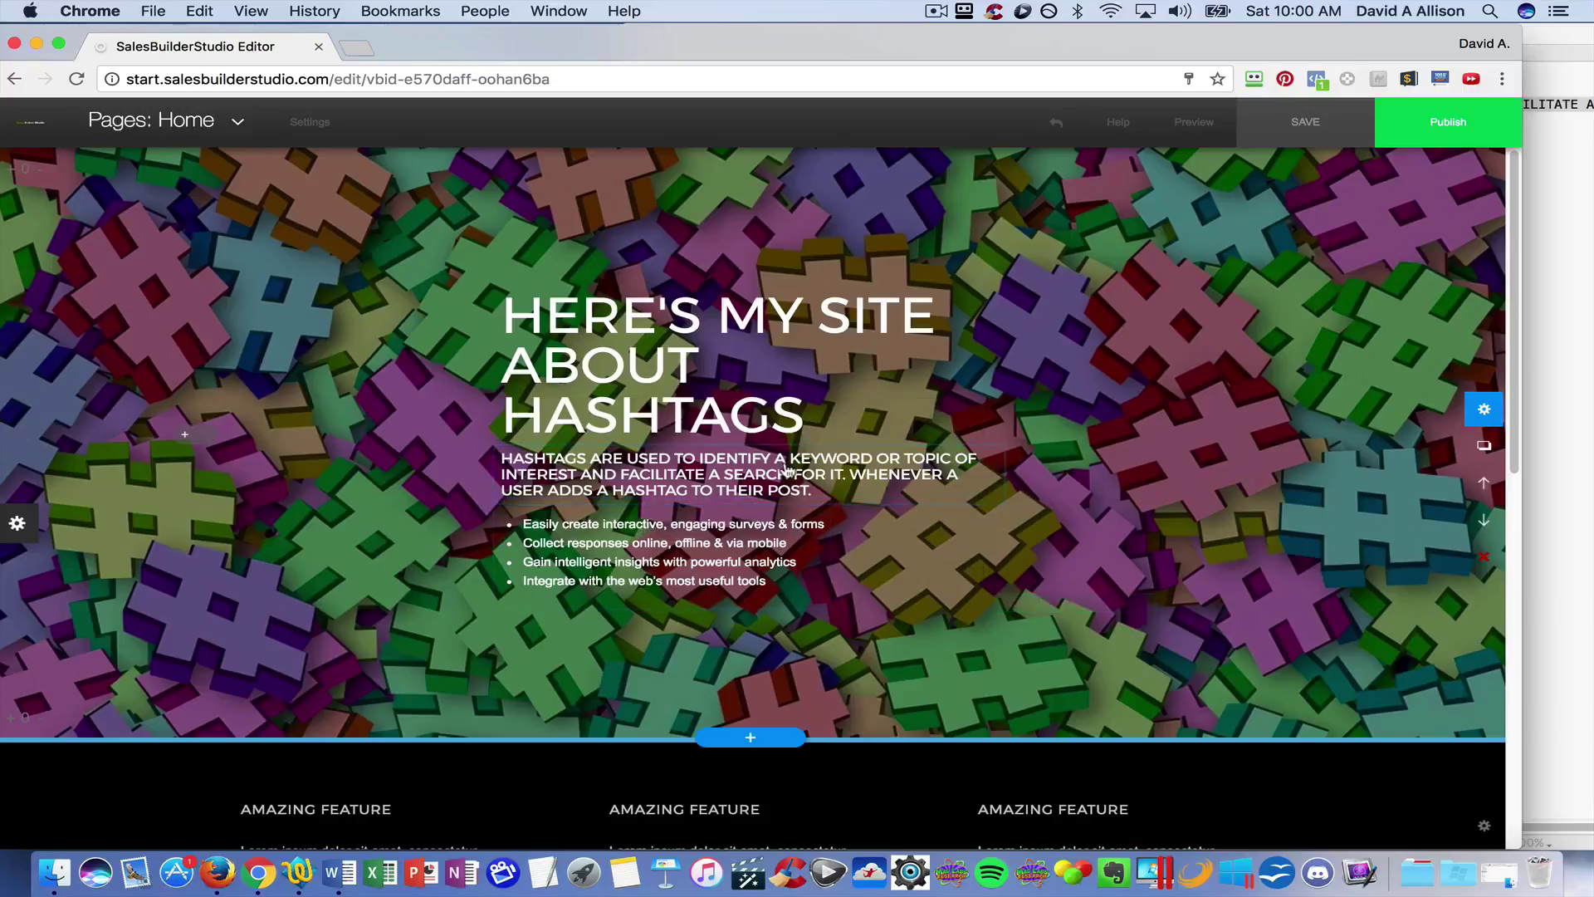
- Delete the bulleted list beneath the hero subheading
click(754, 548)
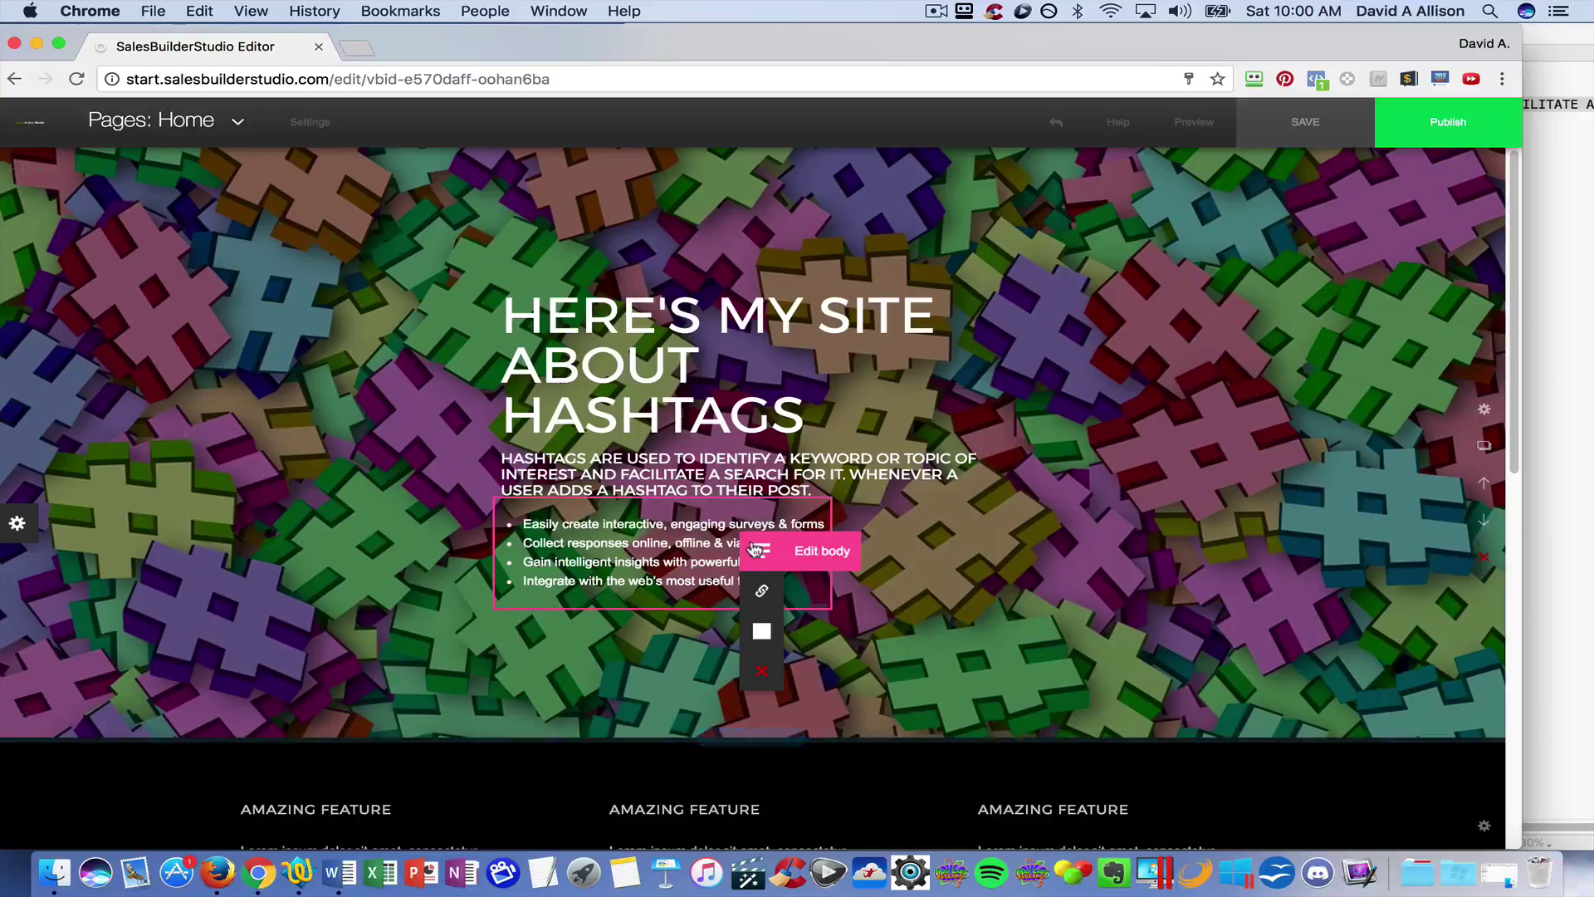
click(761, 671)
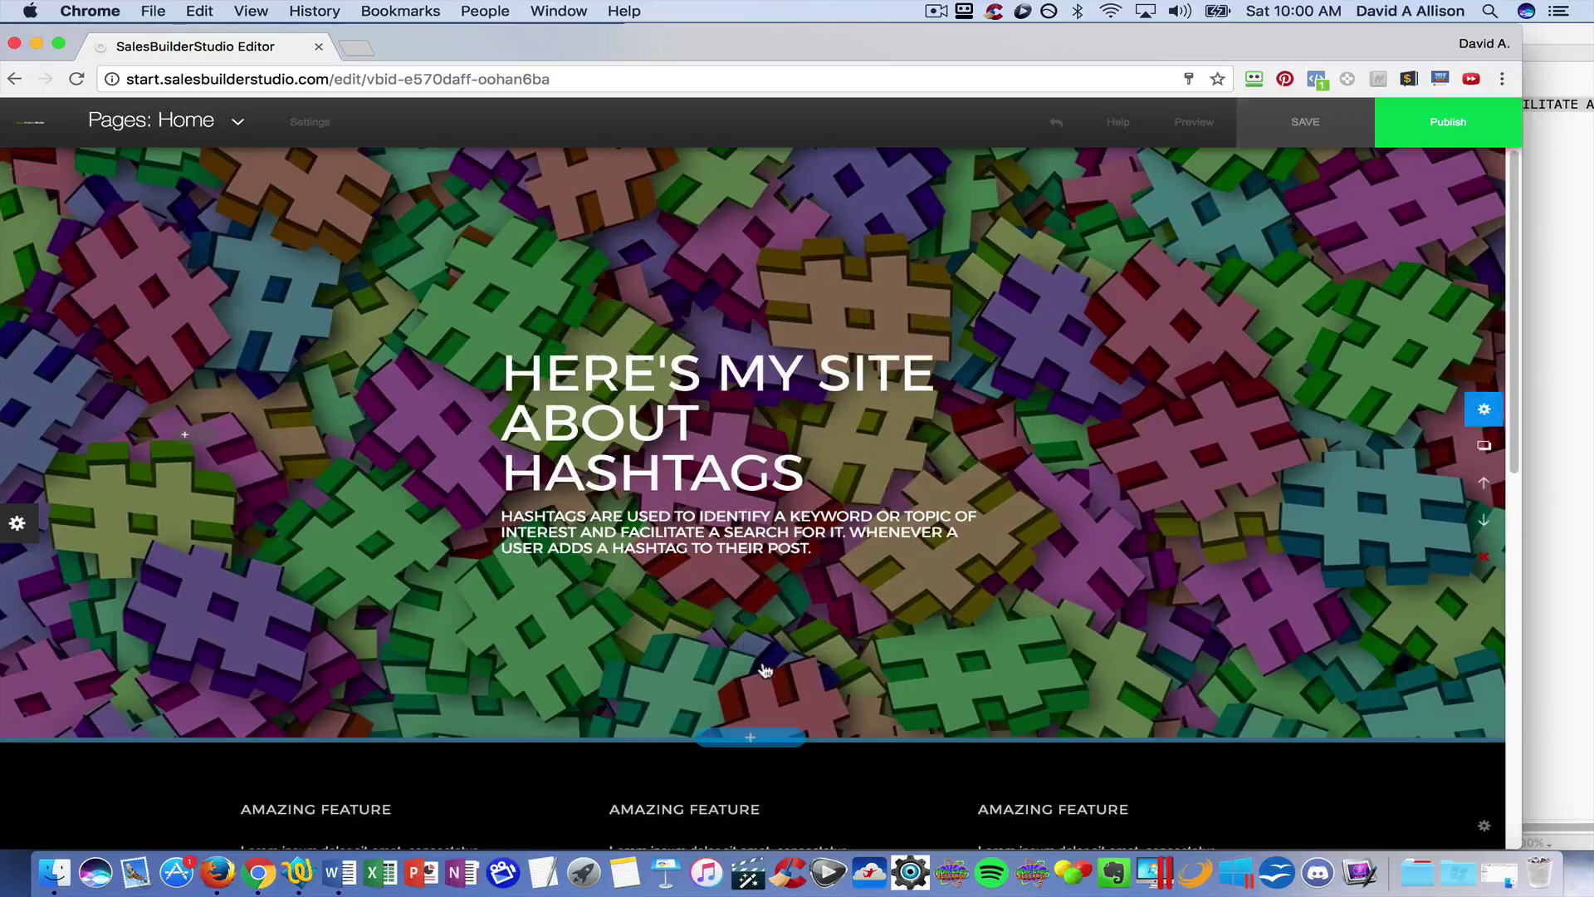
click(1243, 419)
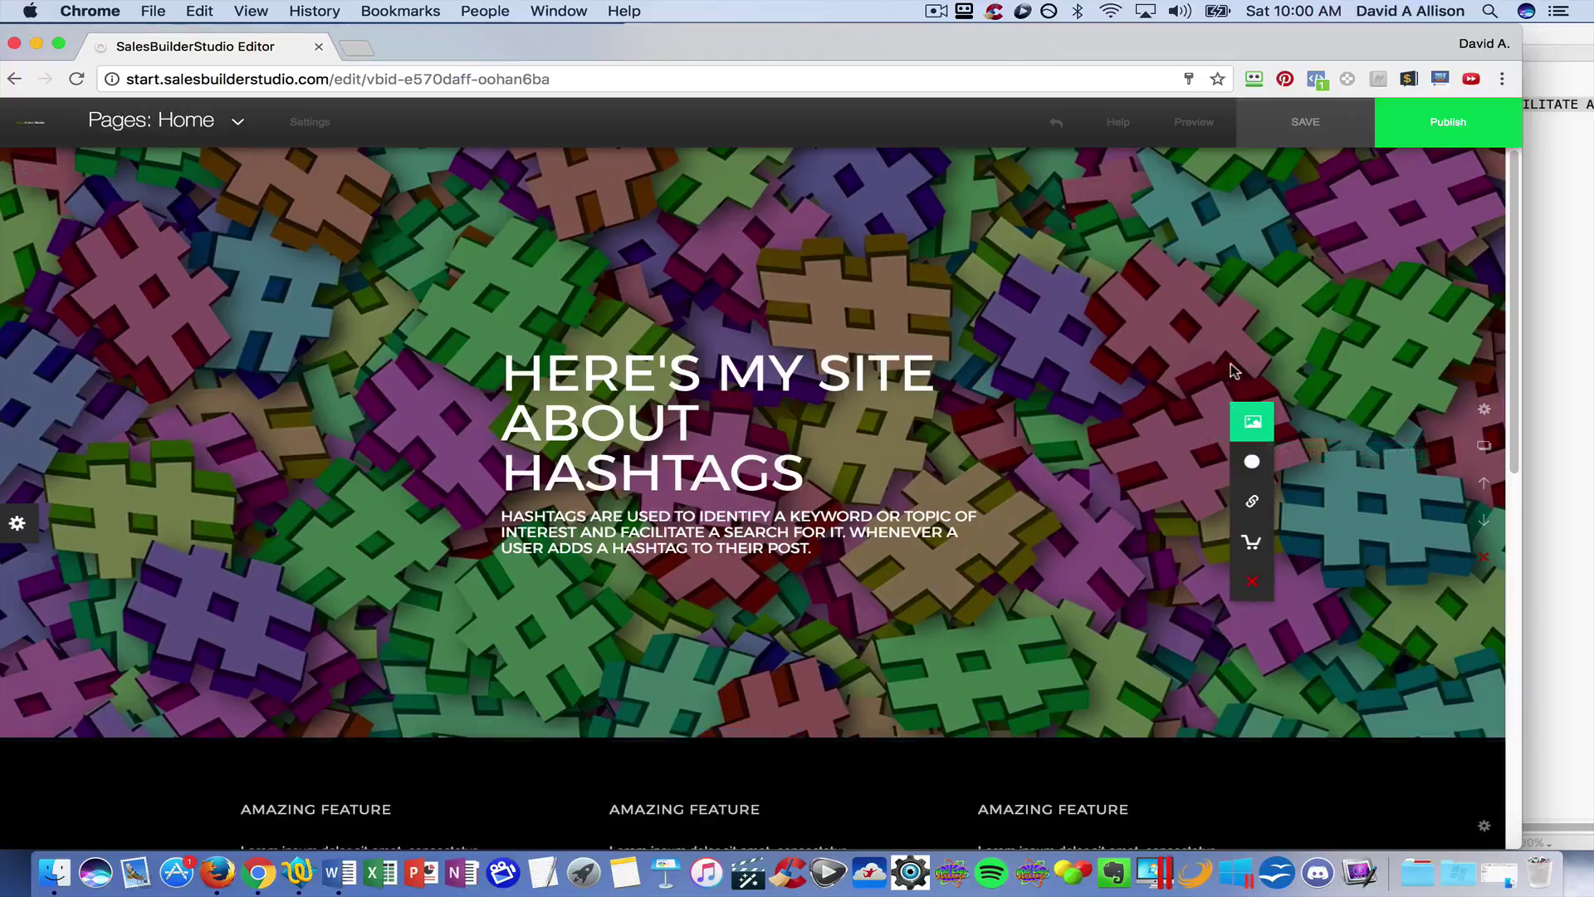
- Start publishing to the temporary URL and save the site to the account under the name "Hashtags"
click(1449, 124)
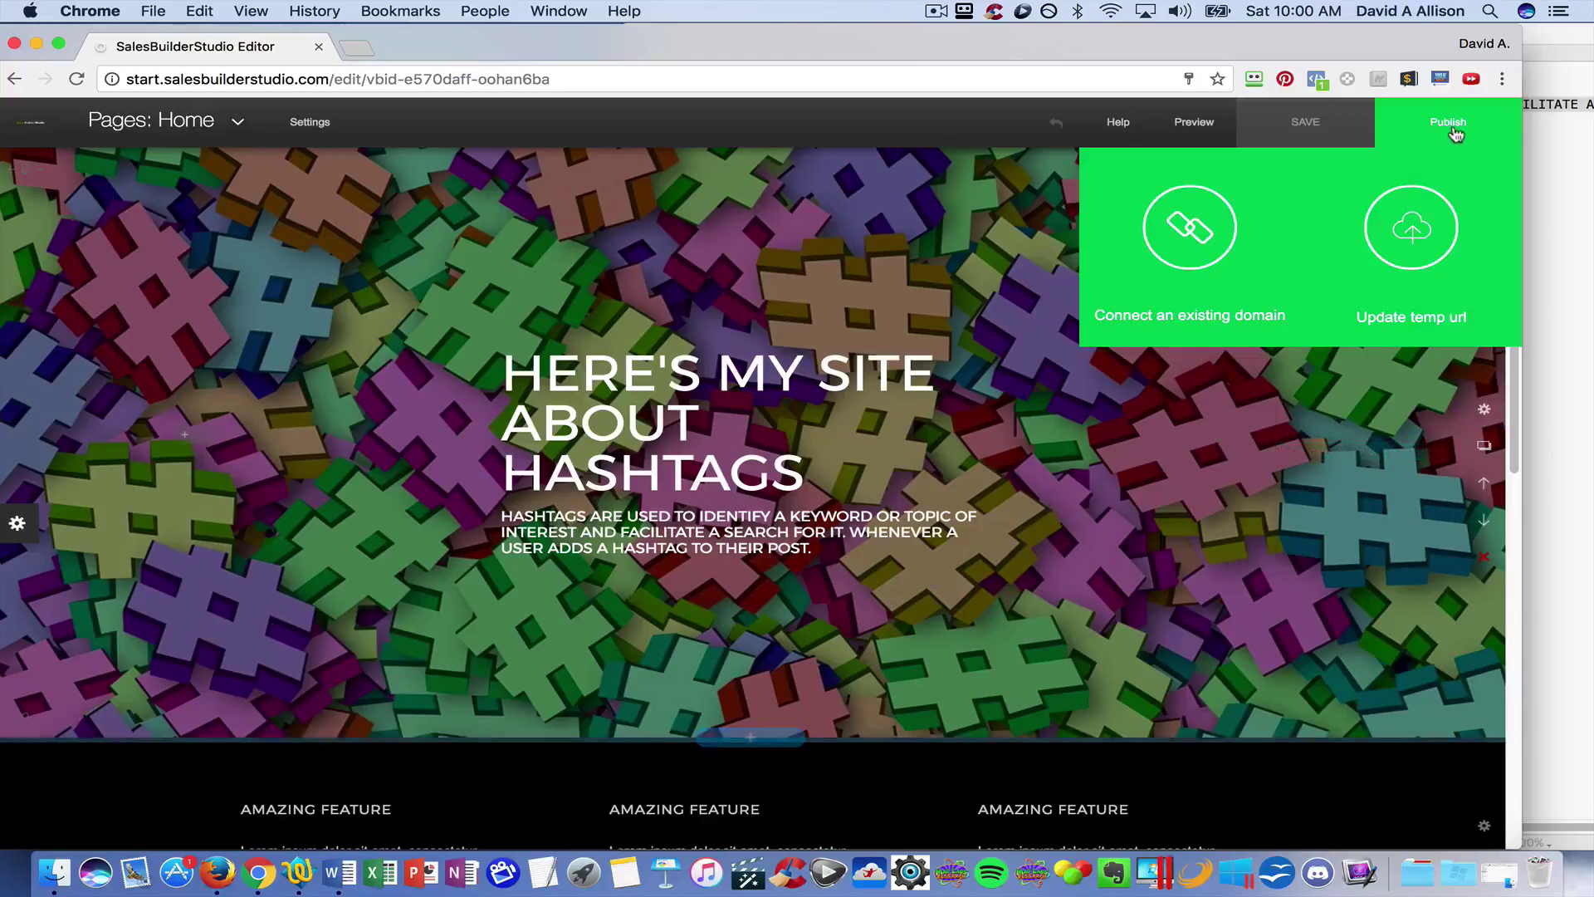
click(1411, 235)
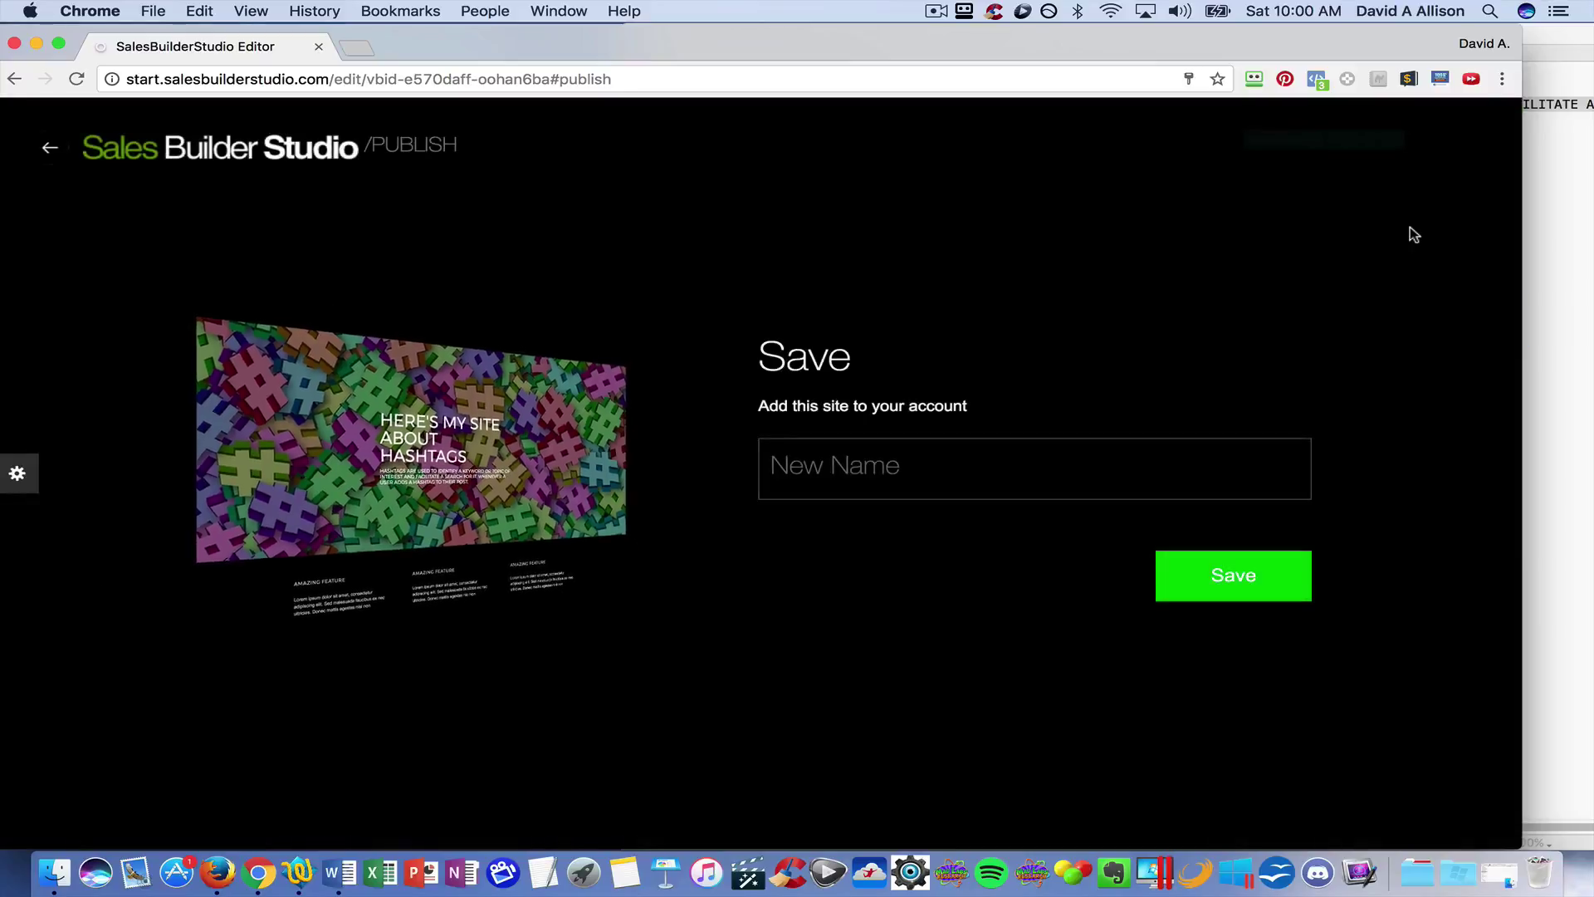
click(954, 471)
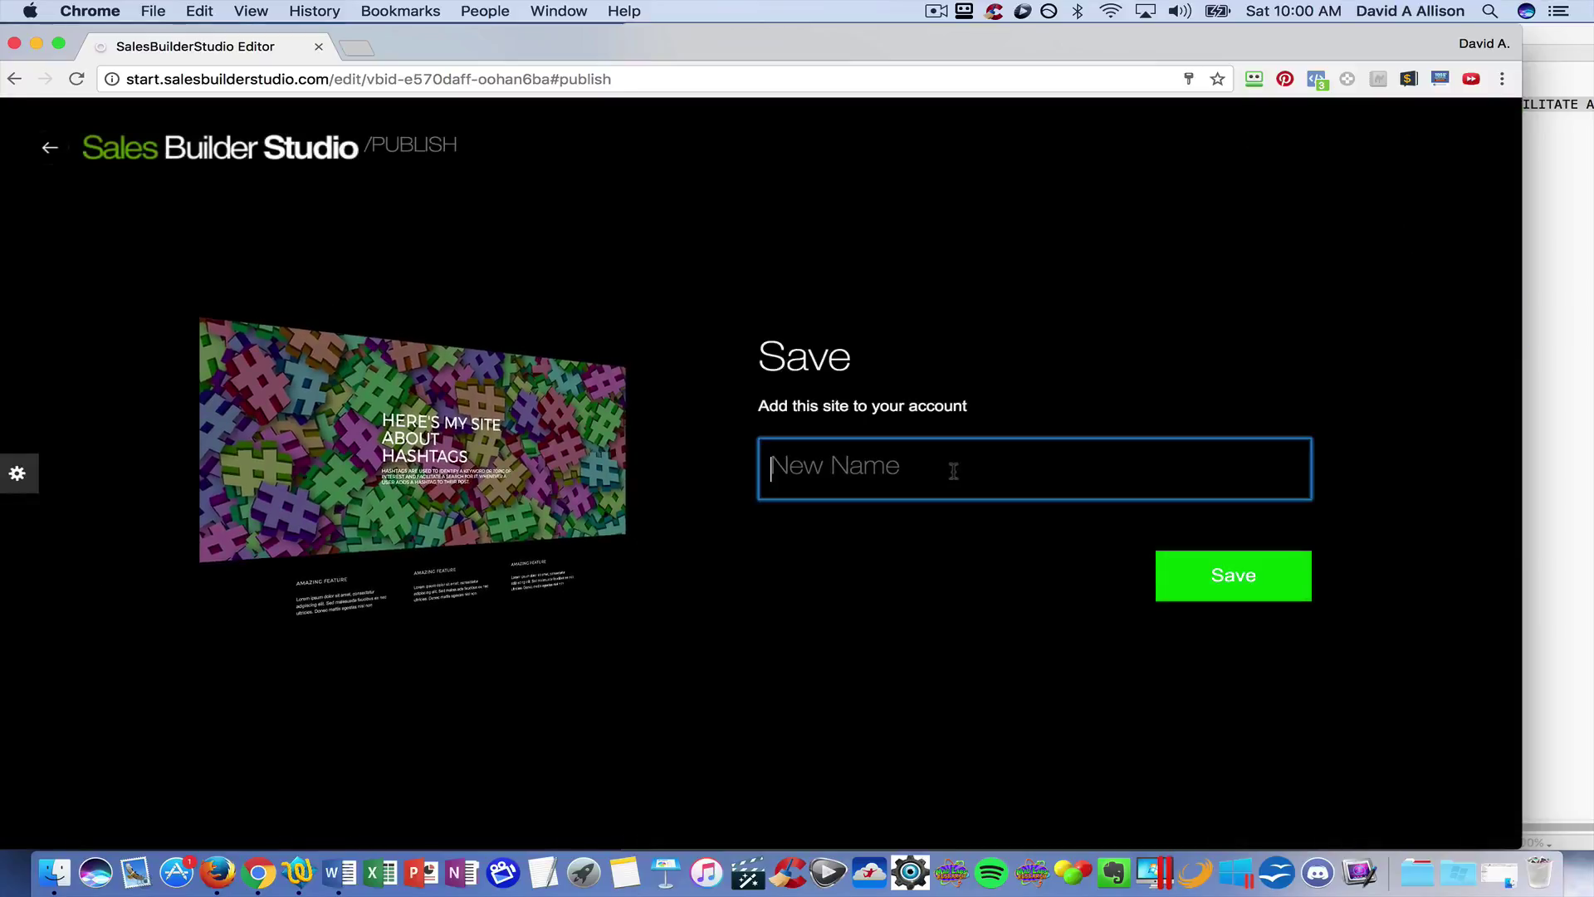
text(Hashtags)
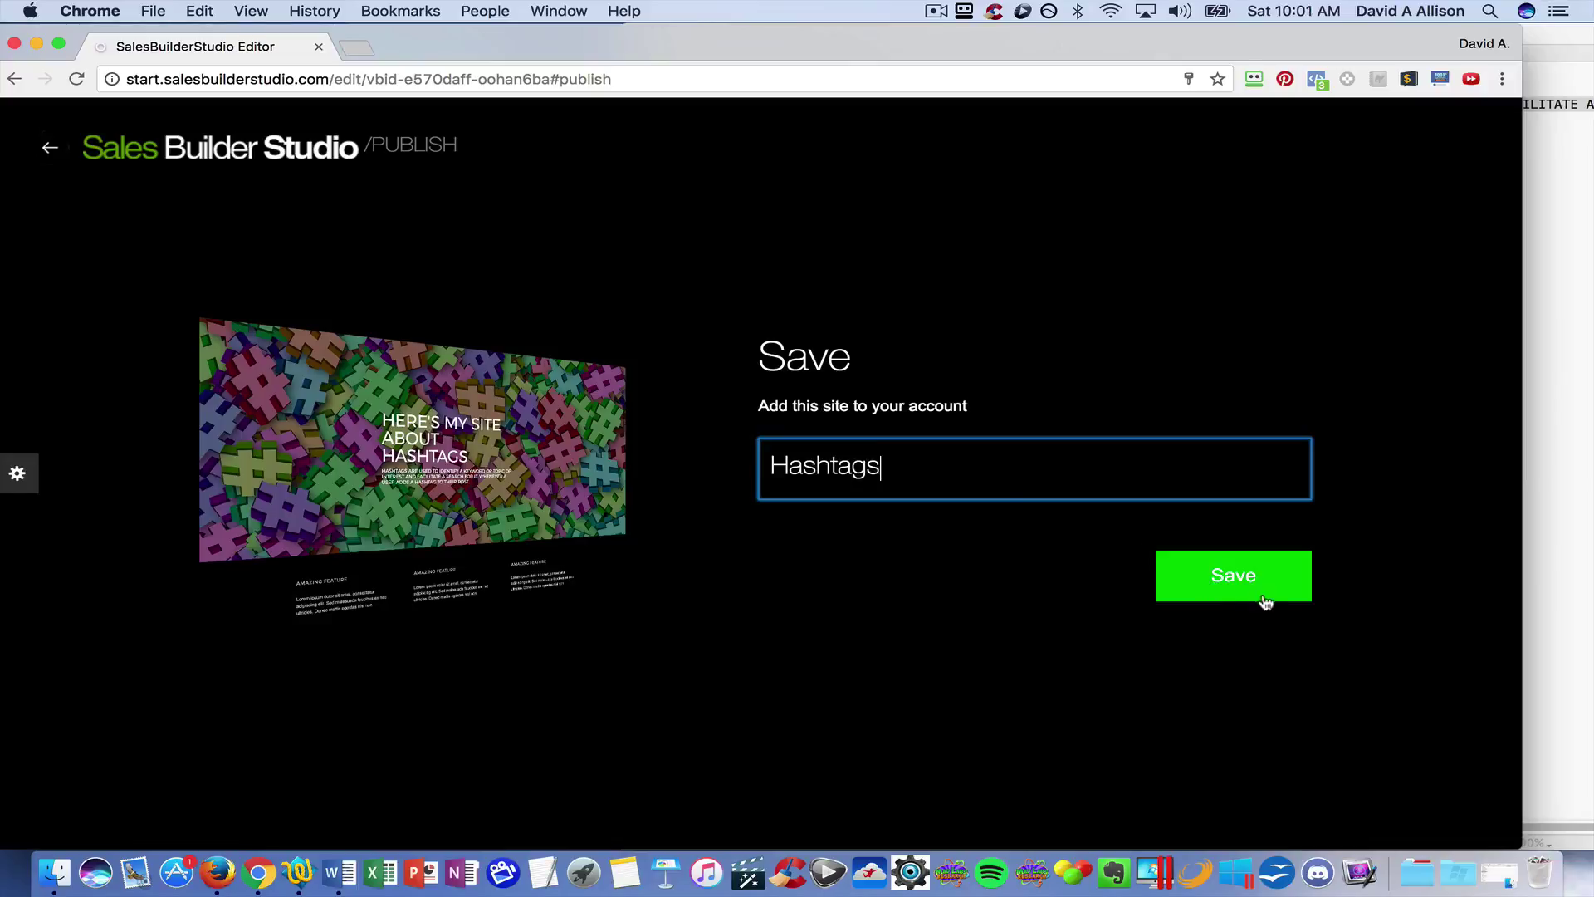
click(1262, 596)
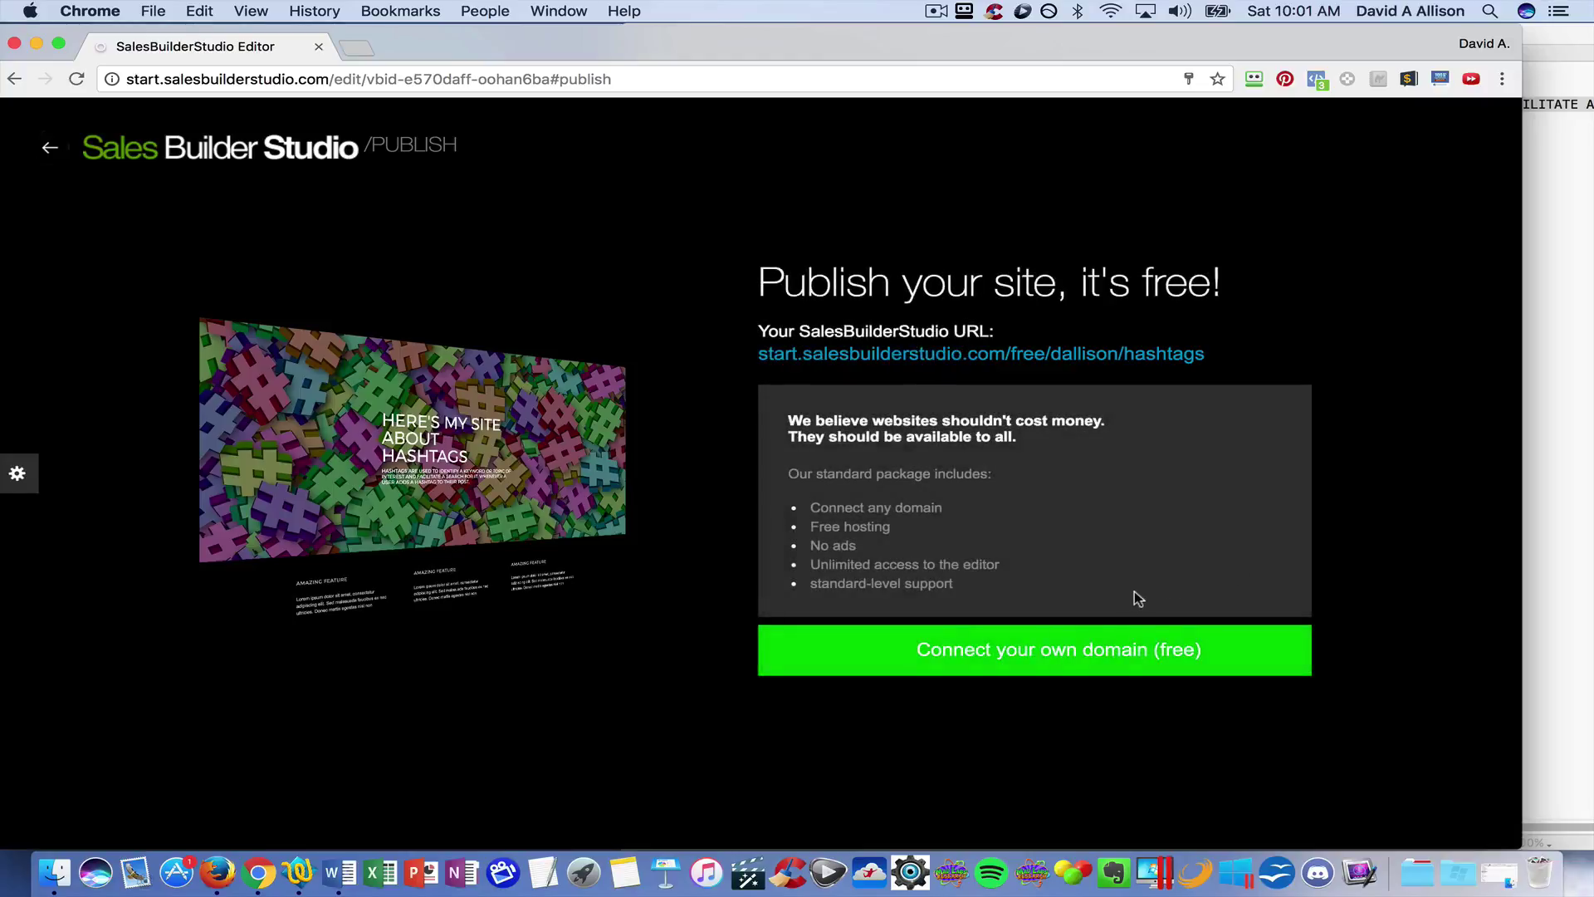
- Postpone connecting an own domain and publish the hashtag site by updating the live site
click(1038, 658)
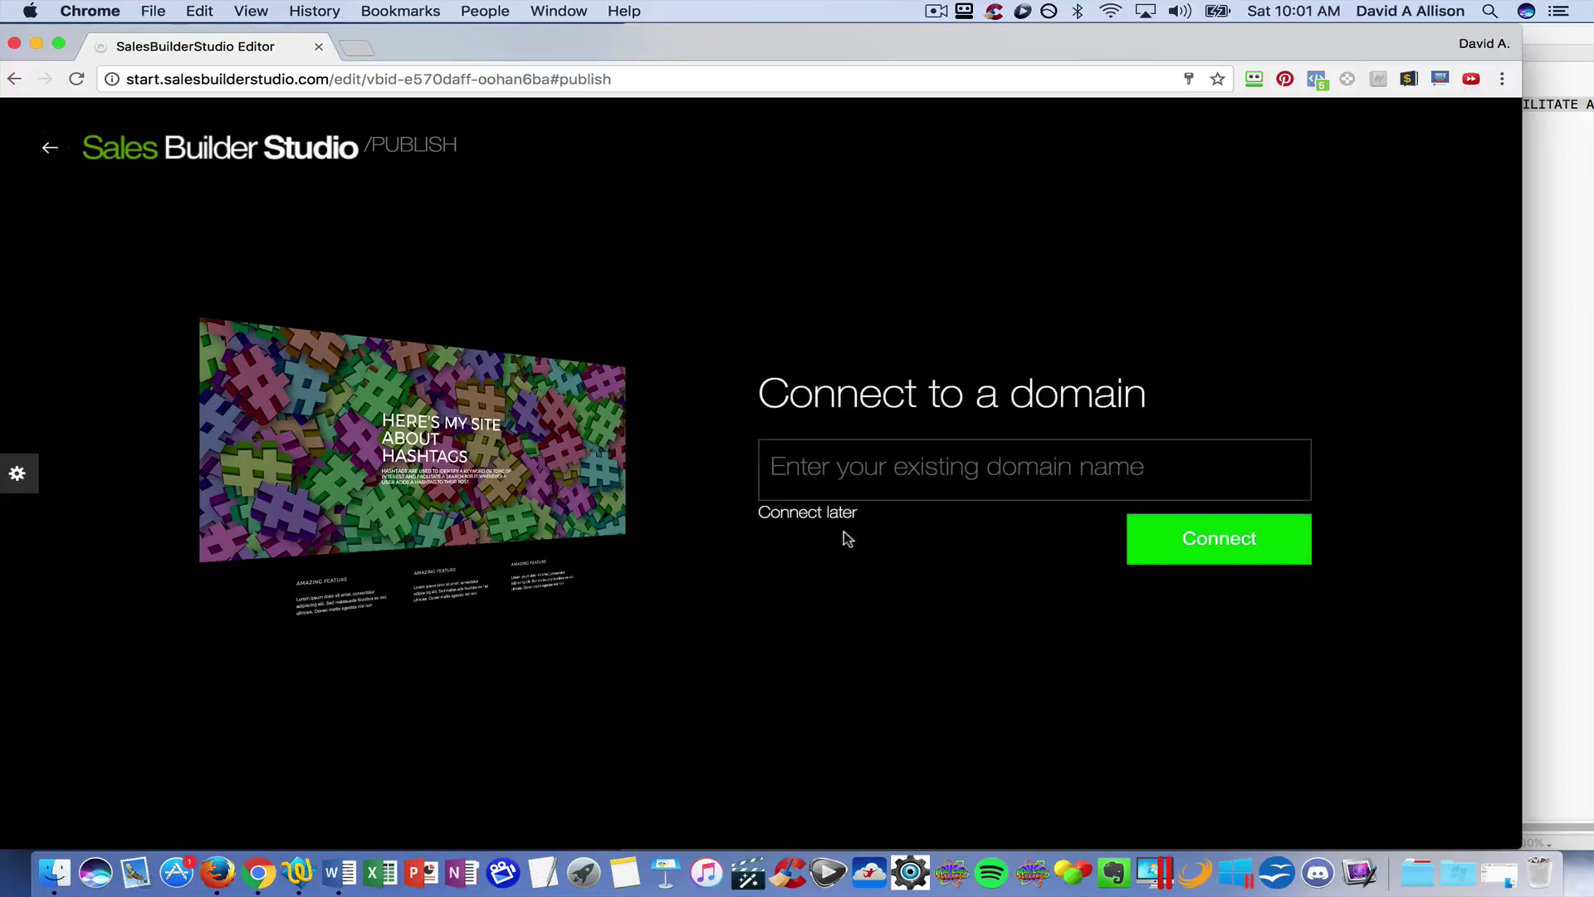
click(841, 513)
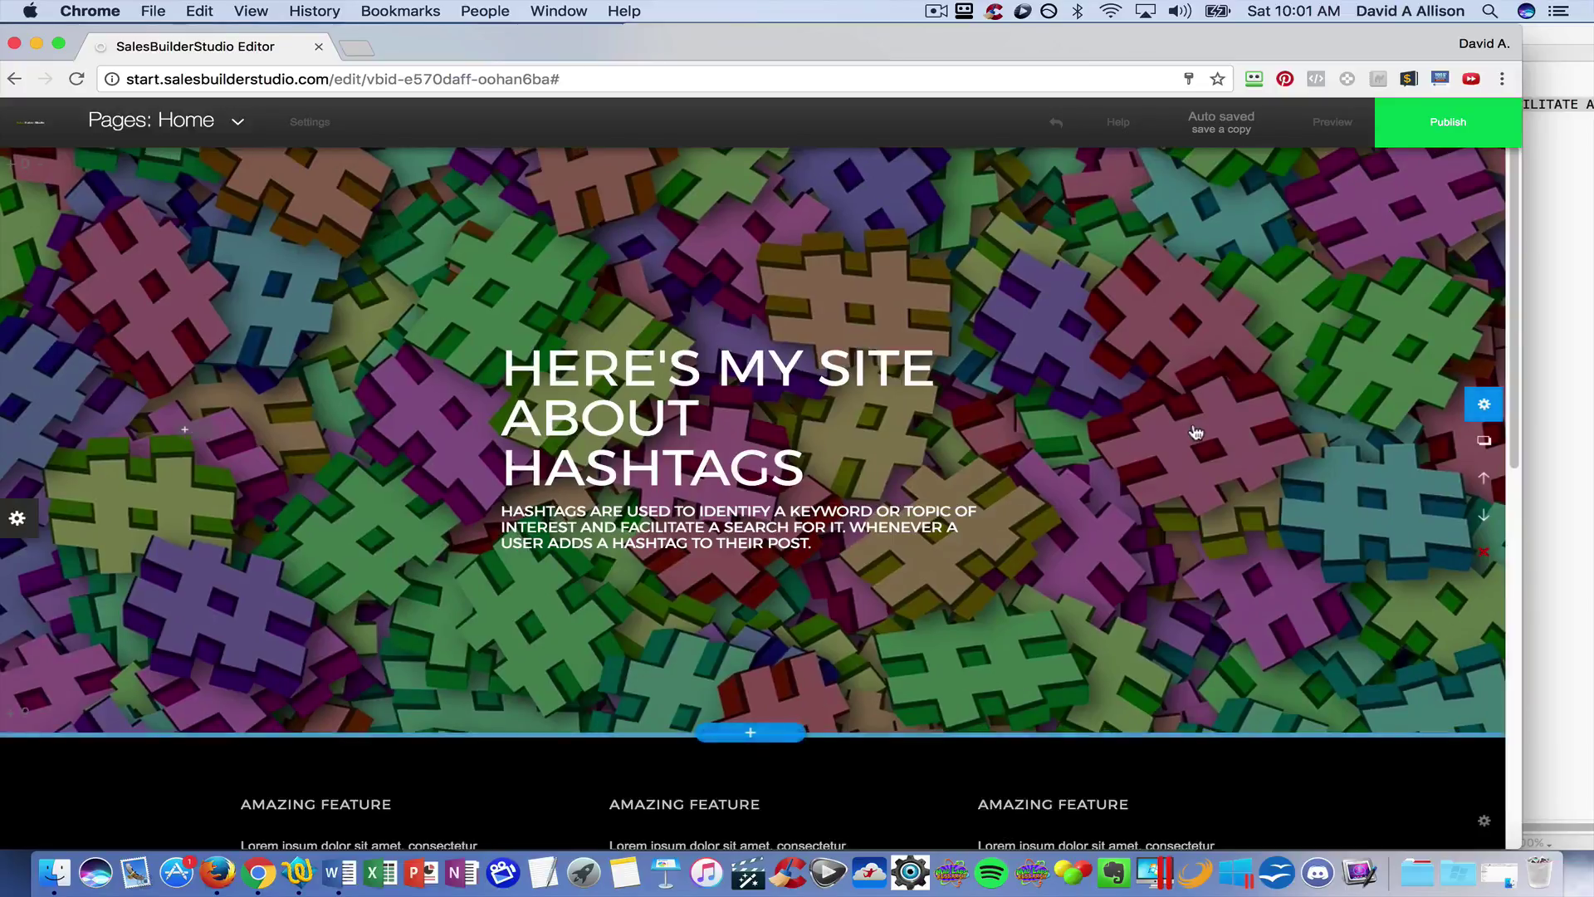
click(1453, 131)
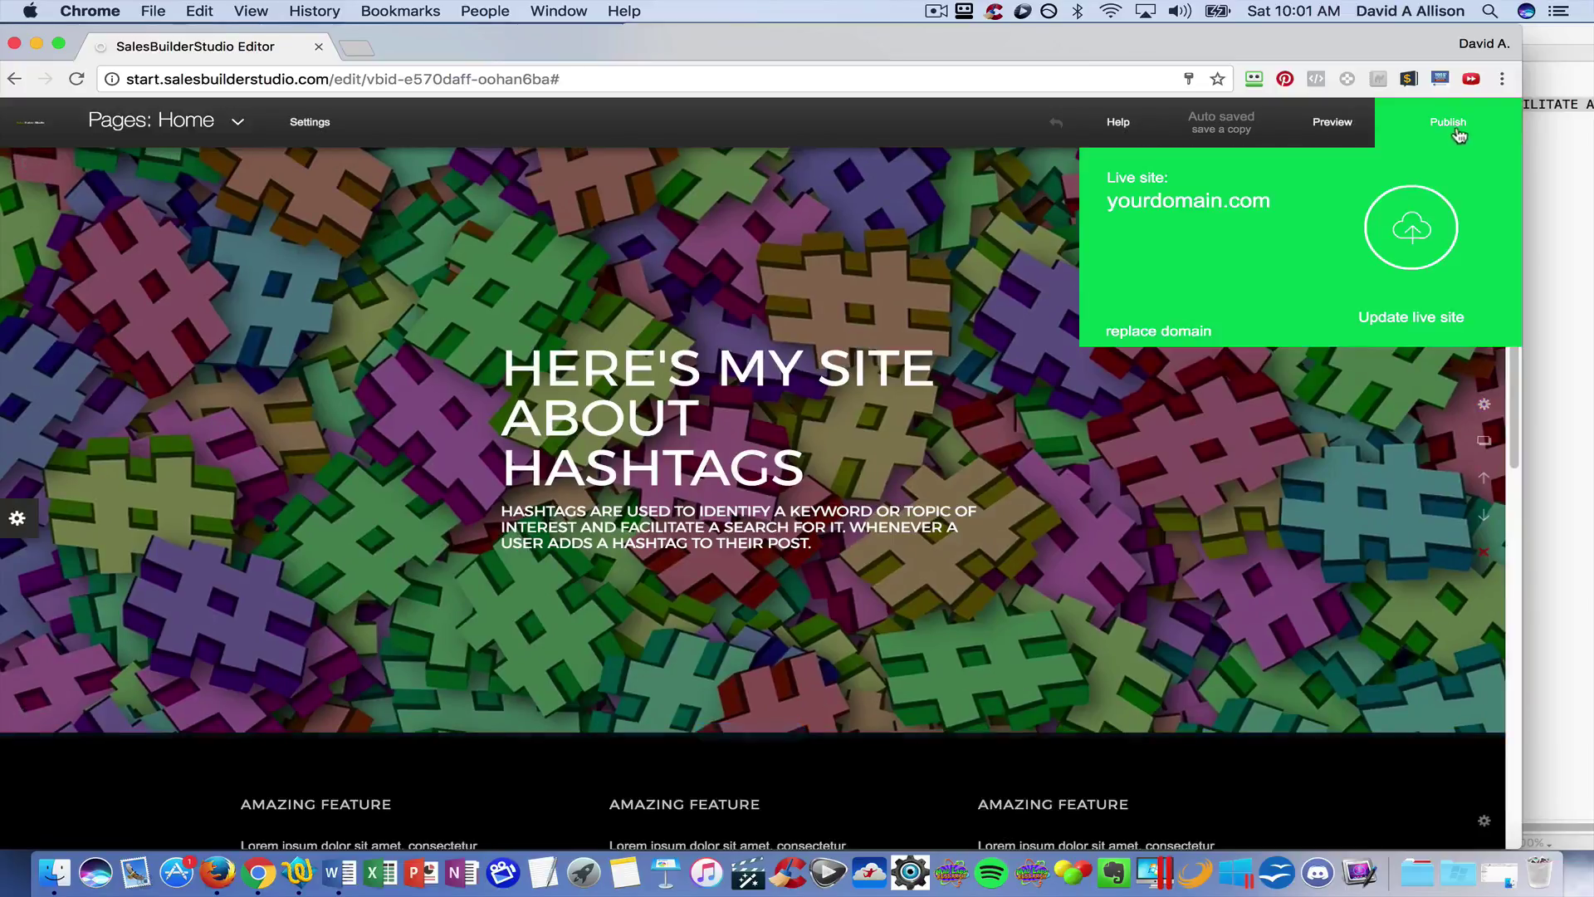
click(1409, 237)
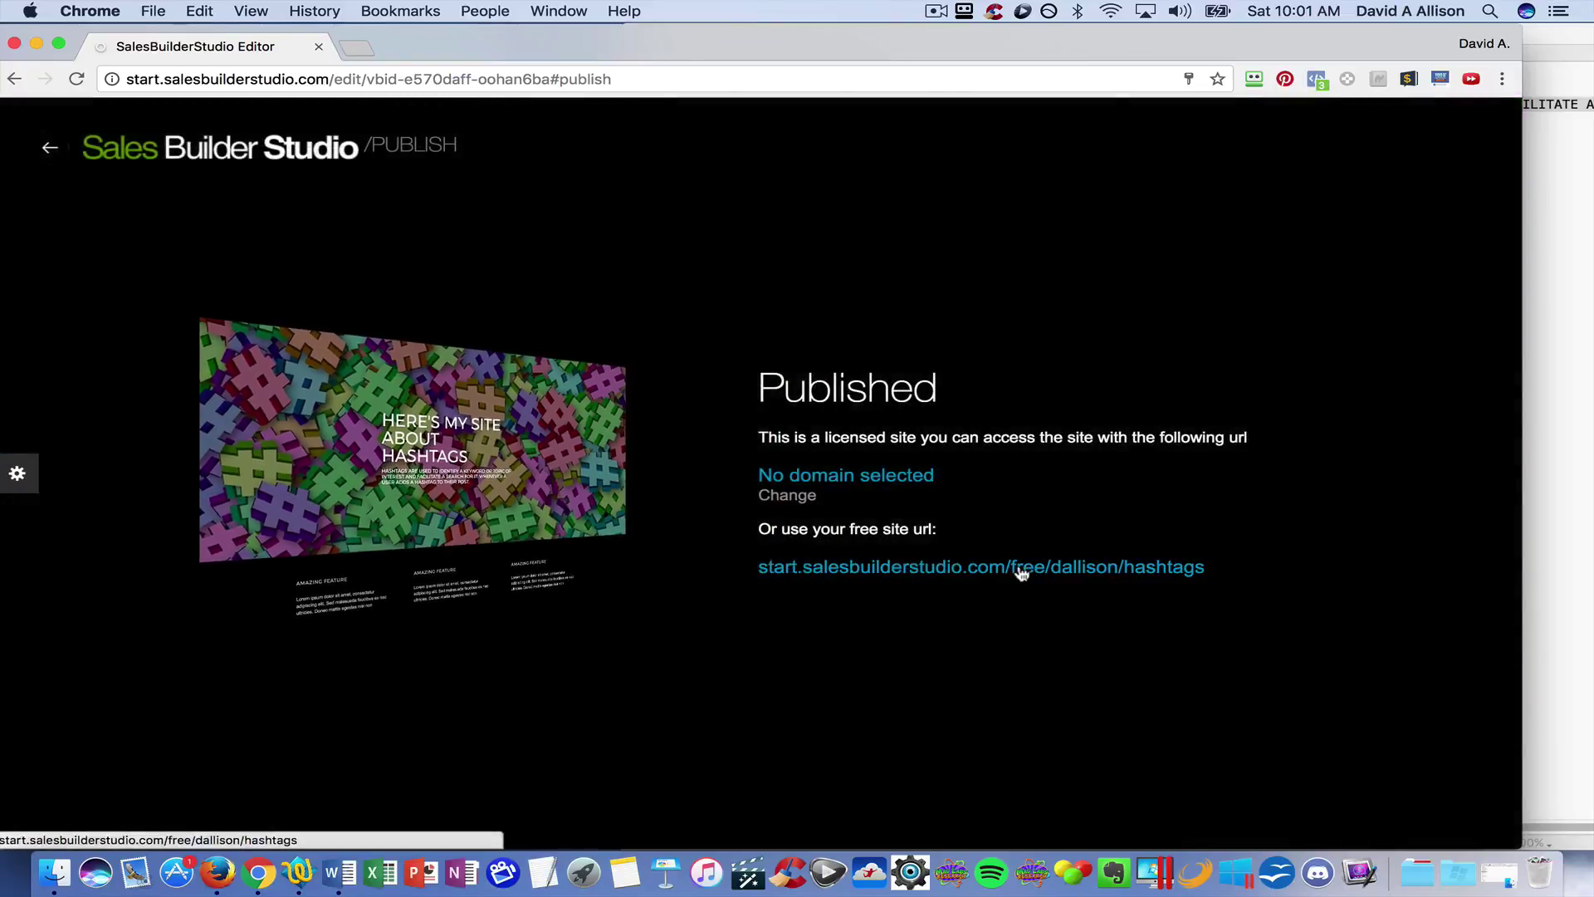
- Open the published site from its free URL, check the address and page content, and return to the page editor
click(955, 571)
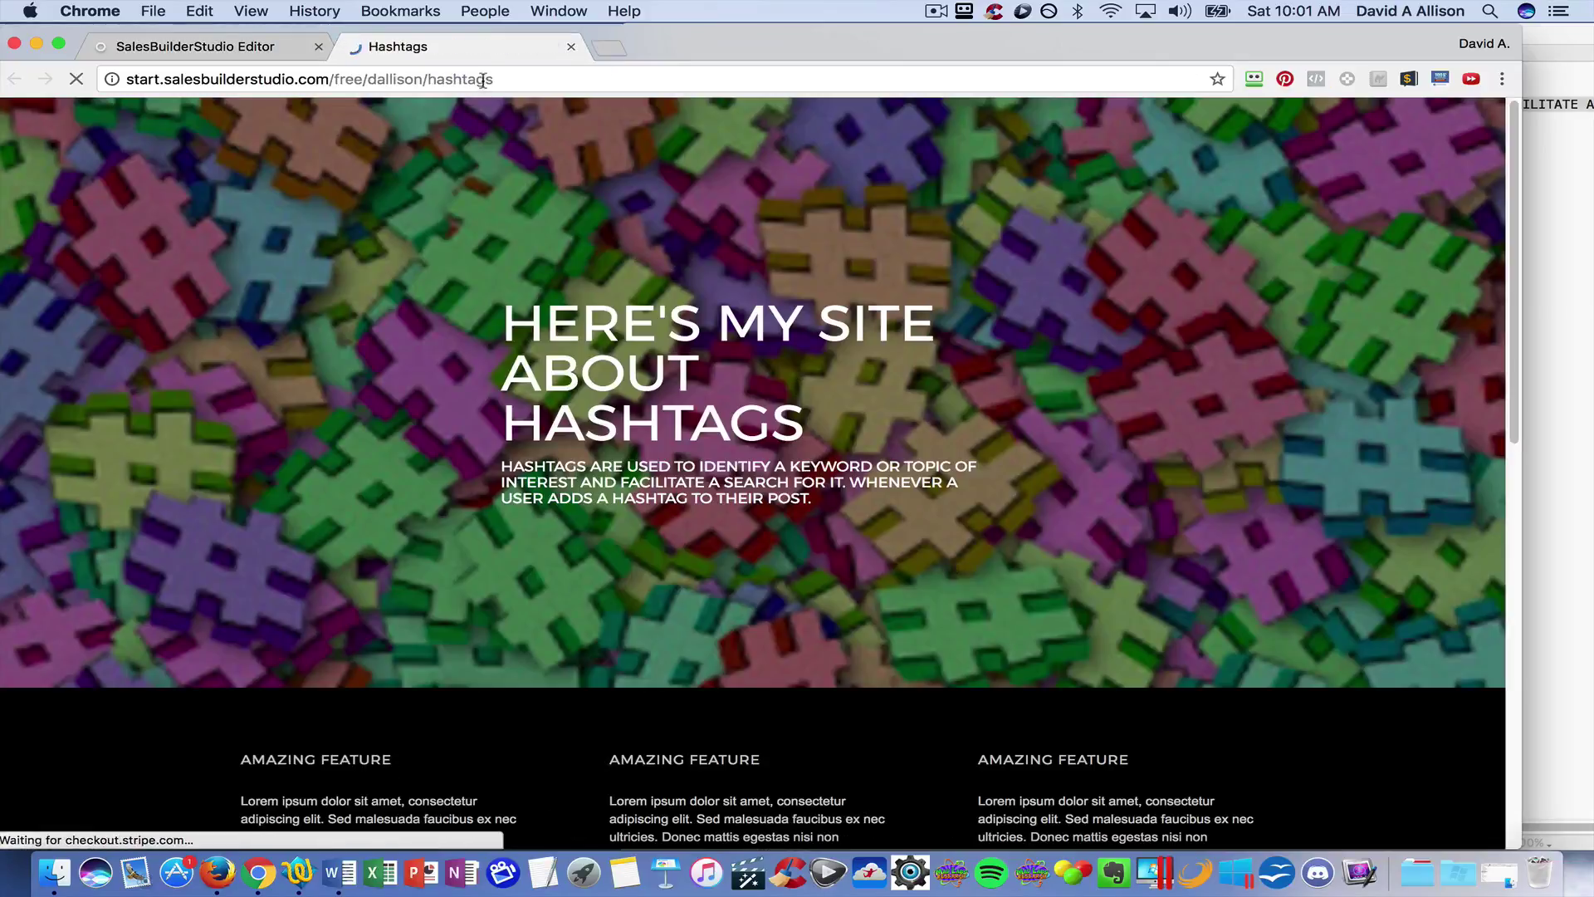
click(482, 80)
scroll(942, 305, down, 2)
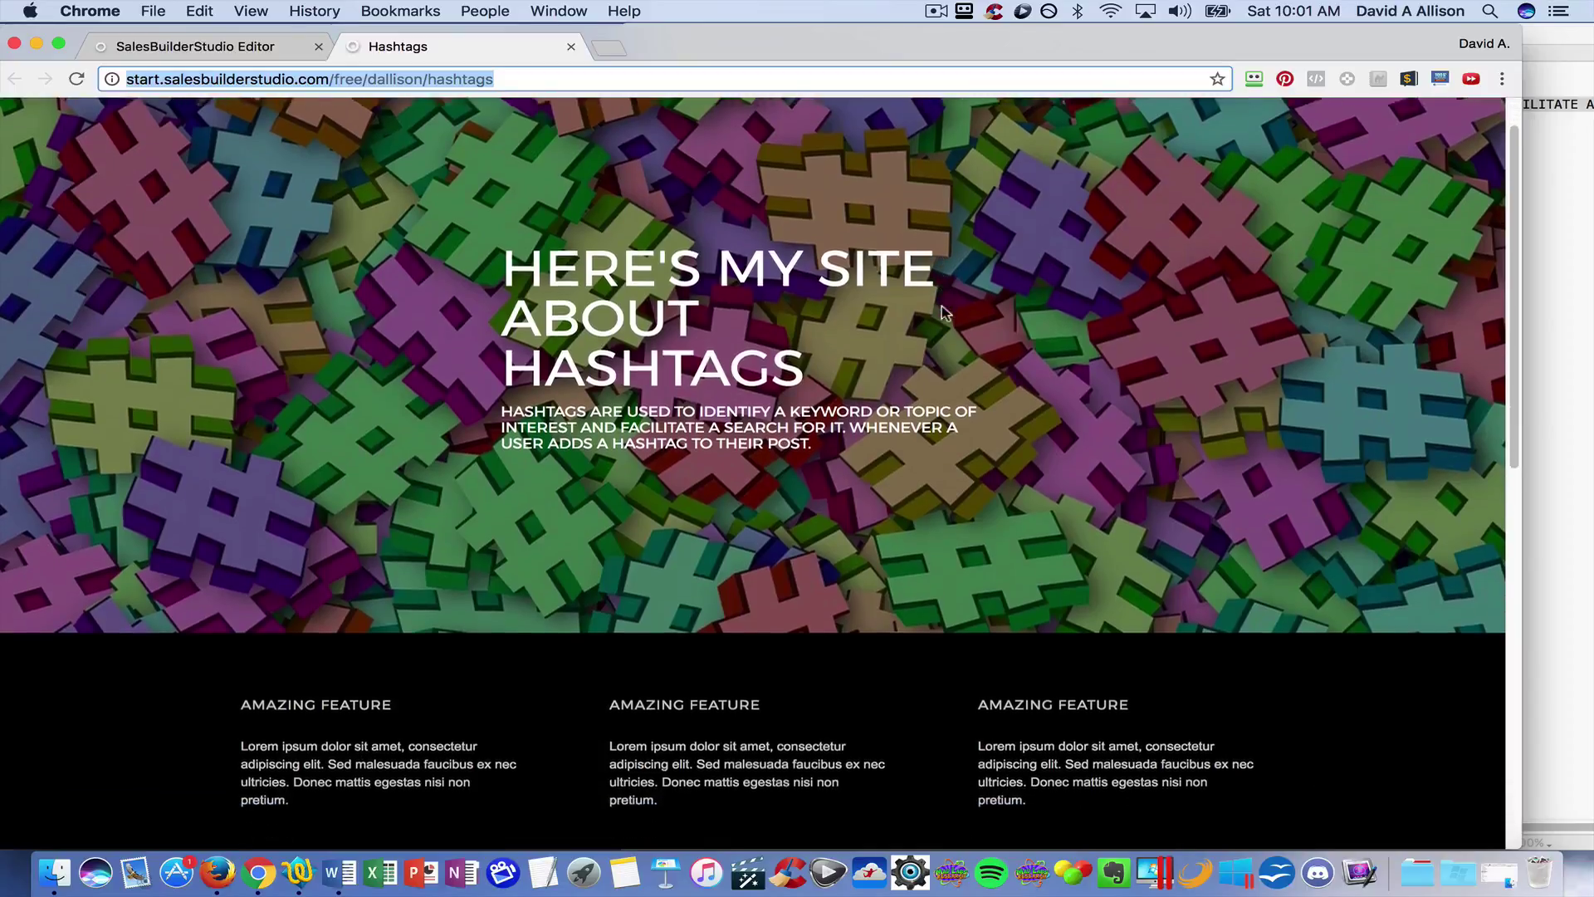
scroll(943, 311, down, 3)
scroll(943, 310, up, 4)
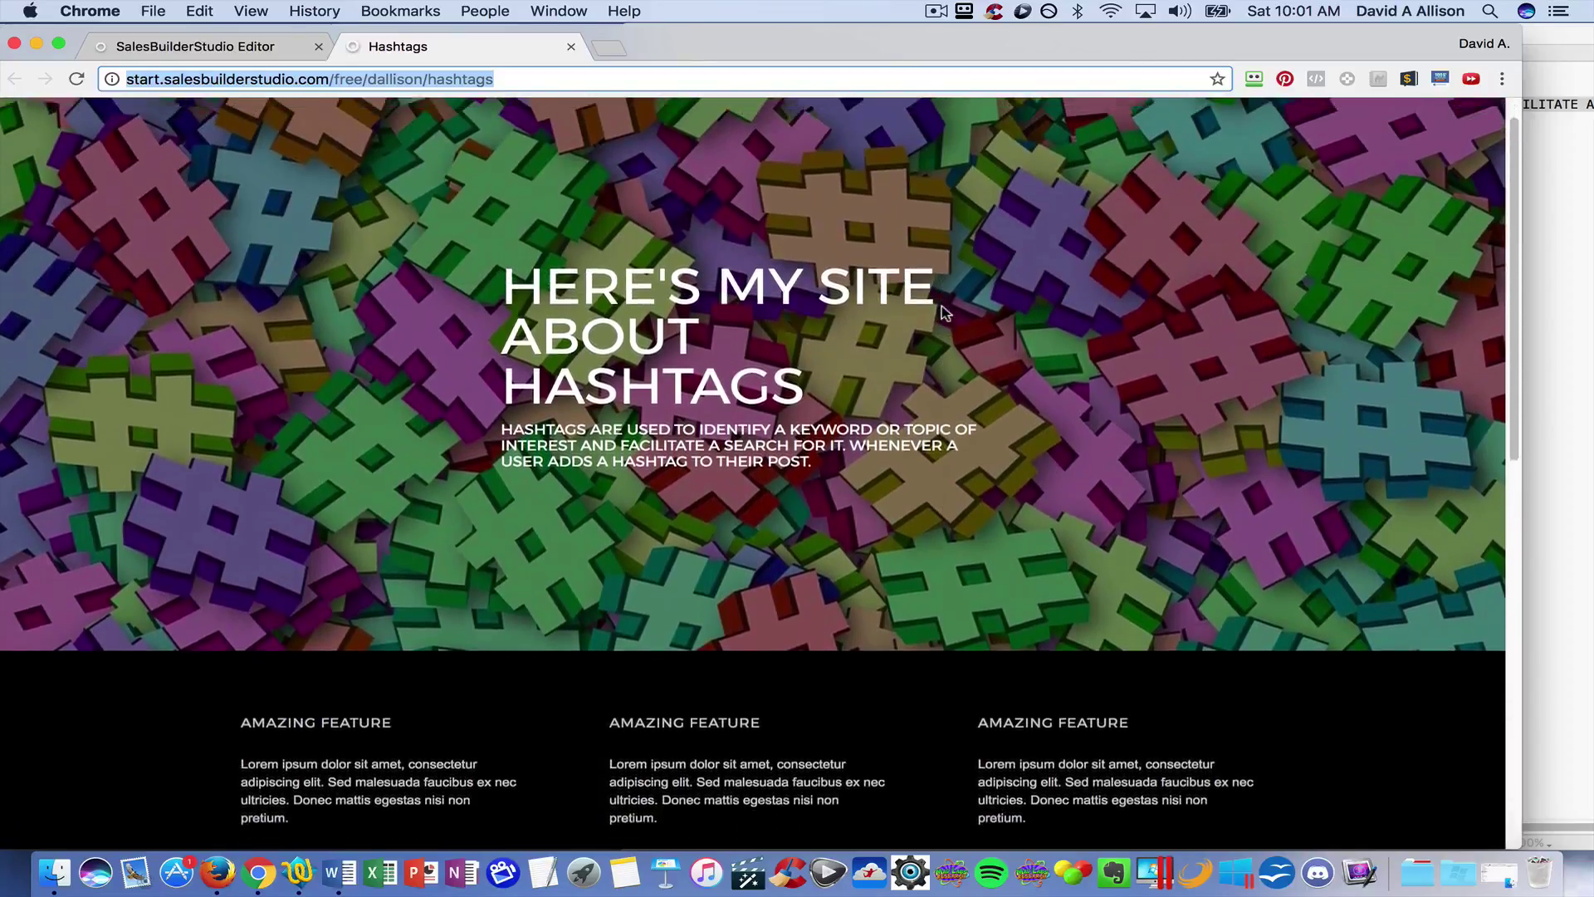
scroll(942, 306, up, 1)
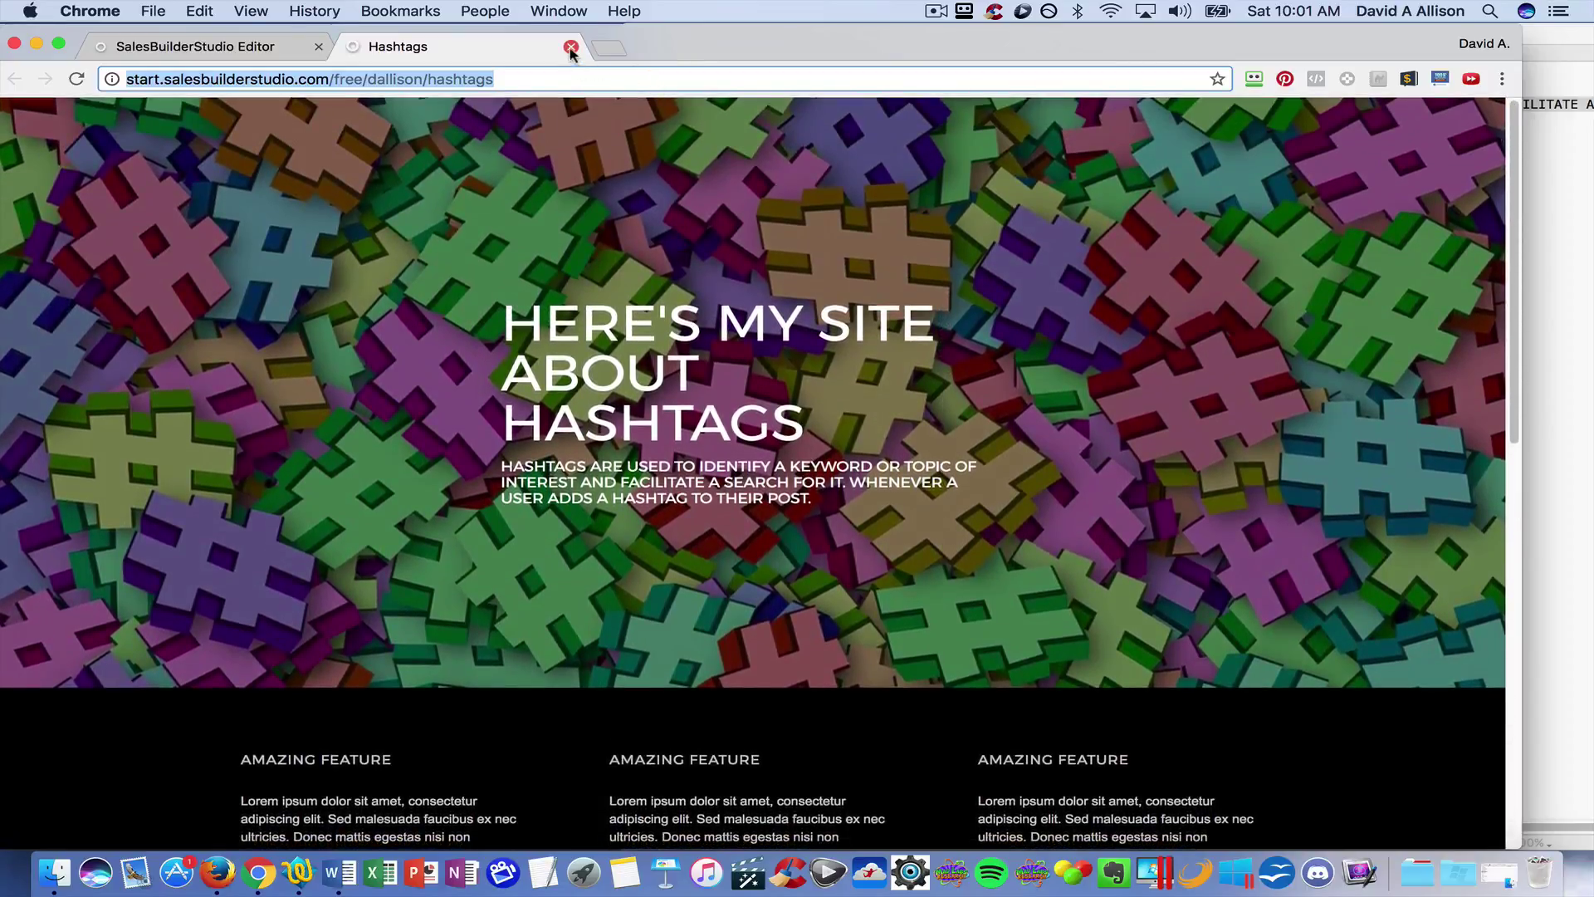
click(572, 48)
click(53, 151)
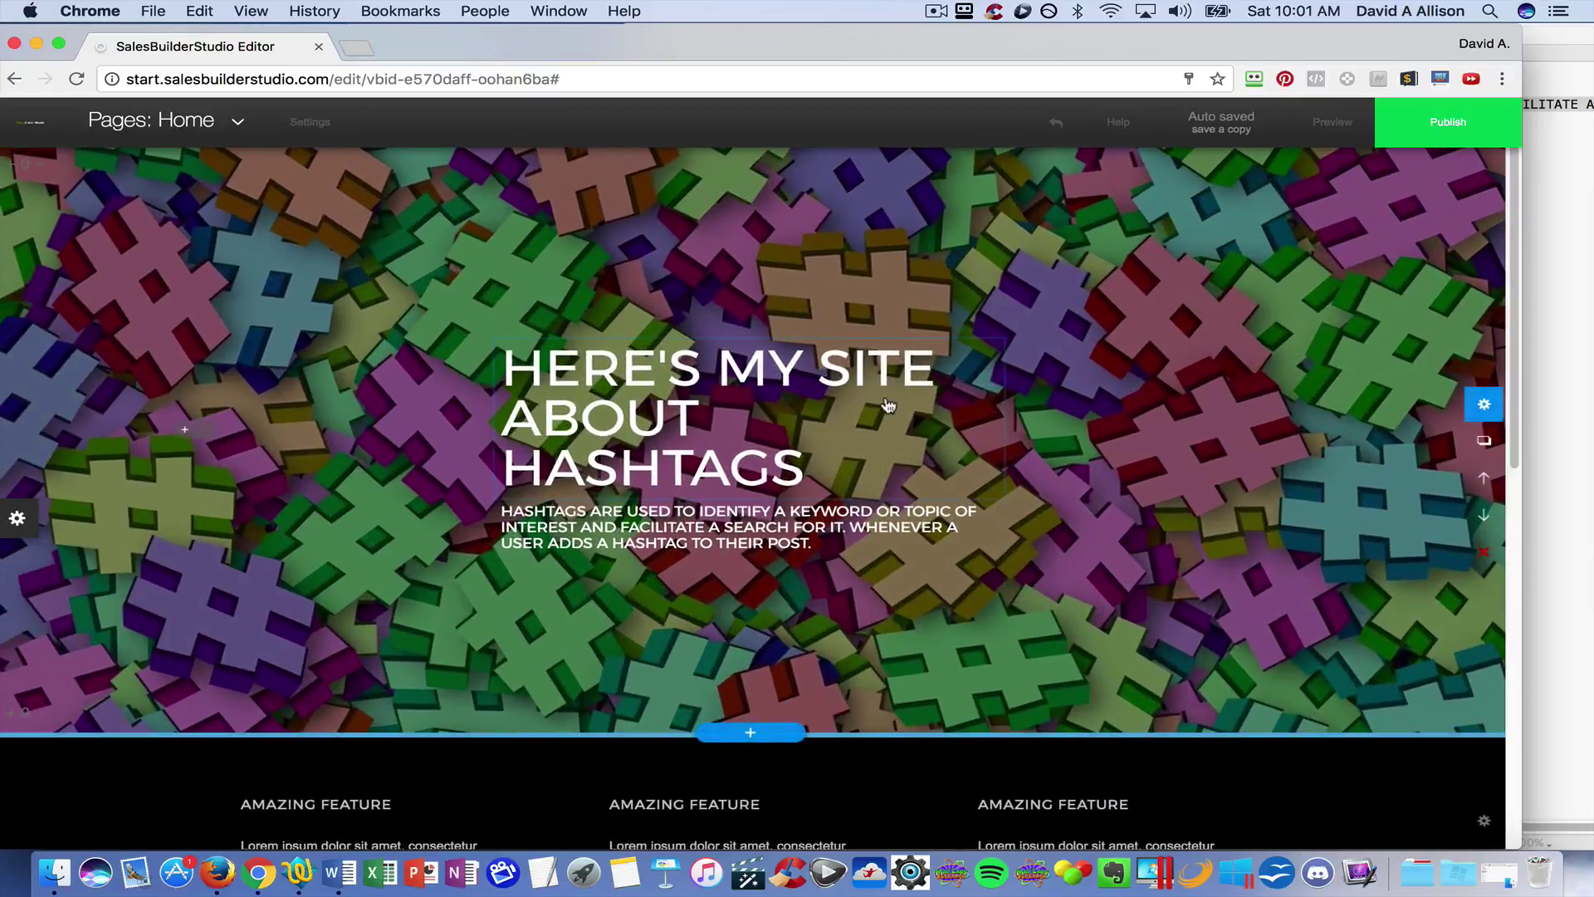
scroll(887, 405, down, 5)
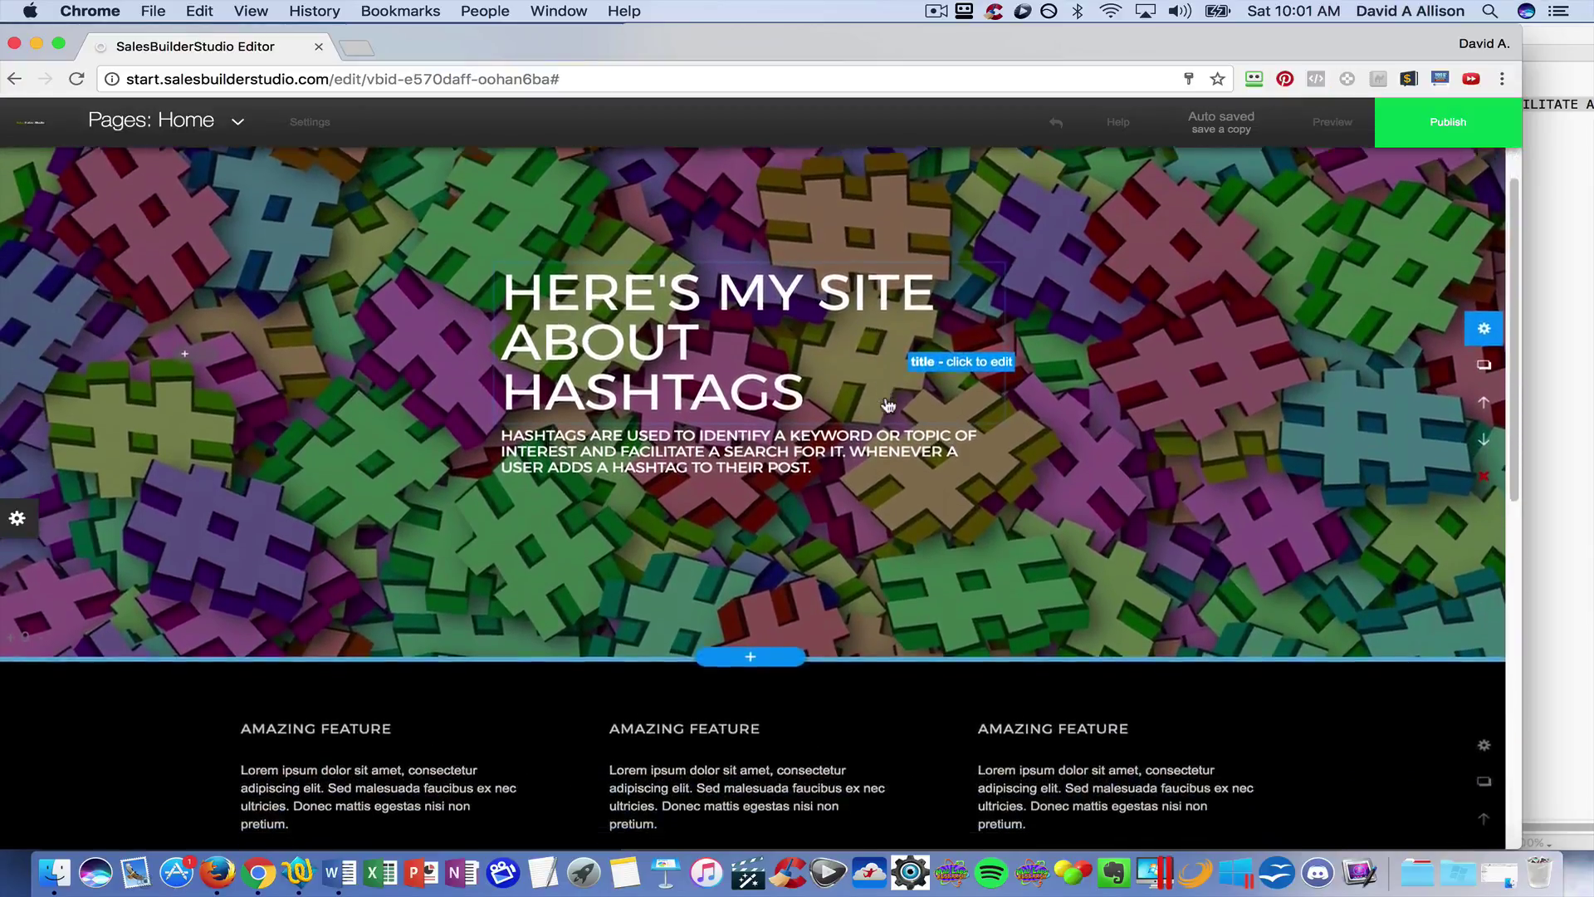
scroll(887, 404, down, 3)
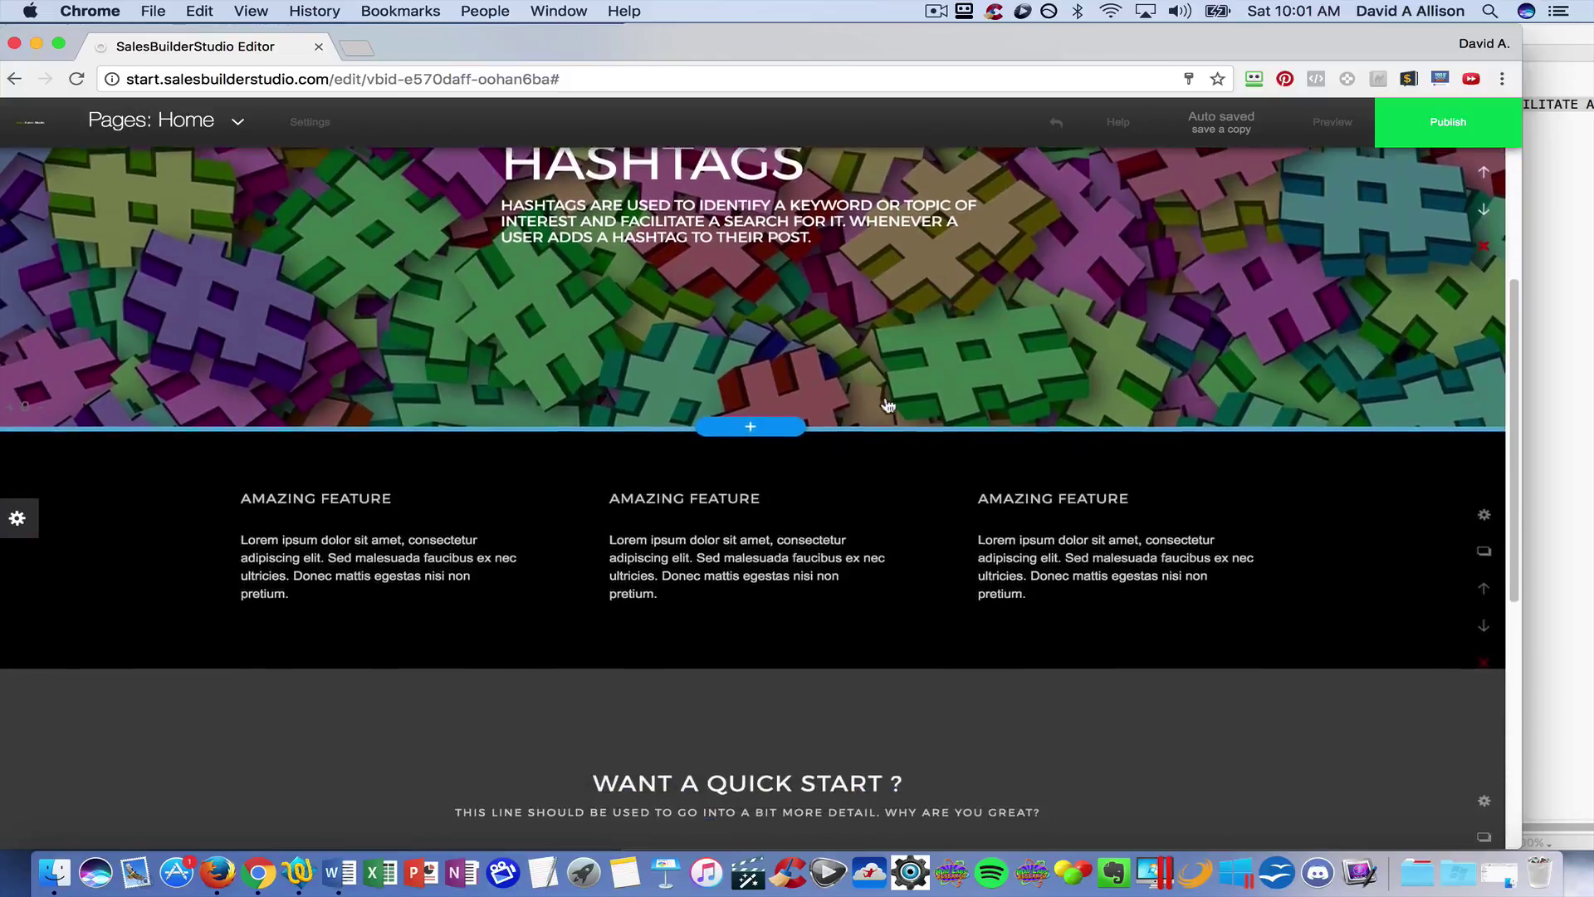
scroll(887, 404, down, 2)
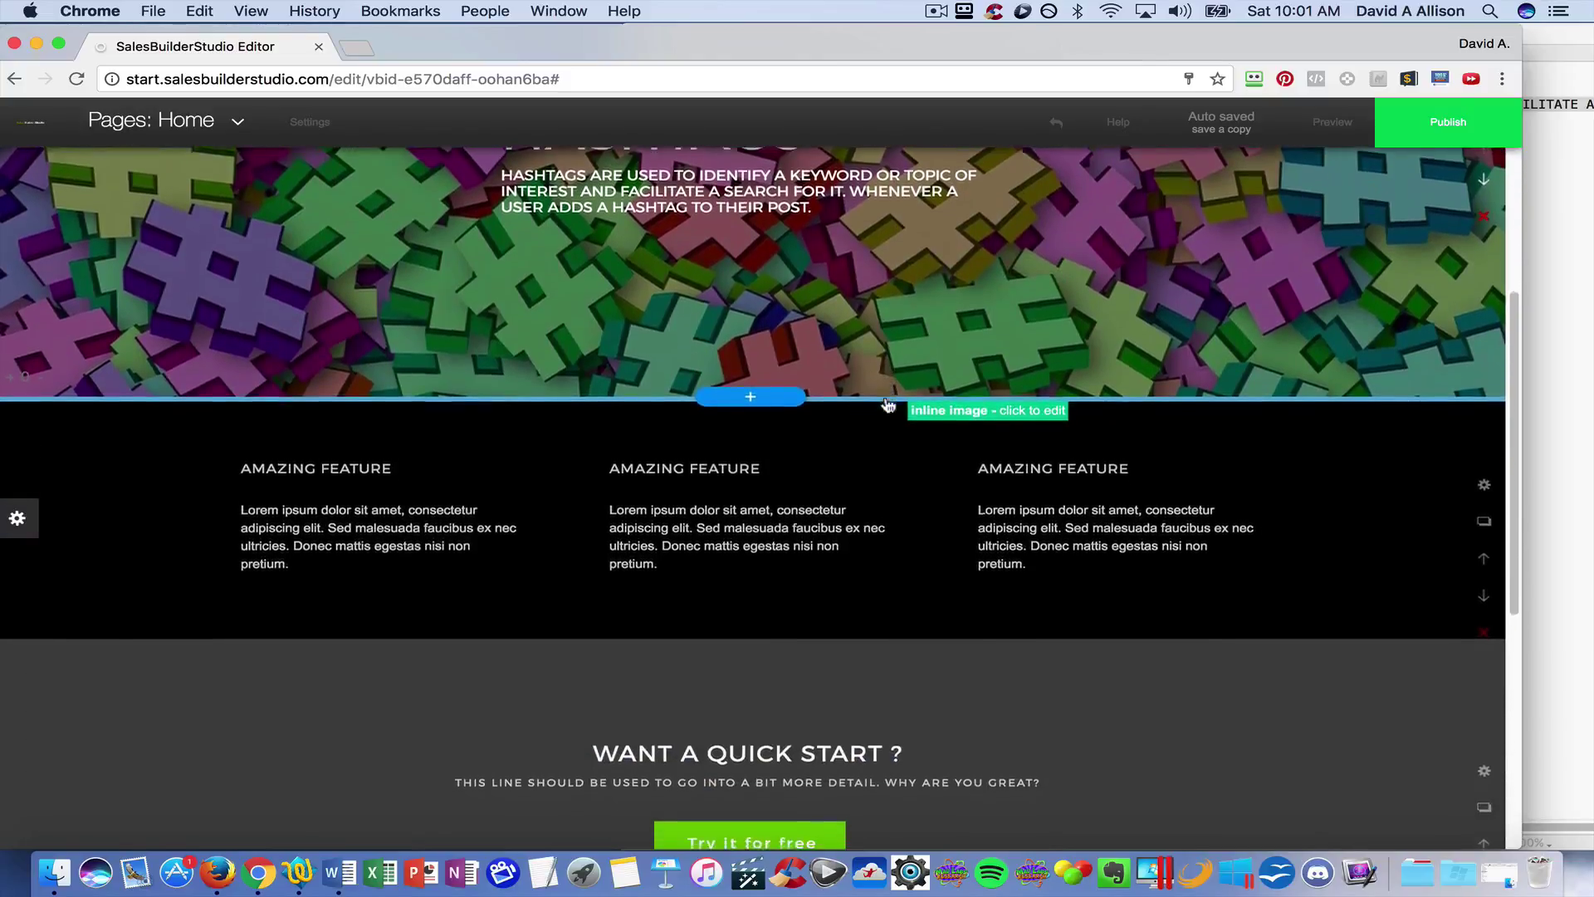
scroll(887, 404, up, 8)
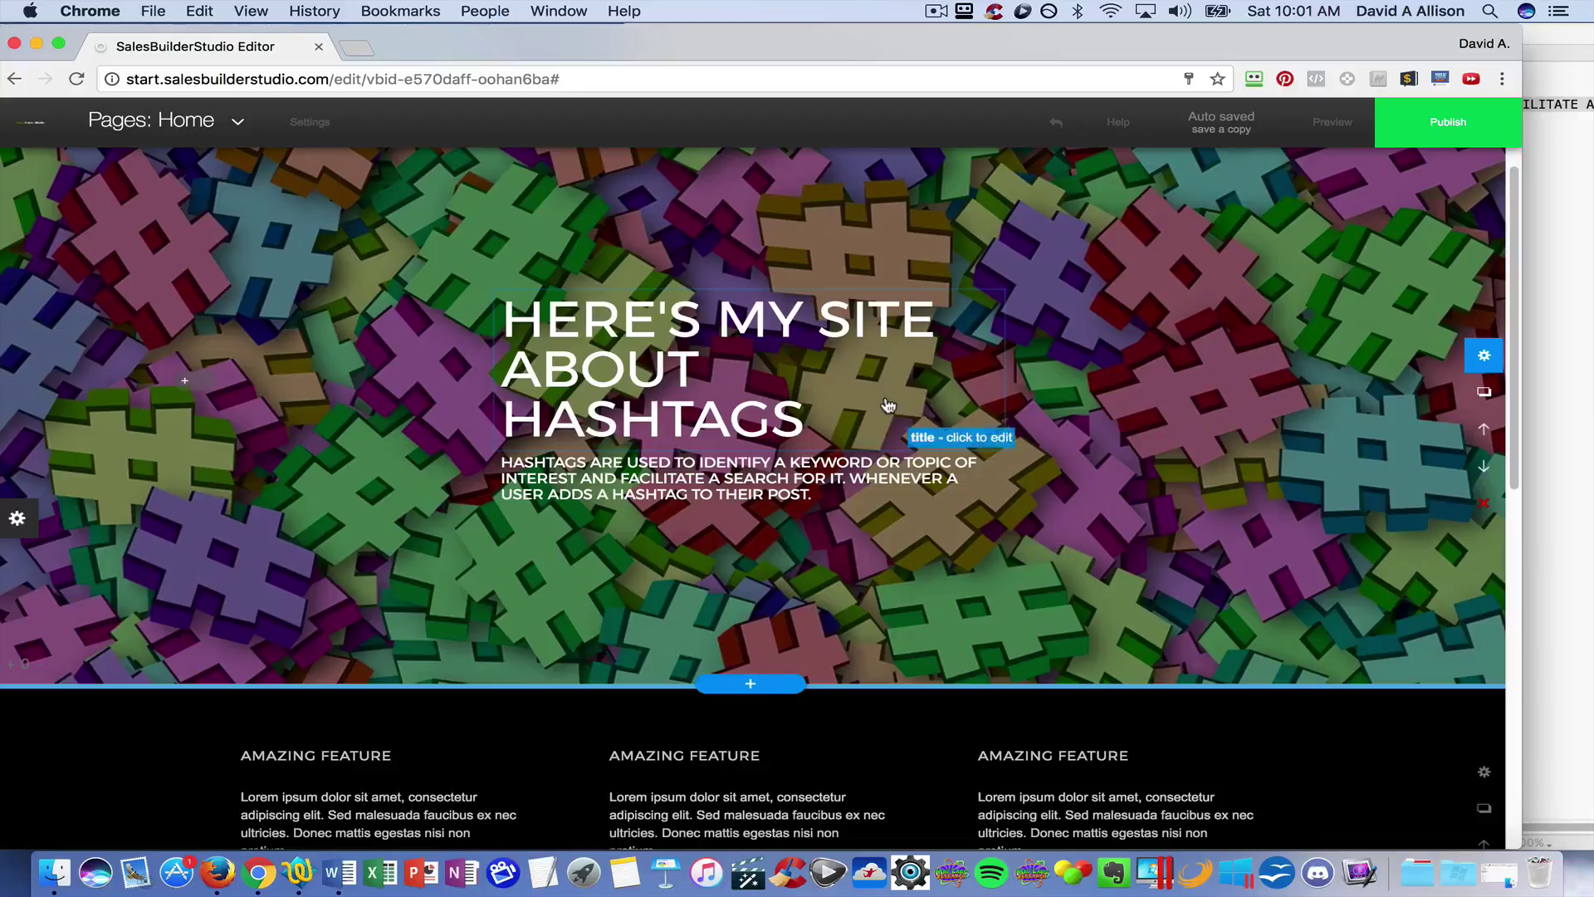
click(746, 374)
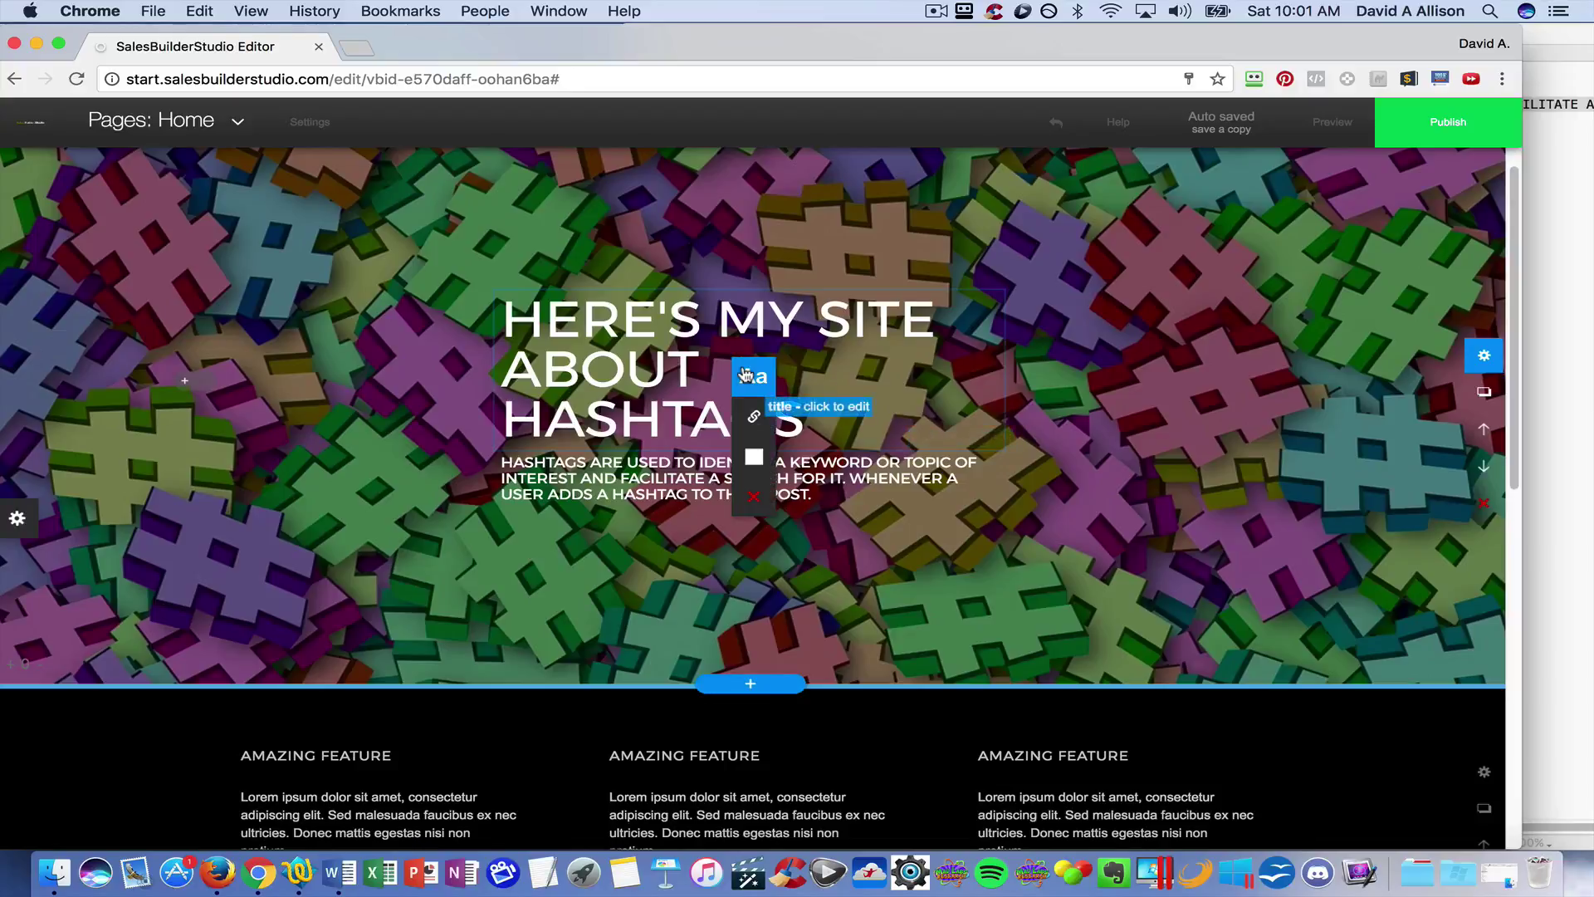
click(755, 419)
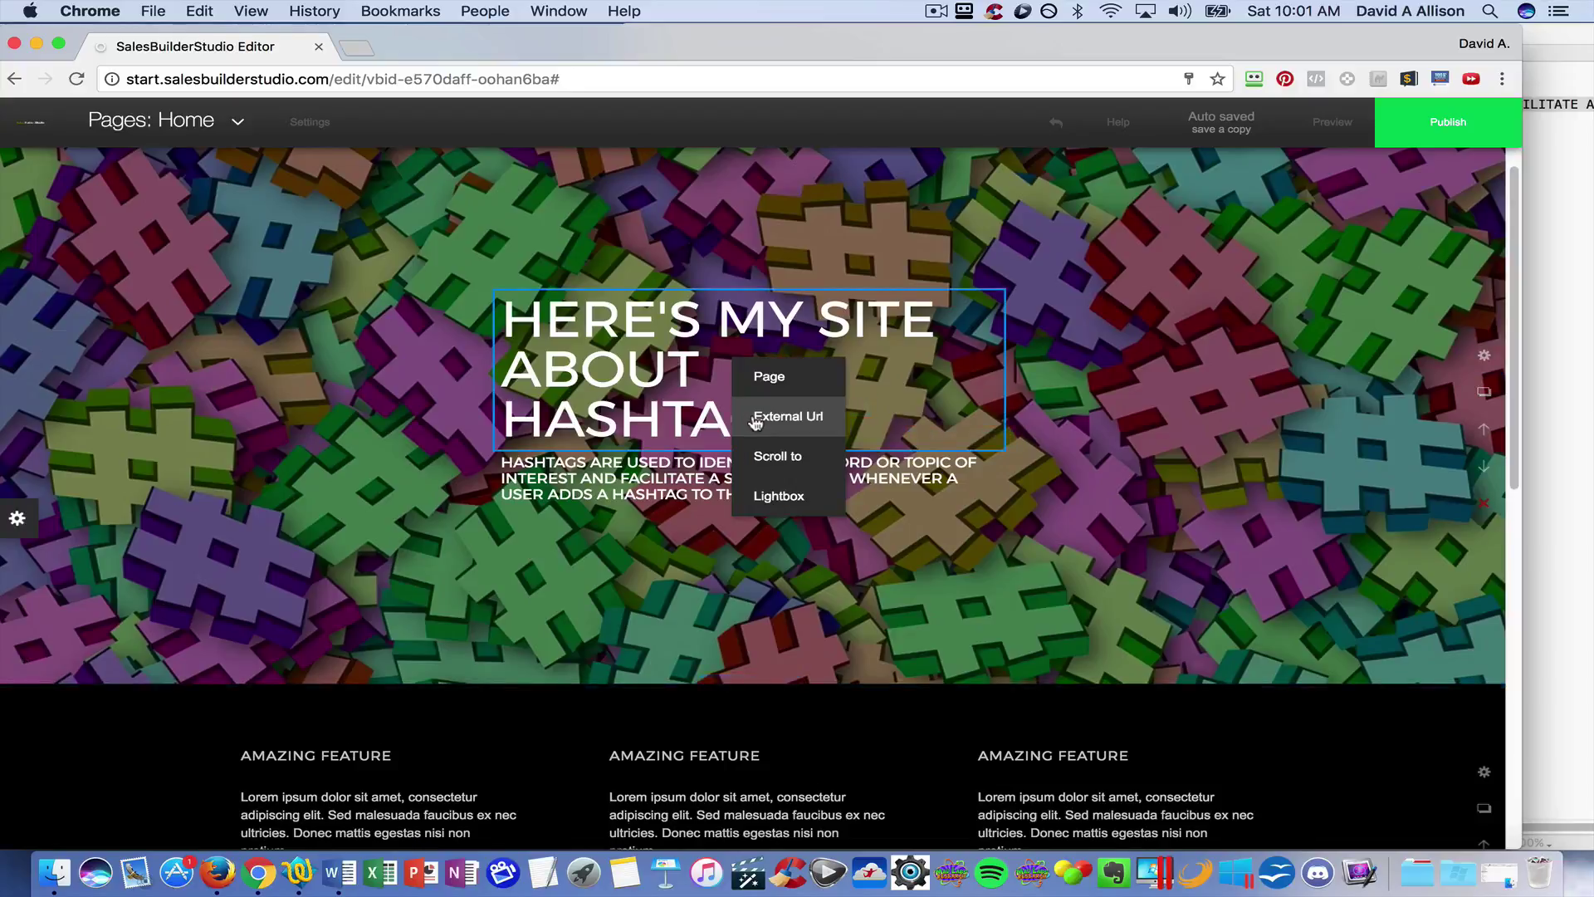
click(786, 419)
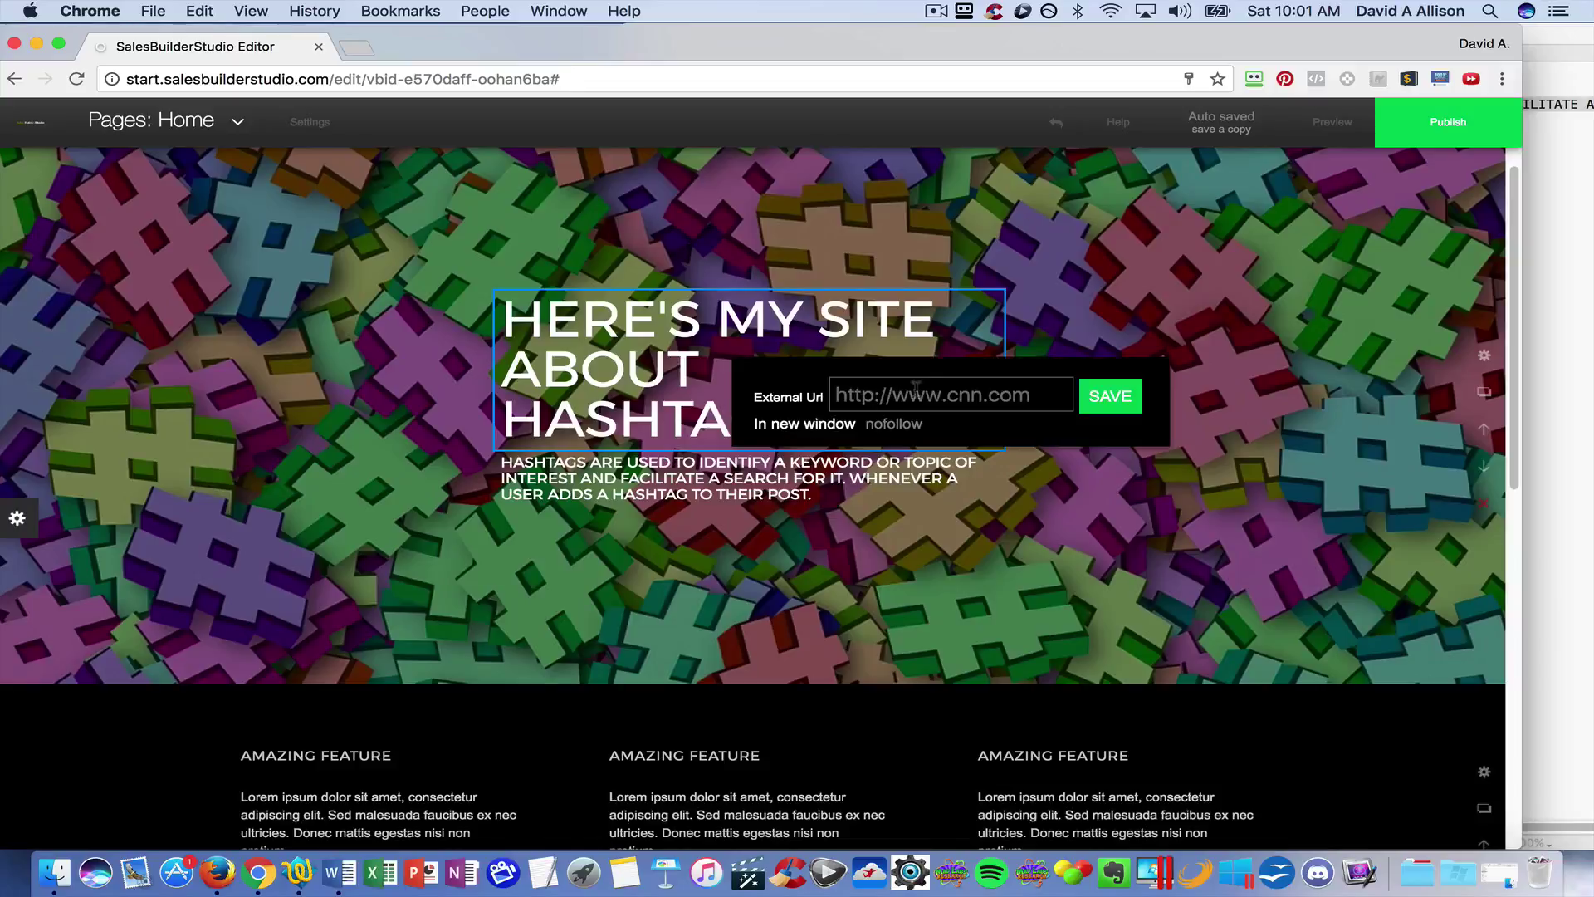
click(939, 381)
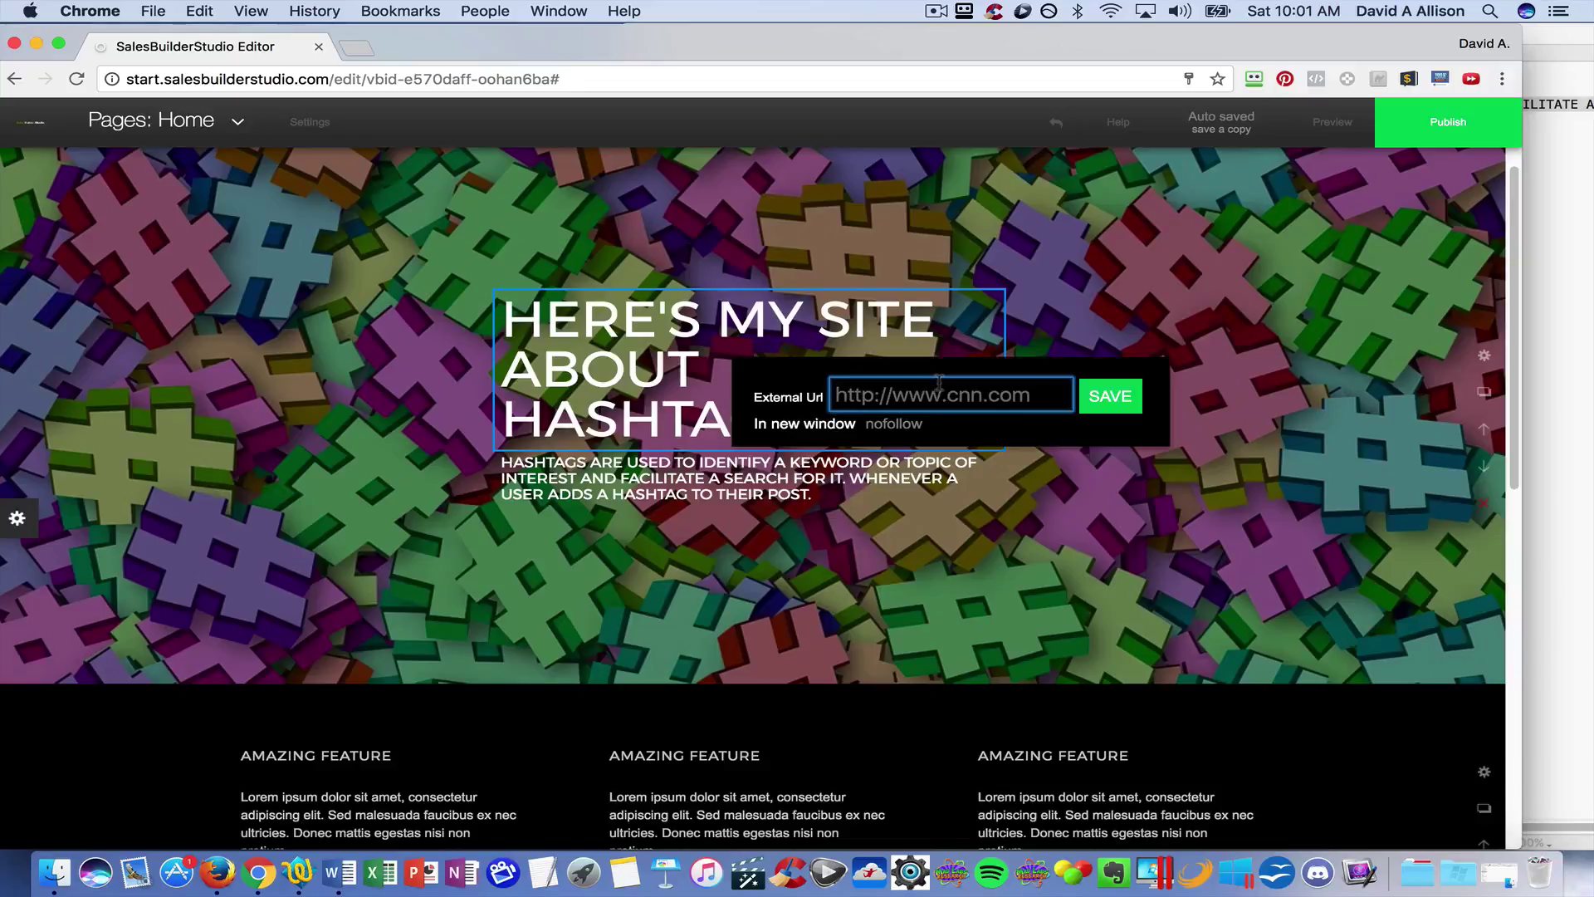
text(WWW)
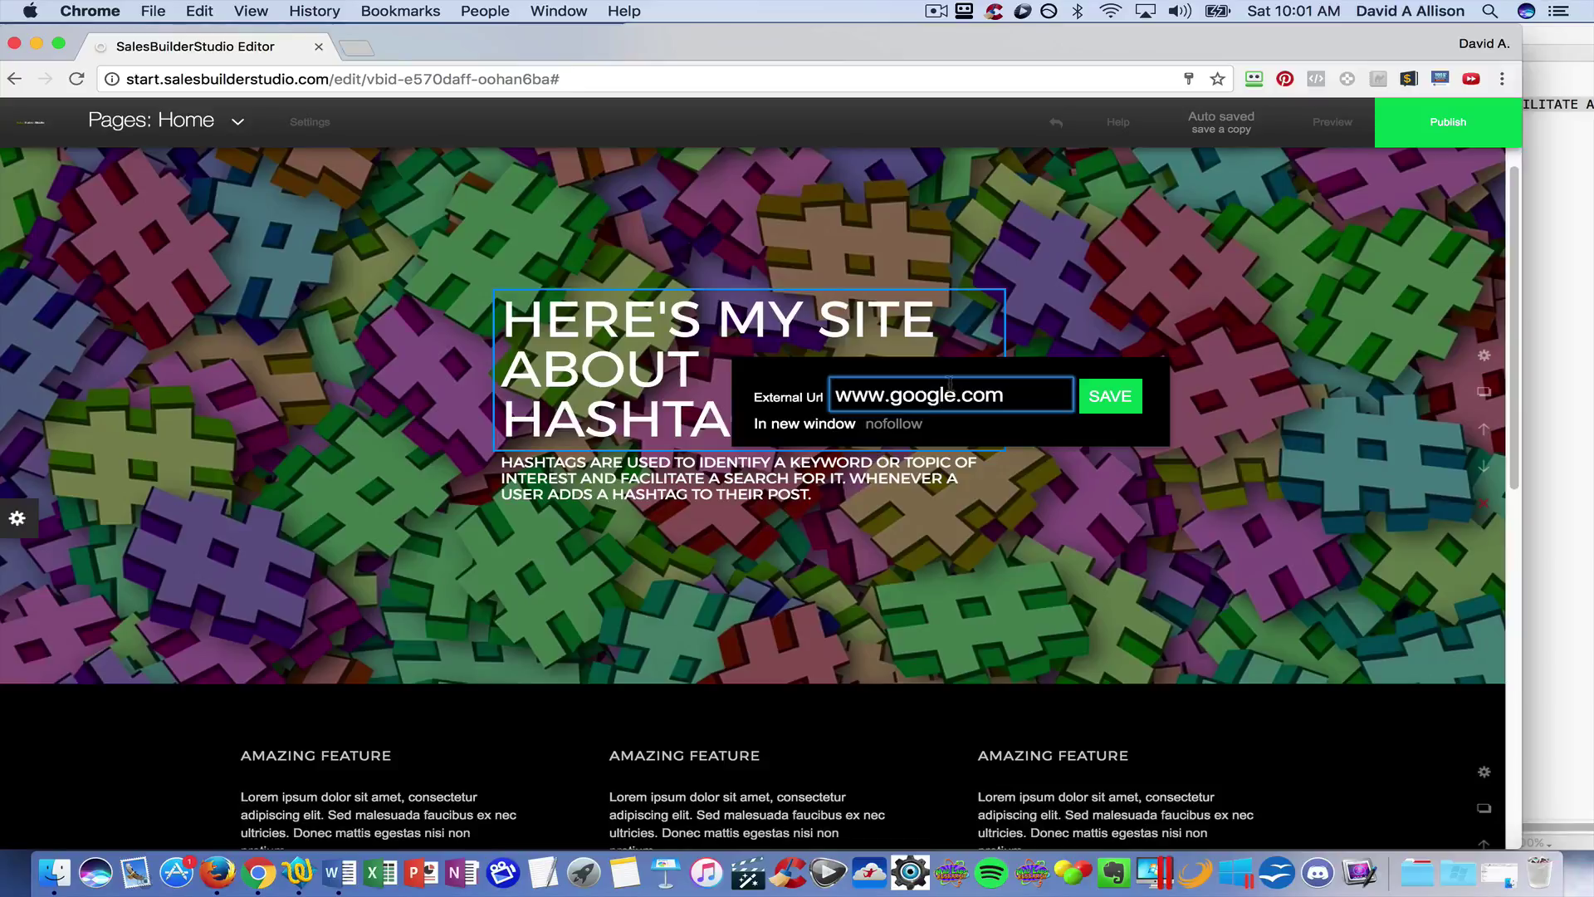
click(1094, 400)
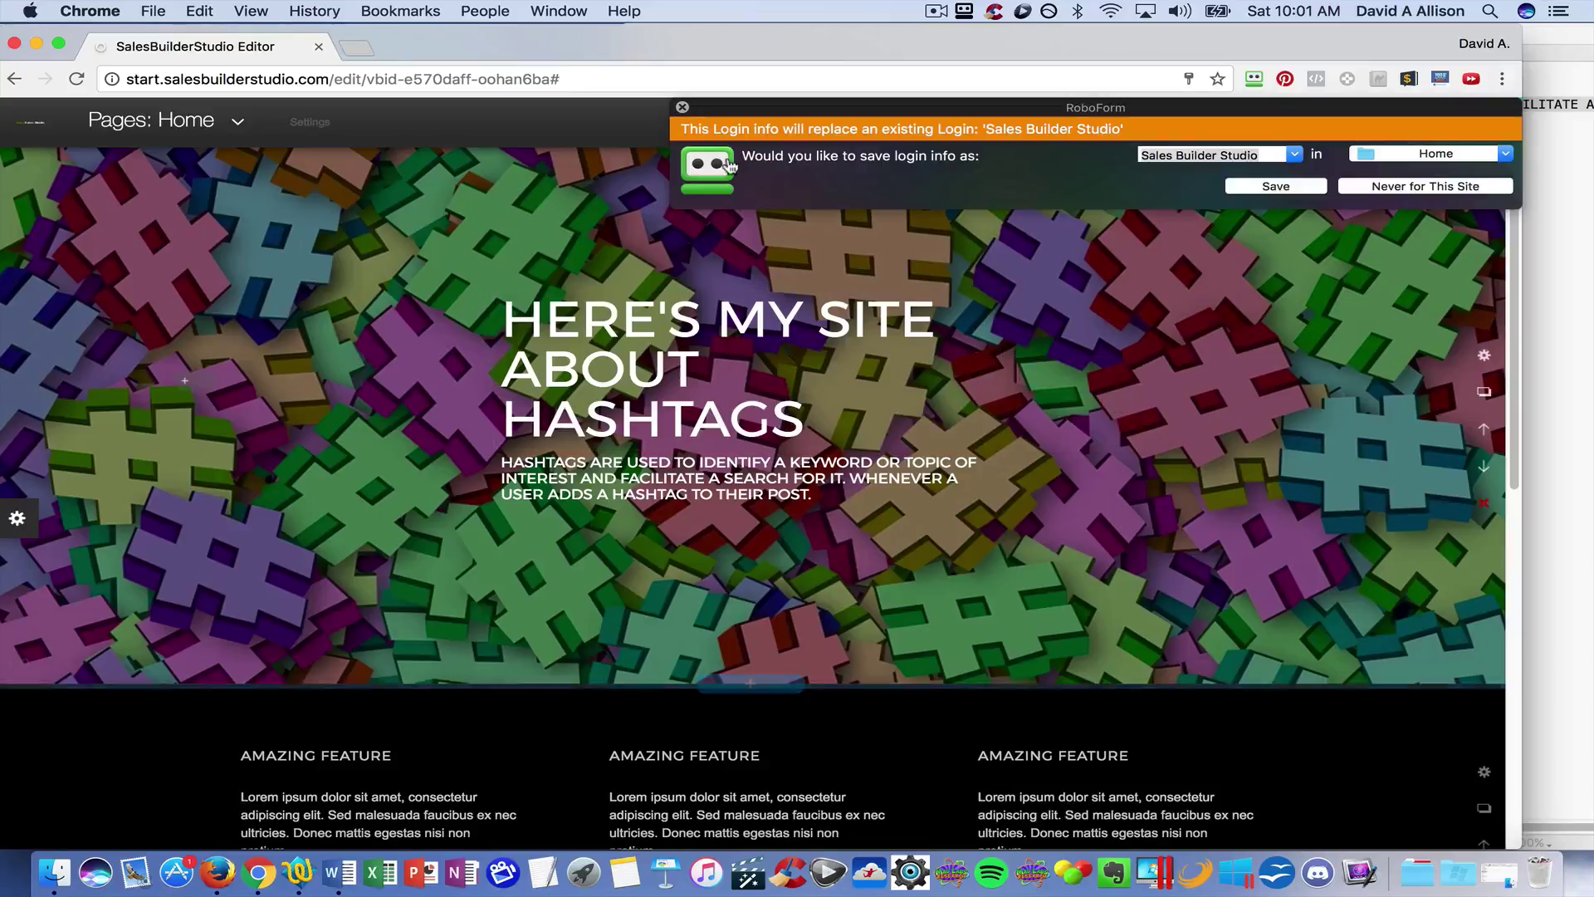
click(679, 110)
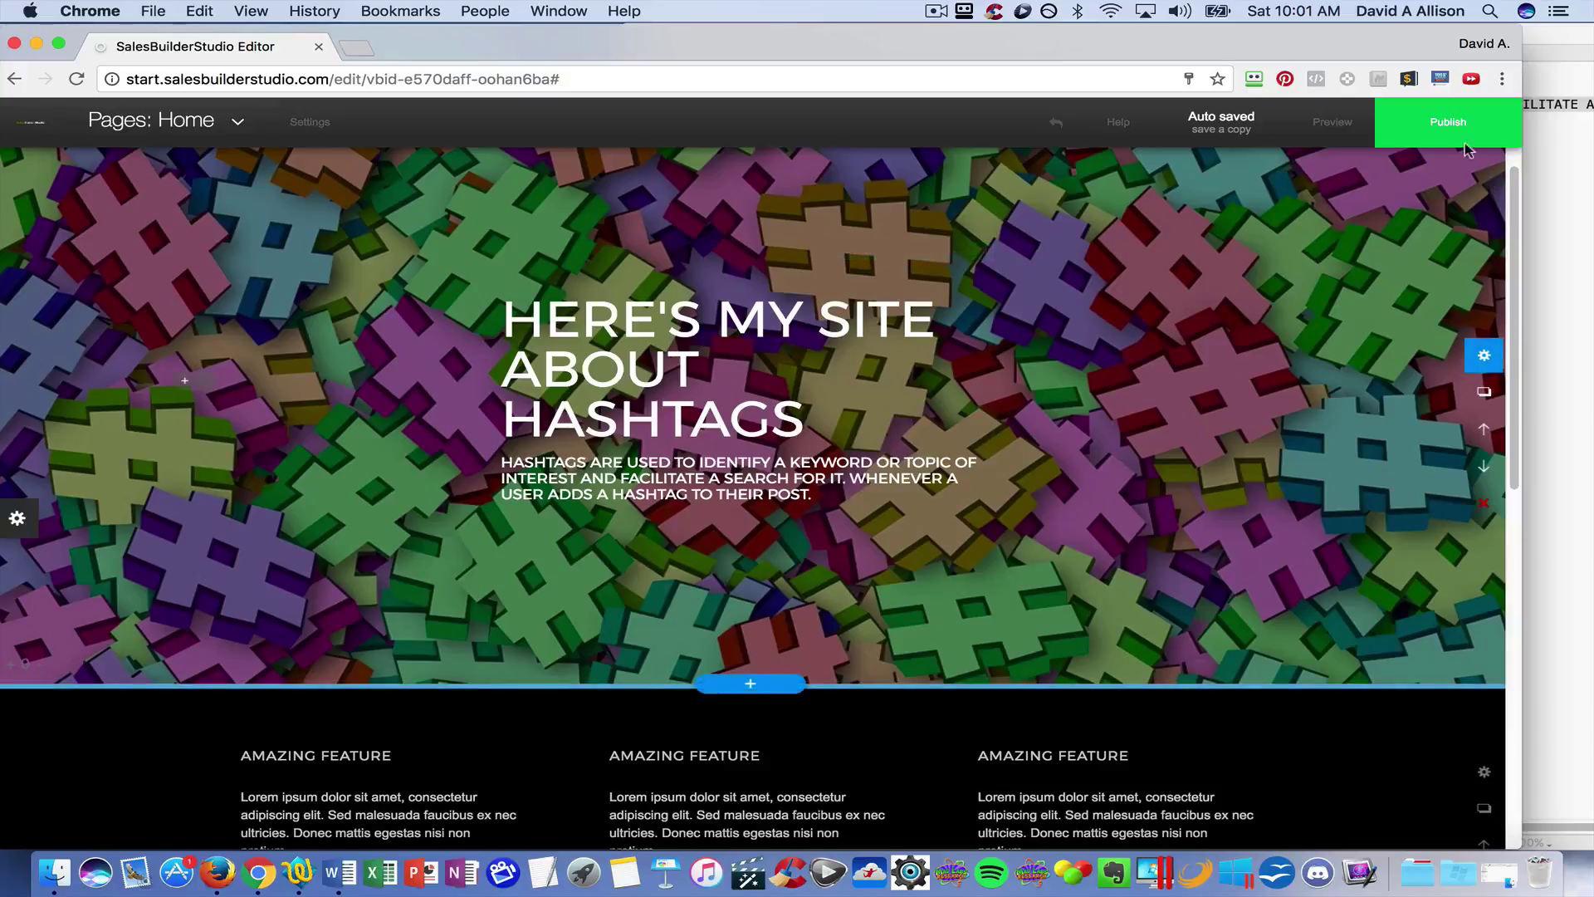
- Update the live site with the linked headline and open its free URL
click(1443, 140)
click(1405, 239)
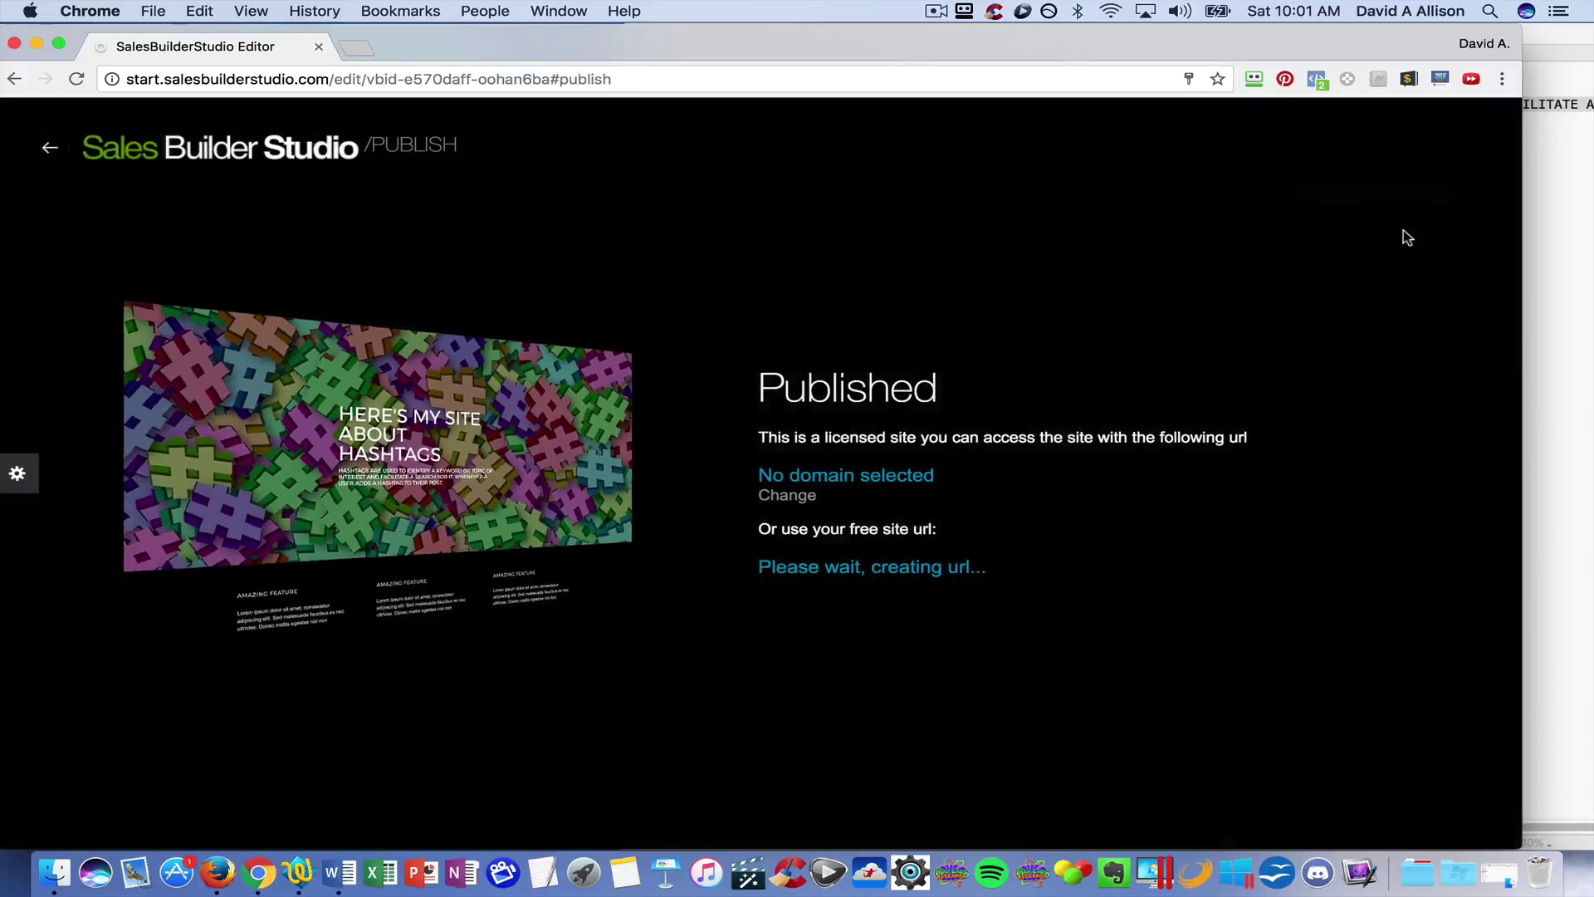
click(948, 568)
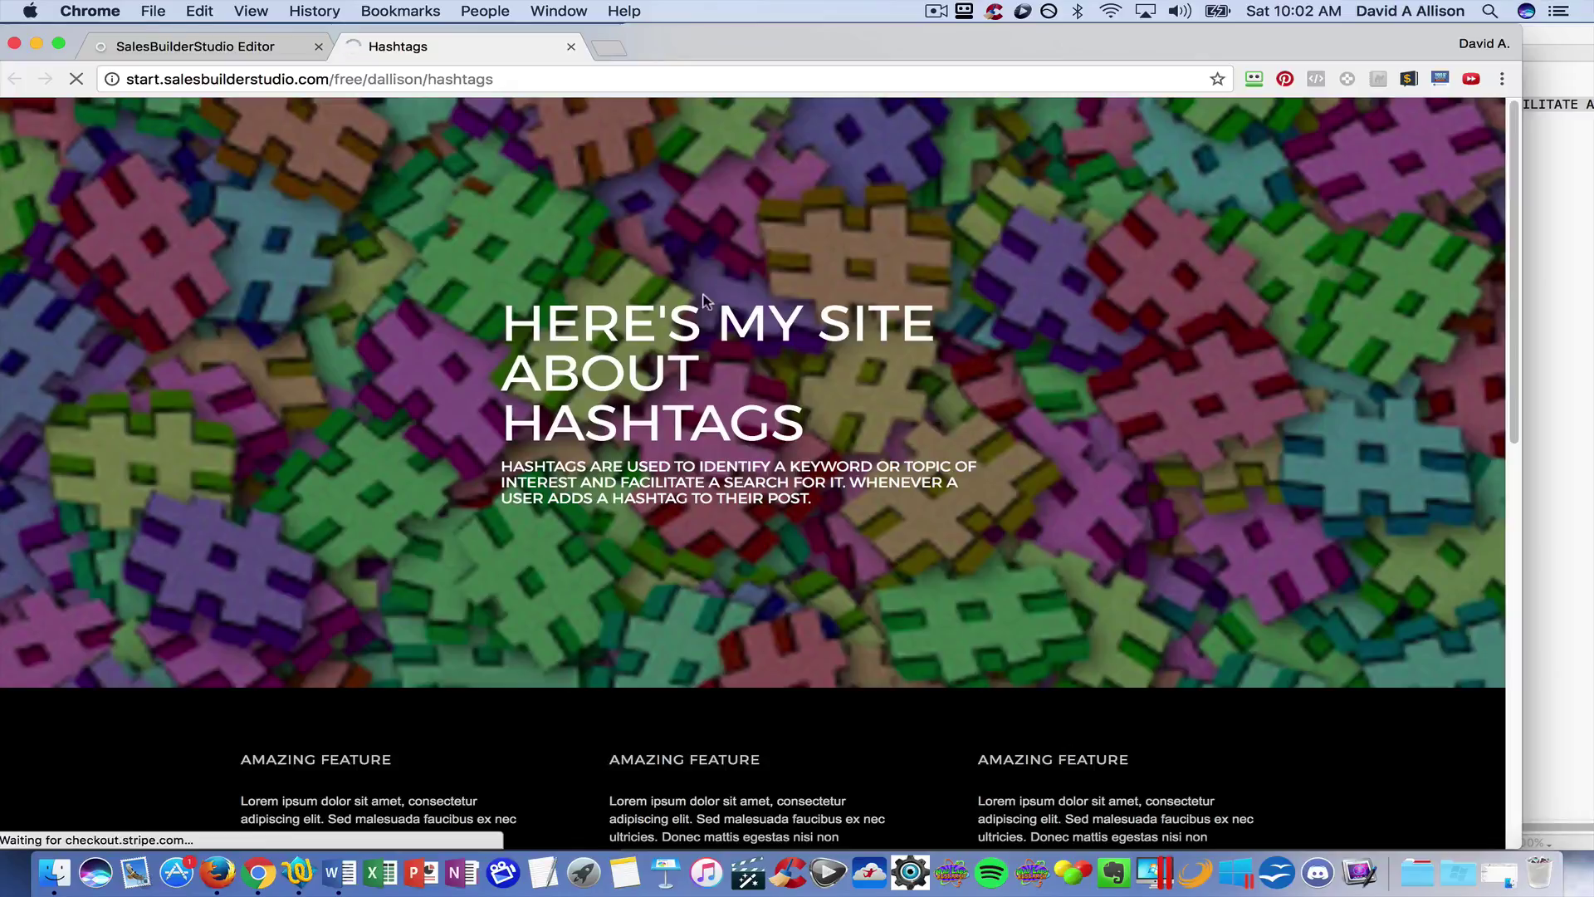
- Test the headline link on the published page, close the opened pages and return to the page editor
click(684, 365)
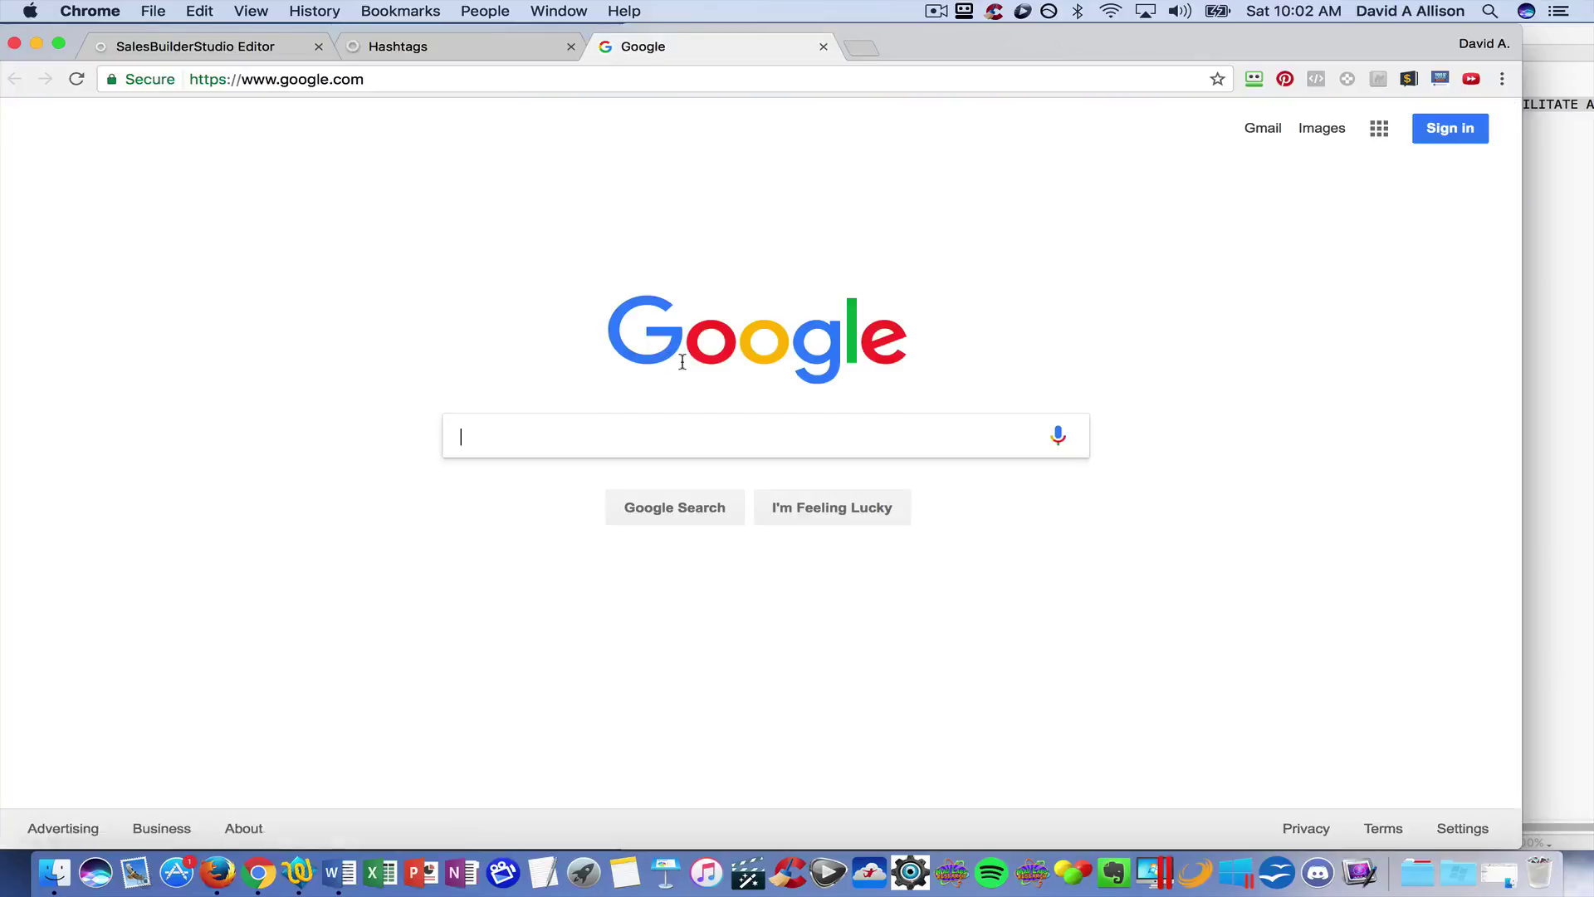
click(823, 48)
click(571, 48)
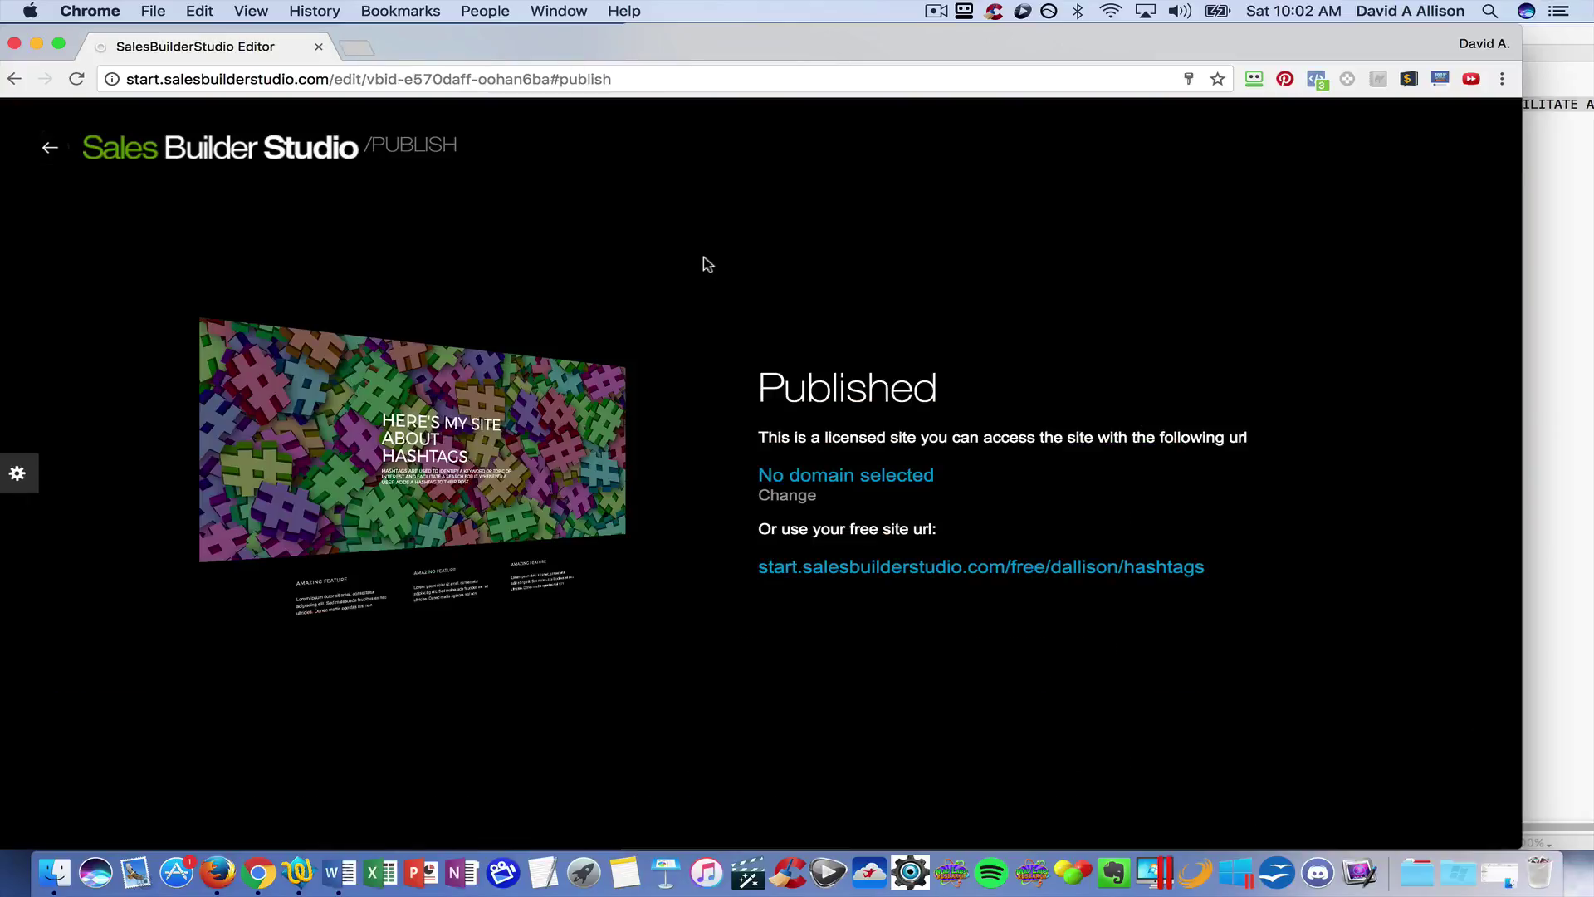
click(50, 148)
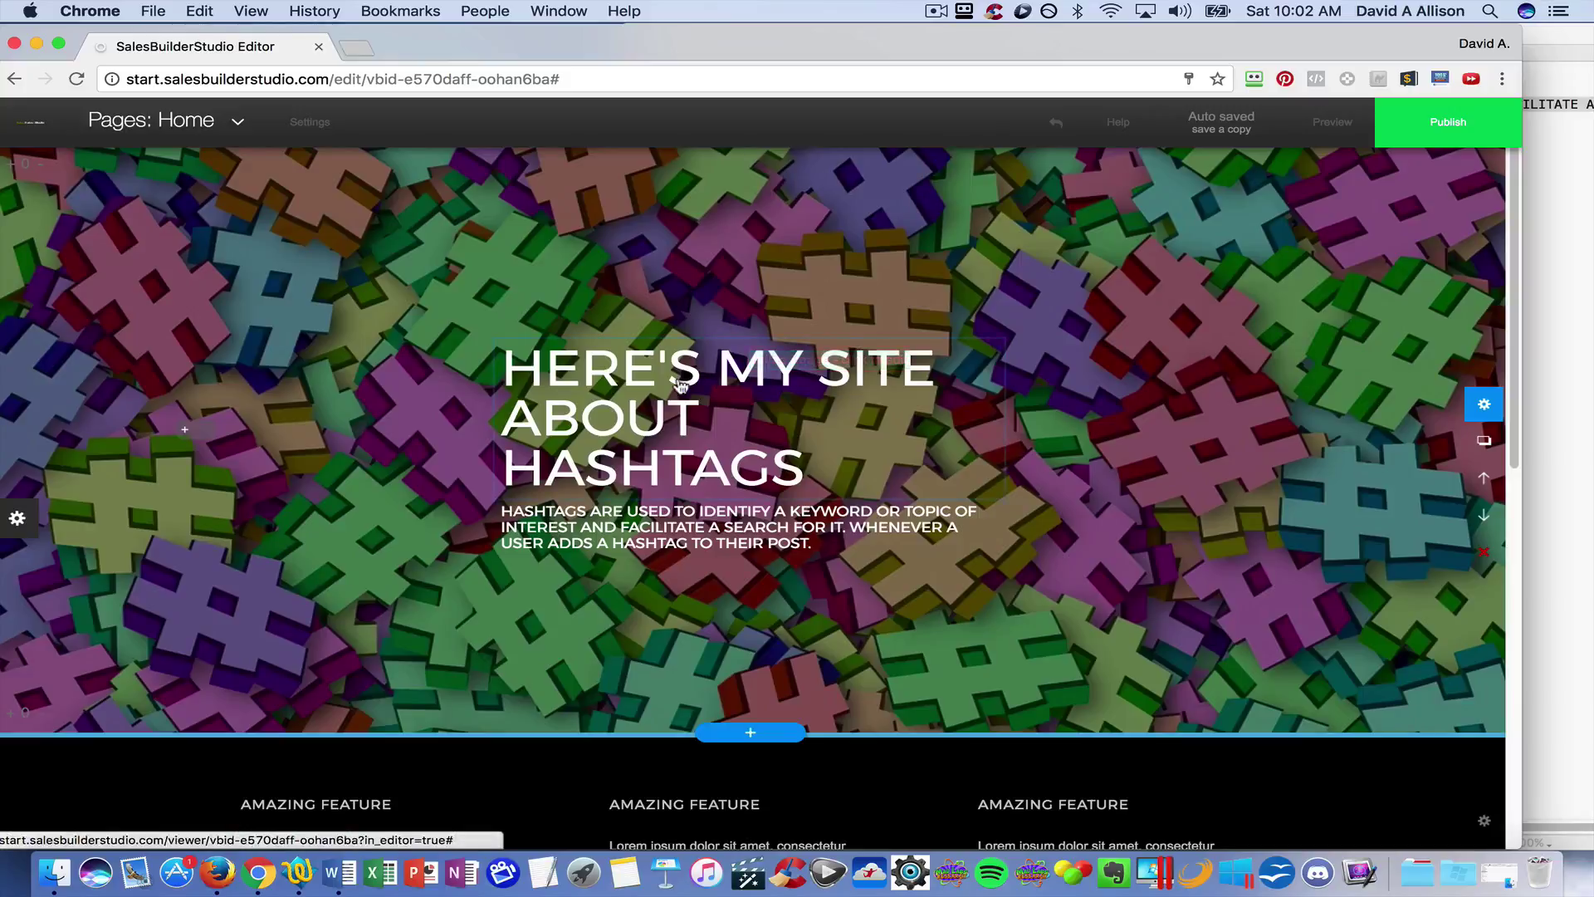
- Add a new section directly below the hero using the Article layout with a title, subtitle, text and black line-art image
click(752, 734)
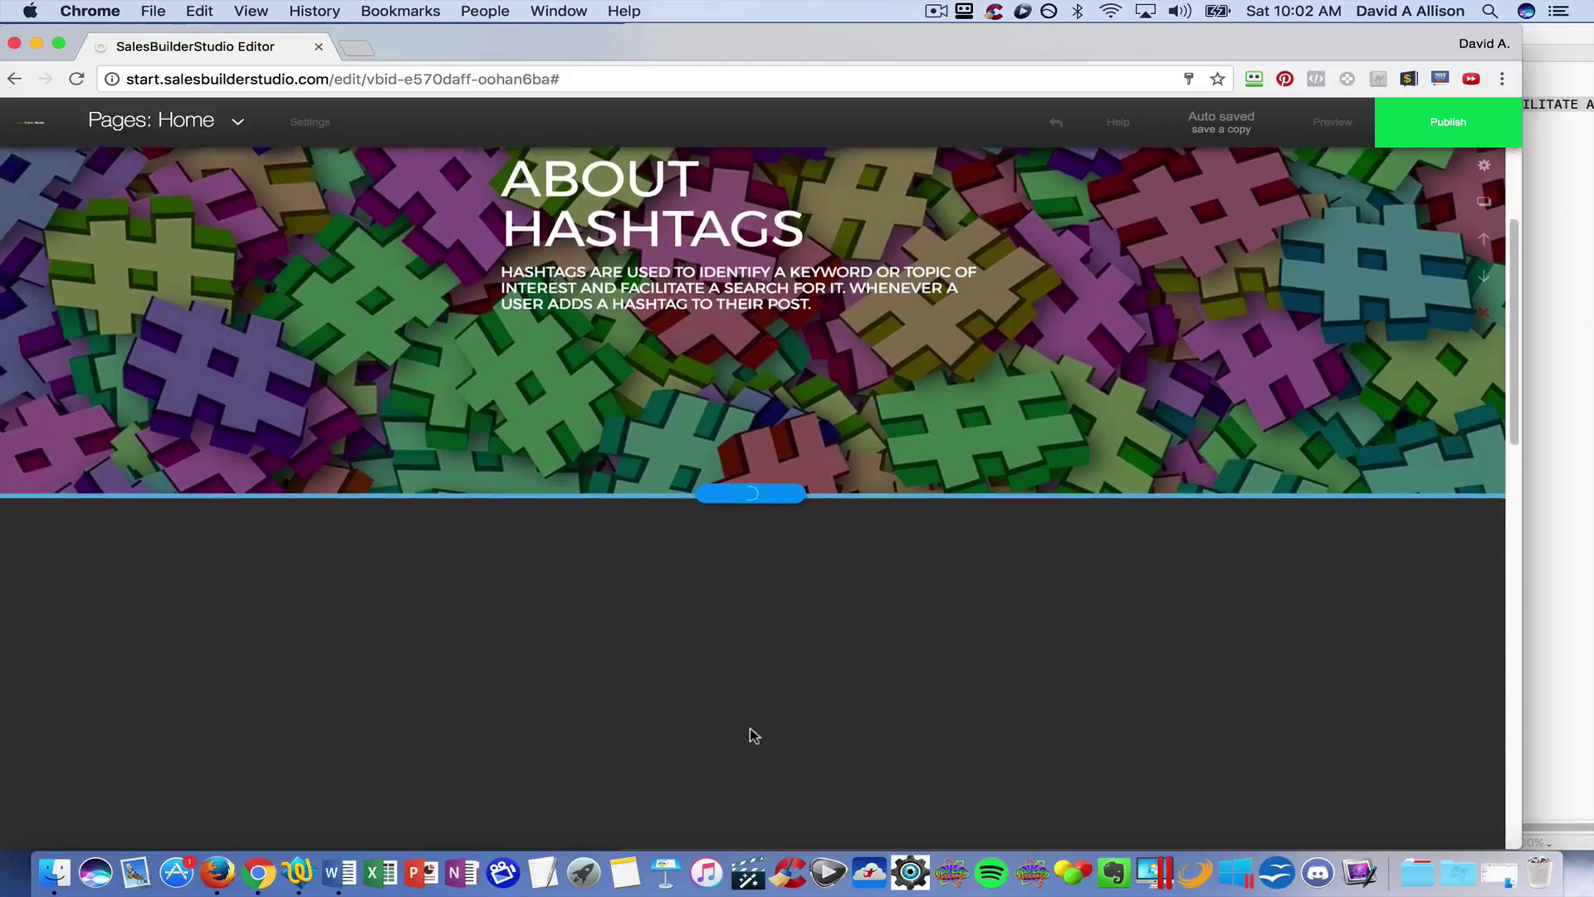
scroll(751, 734, up, 1)
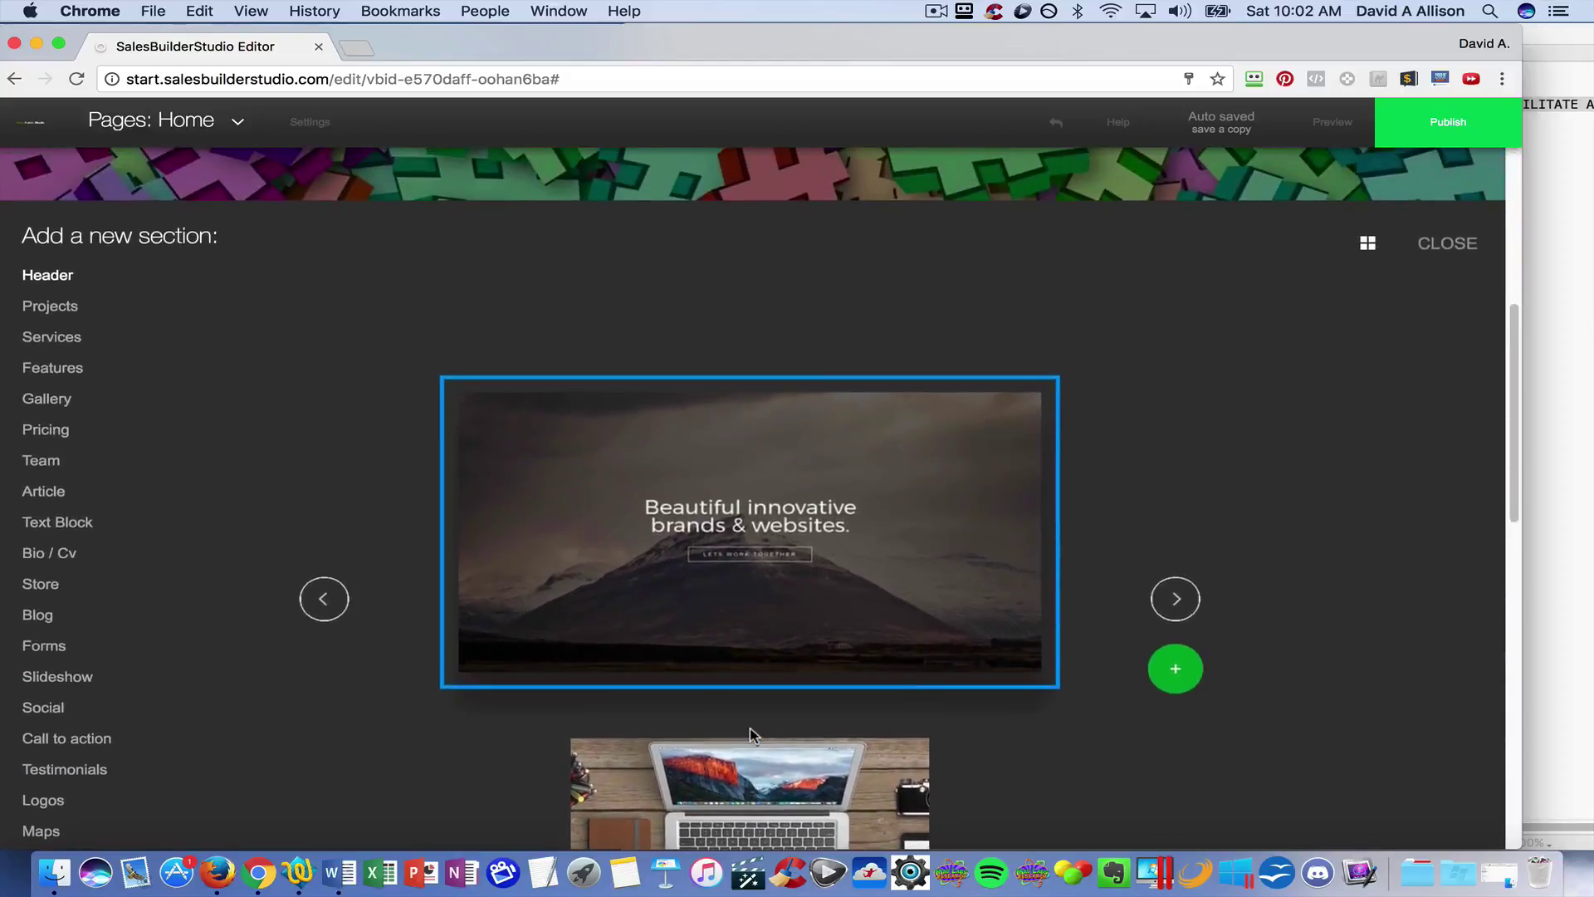
scroll(750, 731, down, 2)
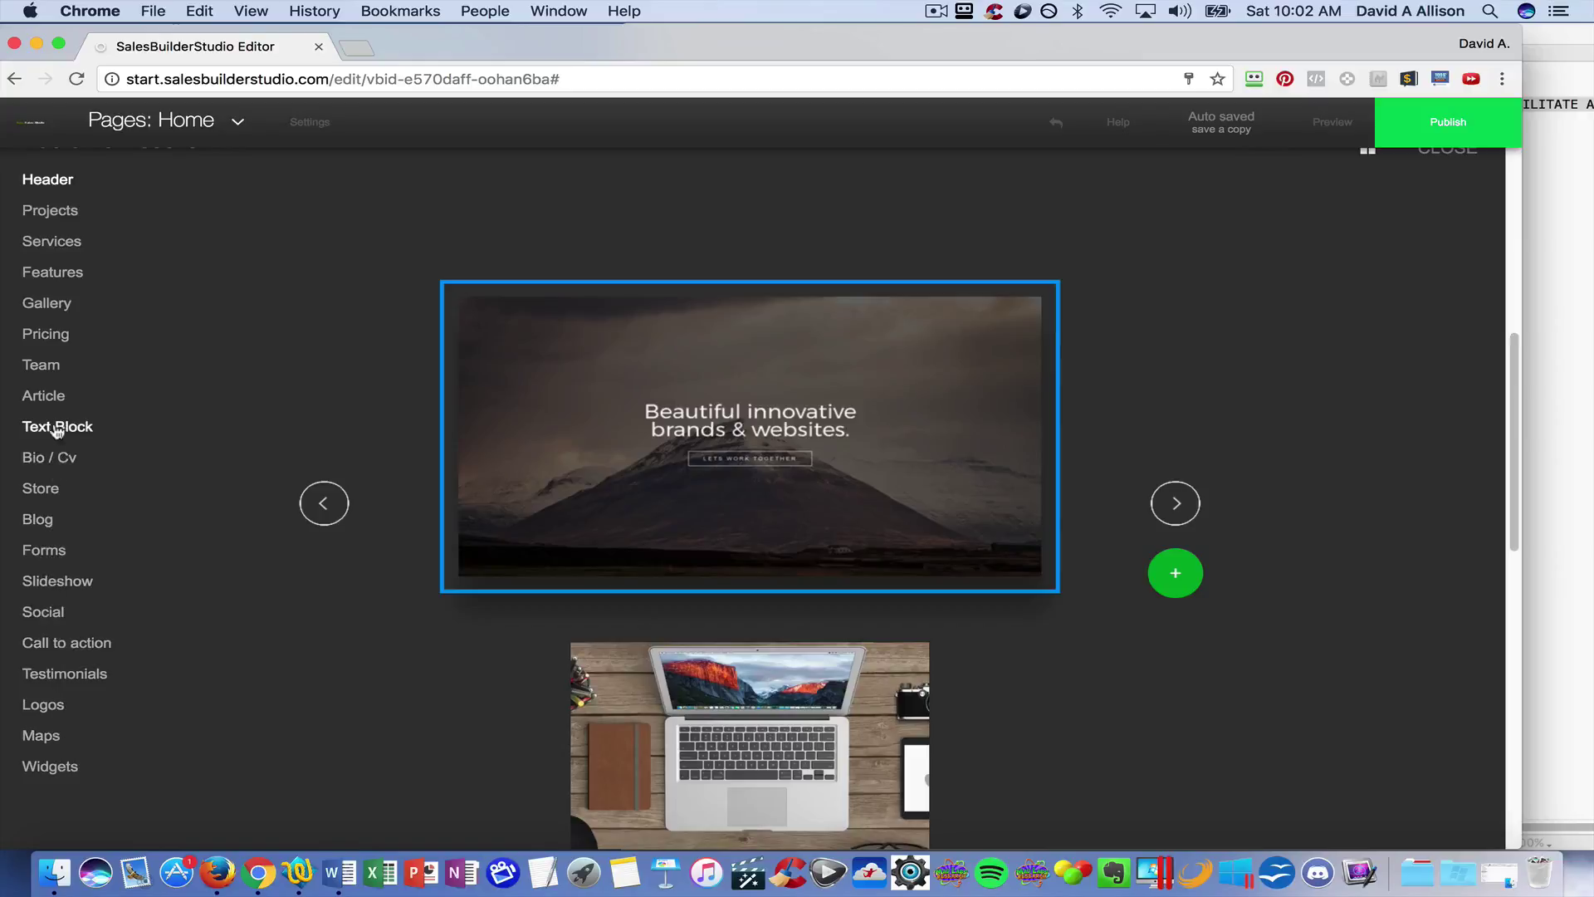
click(50, 398)
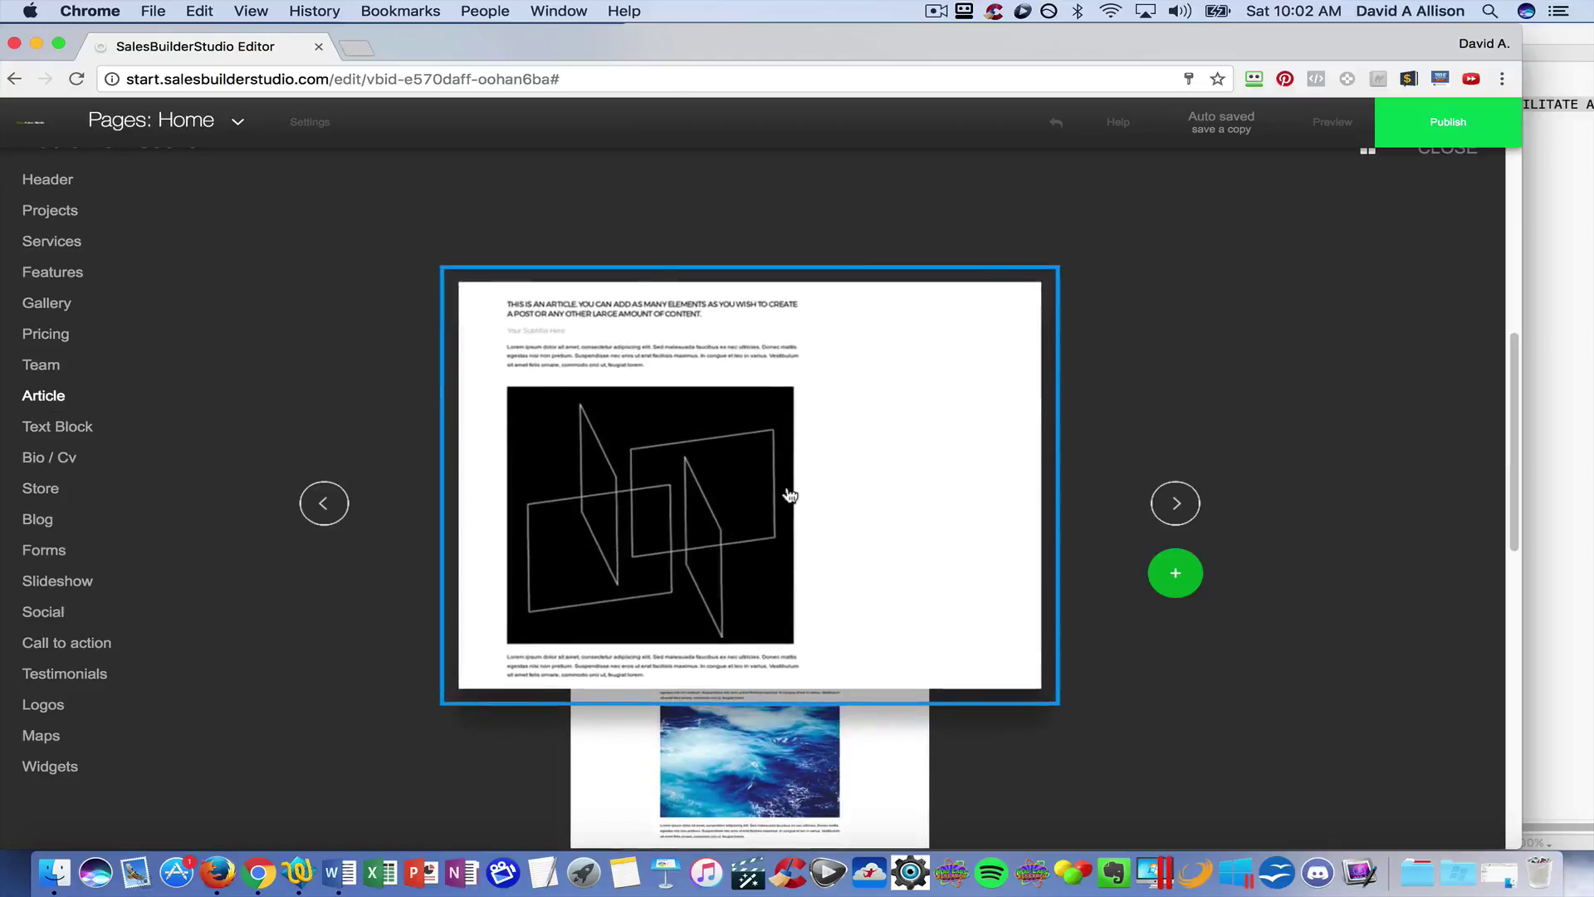
click(789, 496)
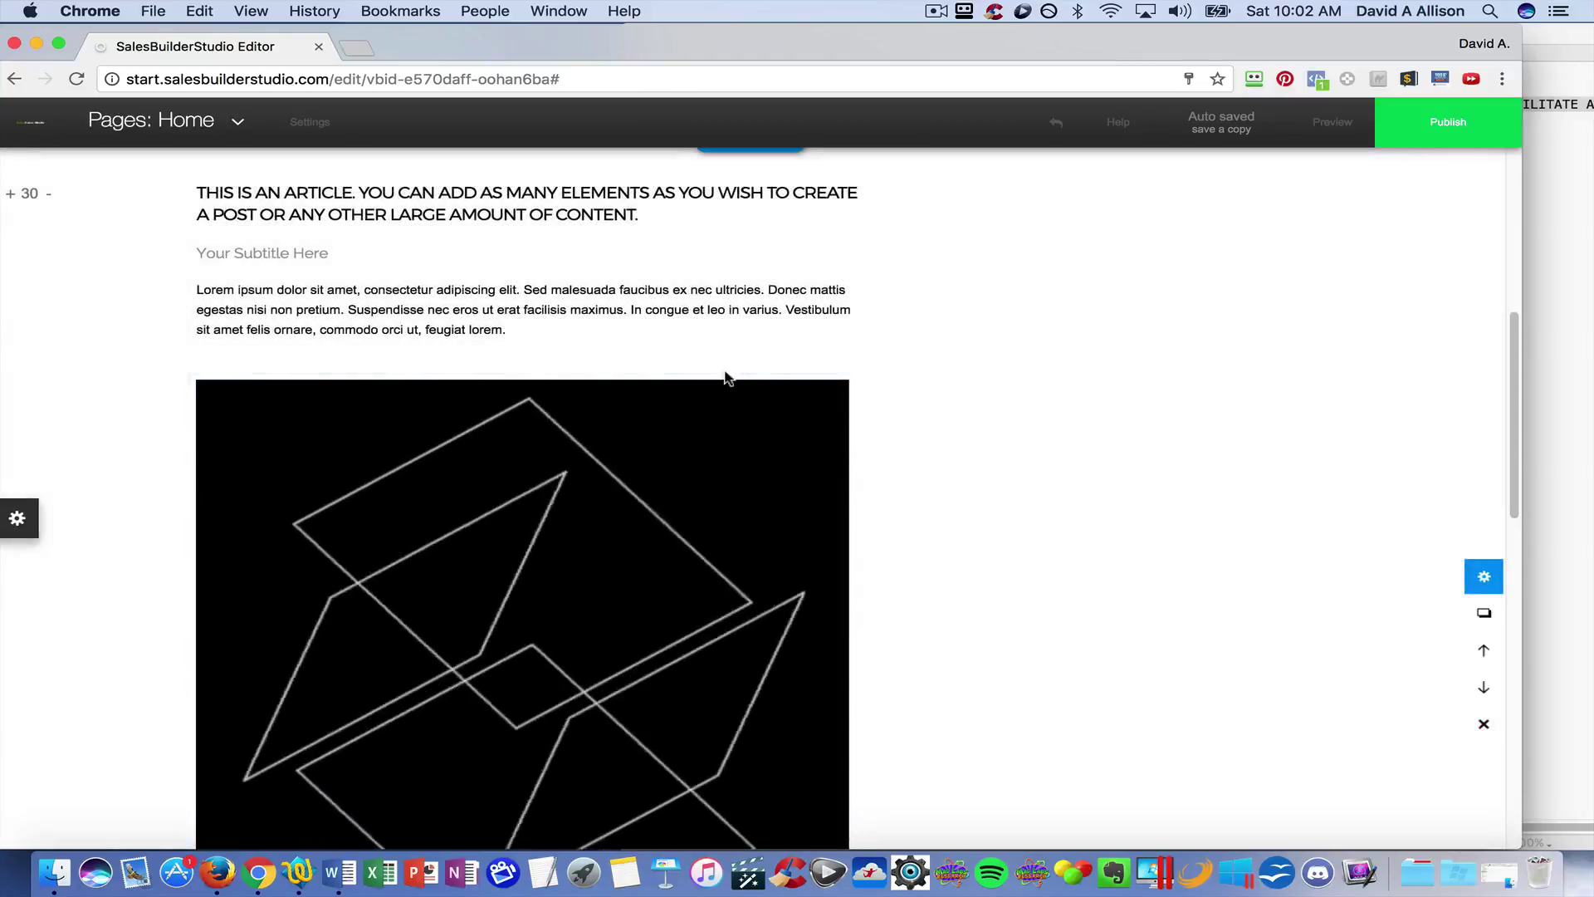
- Replace the article's placeholder title with "5 Brilliant Ways to Use #Hashtags in Social Media Marketing", copied from the second untitled TextWrangler document
click(554, 214)
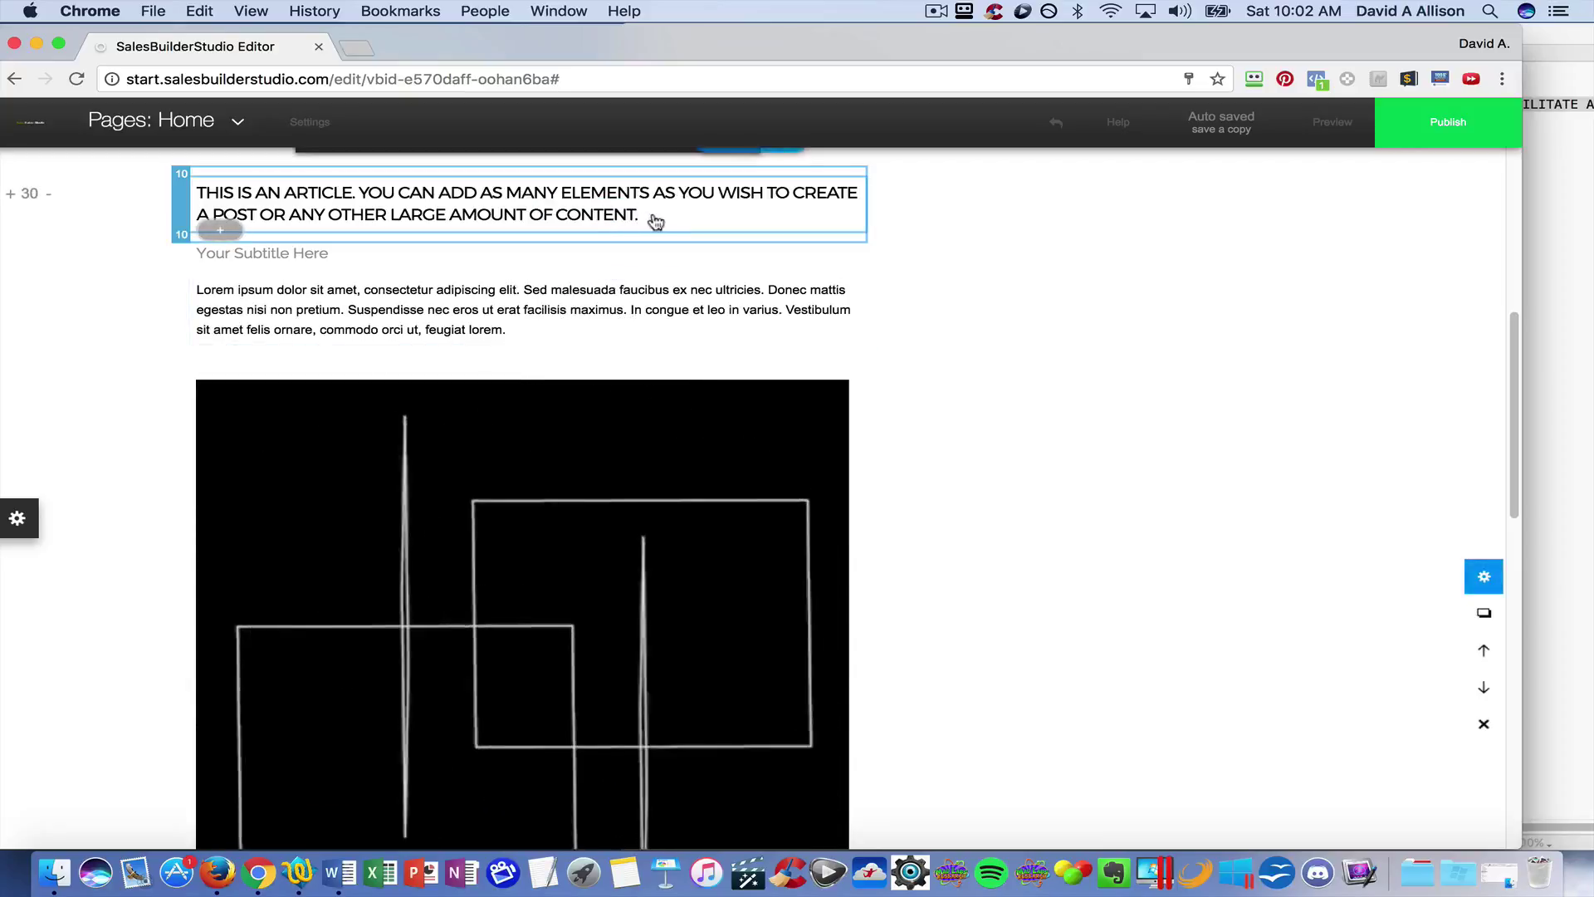
drag(653, 217, 199, 196)
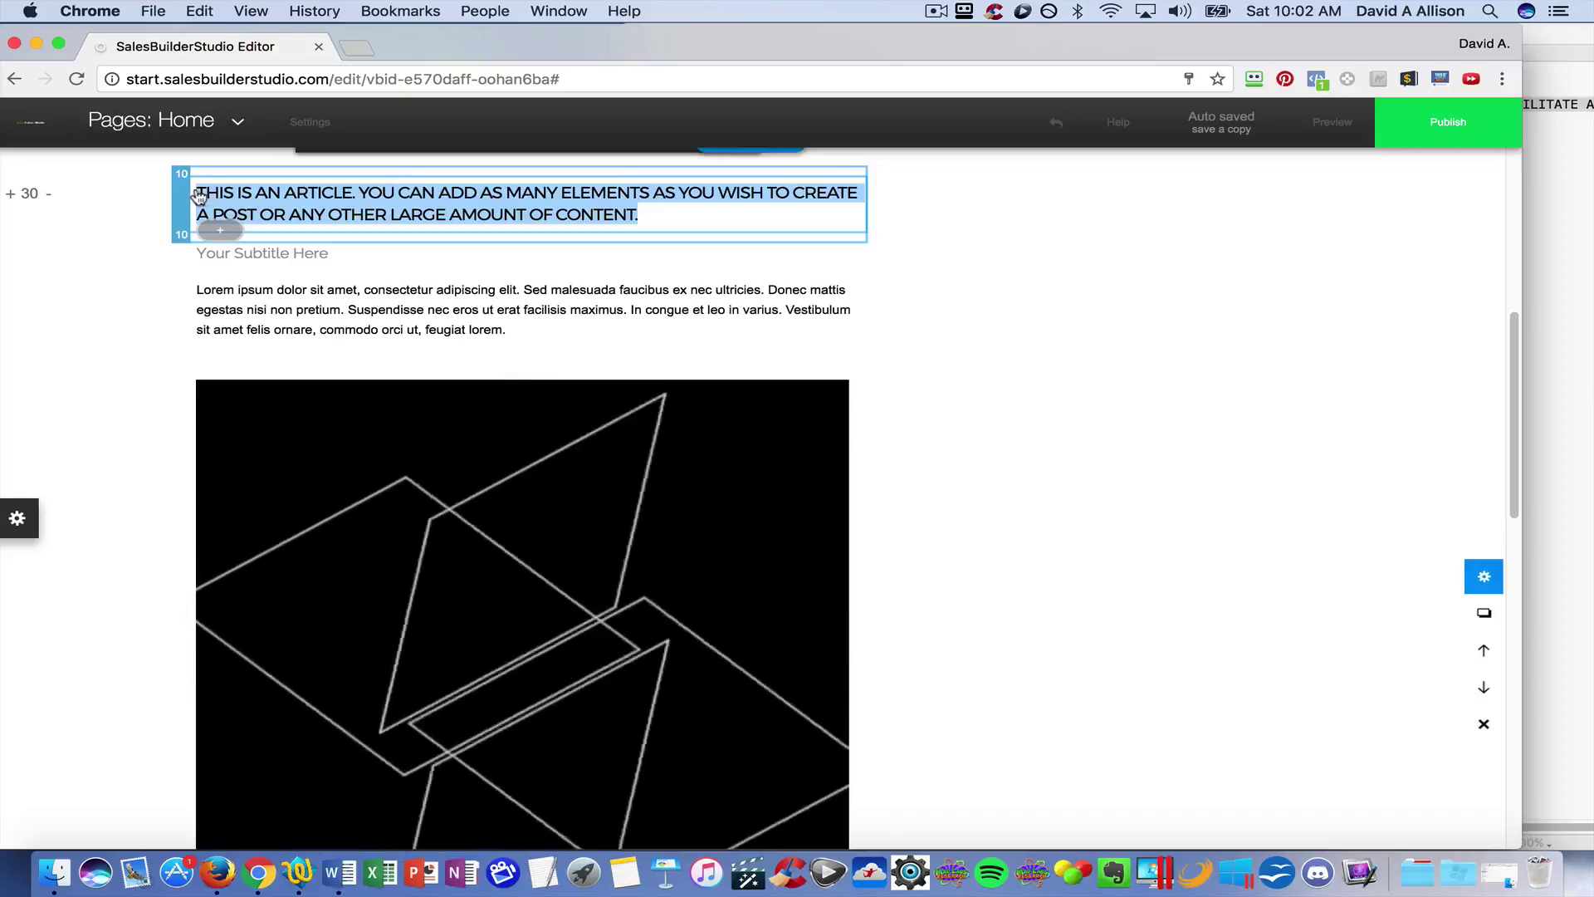
key(BackSpace)
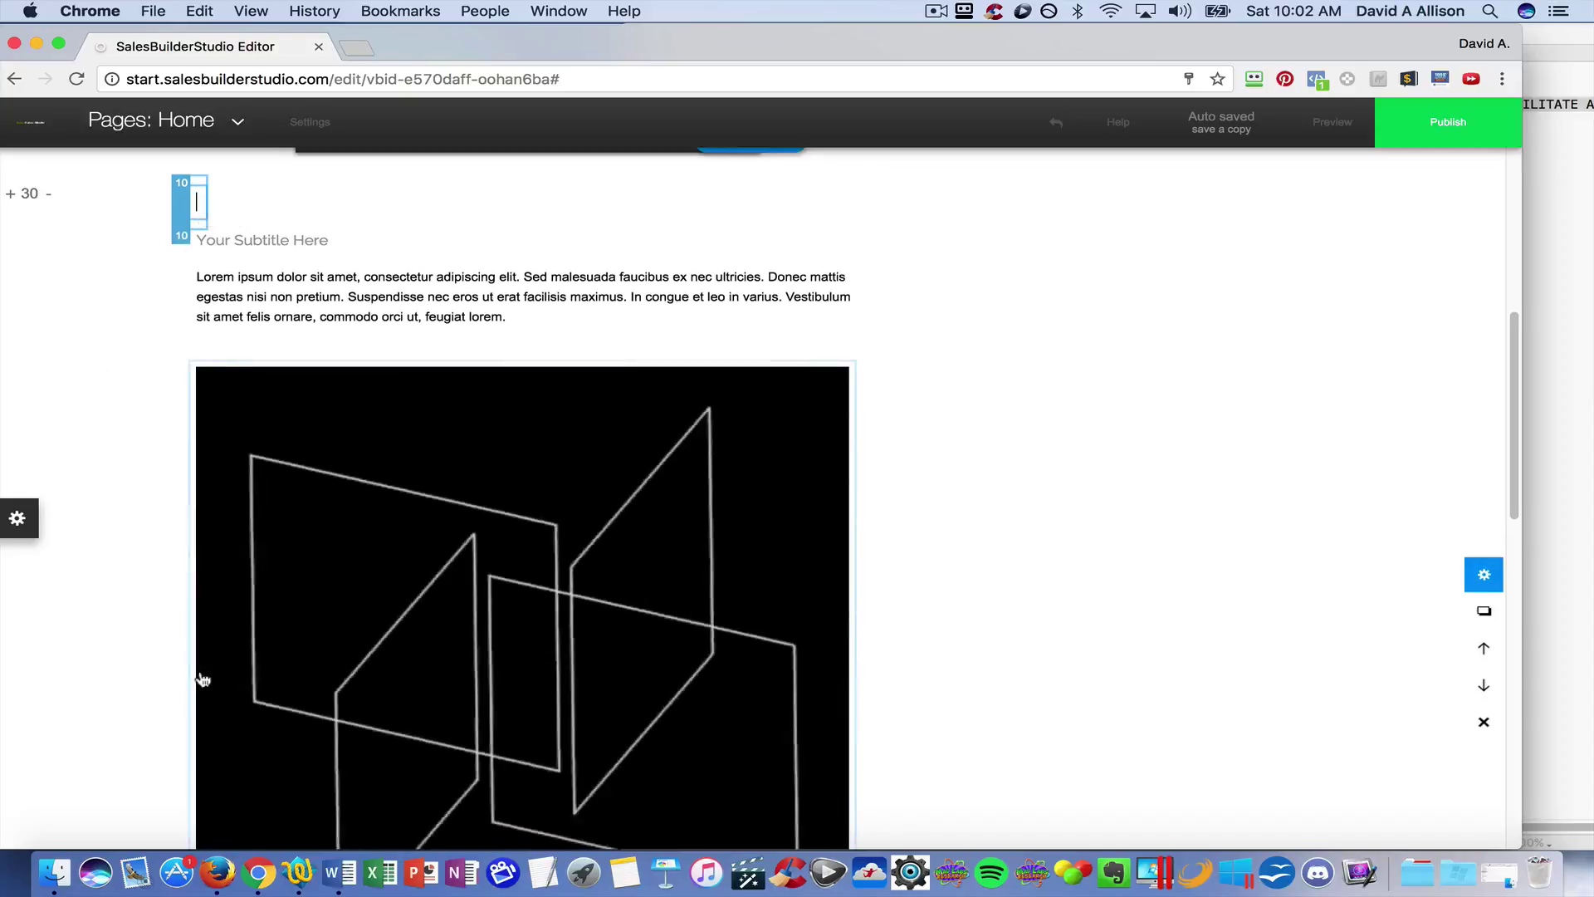
click(297, 873)
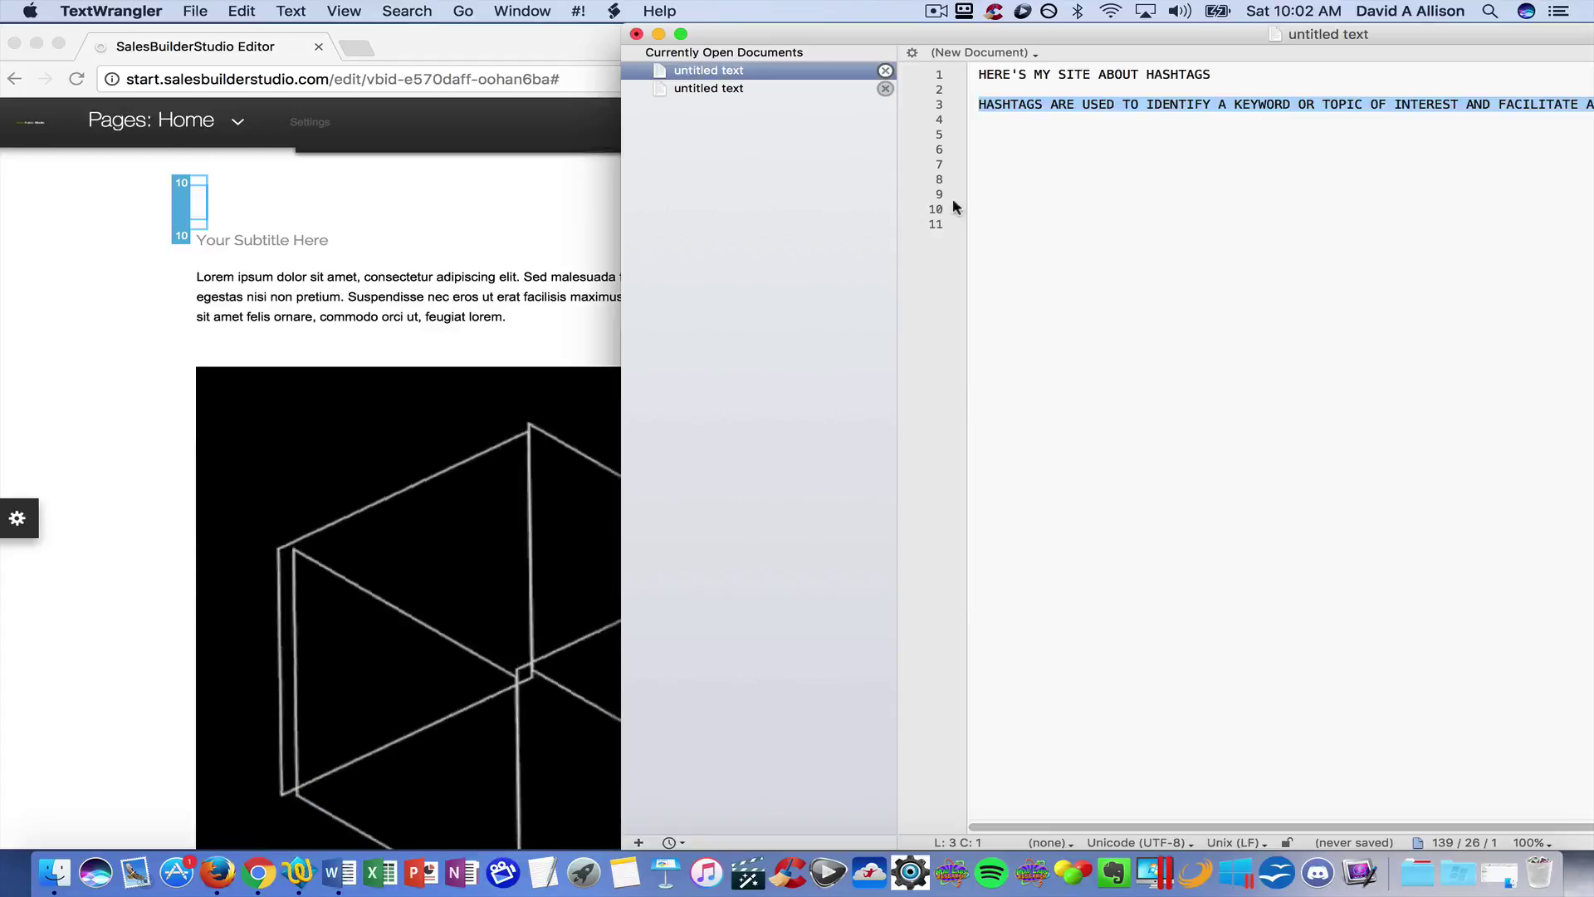
click(736, 88)
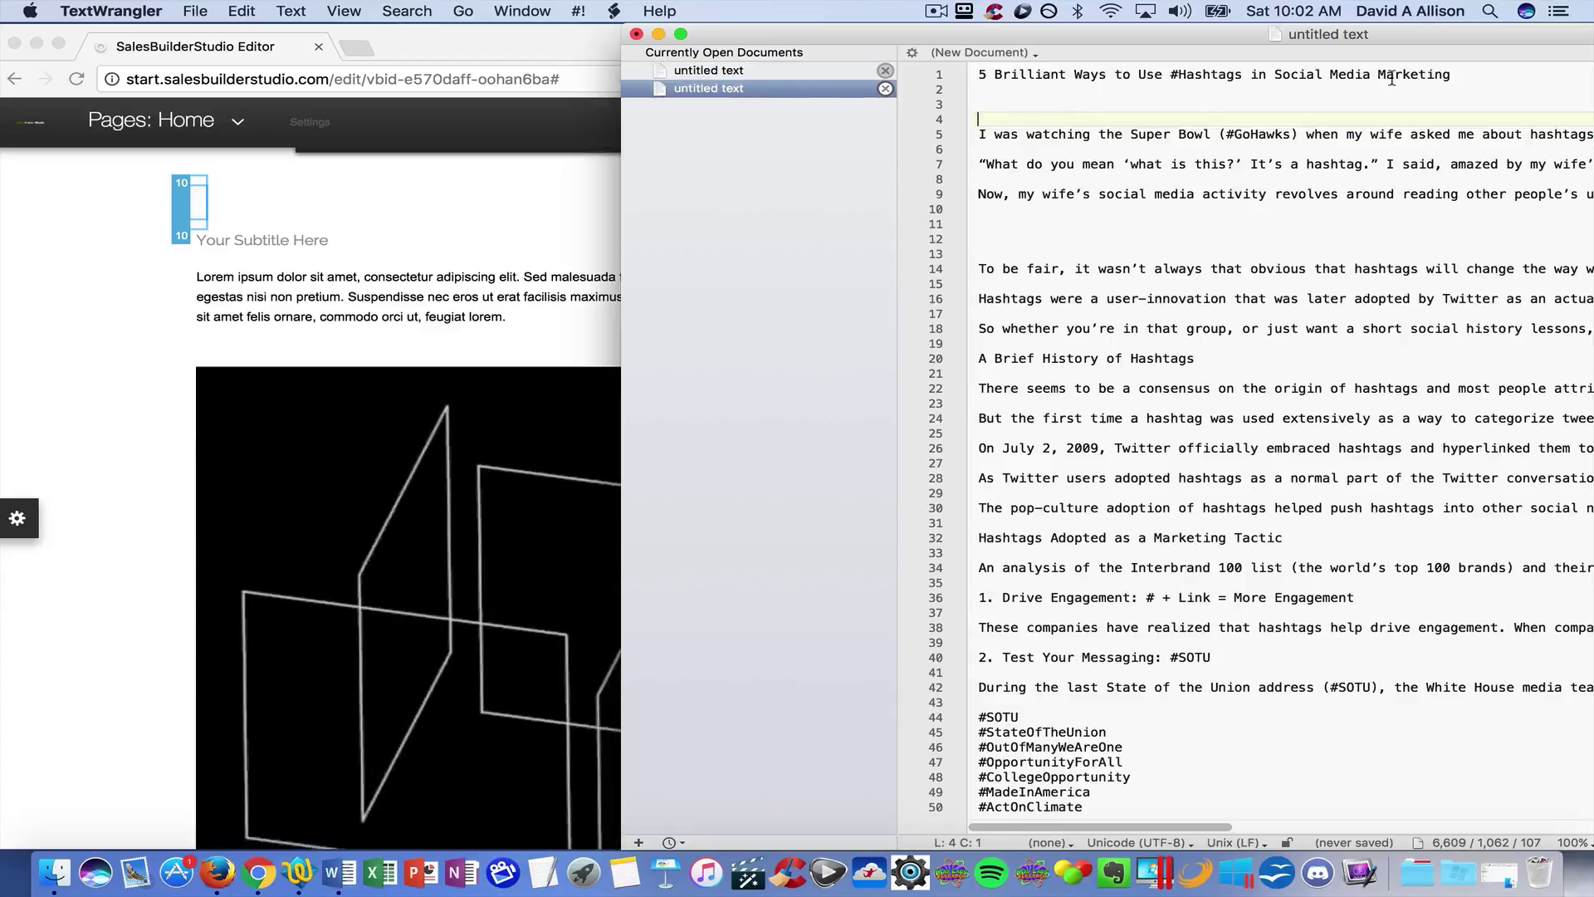
drag(1459, 73, 1007, 78)
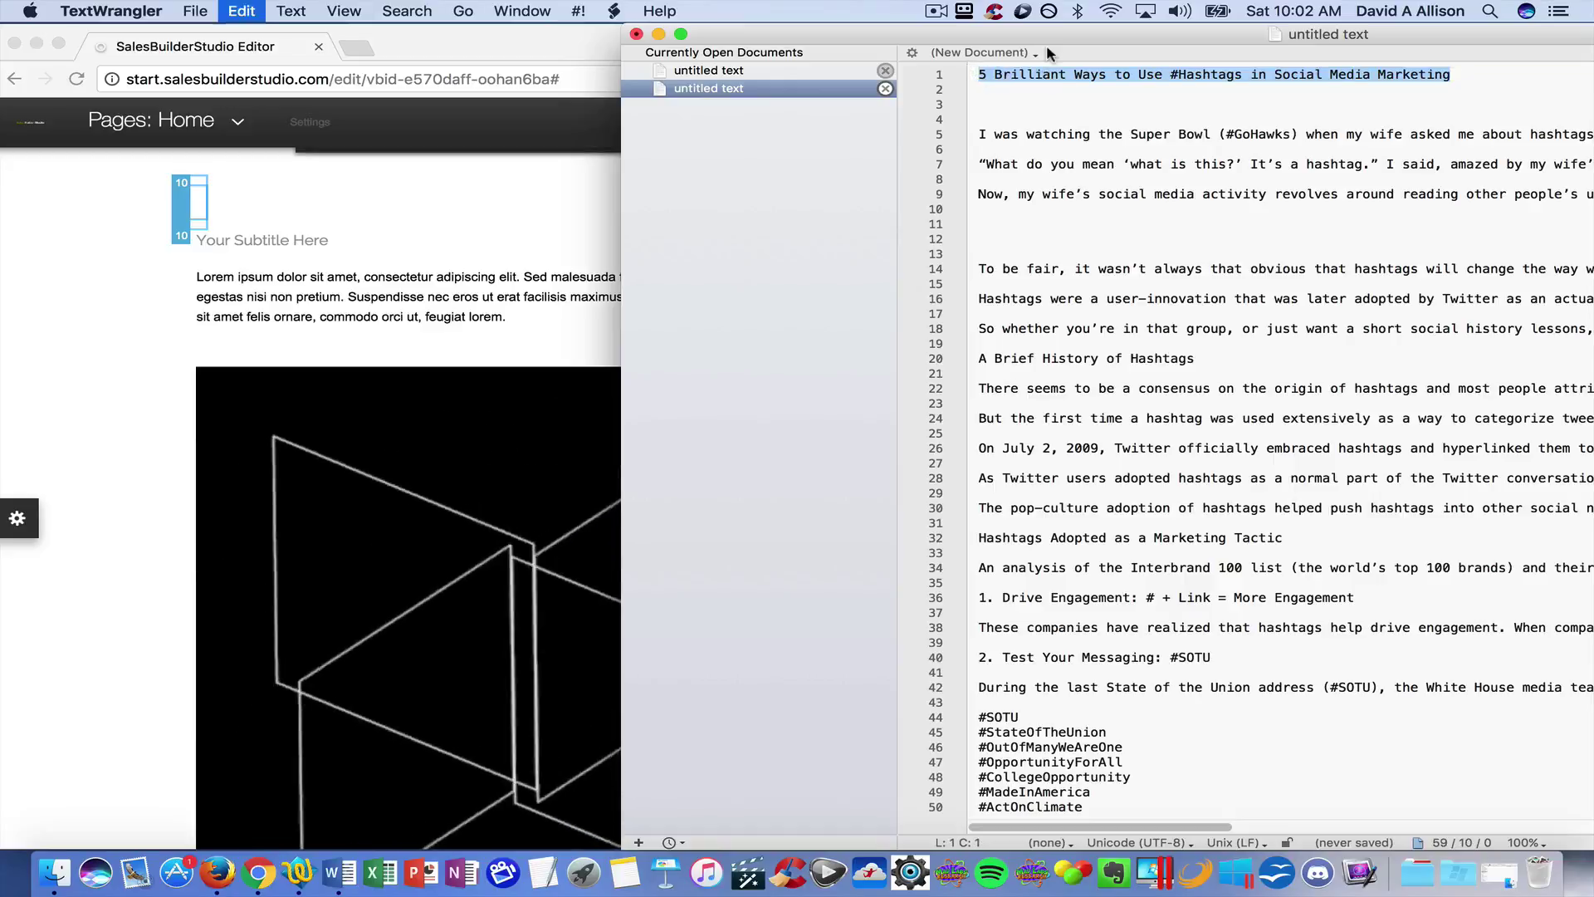
click(316, 207)
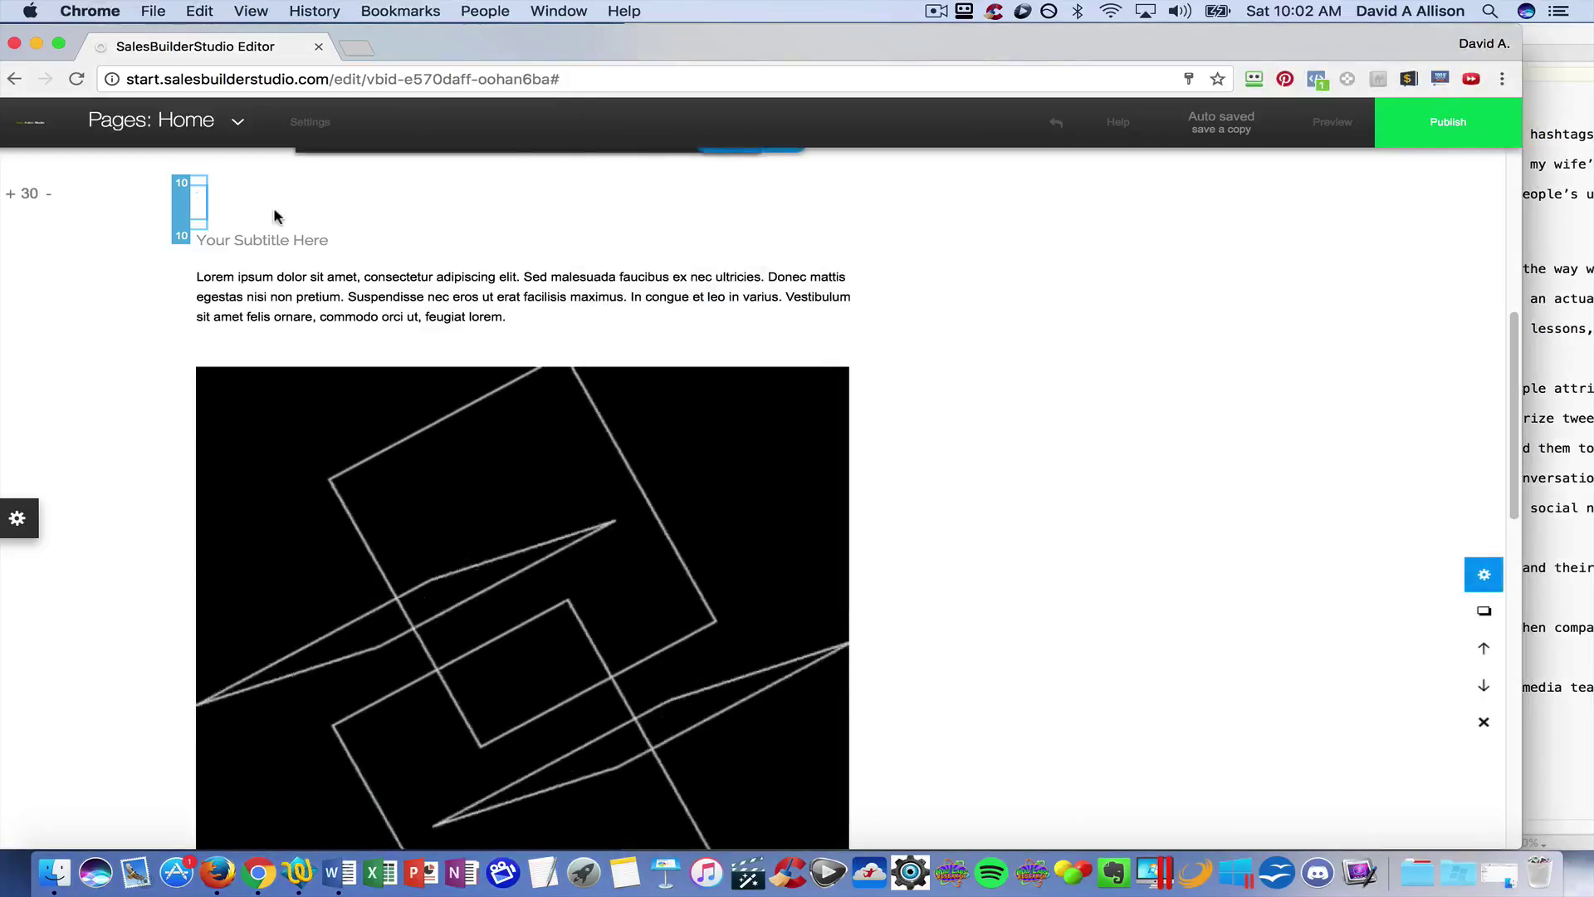
text(5 BRILLIANT WAYS TO USE #HASHTAGS IN SOCIAL MEDIA MARKETING)
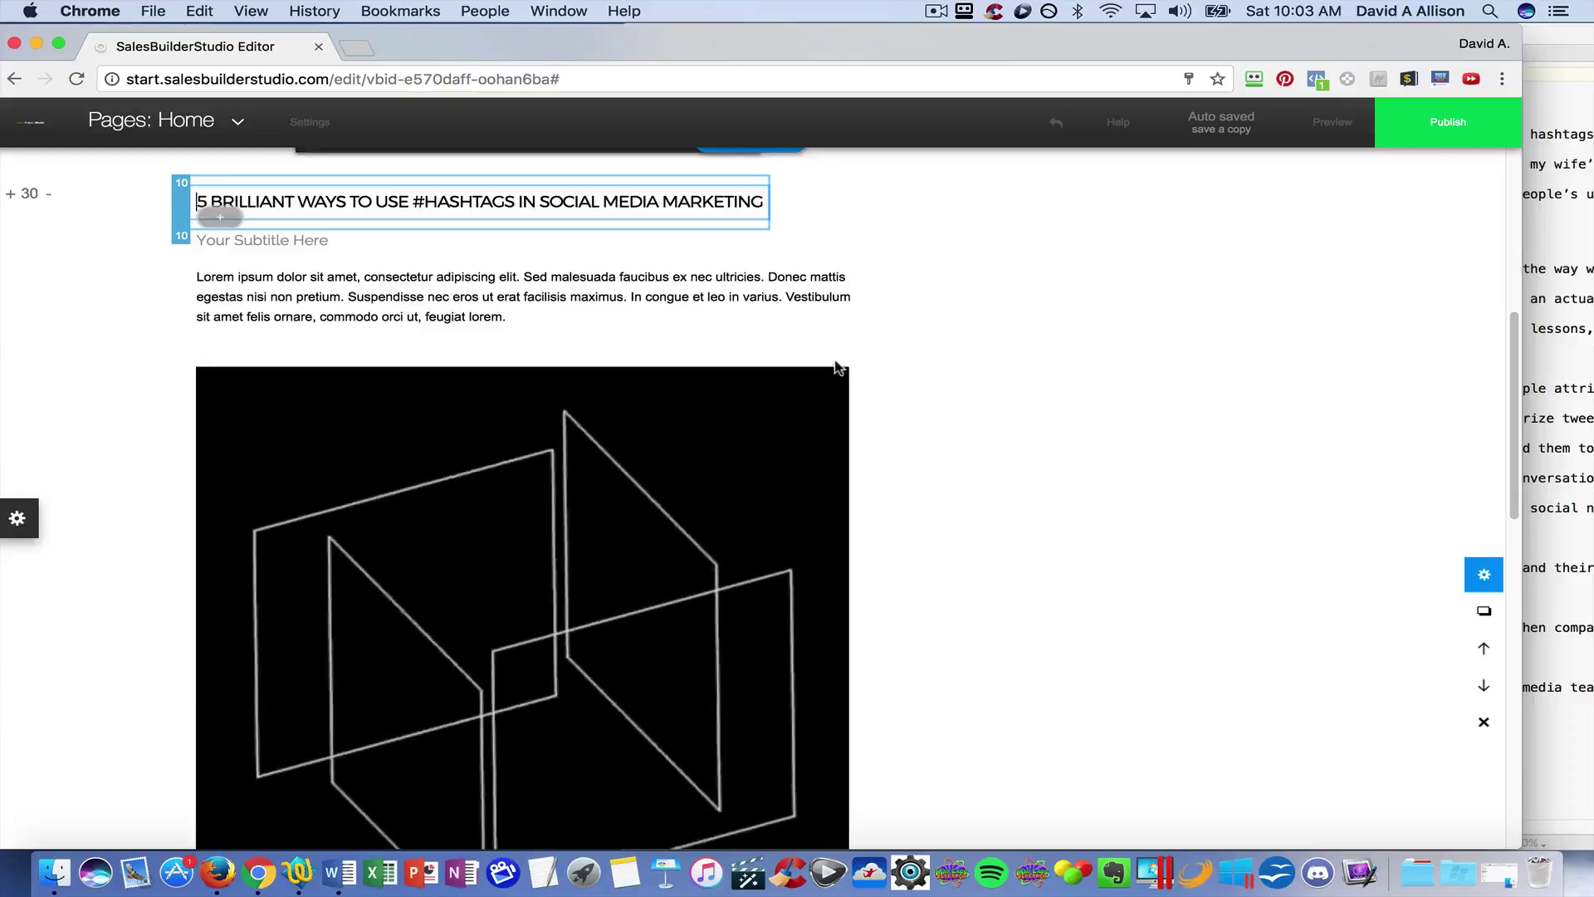
- Change the article's subtitle to "hashtag" and finish editing it
click(302, 243)
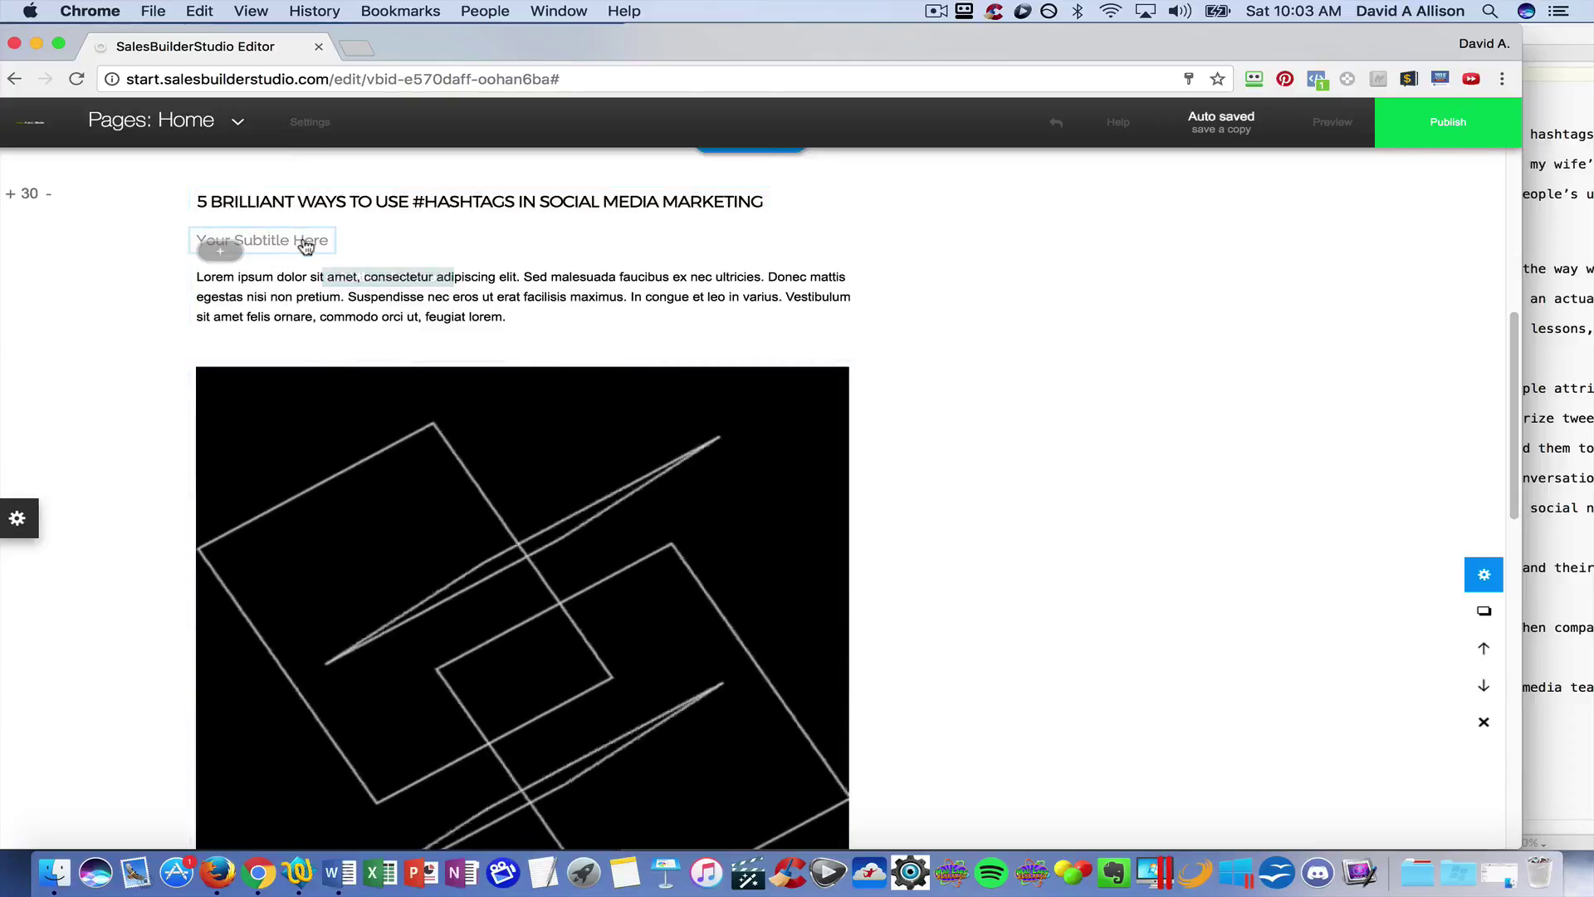
click(303, 243)
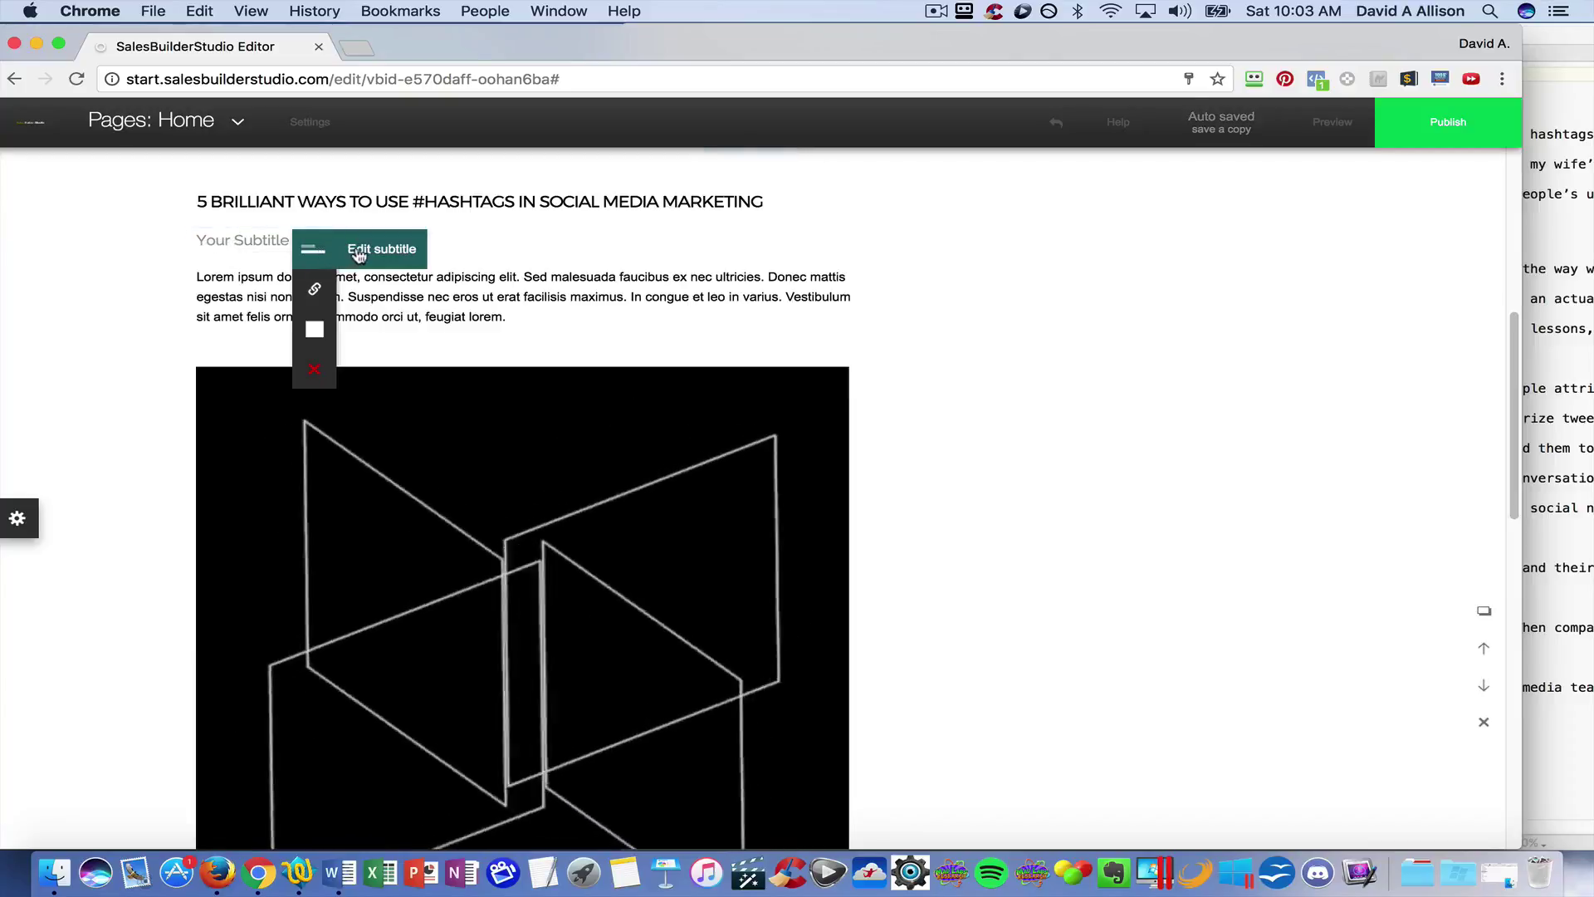
click(352, 249)
key(BackSpace)
key(BackSpace)
key(BackSpace)
key(BackSpace)
key(BackSpace)
key(BackSpace)
key(BackSpace)
key(BackSpace)
key(BackSpace)
key(BackSpace)
key(BackSpace)
key(BackSpace)
key(BackSpace)
key(BackSpace)
key(BackSpace)
key(BackSpace)
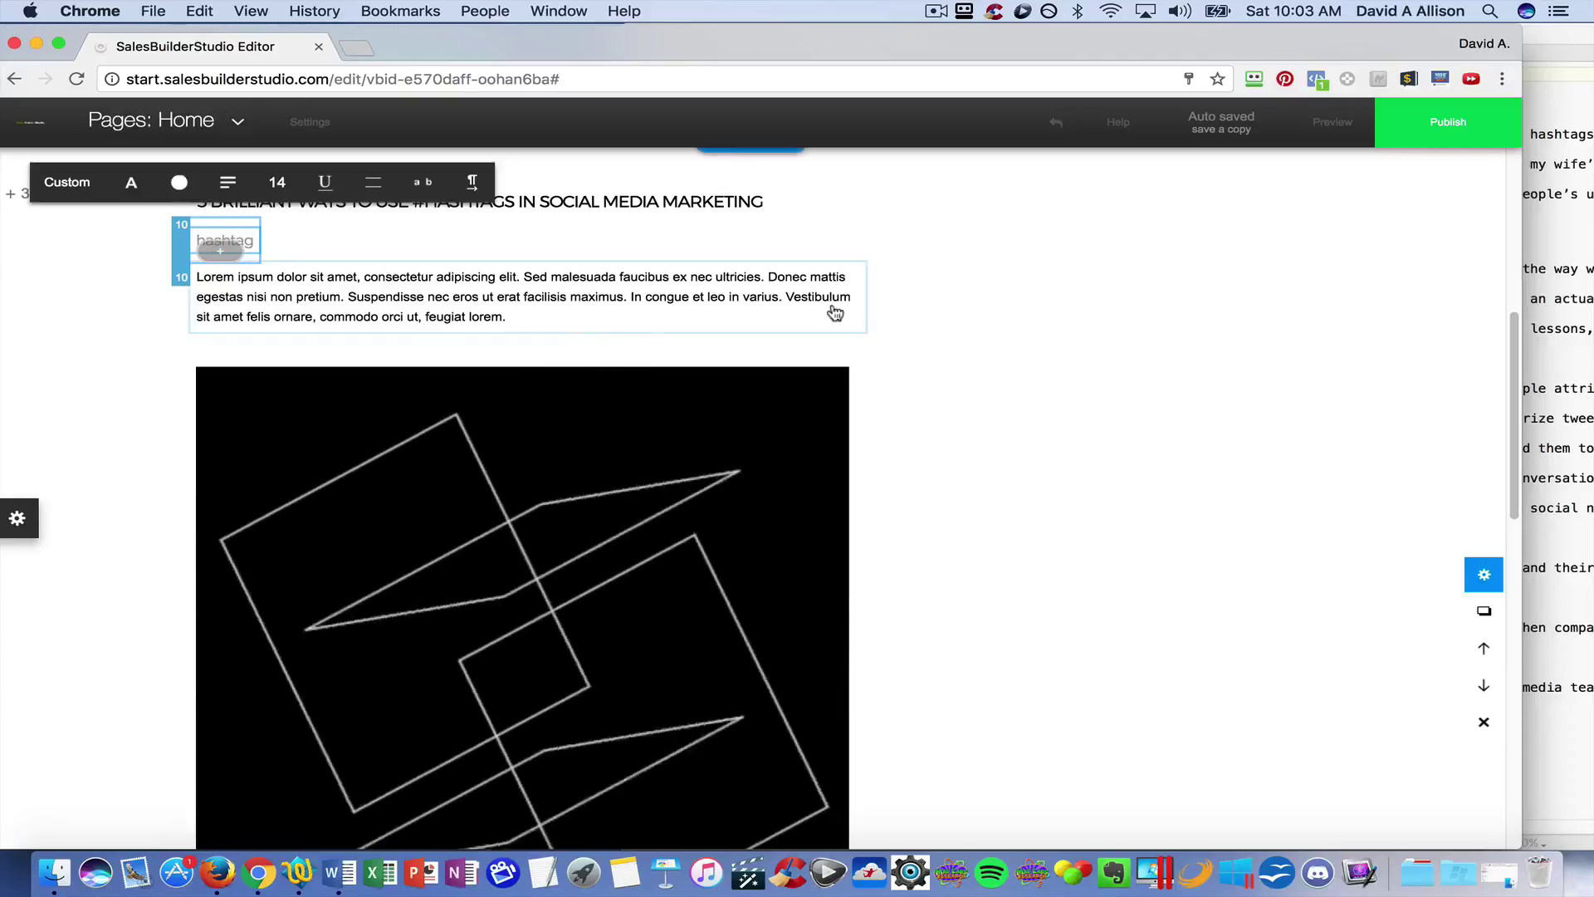
key(Escape)
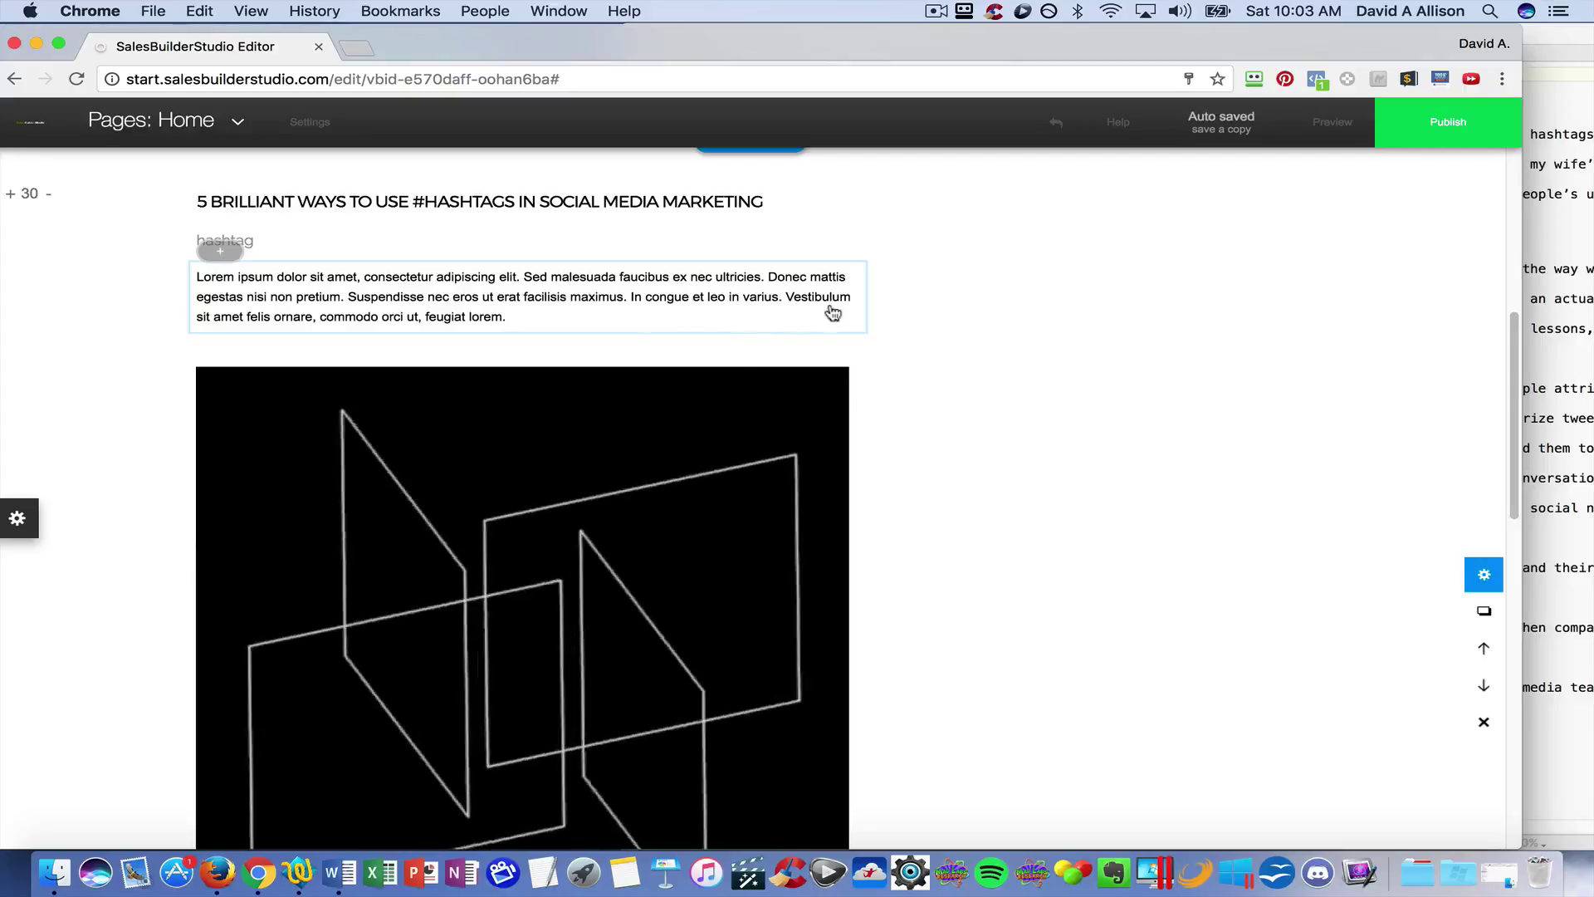
- Replace the placeholder text above the article image with the three TextWrangler paragraphs beginning "I was watching the Super Bowl (#GoHawks)"
scroll(799, 306, down, 10)
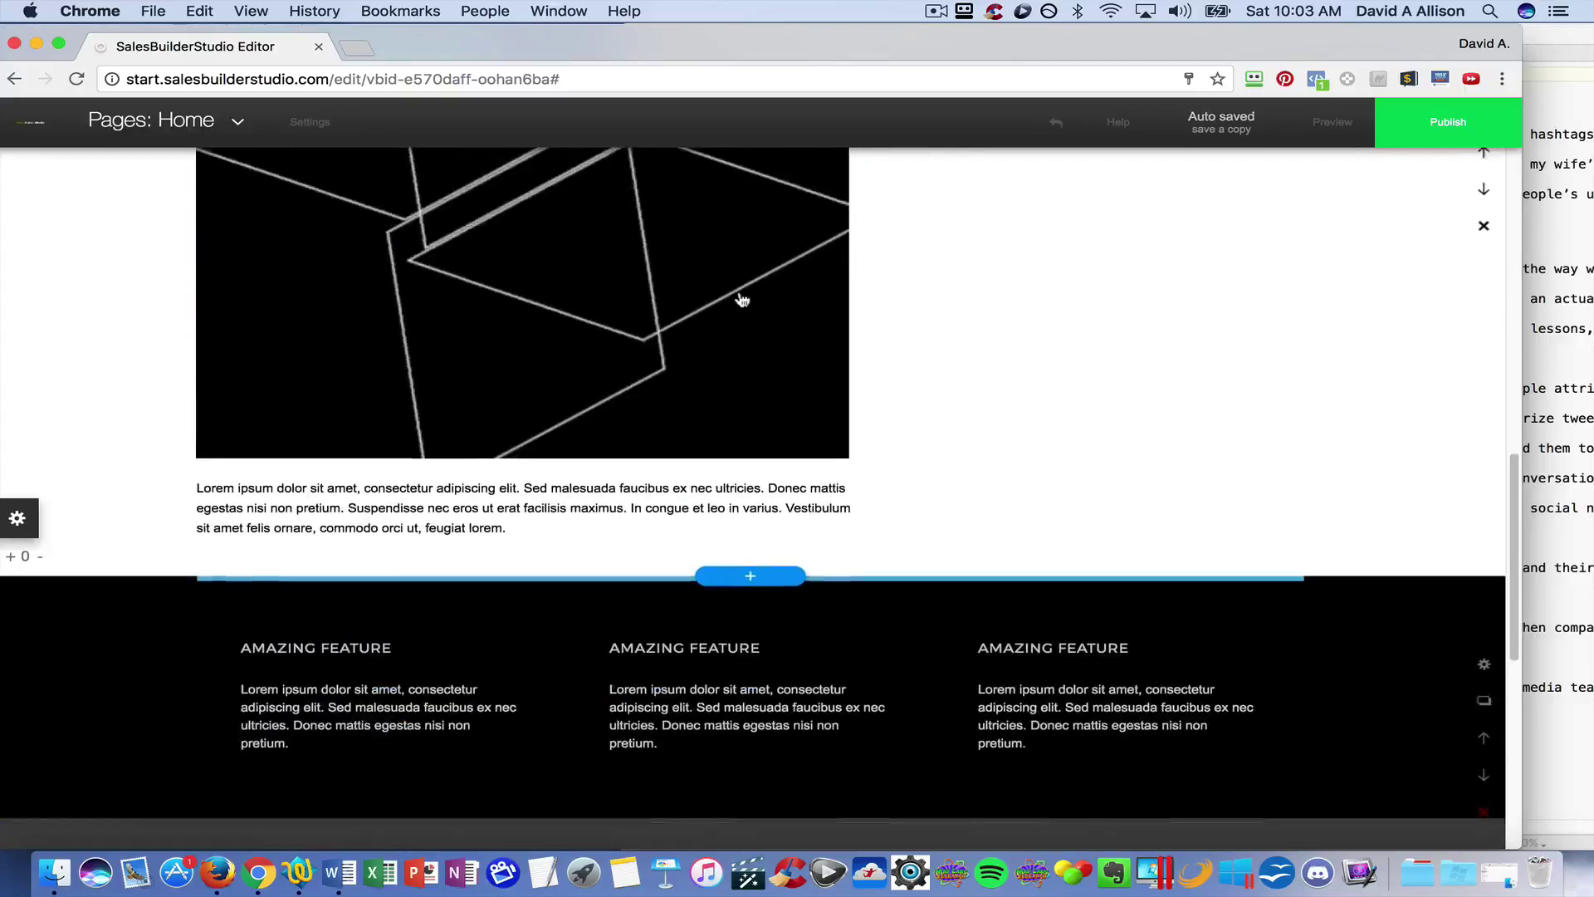
scroll(722, 235, up, 10)
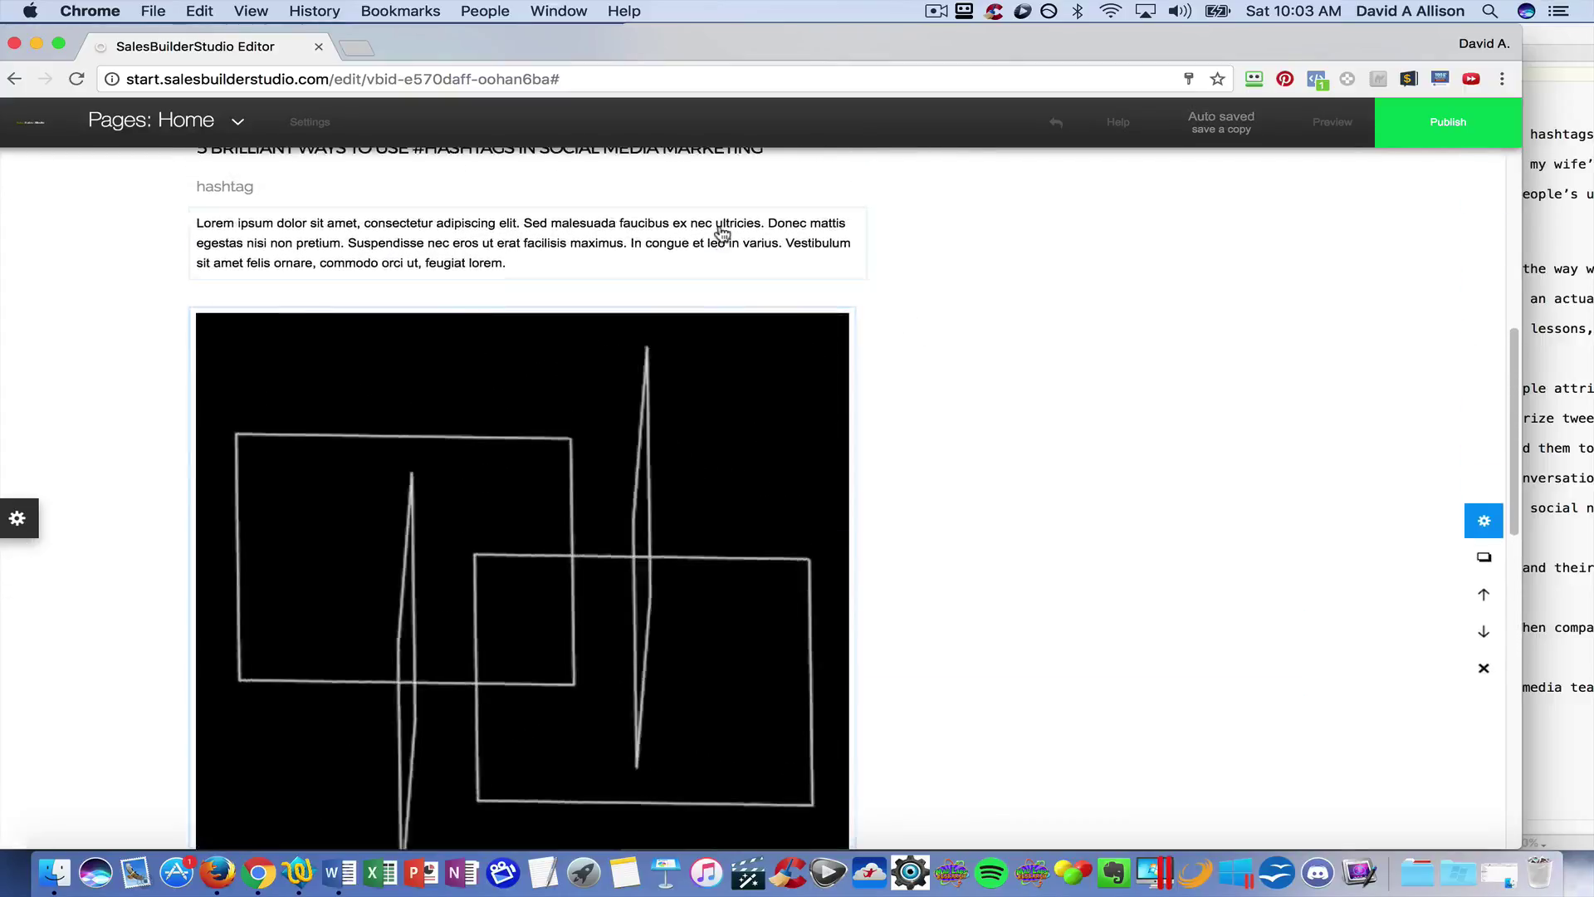
scroll(690, 641, down, 5)
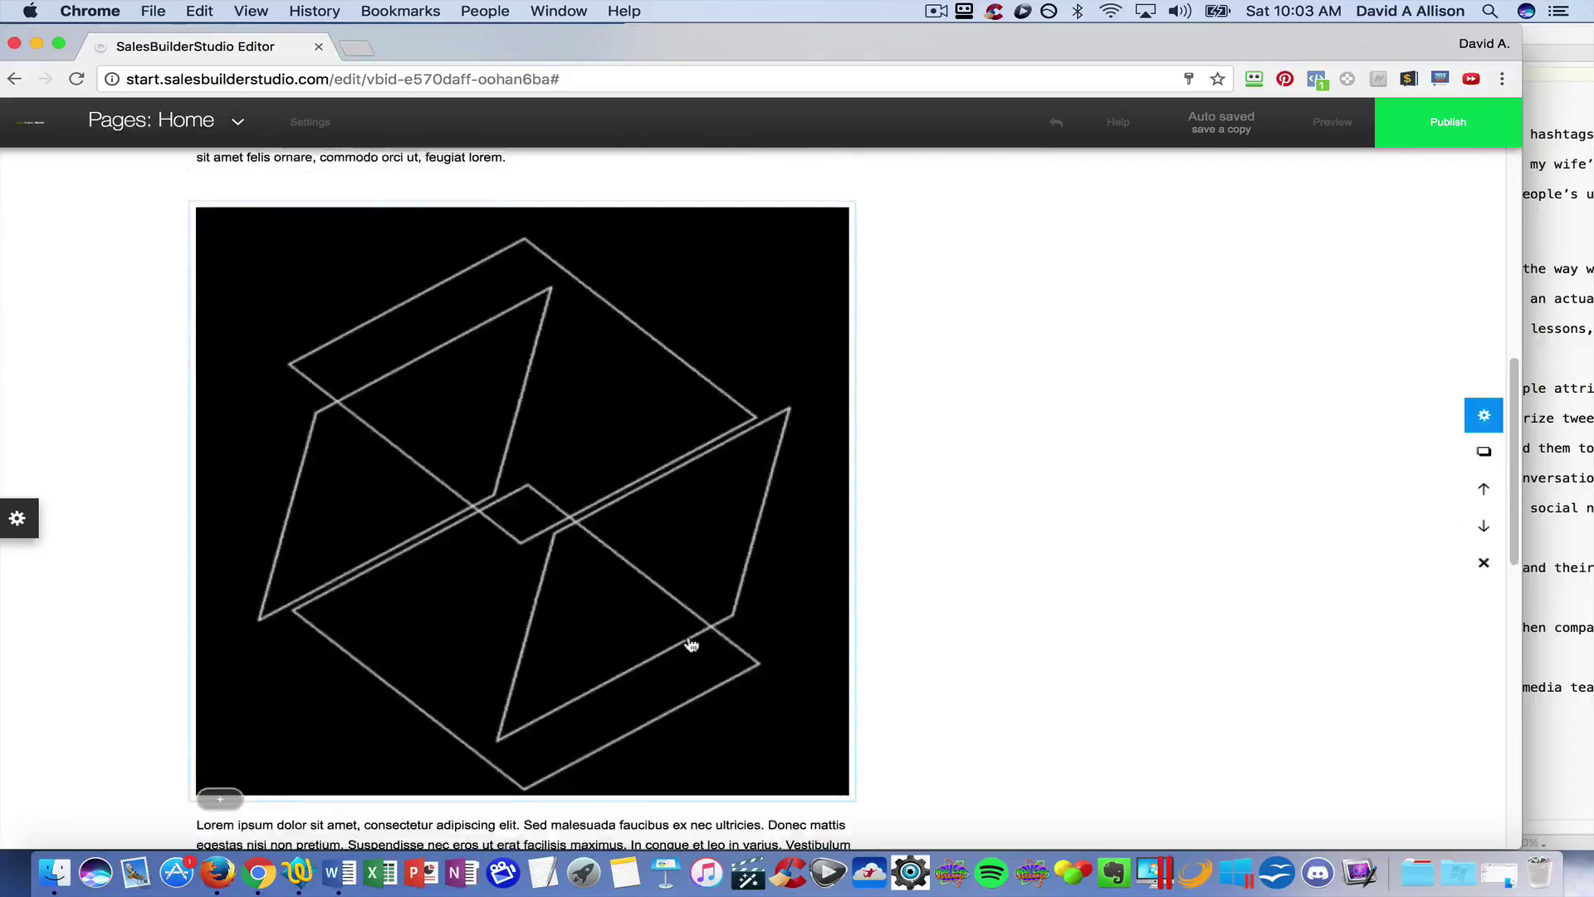
scroll(691, 644, up, 5)
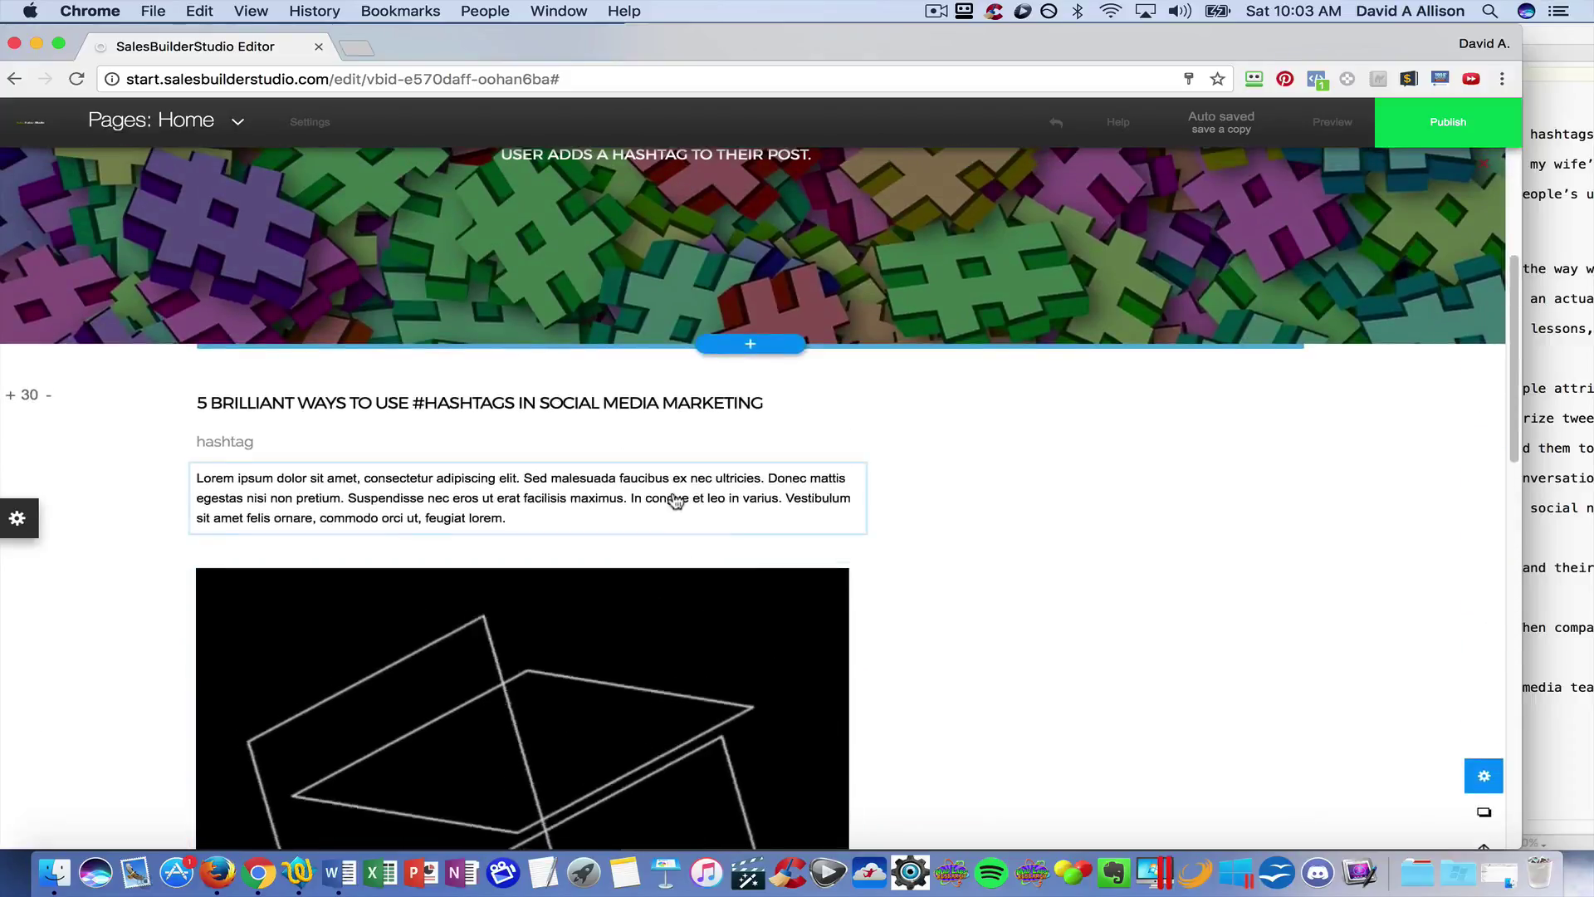
click(678, 501)
click(681, 500)
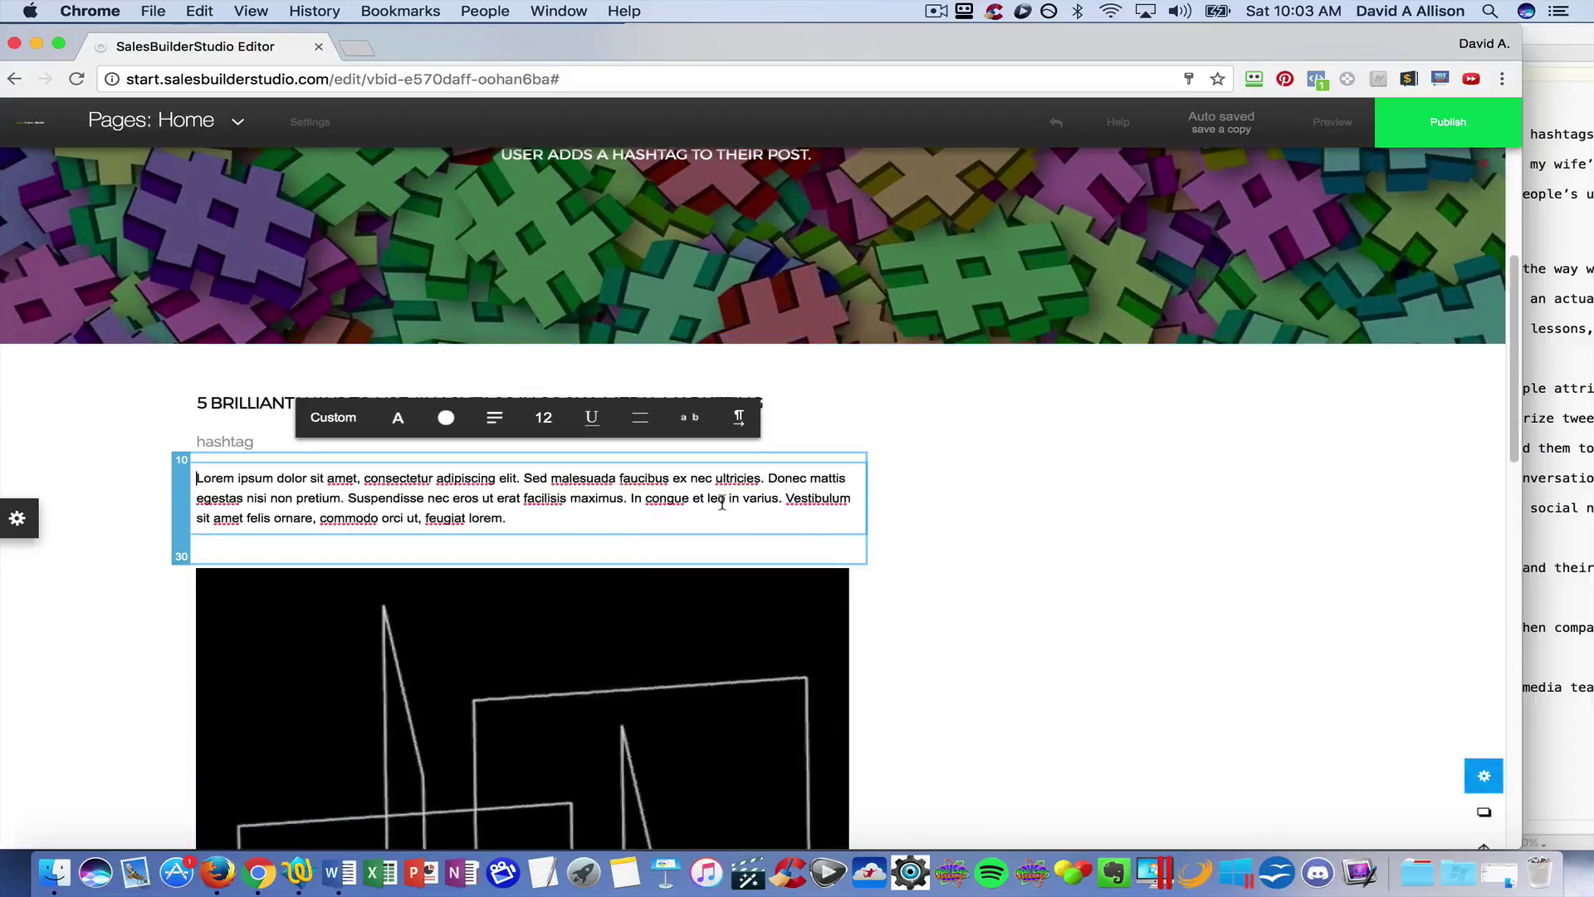
click(1568, 473)
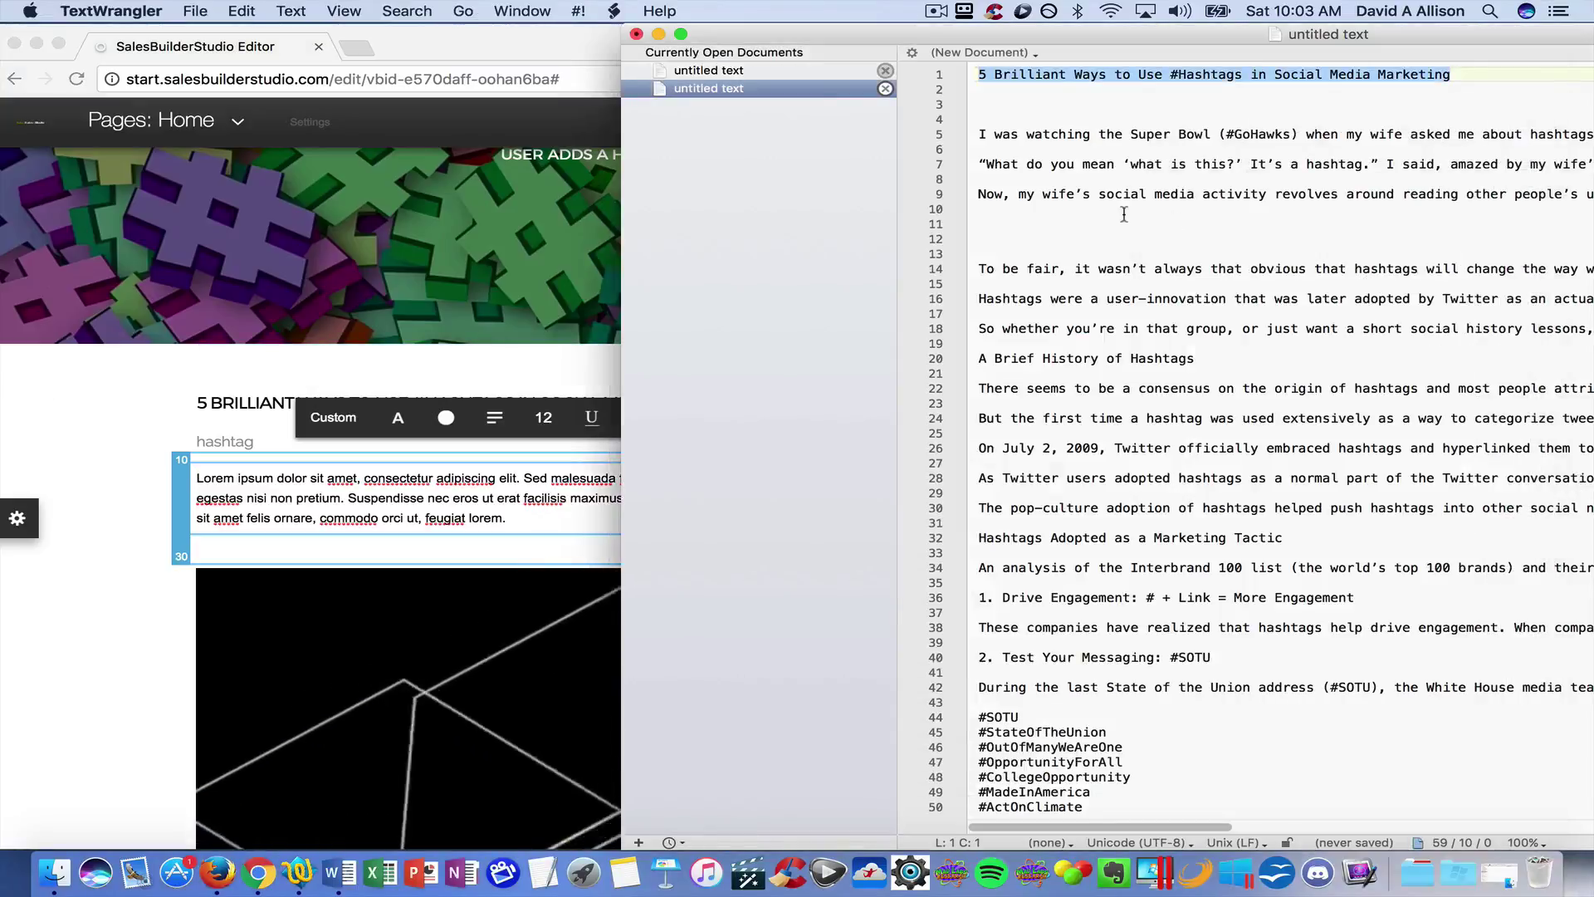
drag(996, 206, 965, 135)
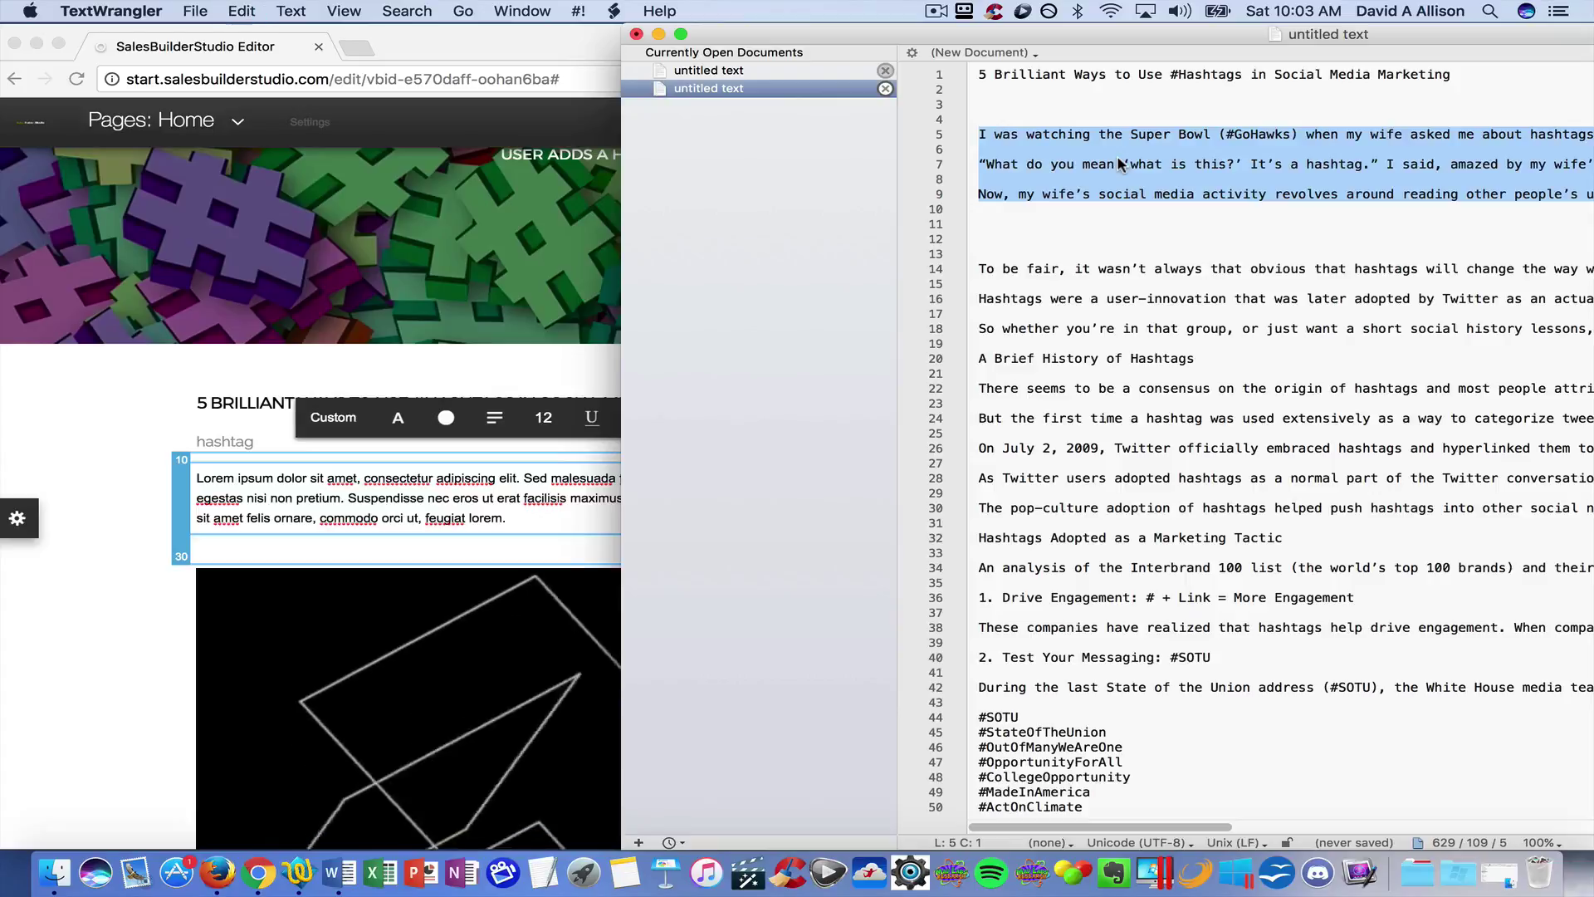
click(319, 475)
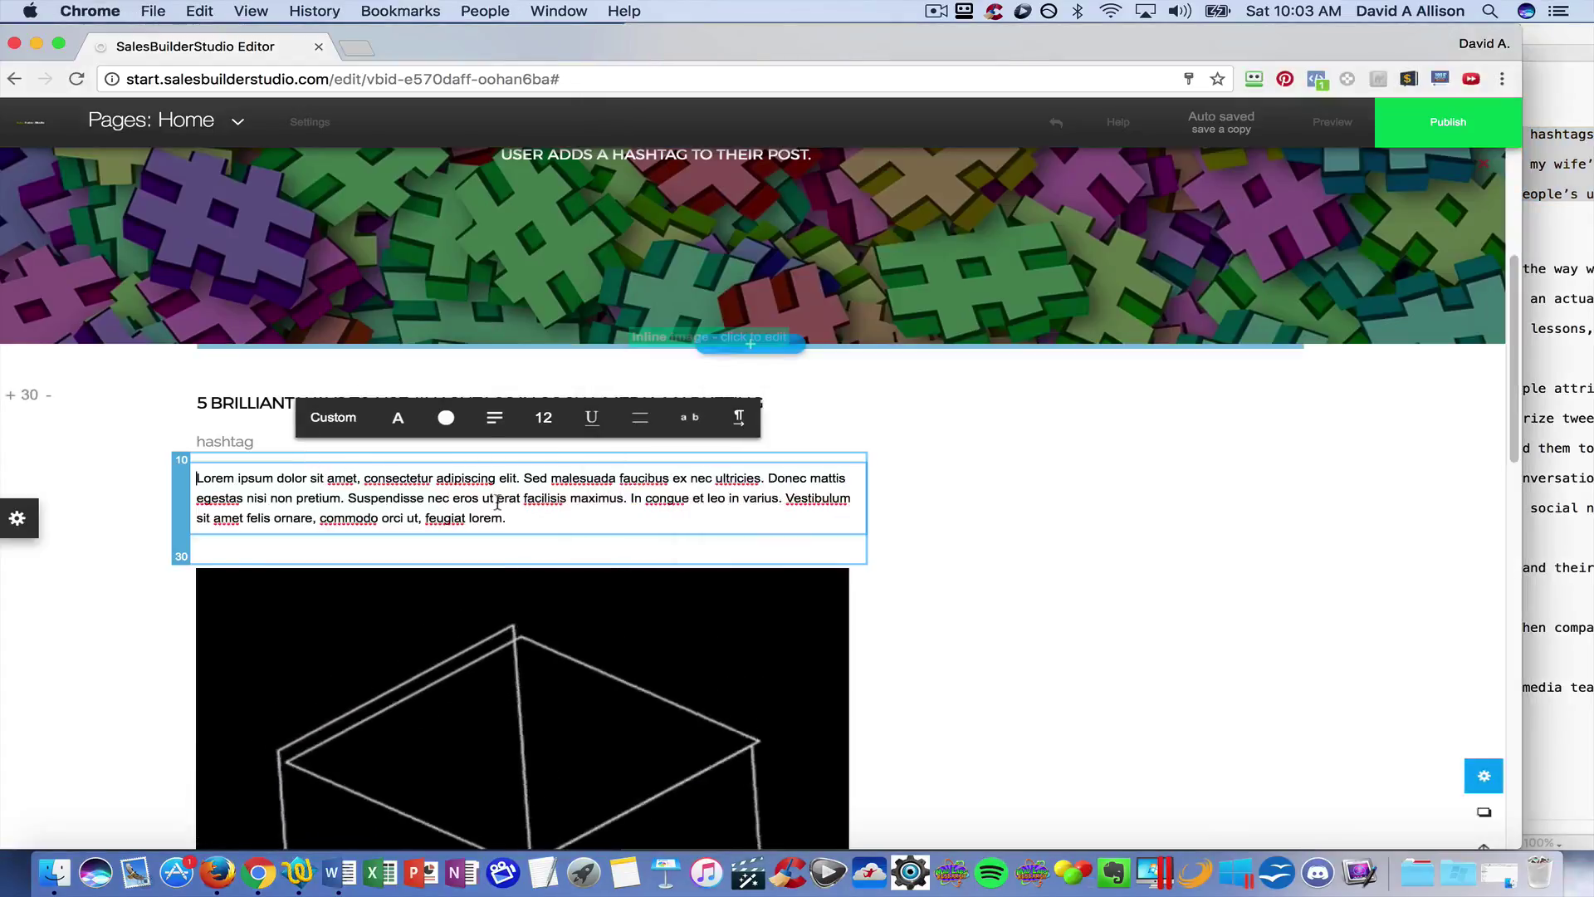
drag(509, 518, 203, 475)
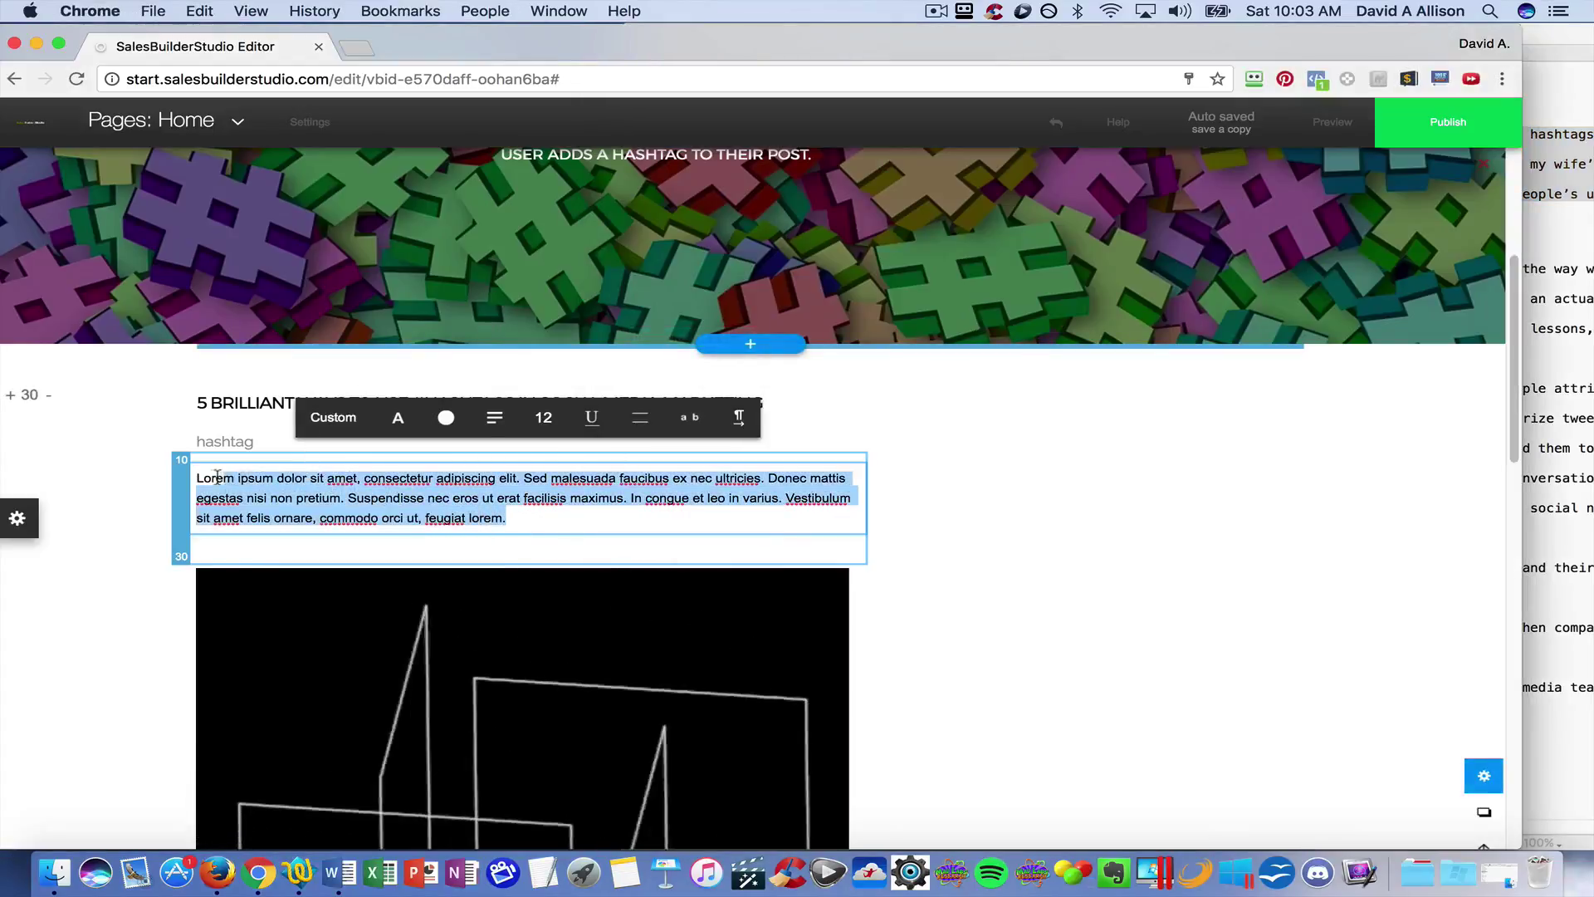
key(BackSpace)
text(I was watching the Super Bowl (#GoHawks) when my wife asked me about hashtags. Granted, I was writing down every hashtag that came up on the screen for an analysis I did later that night, but her question surprised me. "What do you mean ‘what is this?’ It’s a hashtag." I said, amazed by my wife’s unfamiliarity with the topic (#DoYouLiveUderARock). "You use it to tag your tweets or other social media posts." Now, my wife’s social media activity revolves around reading other people’s updates on Facebook and Instagram, so I wasn’t mad or anything, just disappointed when she asked me "Why would you want to tag your posts?")
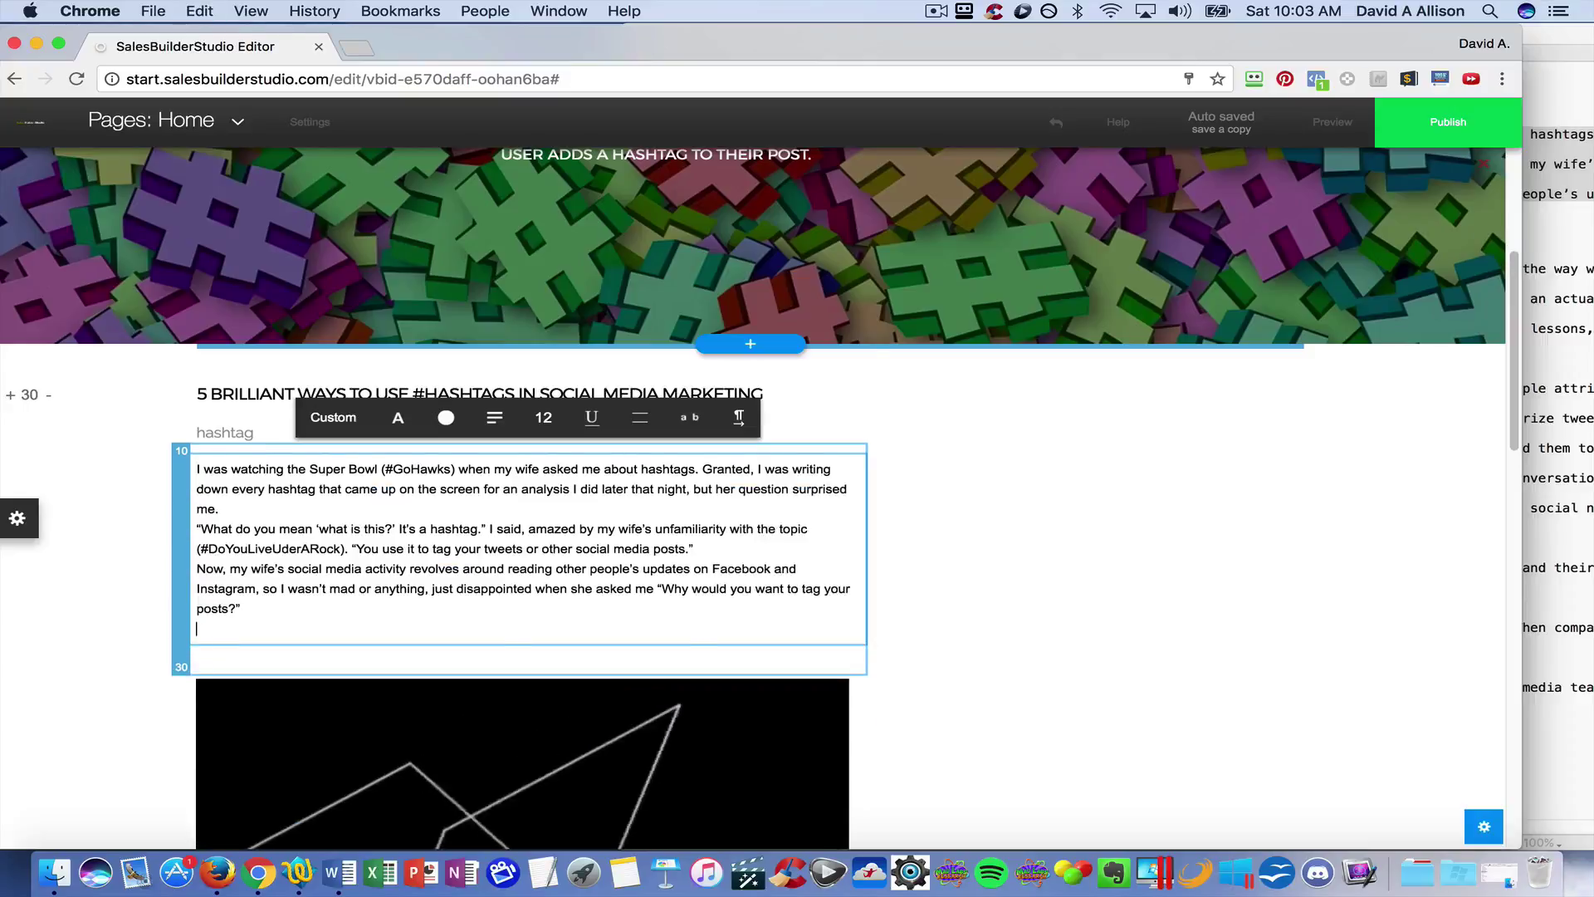
- Replace the article's black line-art image with social-media-2036344_1280.png from the Downloads folder
scroll(1028, 587, down, 1)
scroll(1028, 587, down, 5)
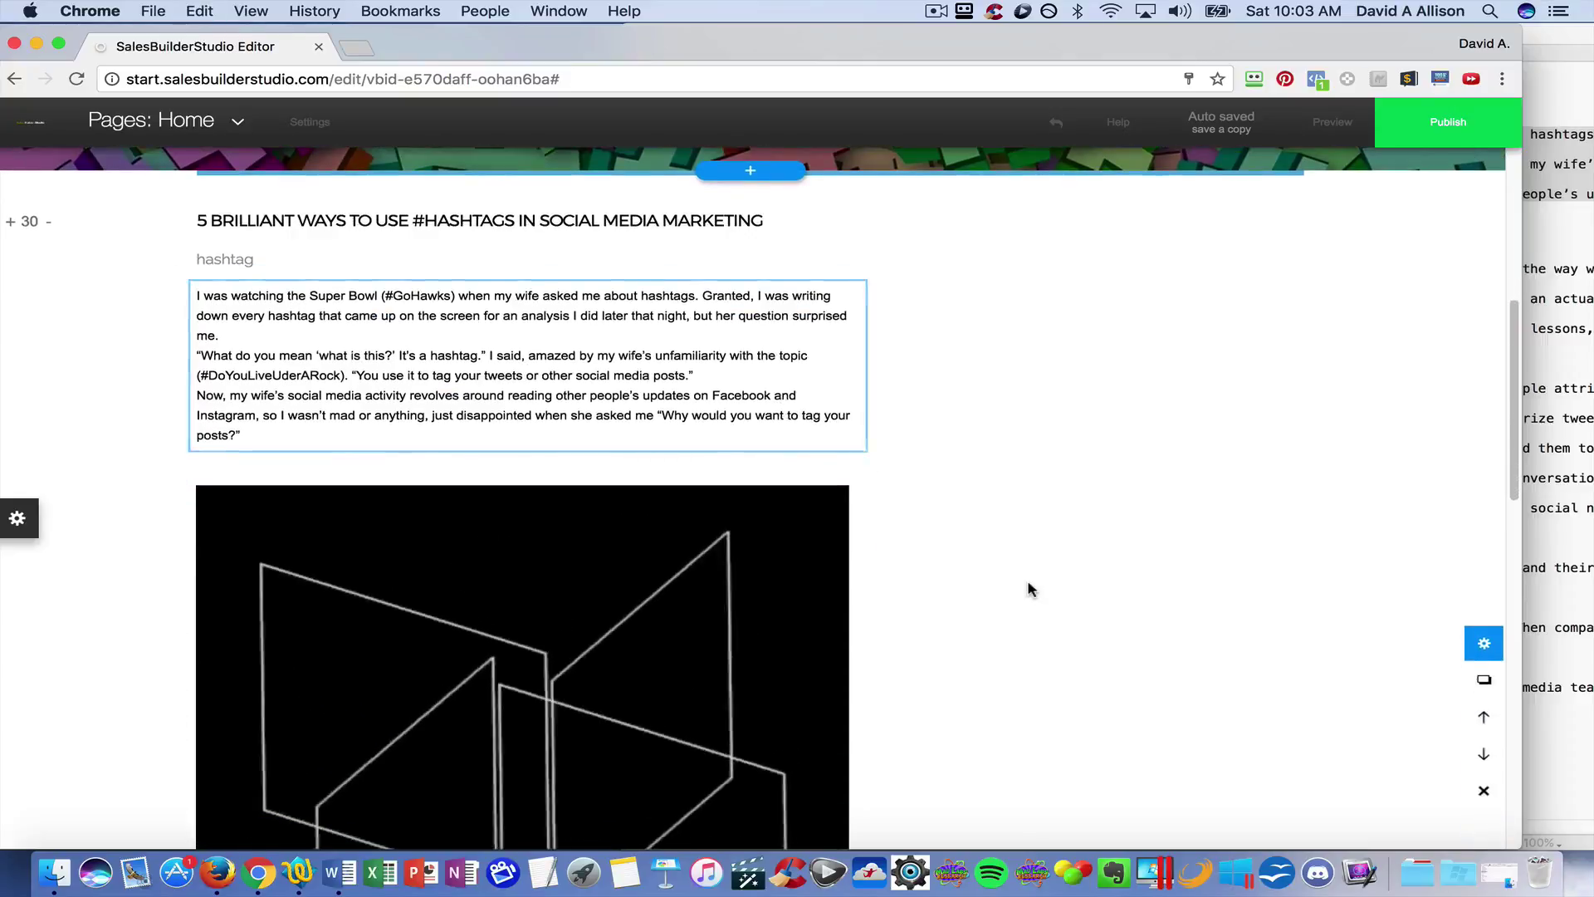
click(600, 526)
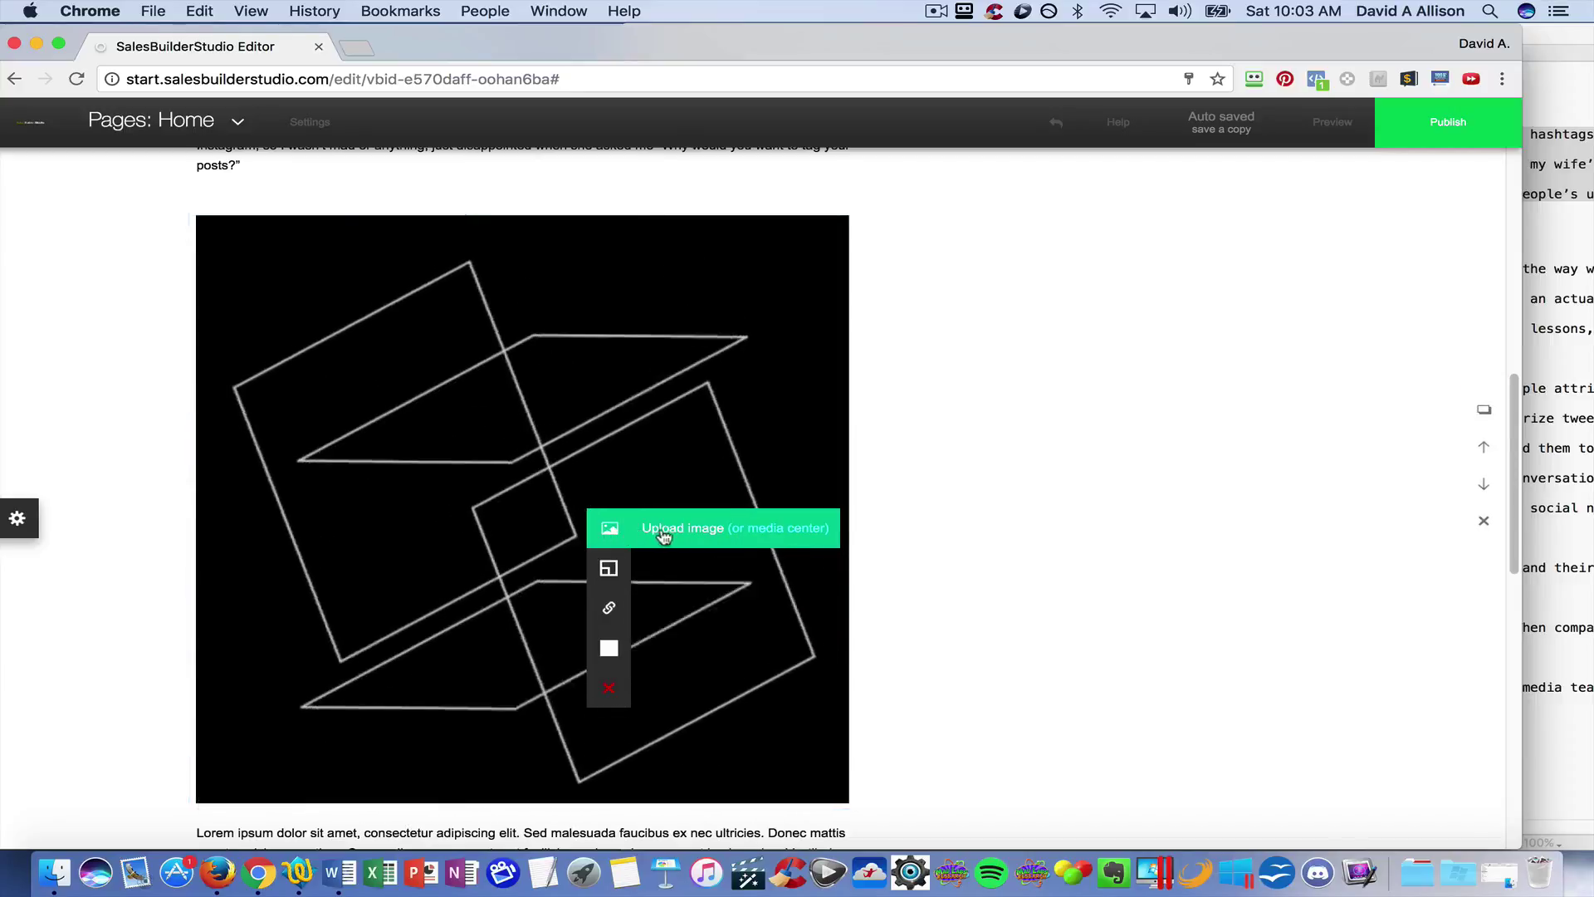
click(713, 529)
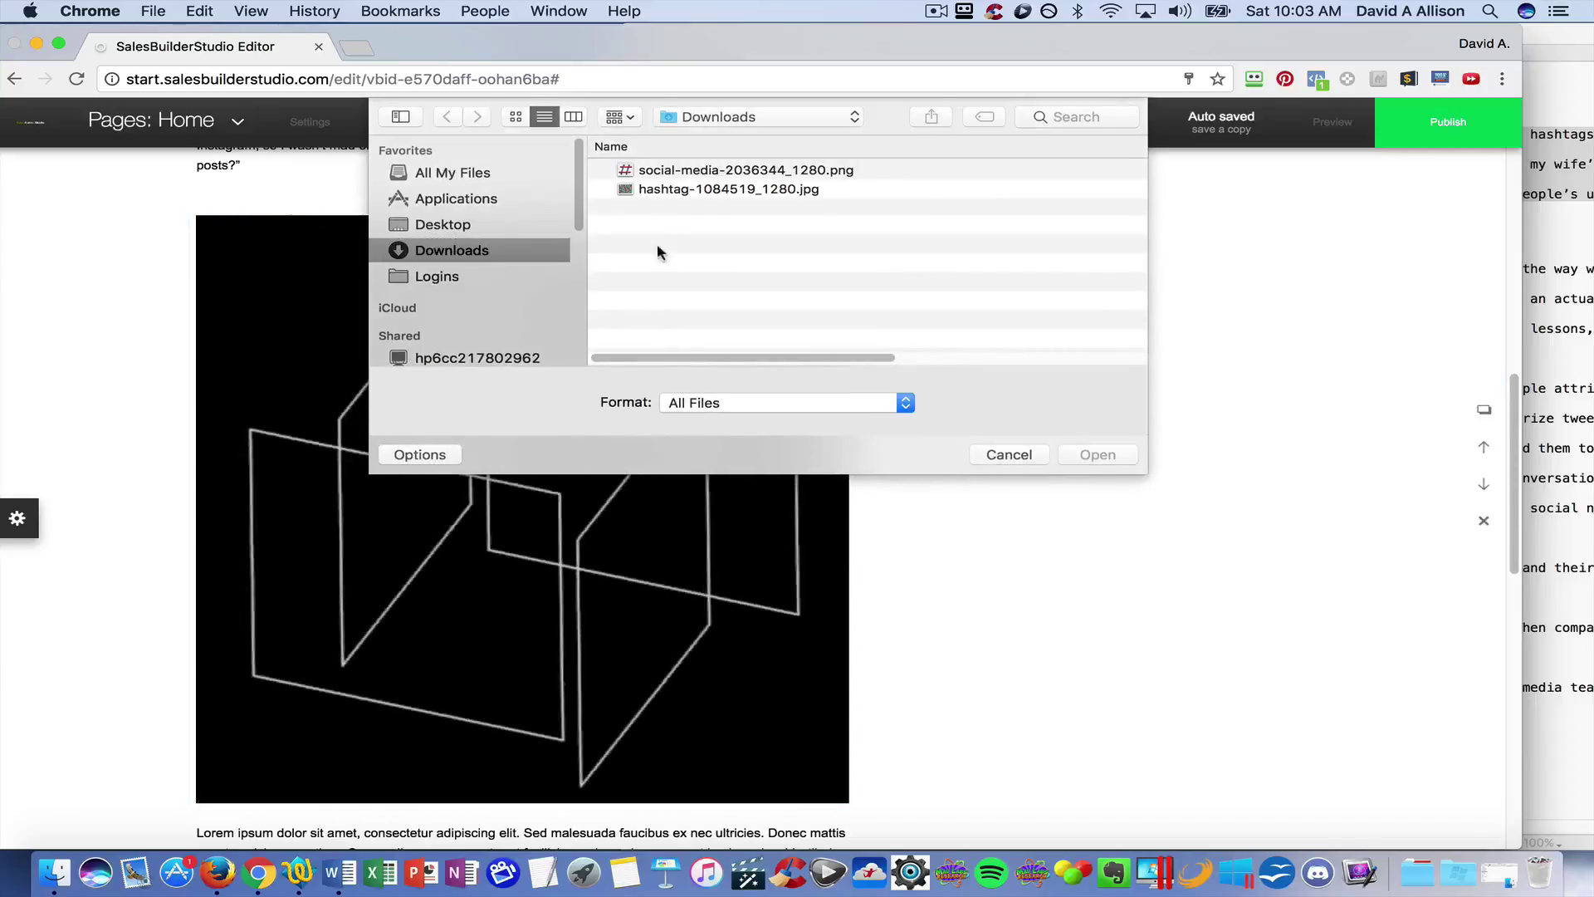
click(690, 171)
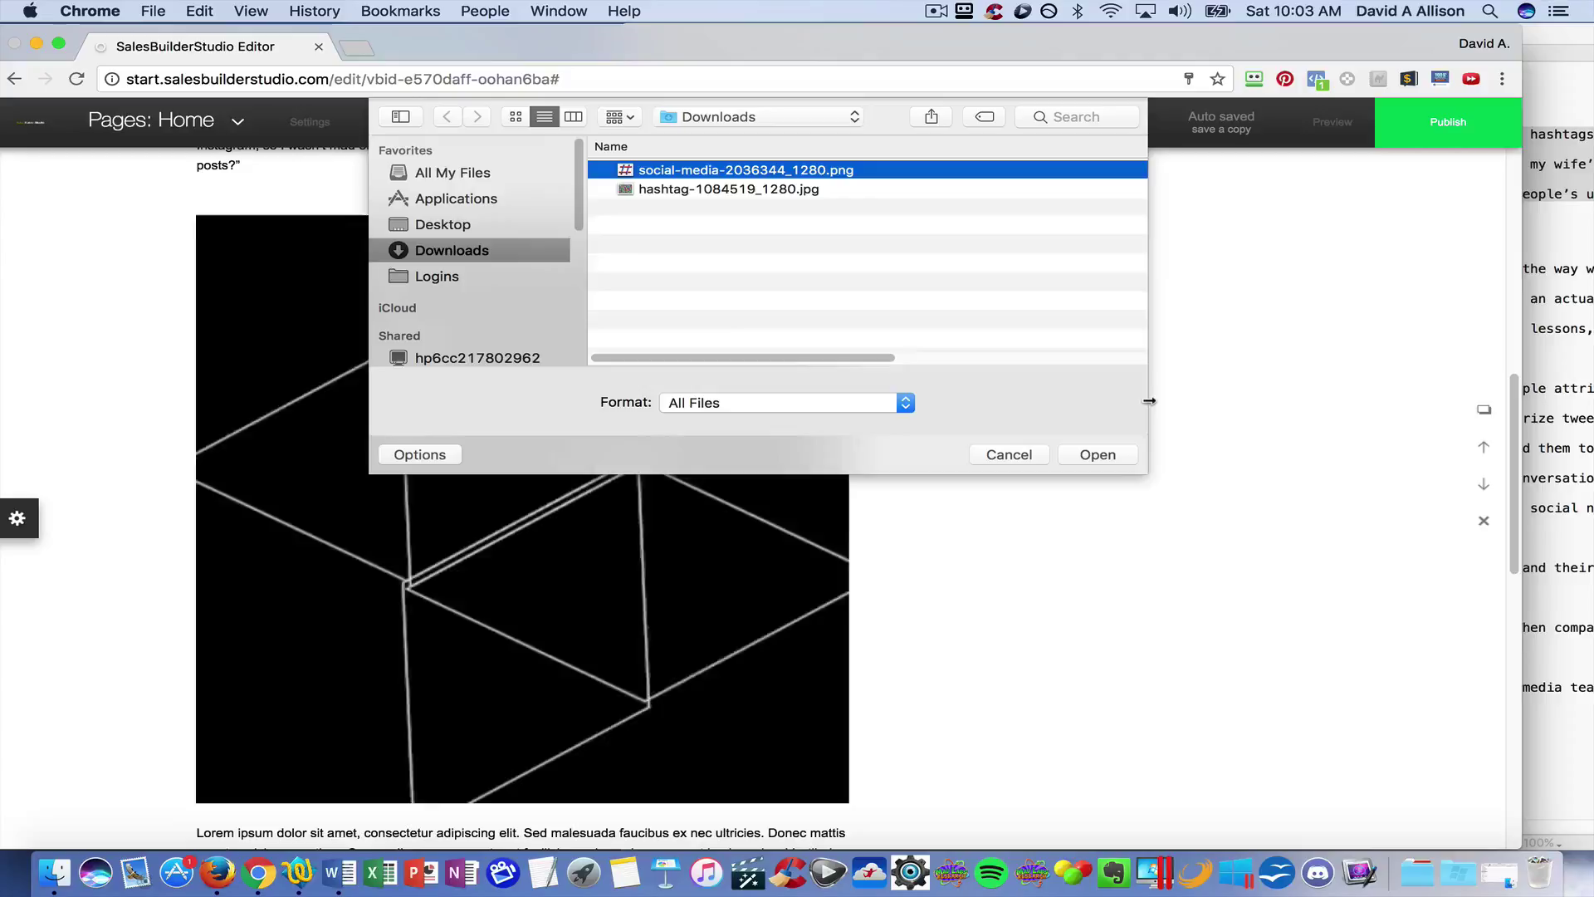
click(1094, 457)
- Copy the TextWrangler article text from "To be fair, it wasn't always that obvious" through the document's last line for the body below the hashtag image
scroll(940, 443, down, 4)
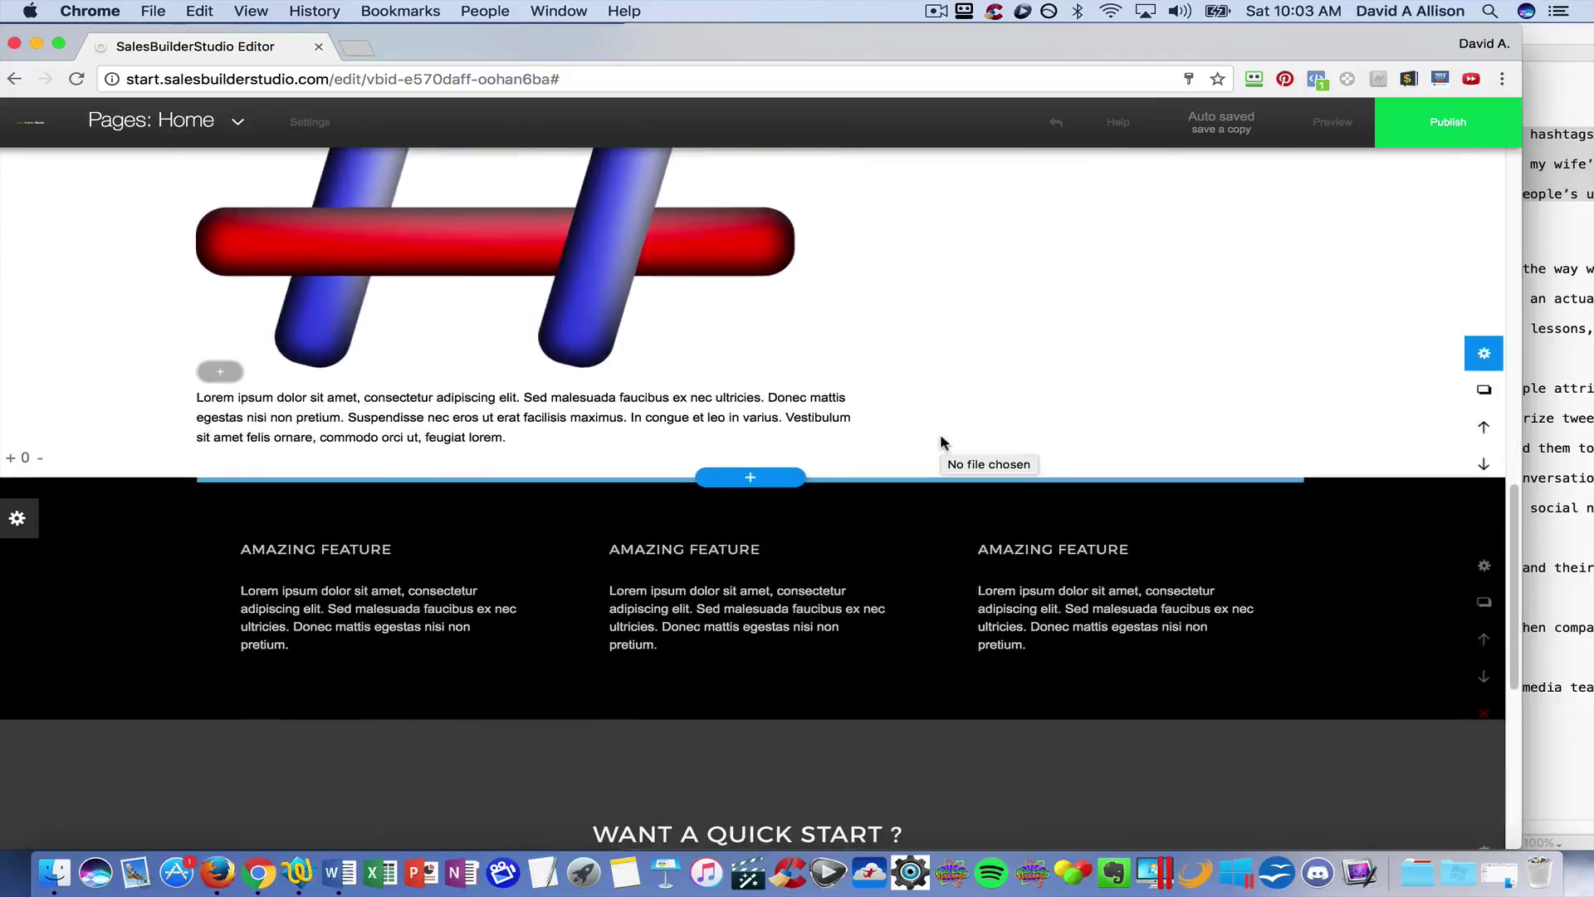
click(587, 463)
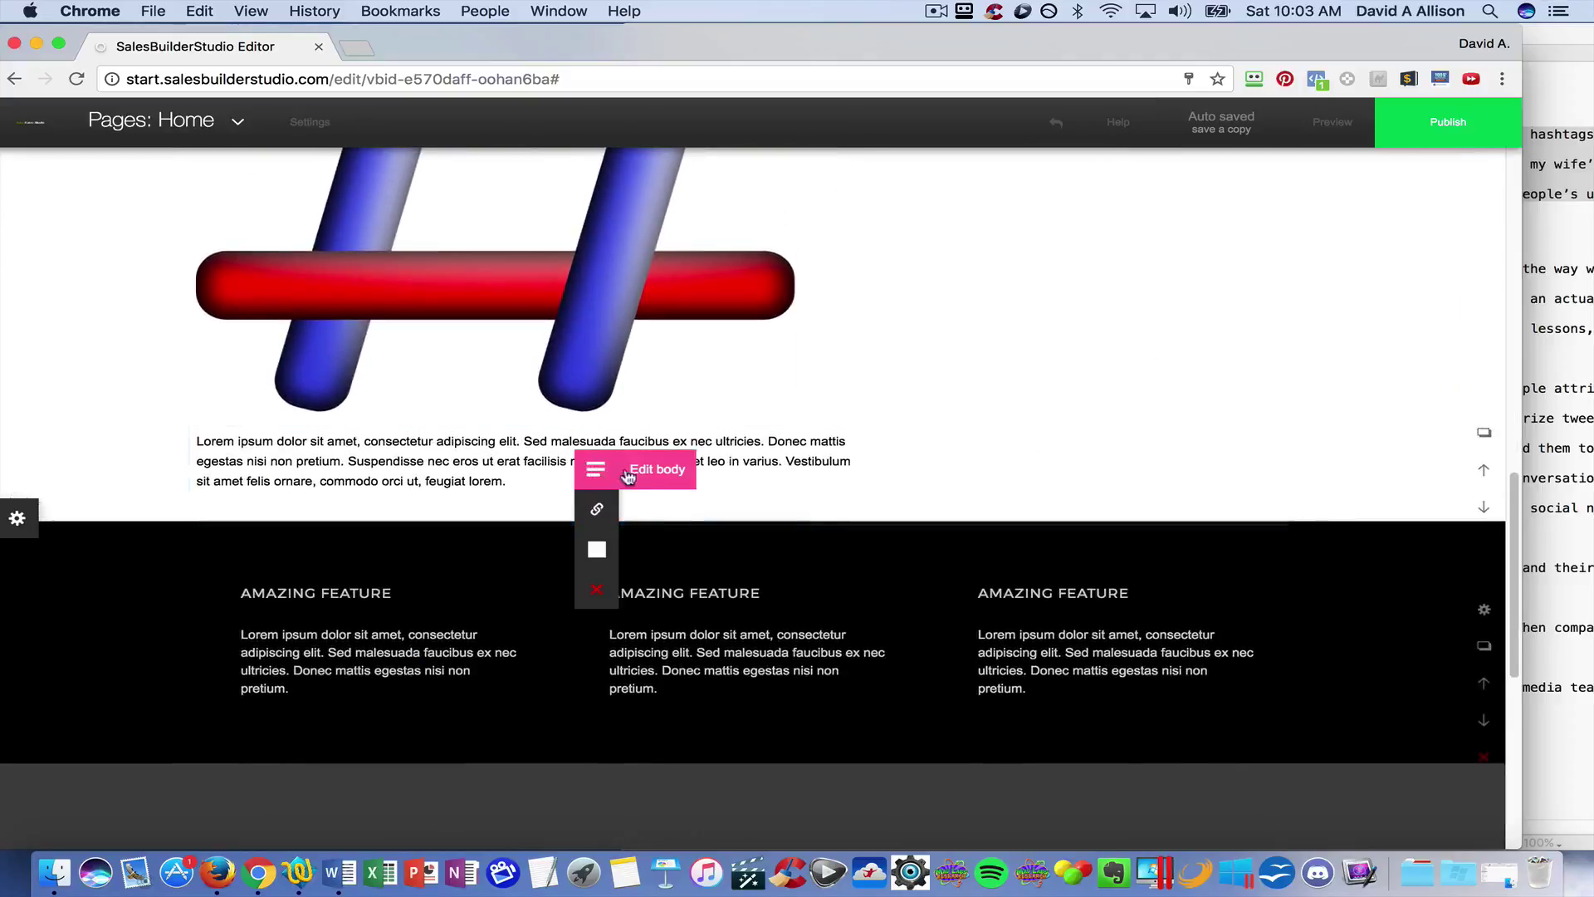
click(652, 467)
click(1530, 307)
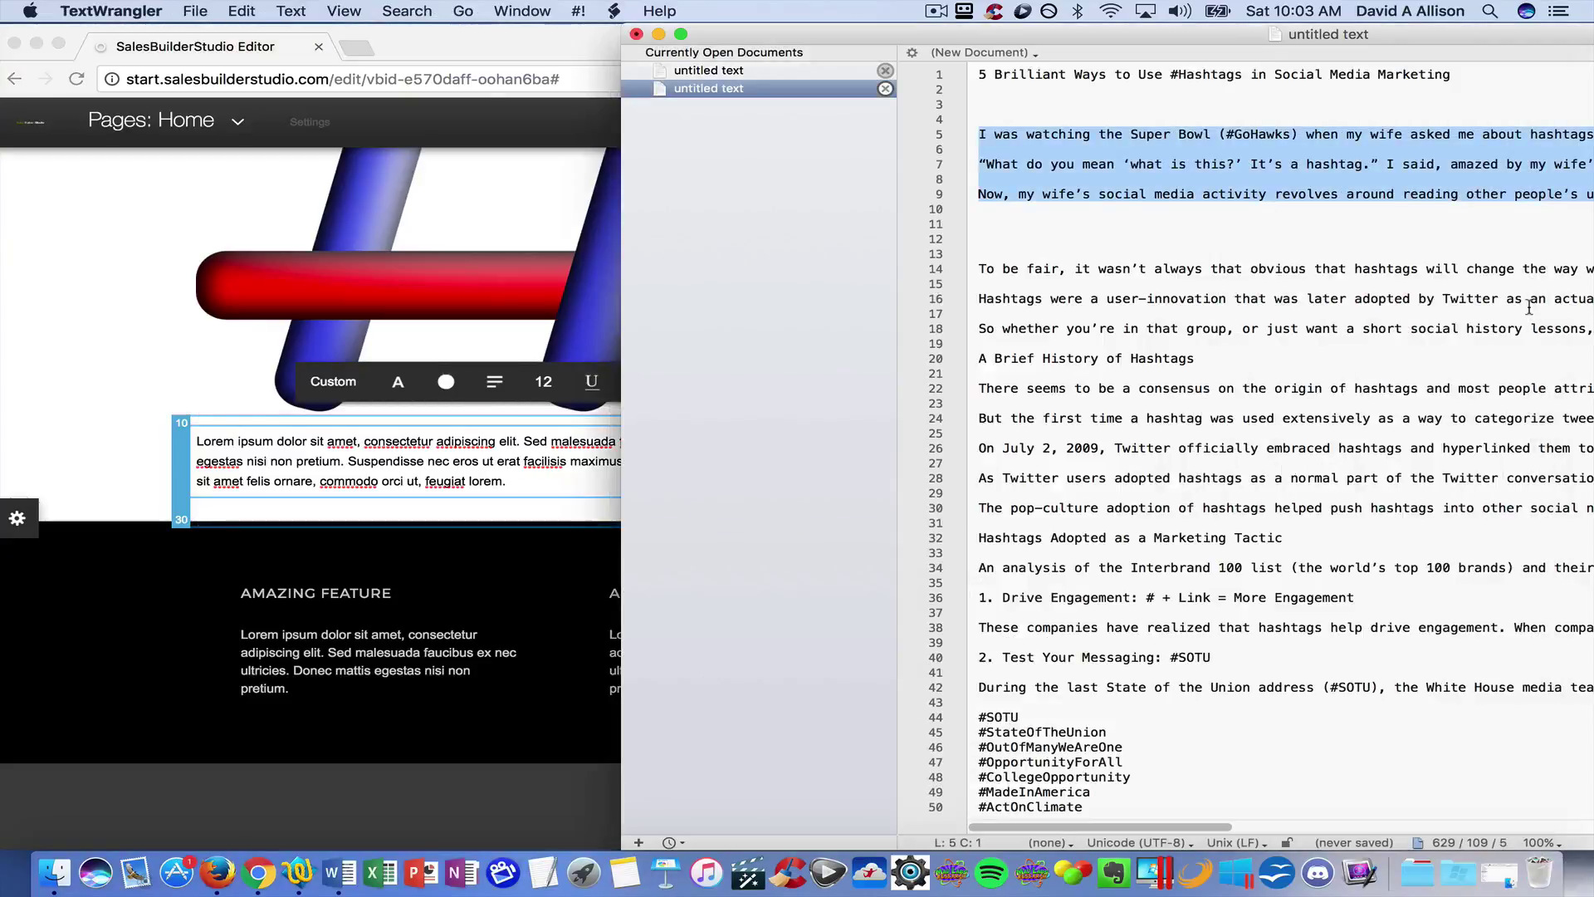
scroll(1530, 308, down, 10)
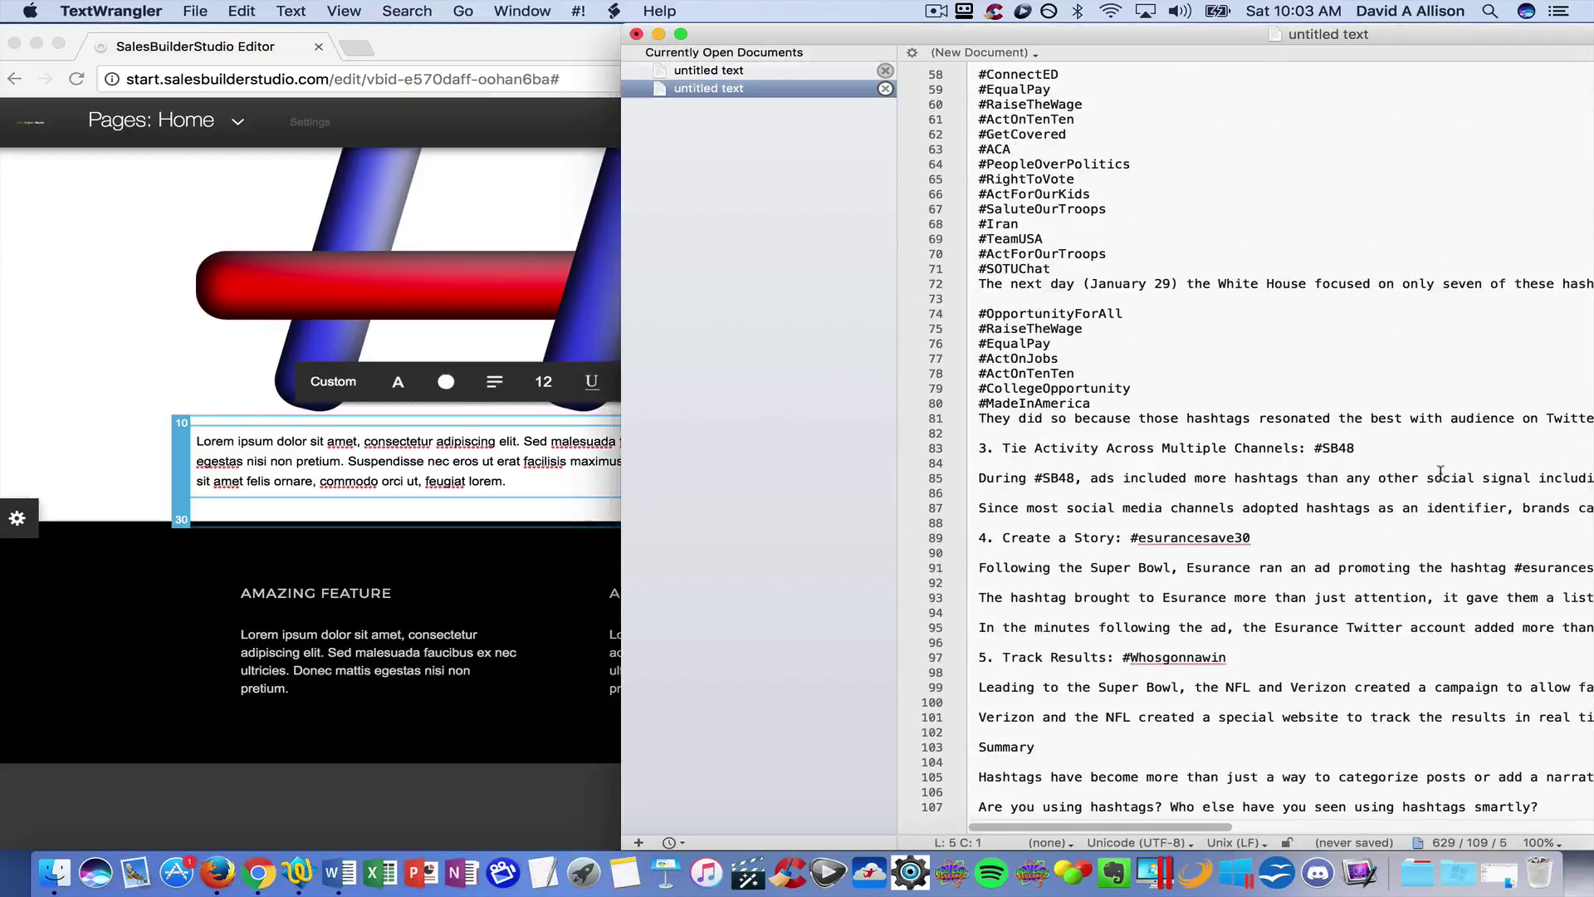
drag(1558, 799, 1121, 274)
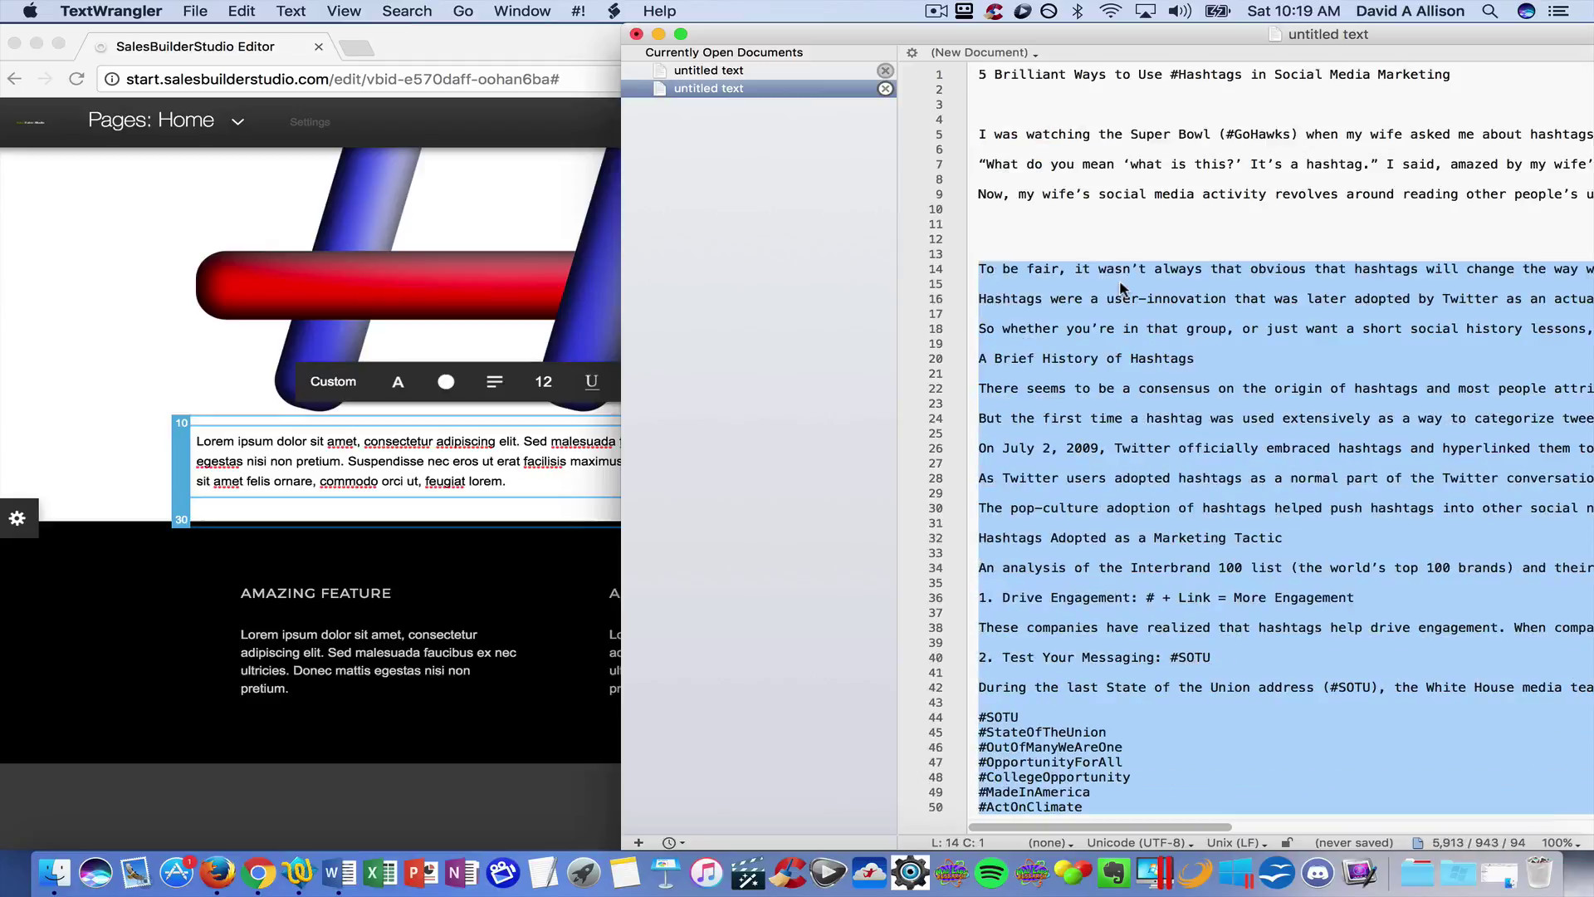
right_click(1189, 344)
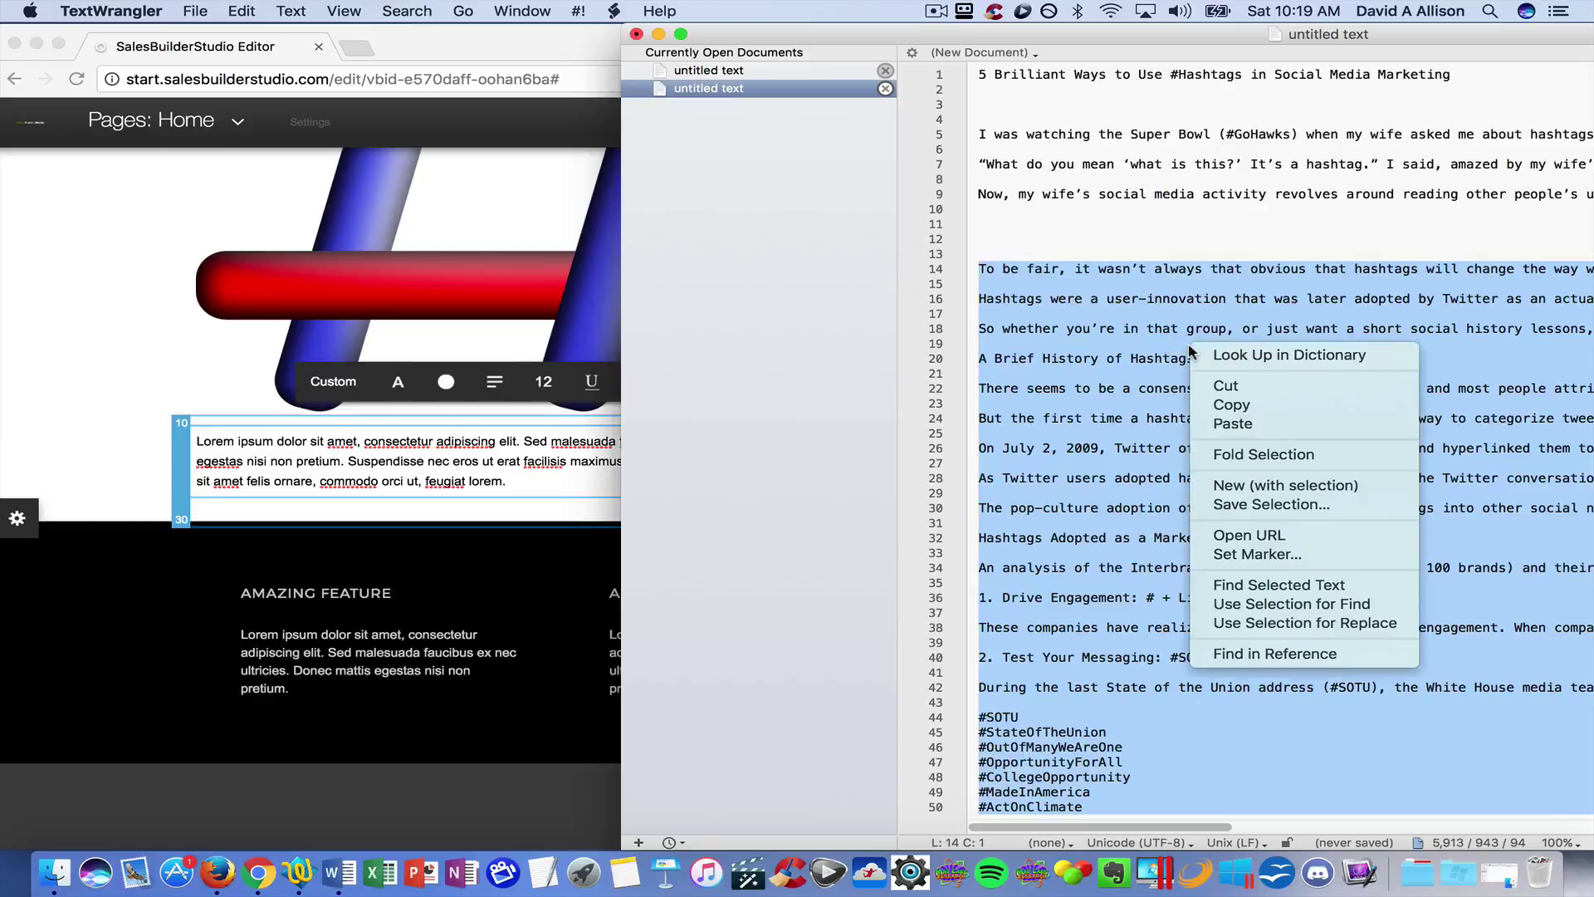
click(1233, 406)
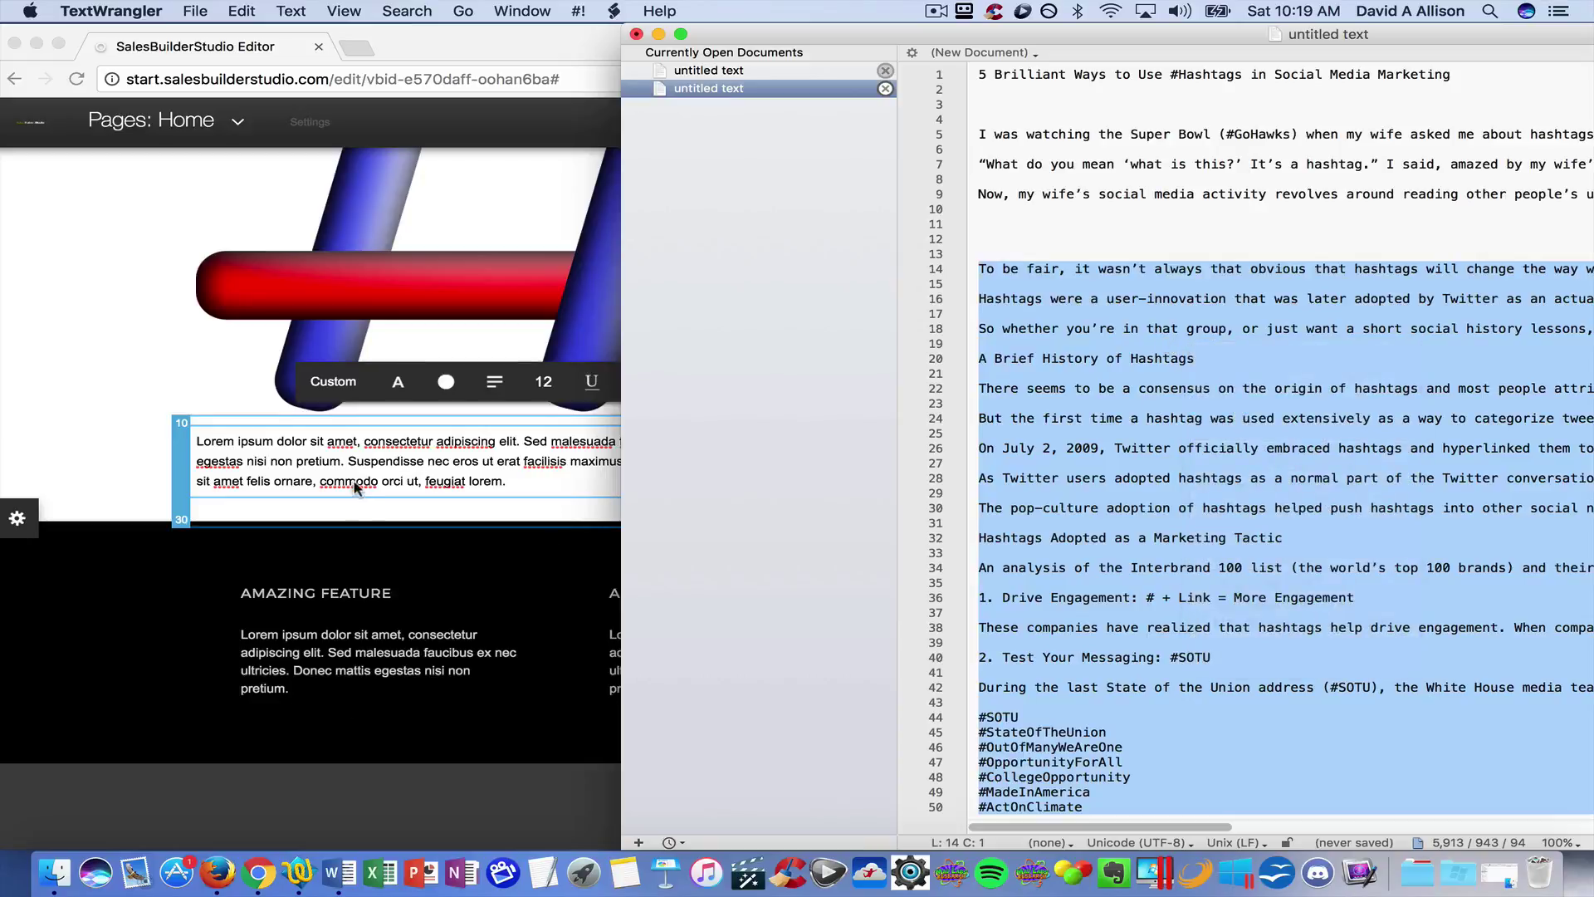
- Replace the placeholder paragraph below the hashtag image with the copied article text and finish editing it
click(510, 481)
drag(511, 481, 200, 432)
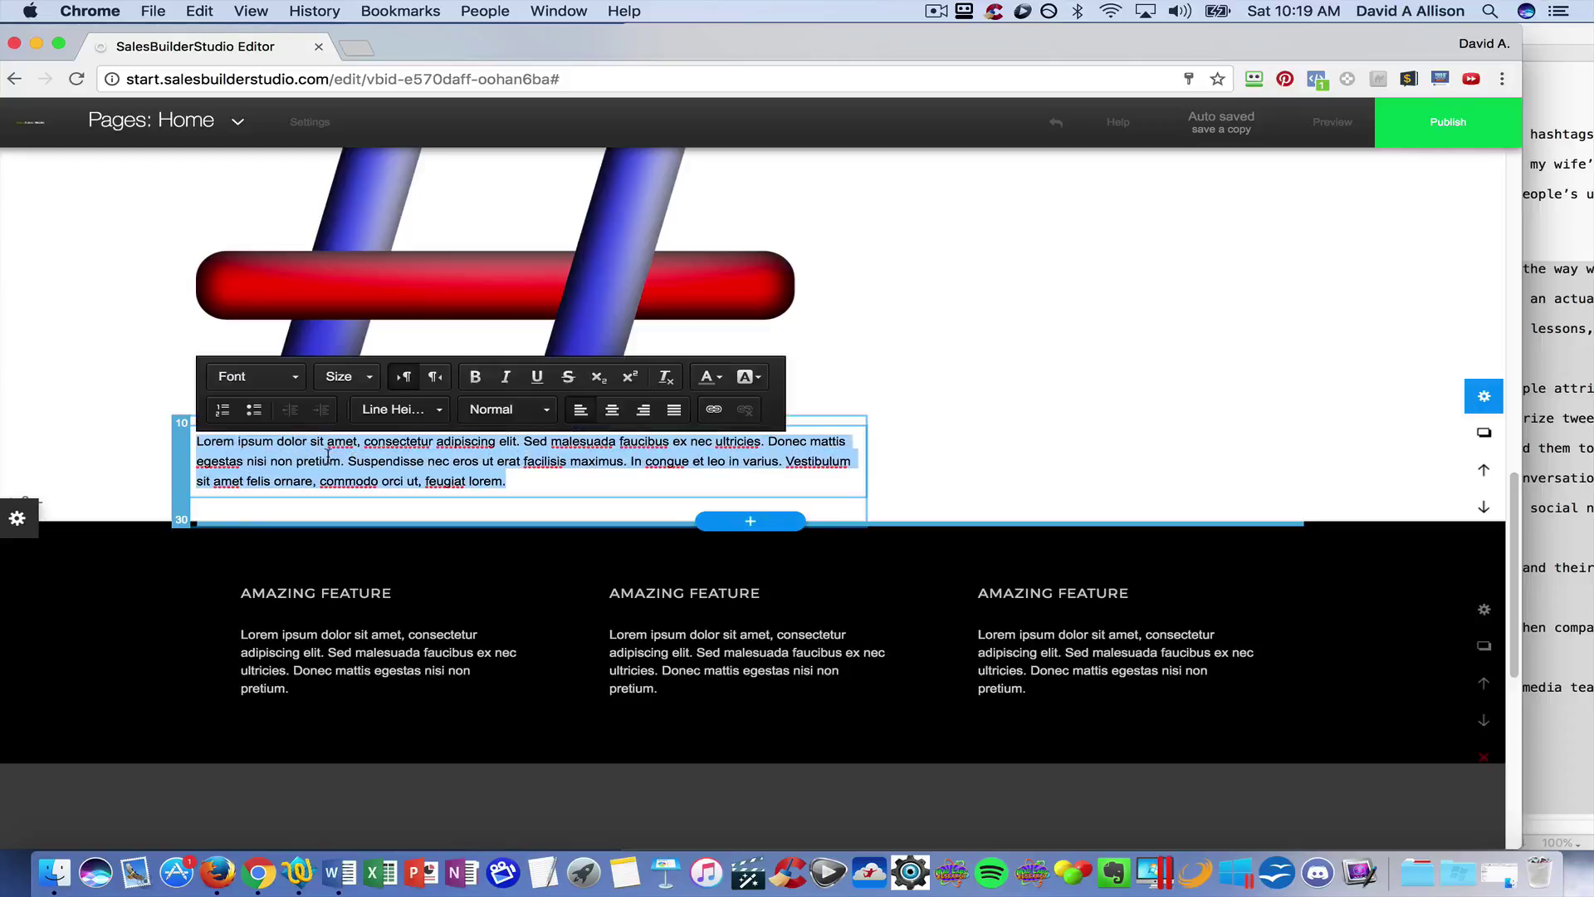
key(BackSpace)
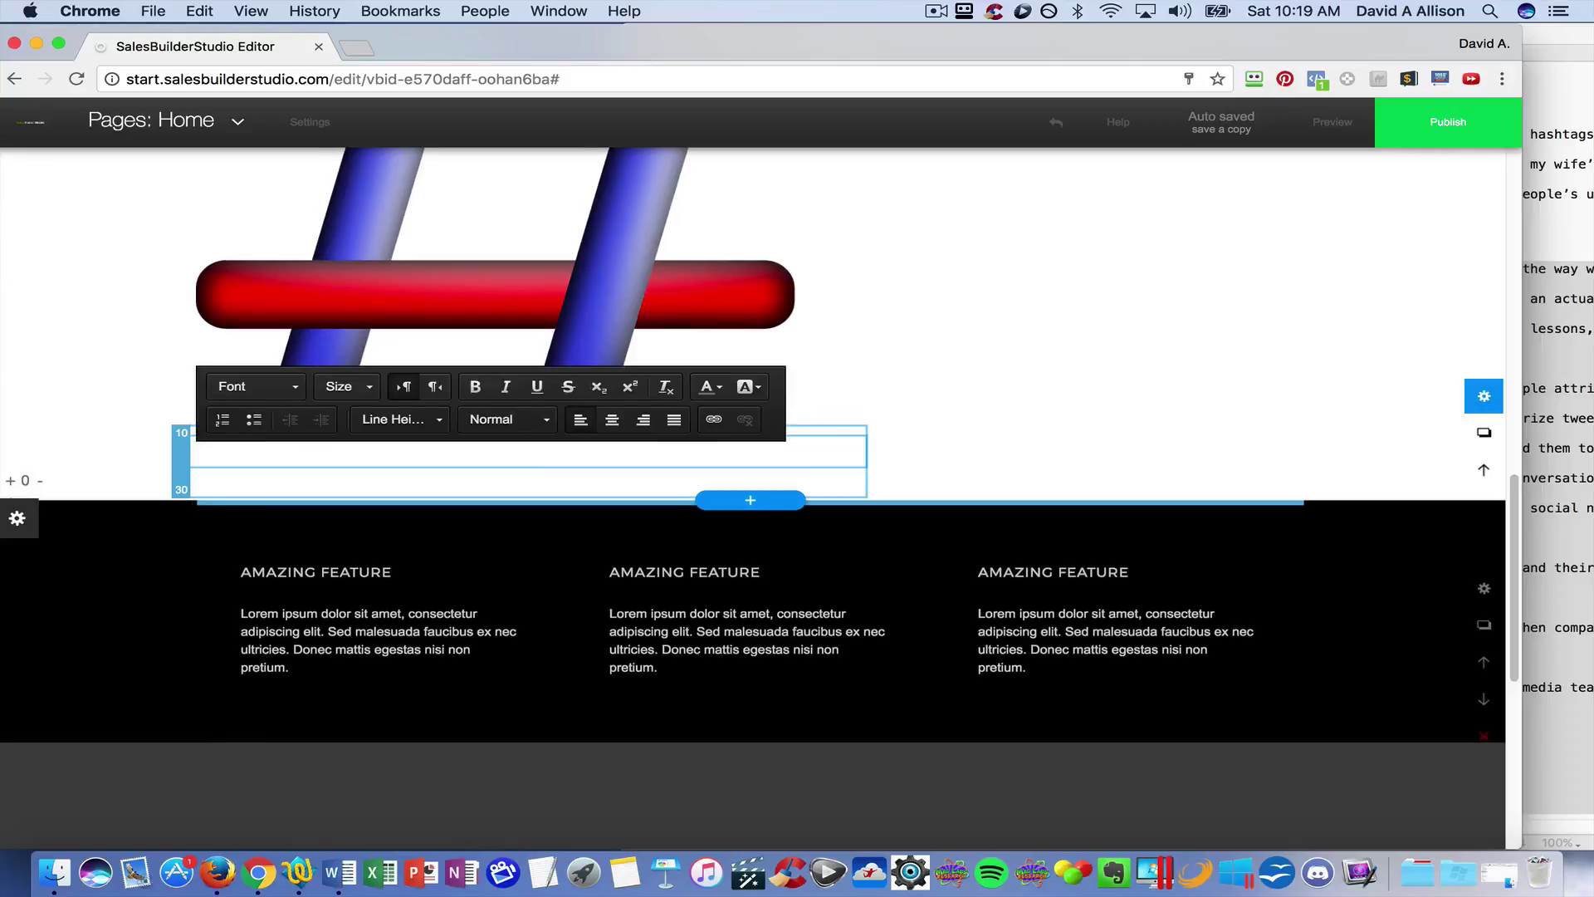
key(super+v)
scroll(335, 459, up, 1)
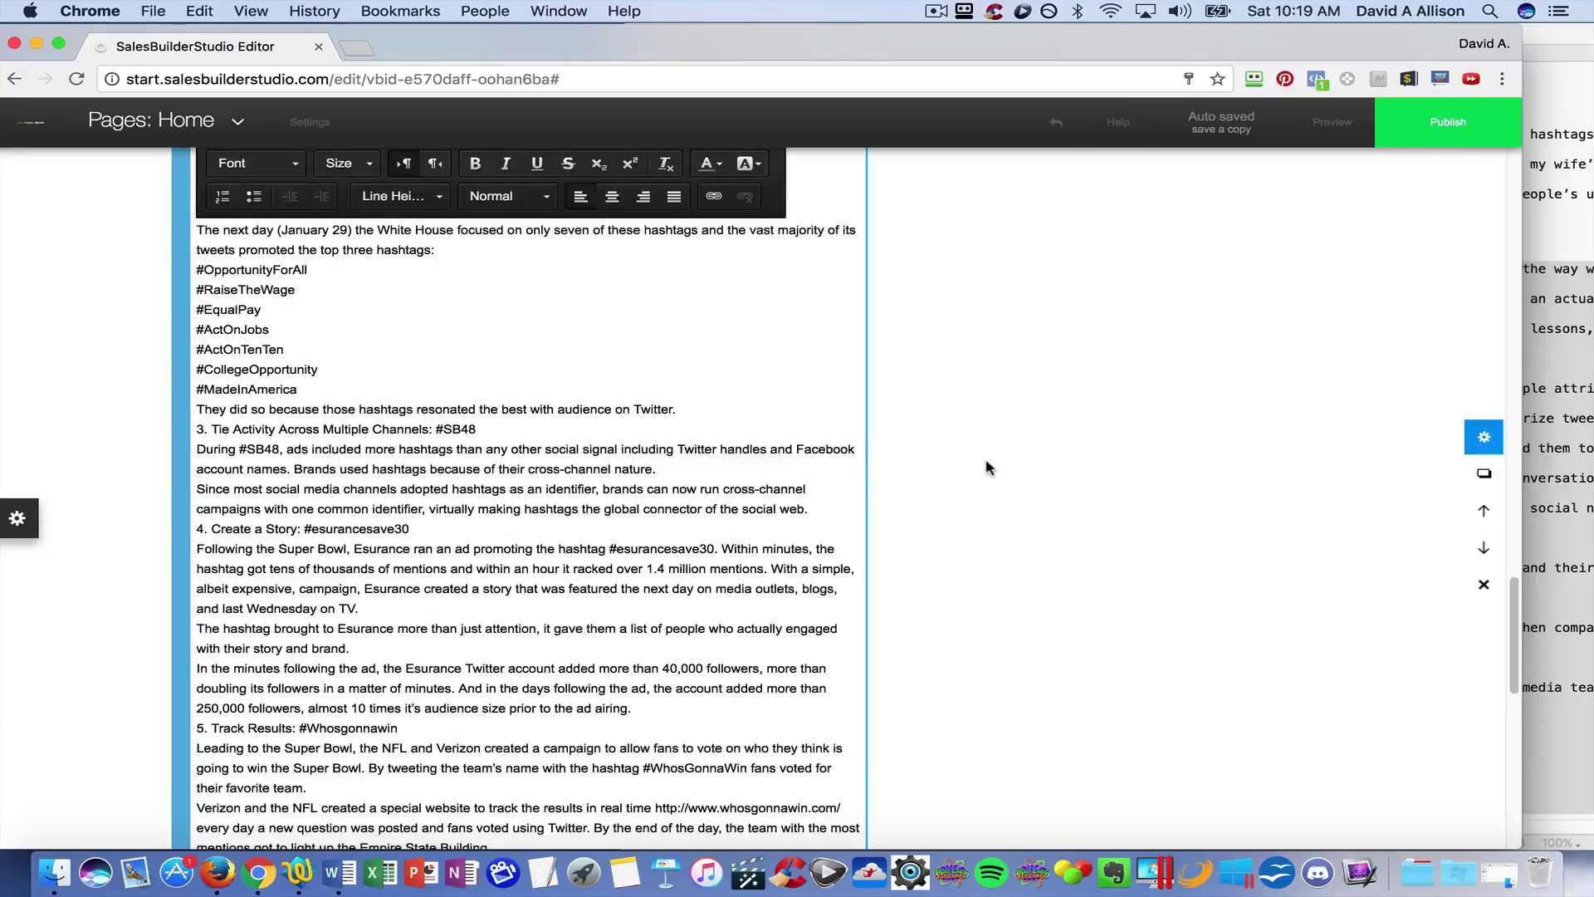
click(1043, 452)
- Publish the update to the live site and open the page at its free site URL
click(1449, 122)
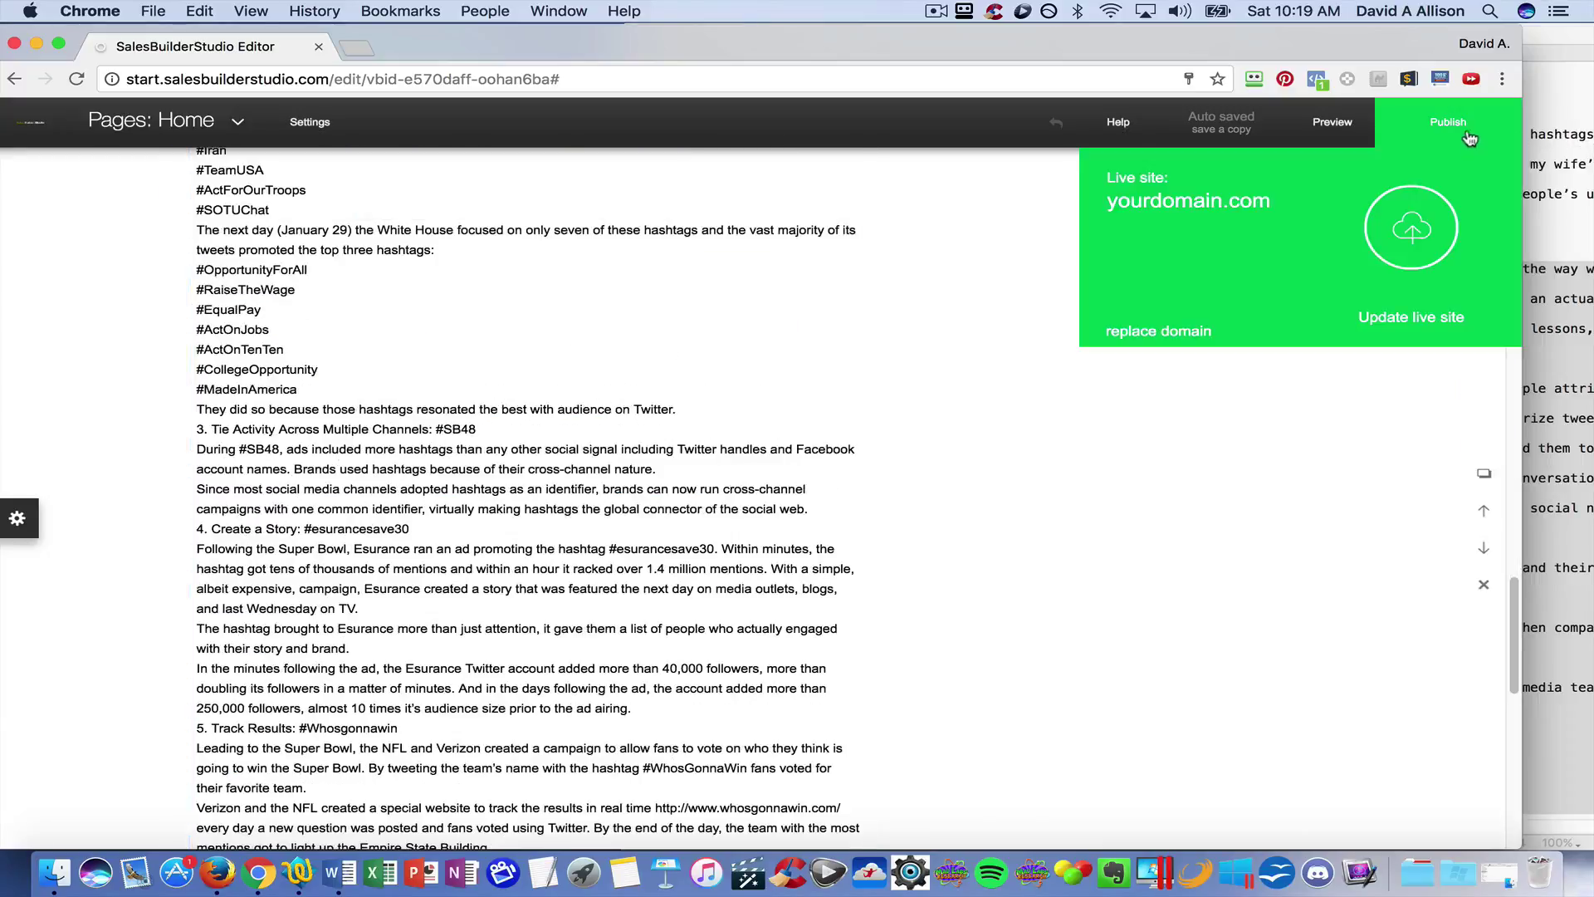
click(1416, 222)
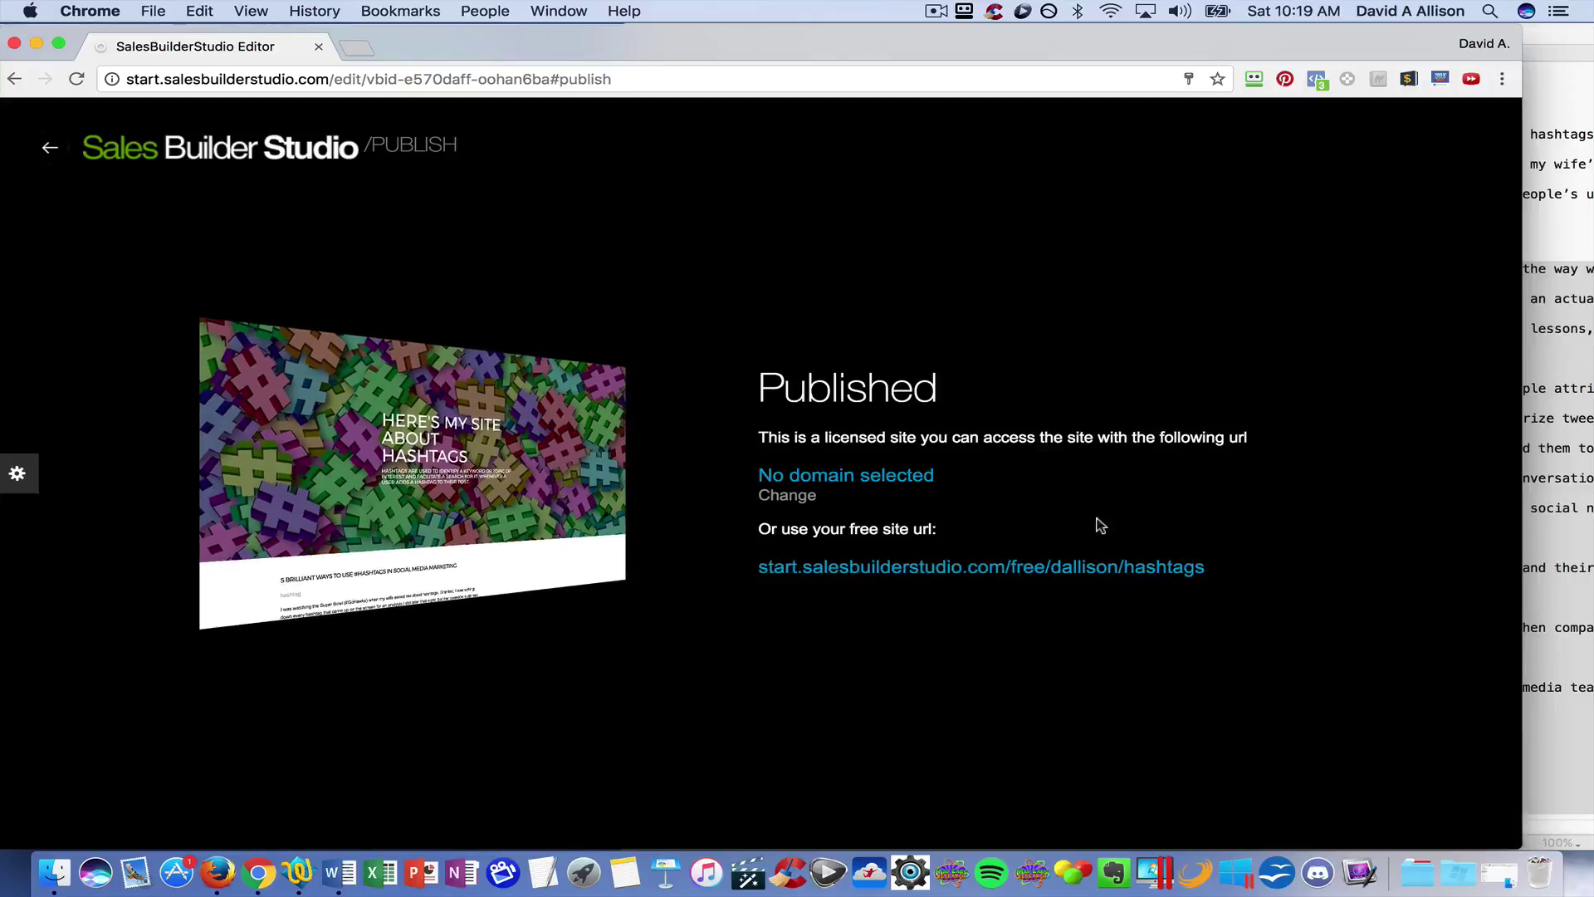
click(1038, 571)
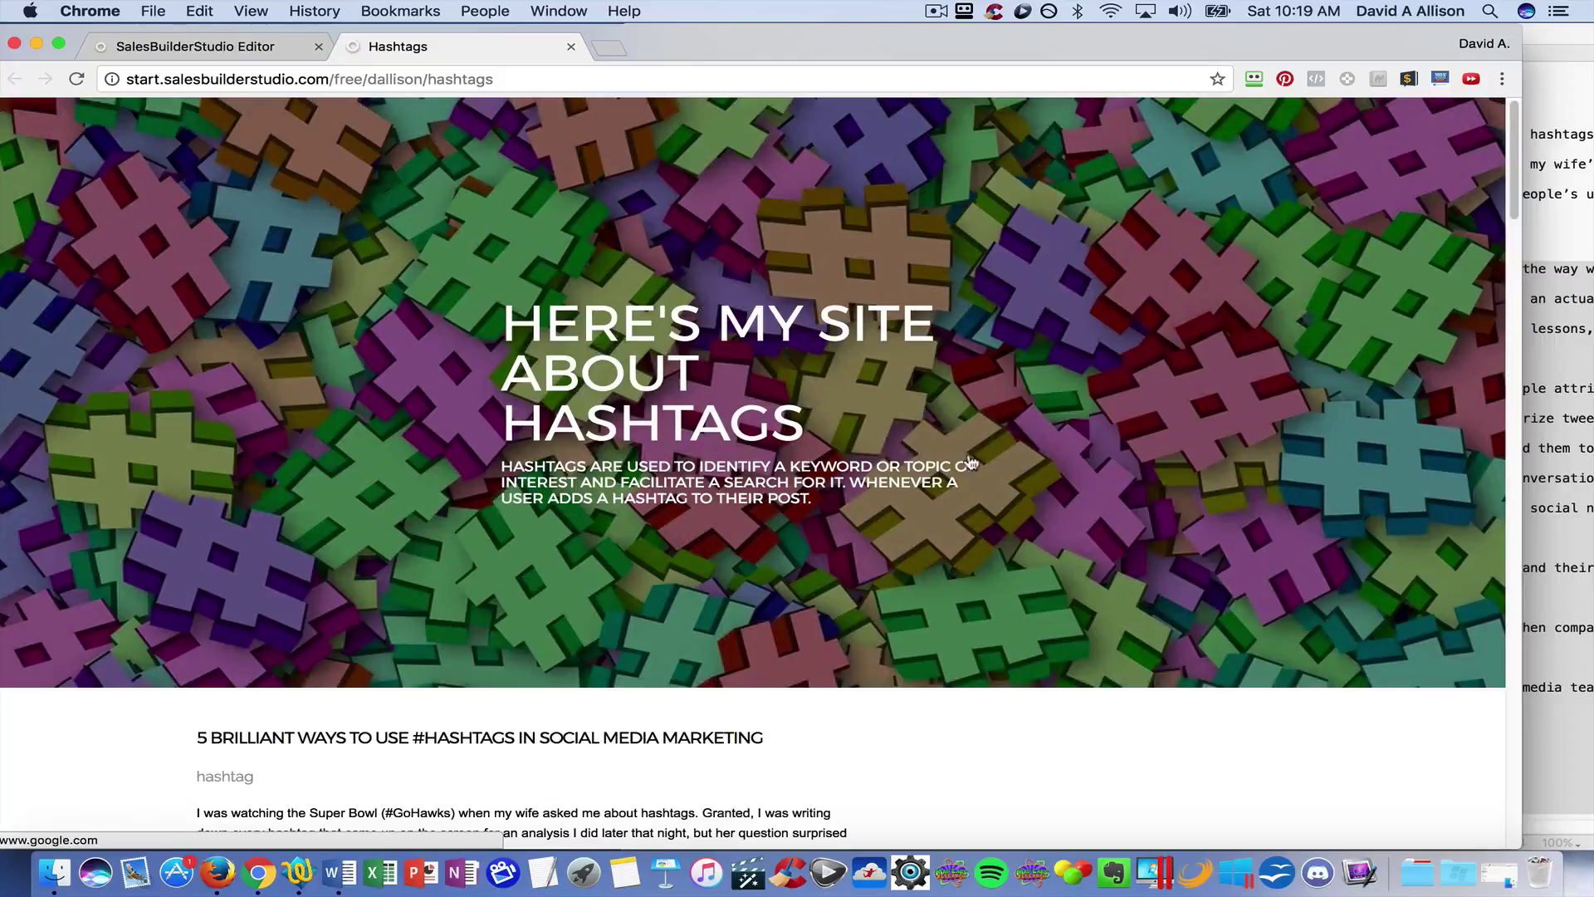
- Review the published Hashtags page from the header through the article to the feature section, and close it
scroll(971, 462, down, 3)
scroll(971, 462, down, 15)
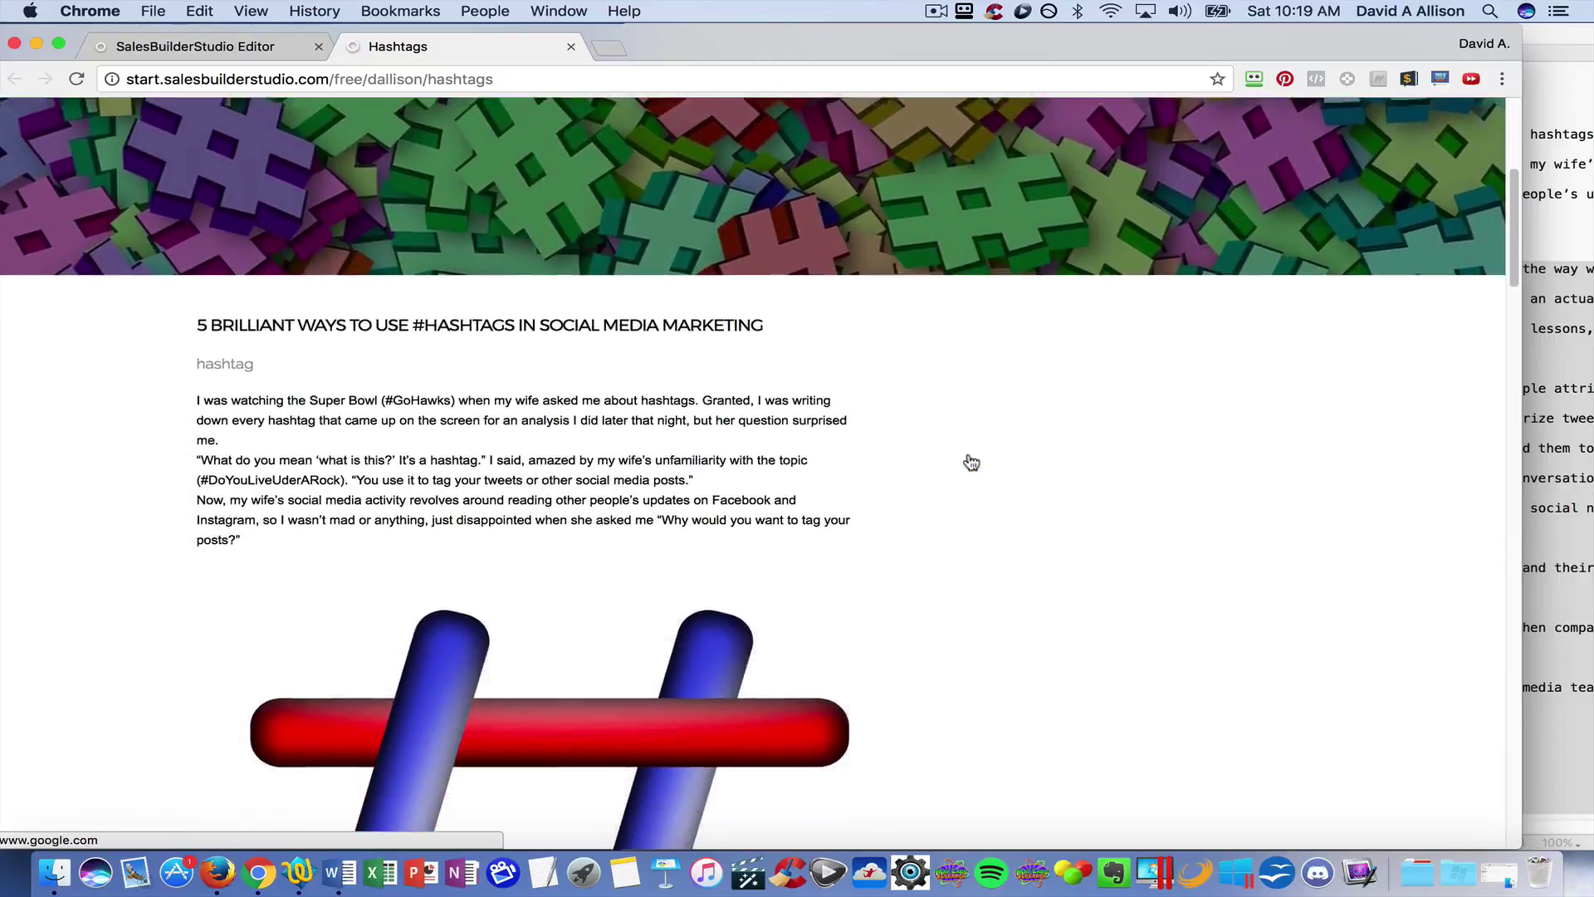
scroll(971, 462, down, 20)
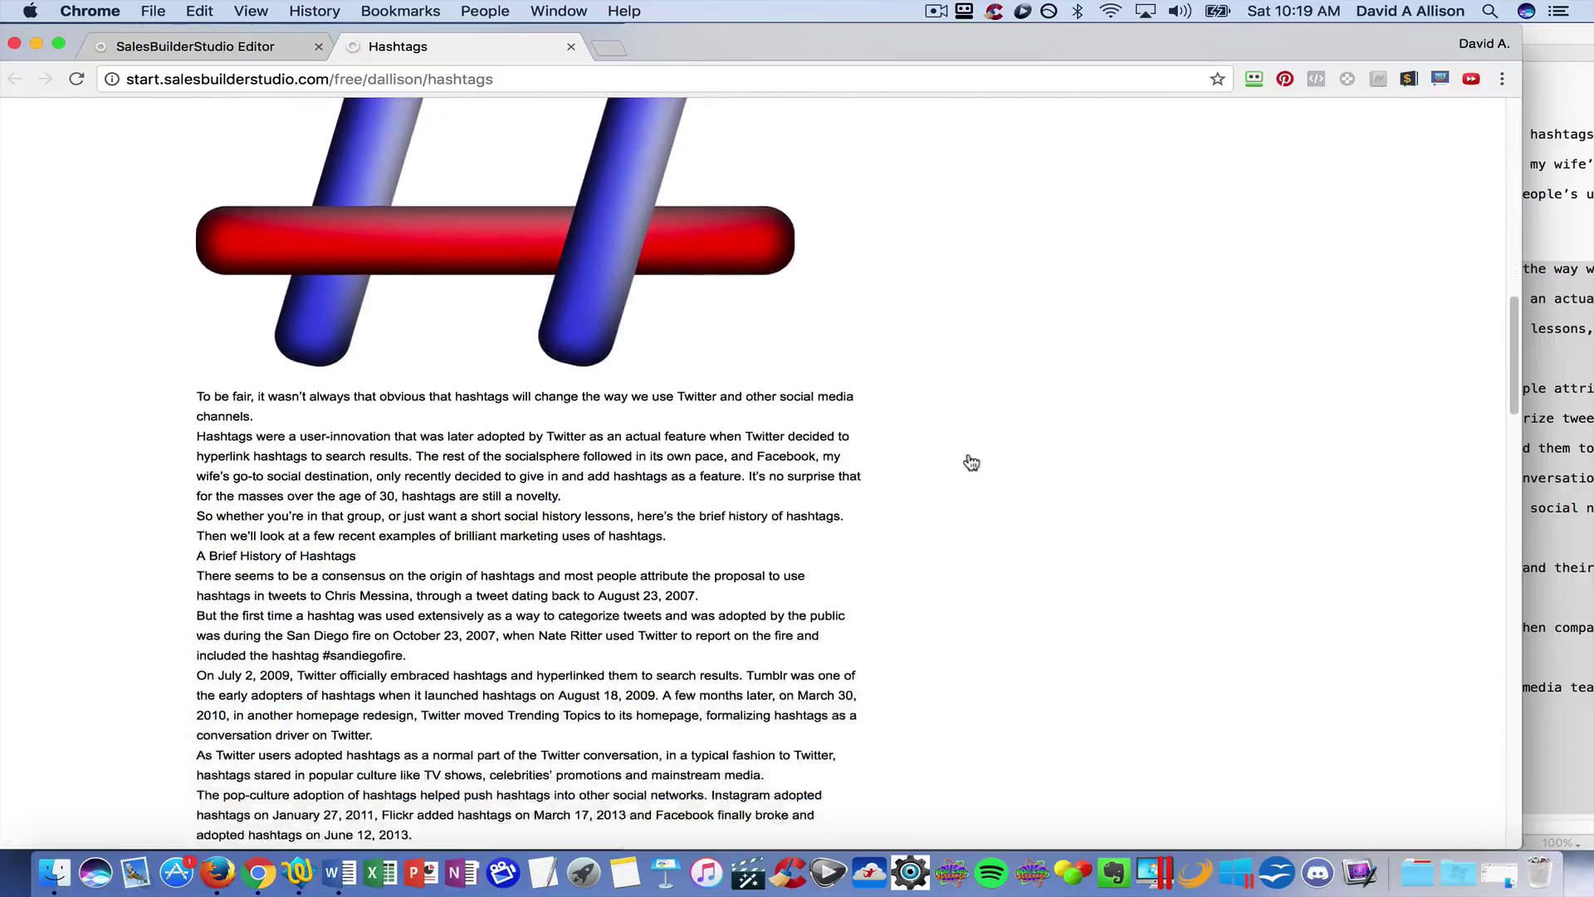
scroll(972, 462, down, 20)
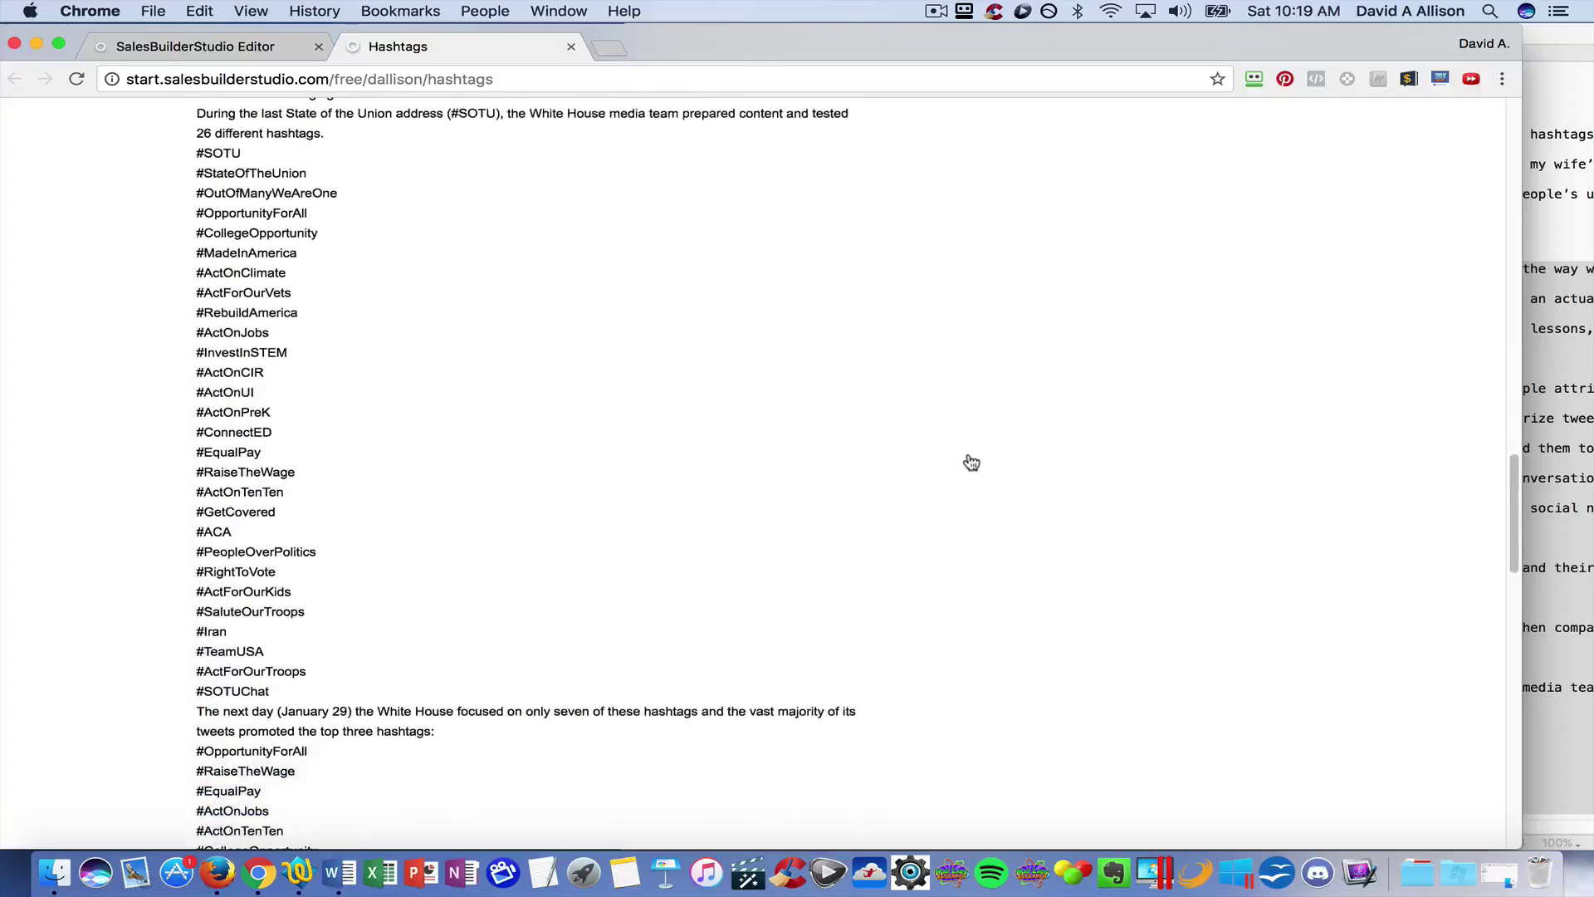
scroll(972, 462, down, 8)
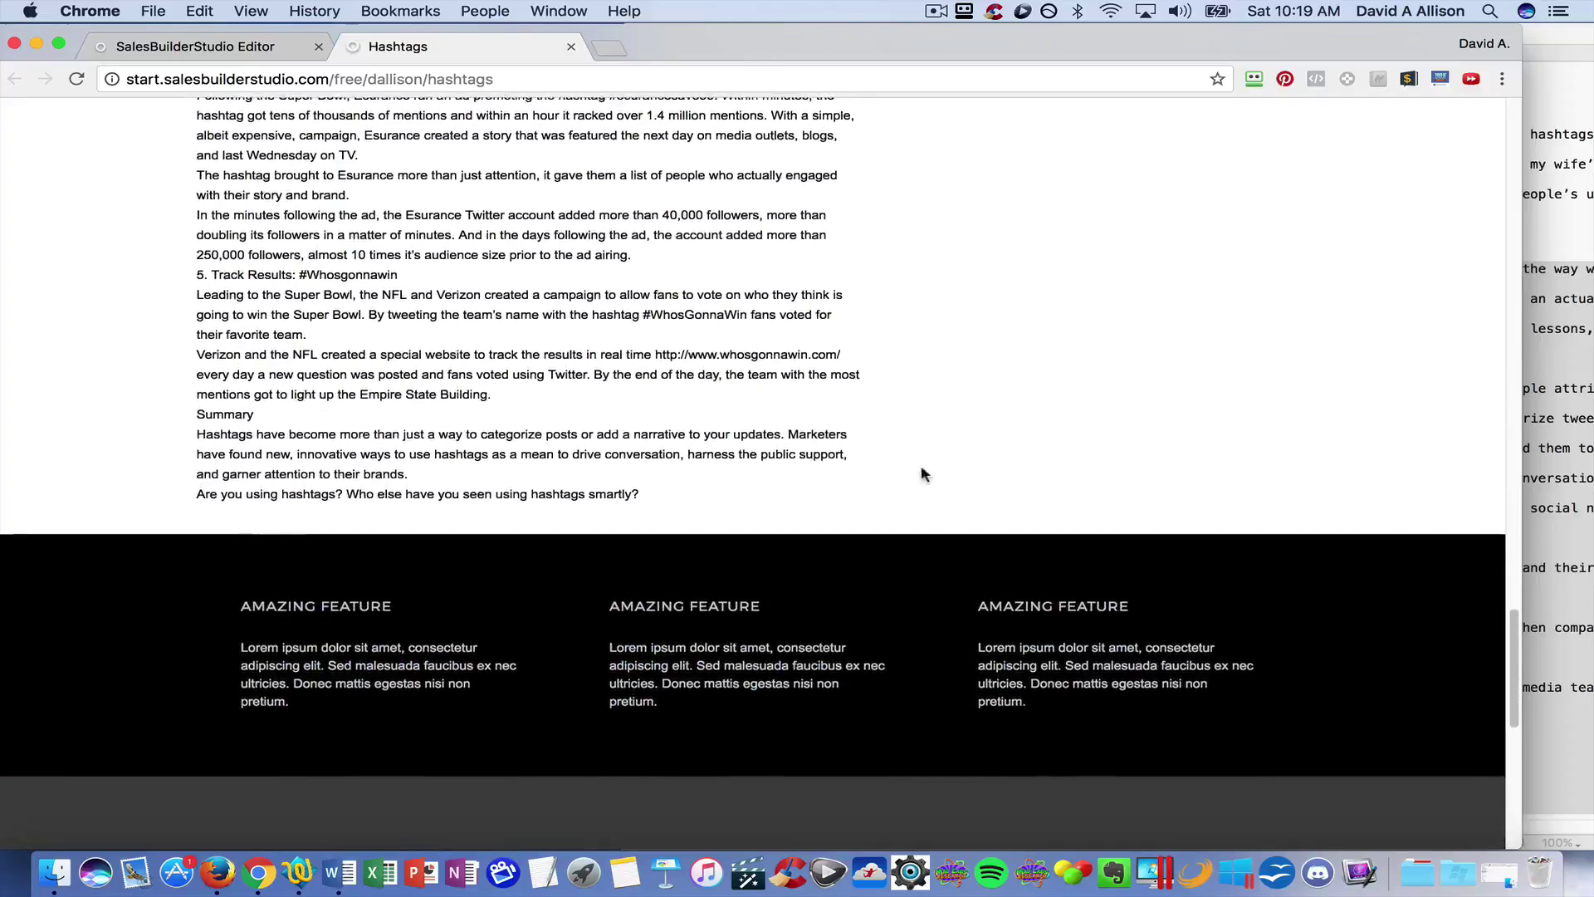
scroll(689, 446, up, 20)
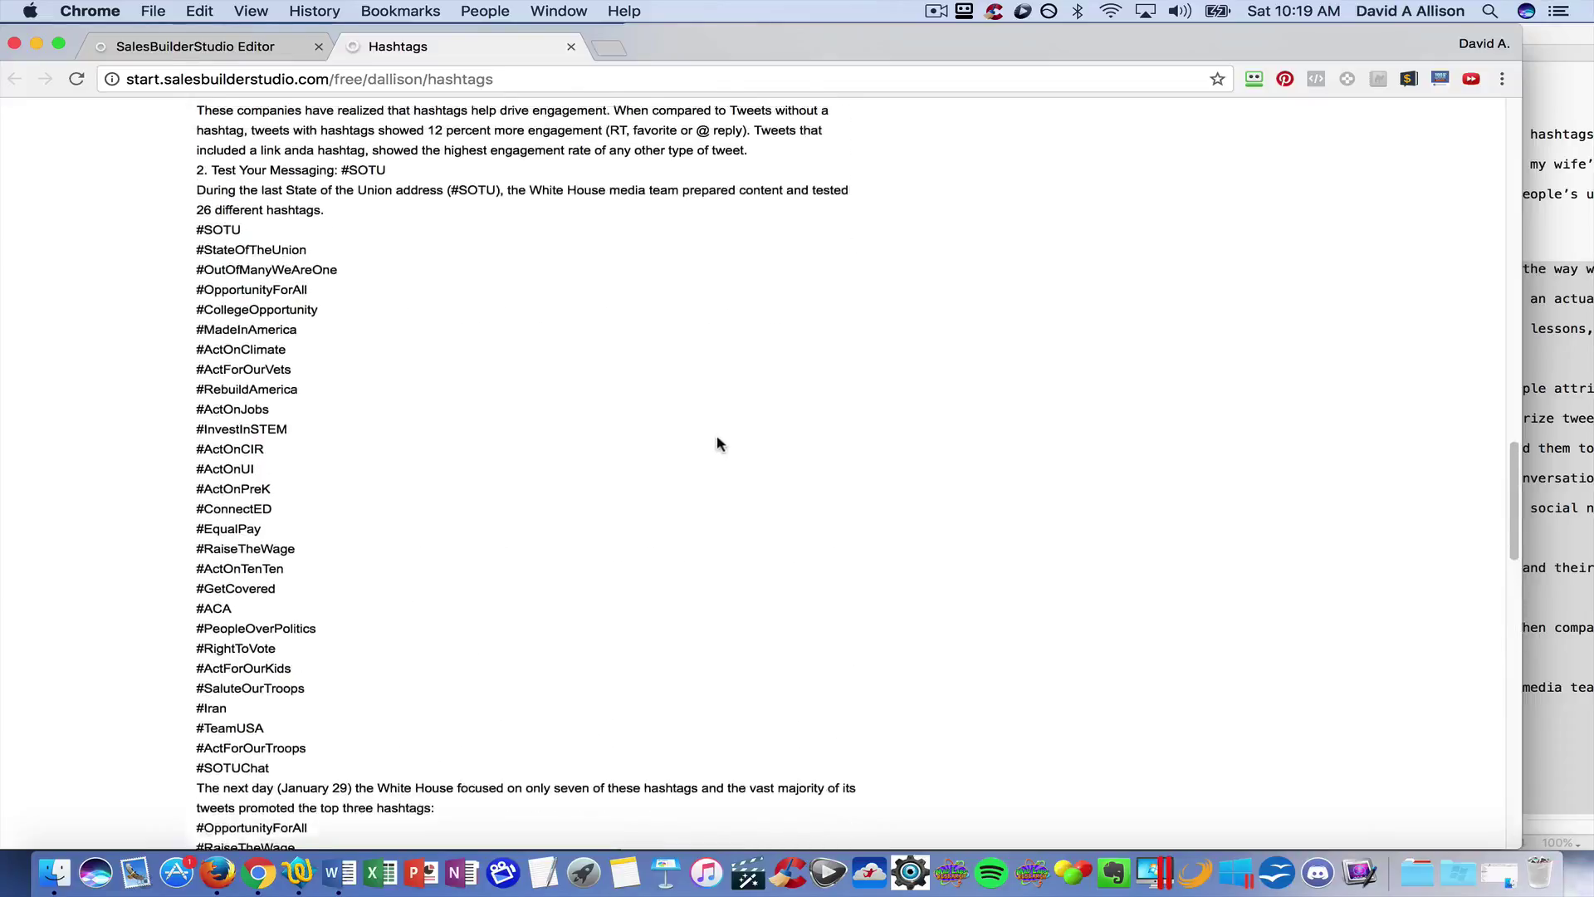
scroll(719, 439, up, 20)
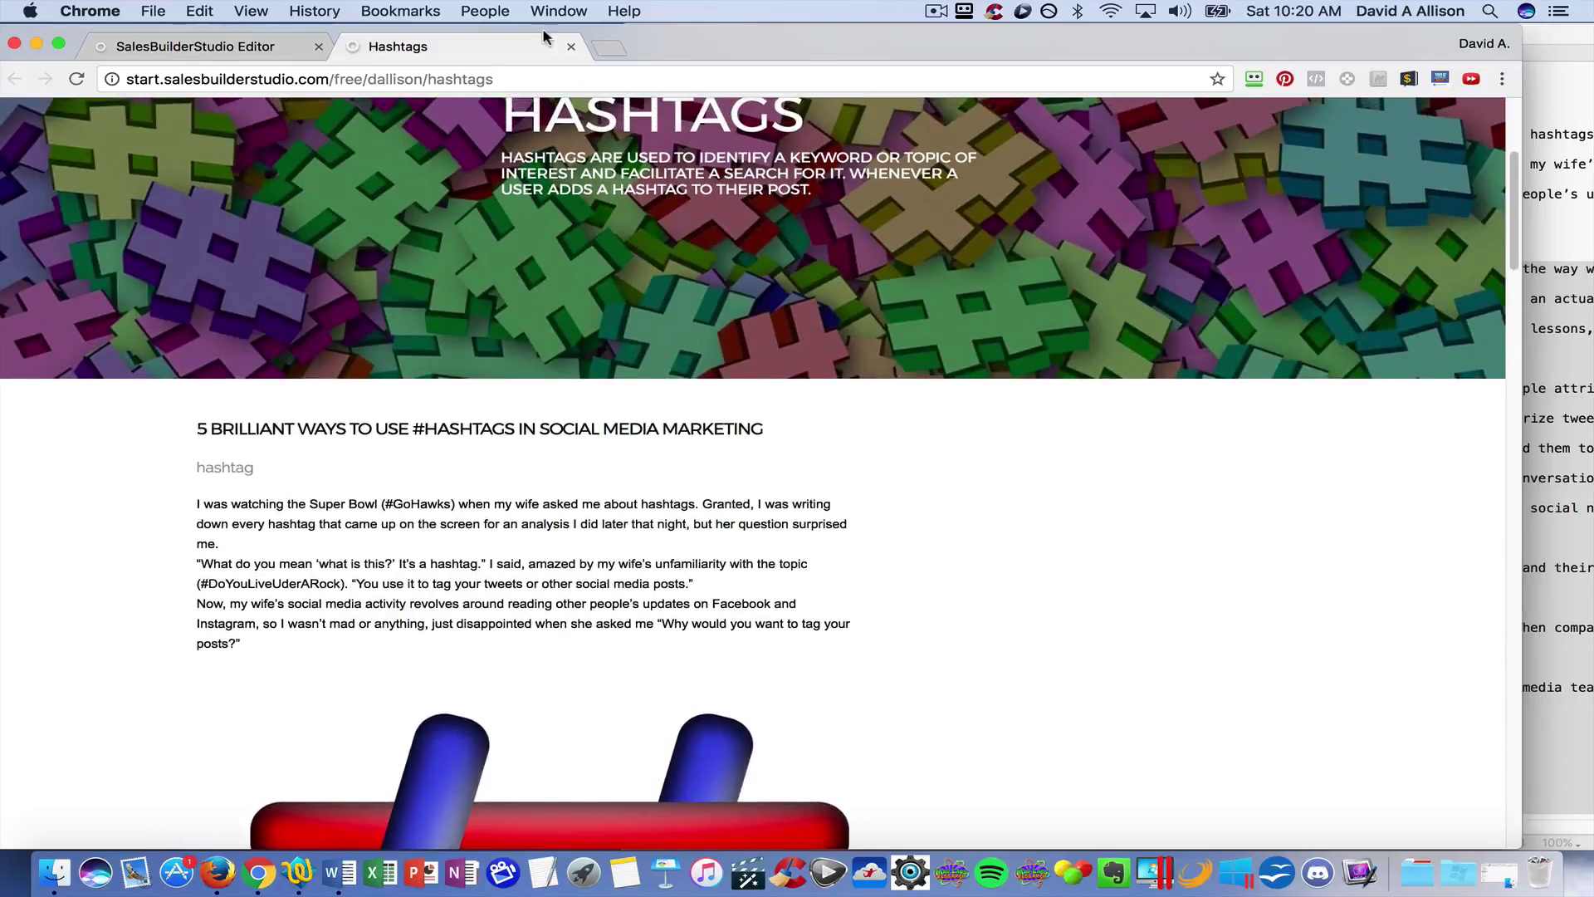
click(570, 47)
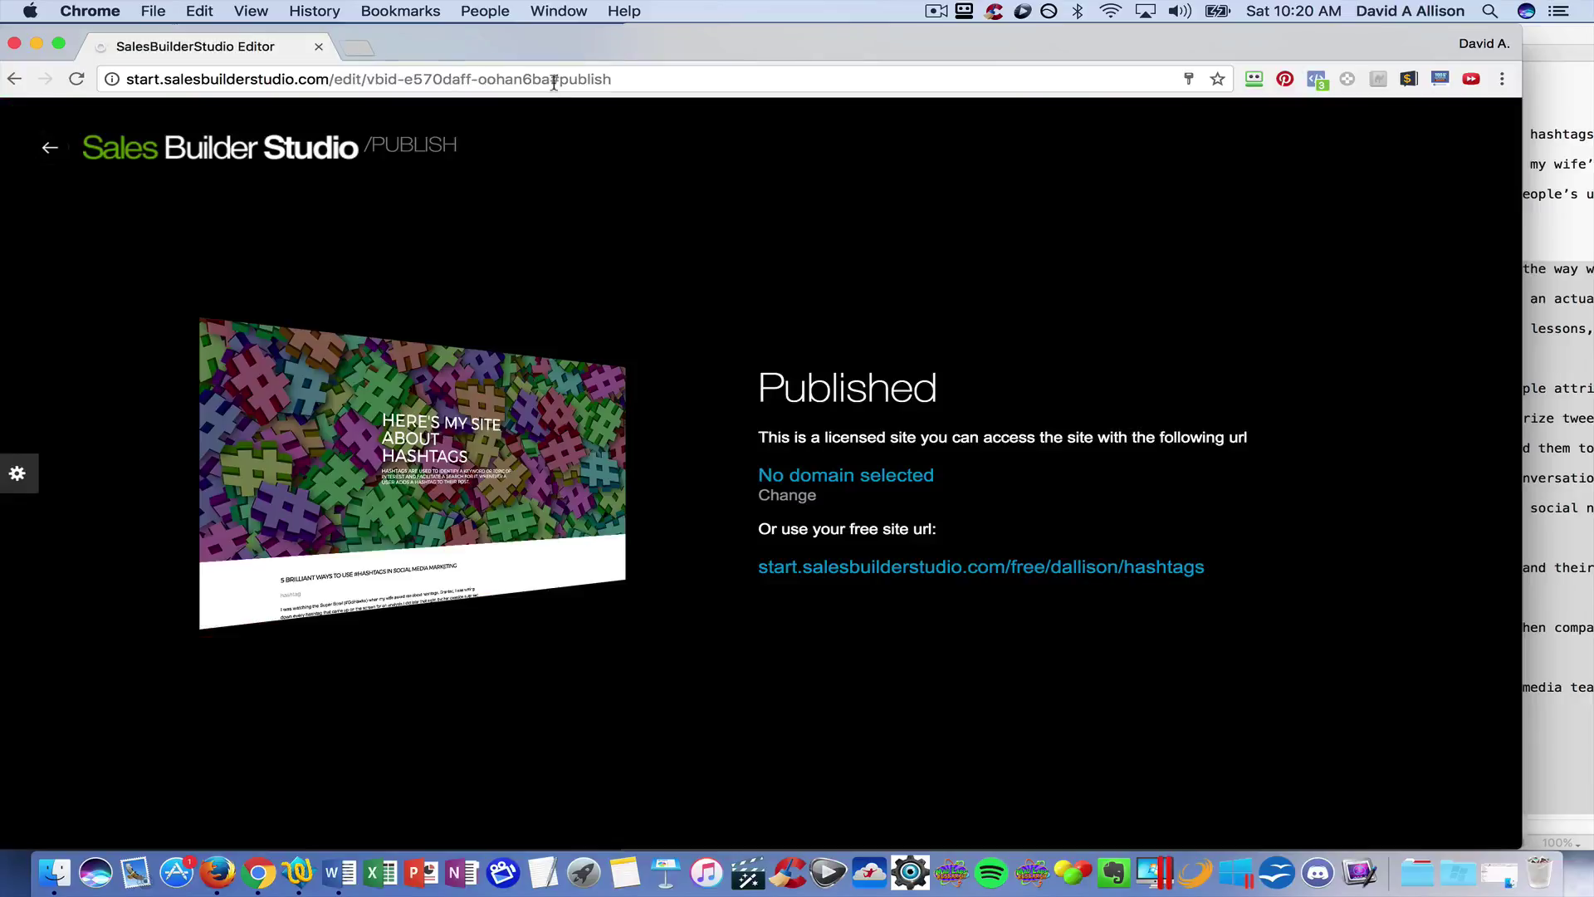
- Return to the page editor and add the "Drop a line." form section between the hashtag header and the article
click(53, 152)
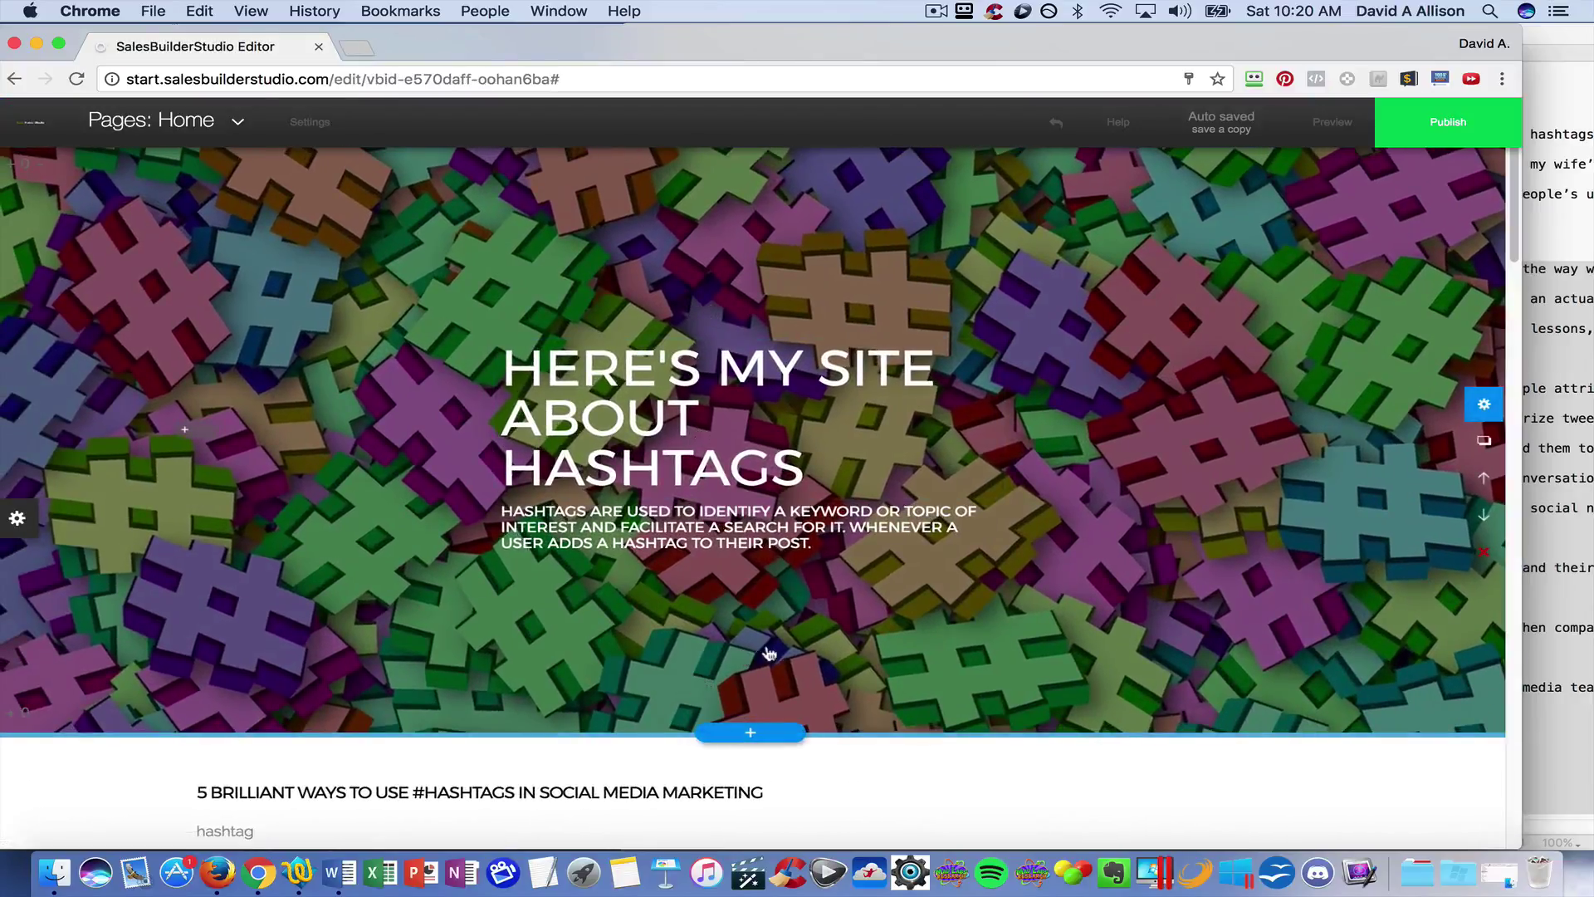
scroll(845, 625, down, 10)
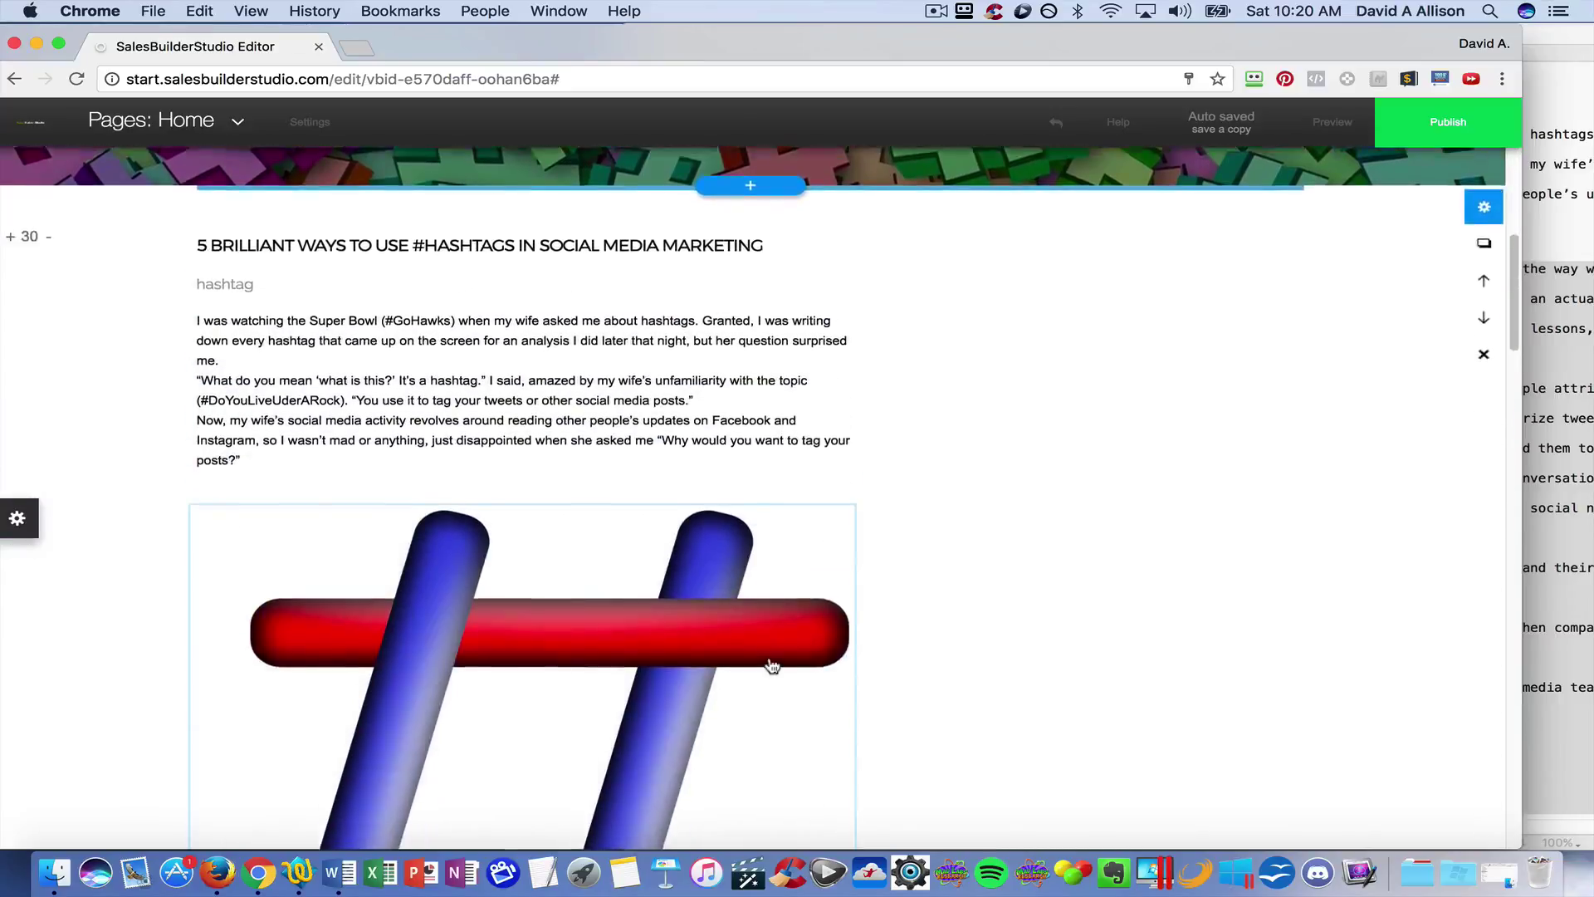
scroll(777, 669, down, 20)
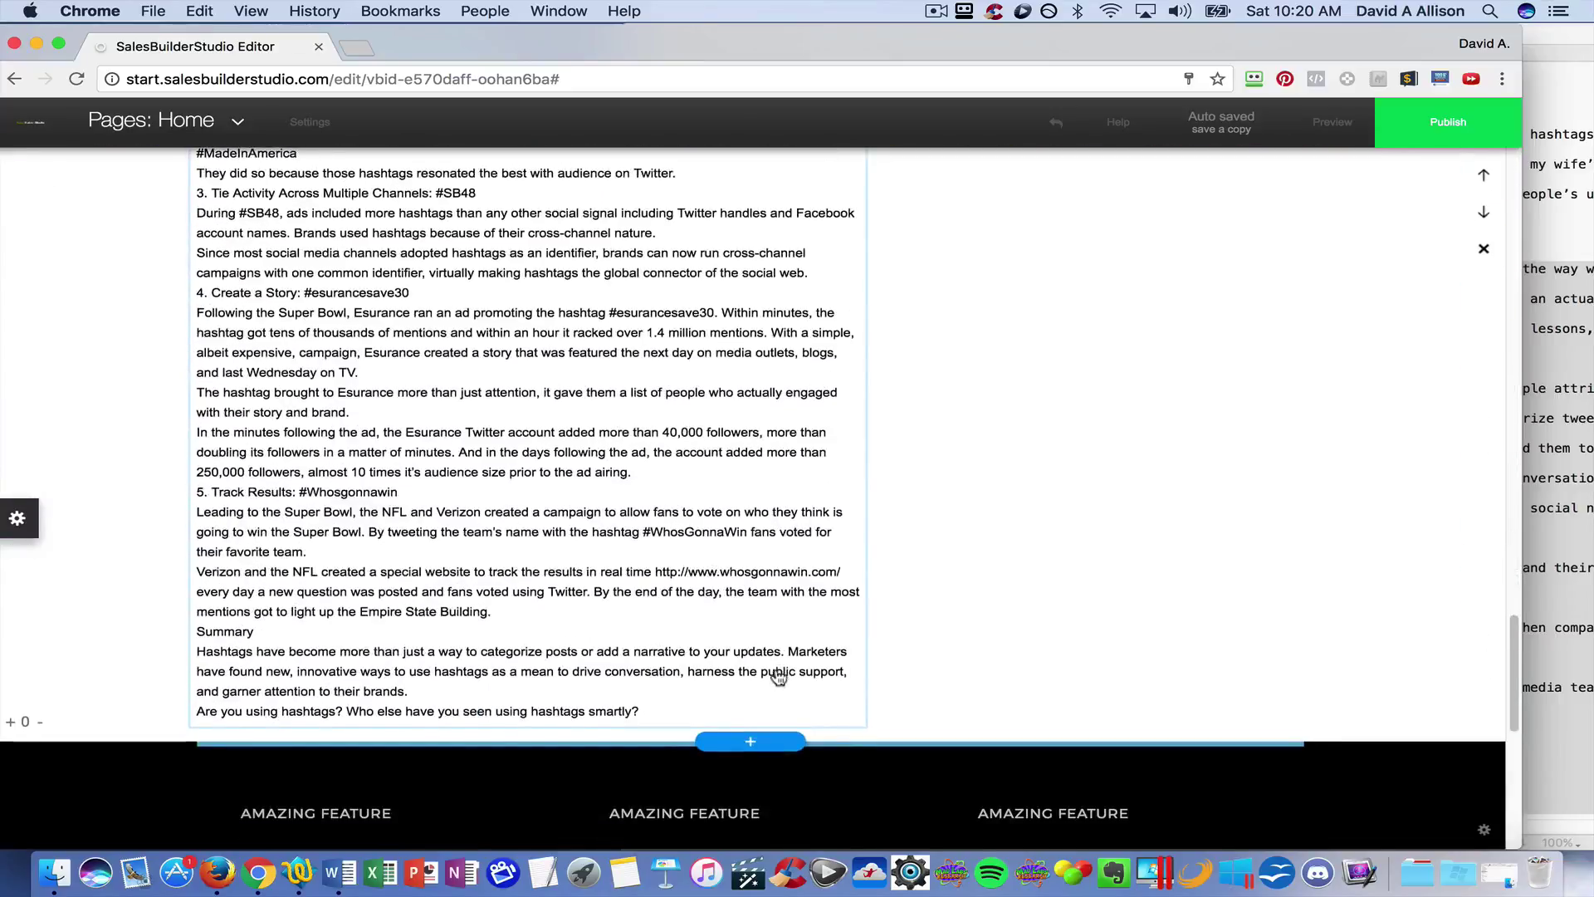
scroll(759, 710, up, 20)
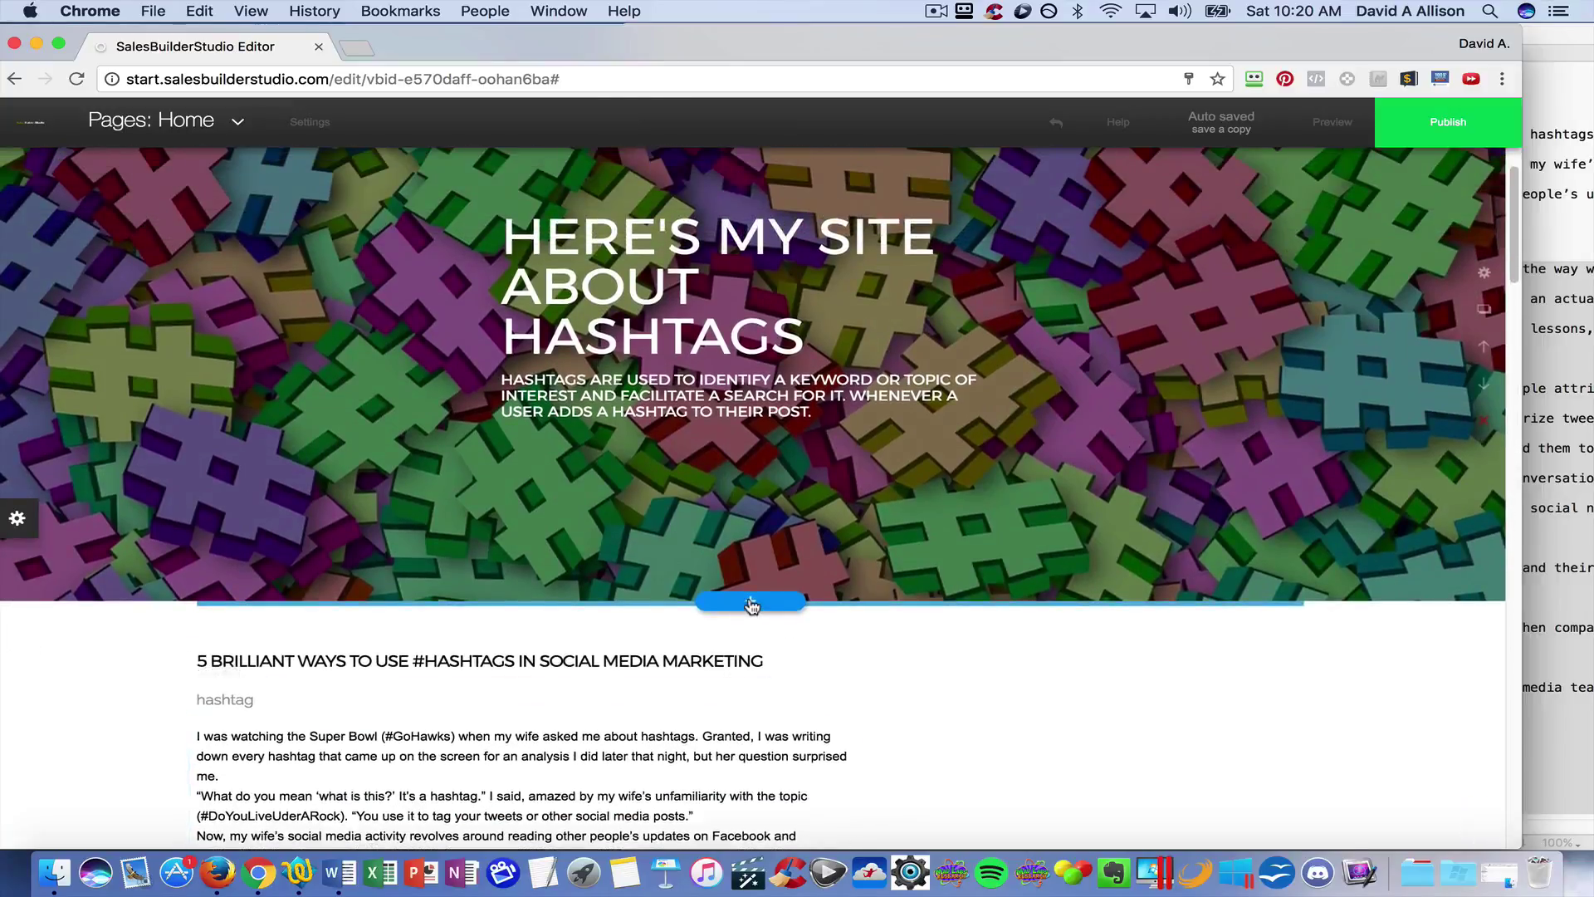
click(749, 598)
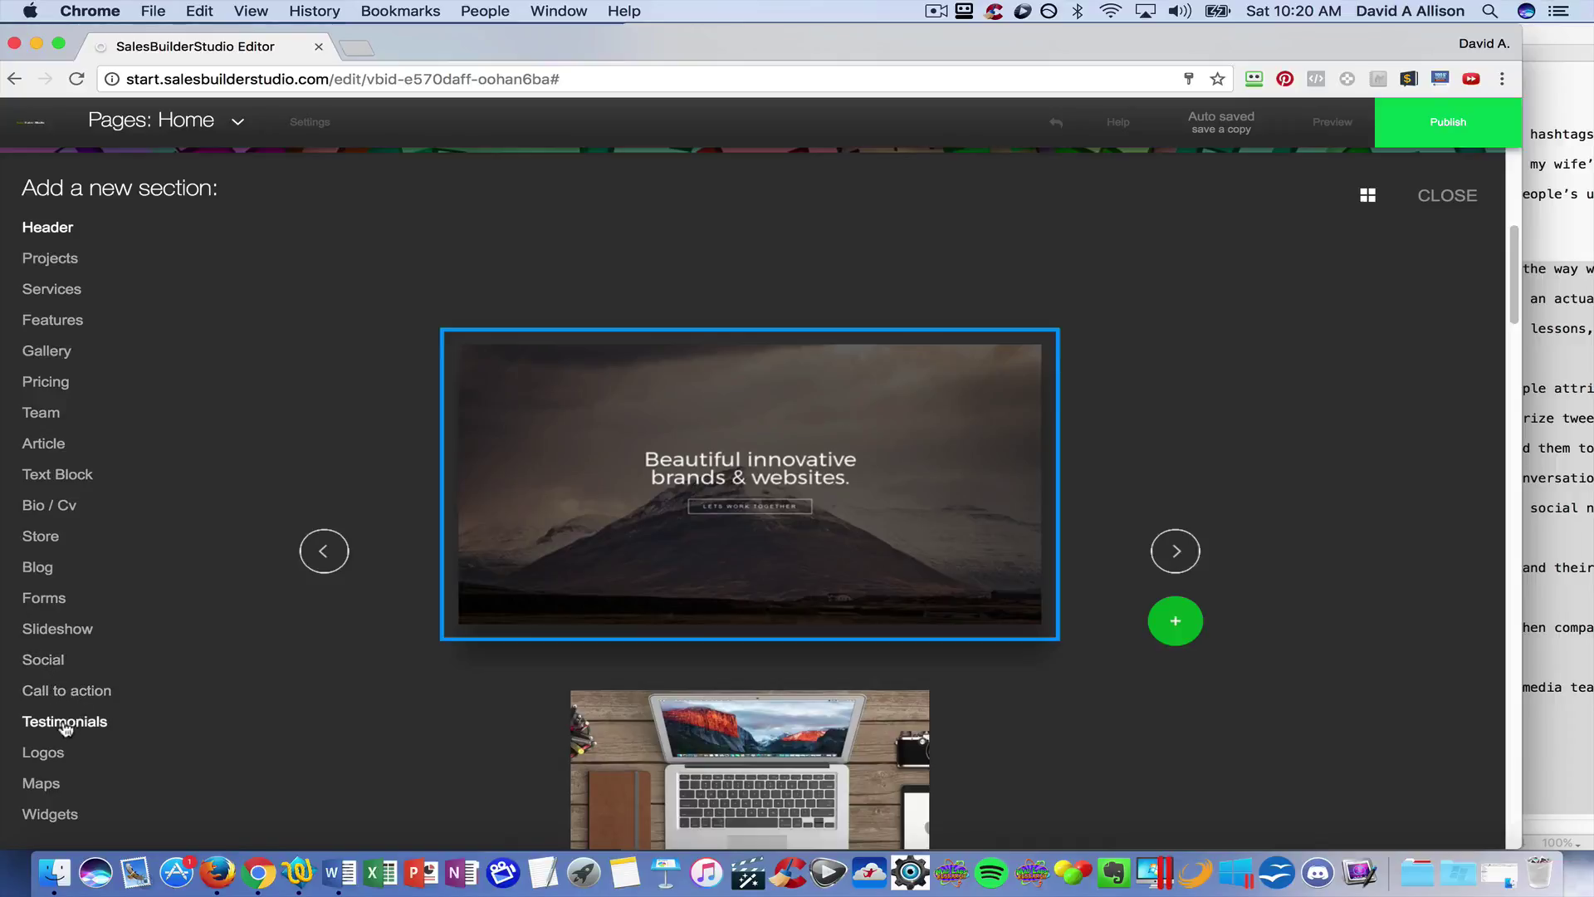
click(48, 599)
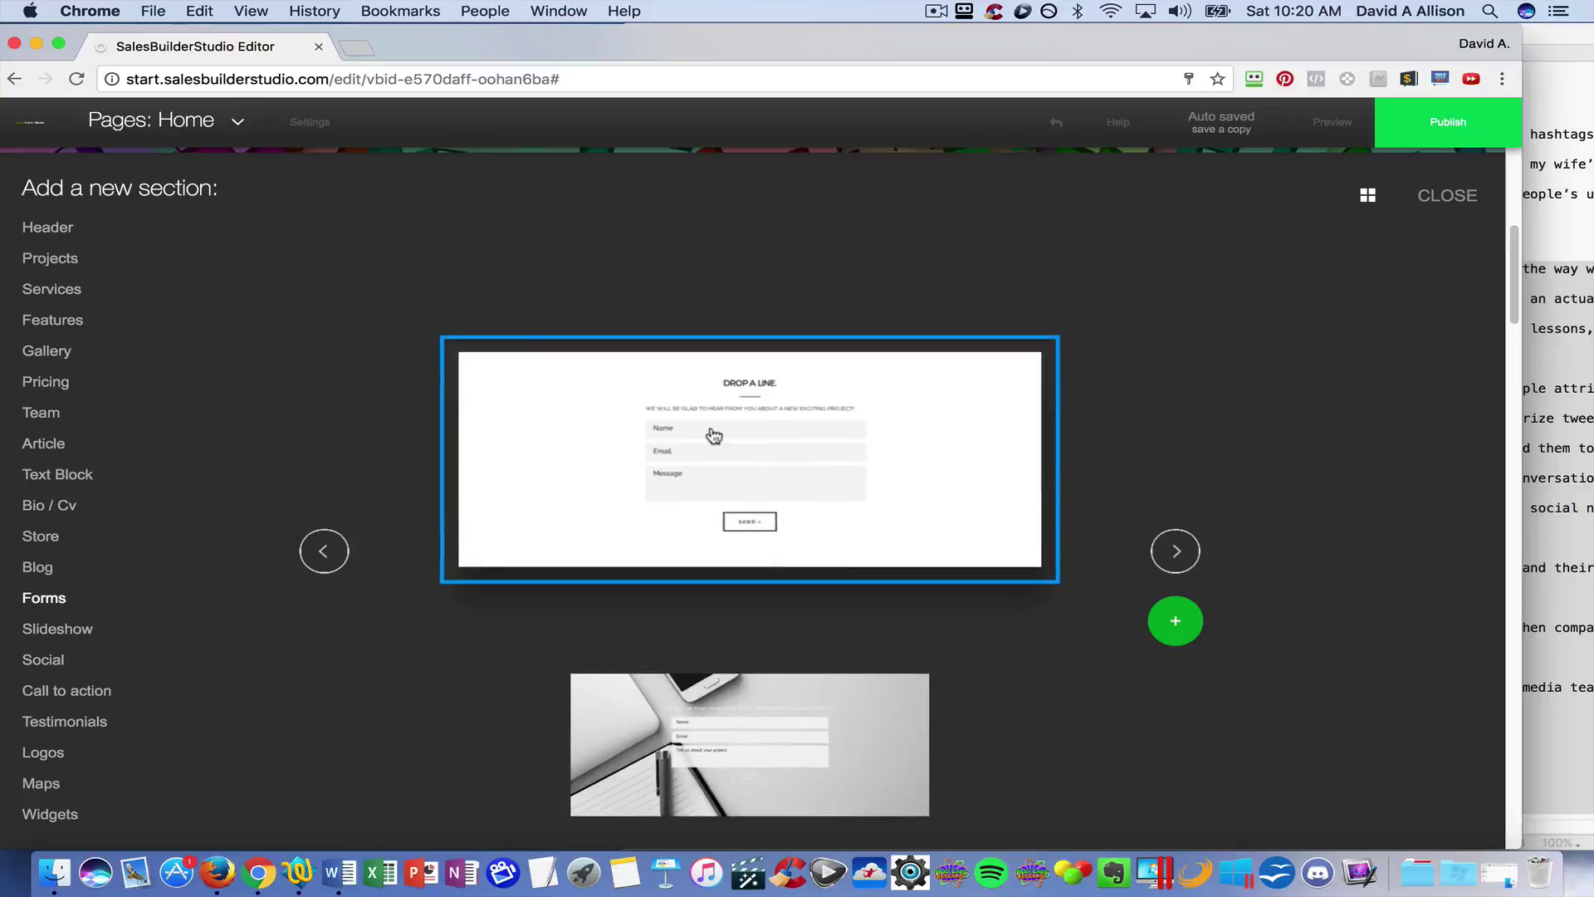
click(783, 439)
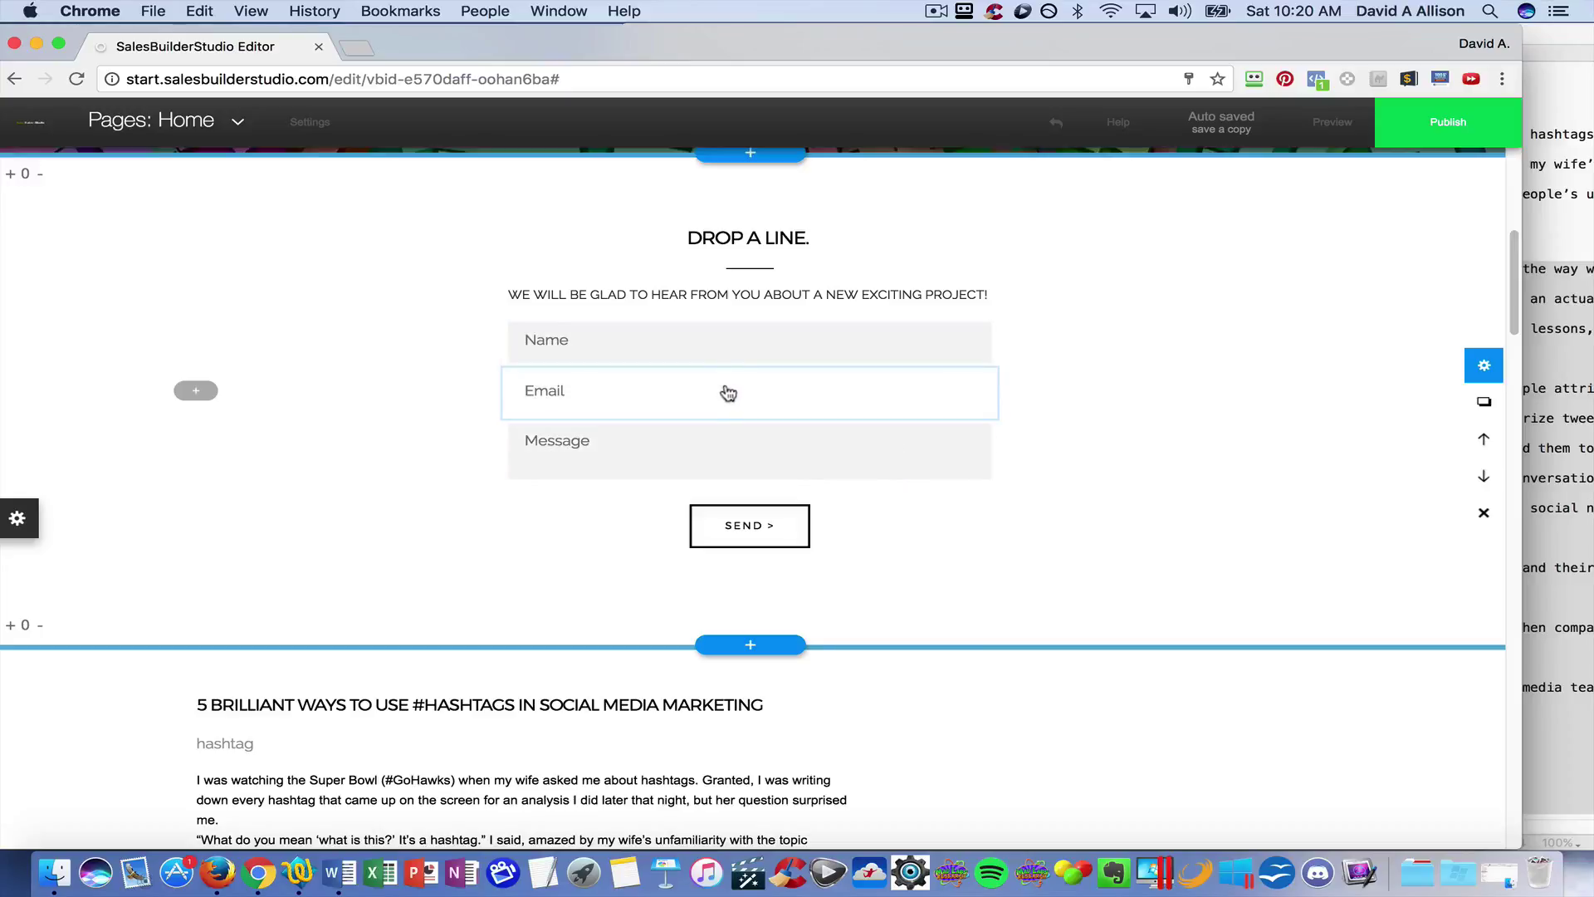
- Delete the Name field from the "Drop a line." form
click(732, 342)
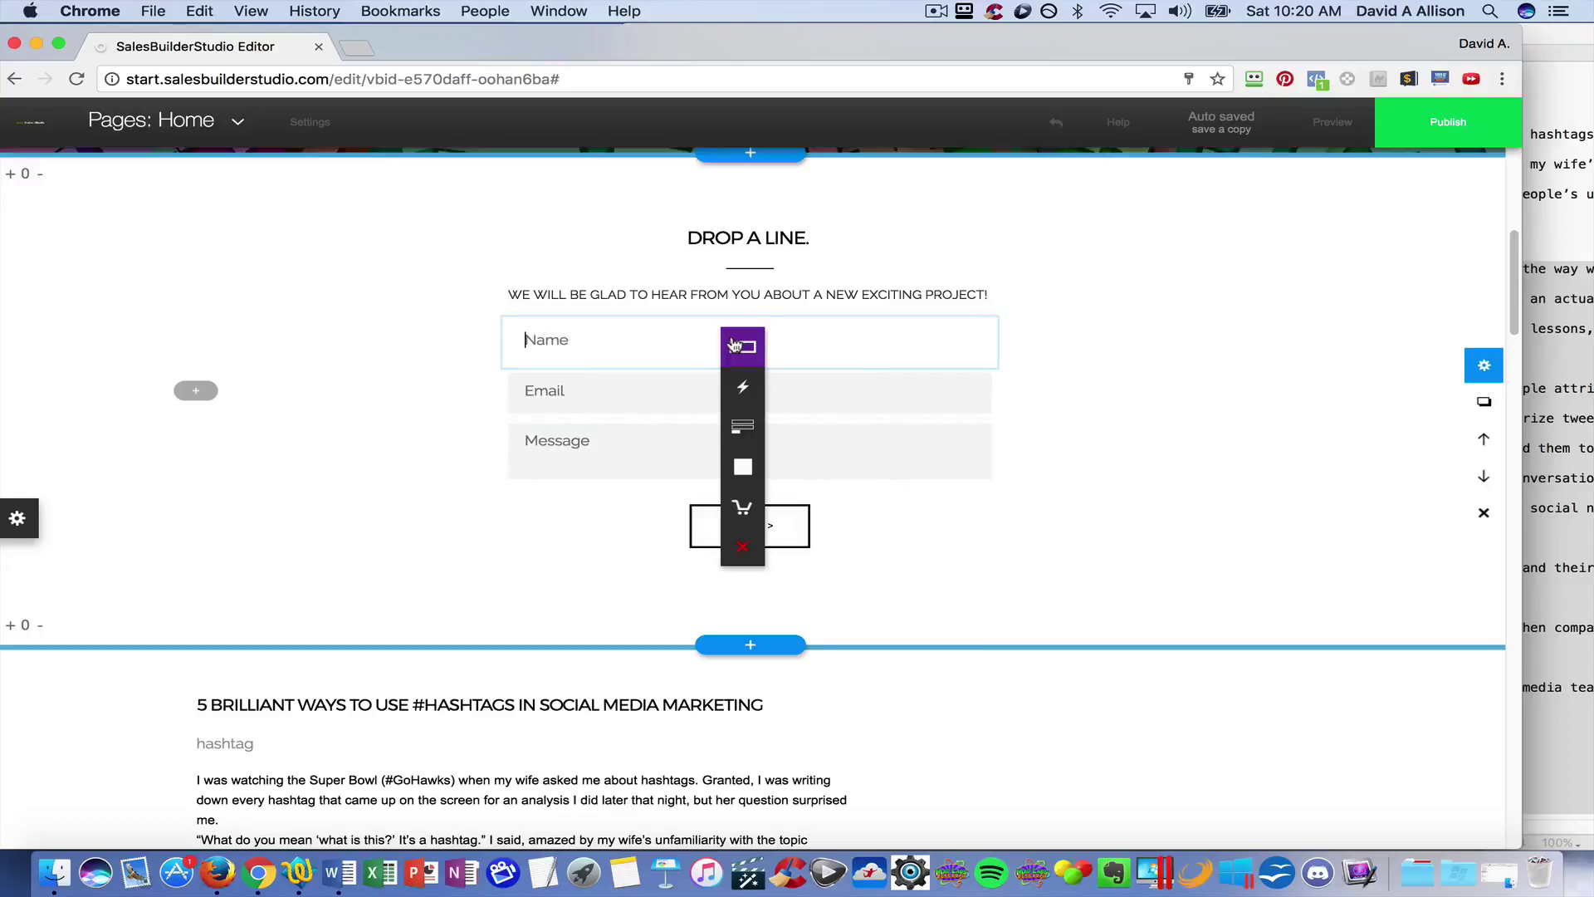
click(781, 346)
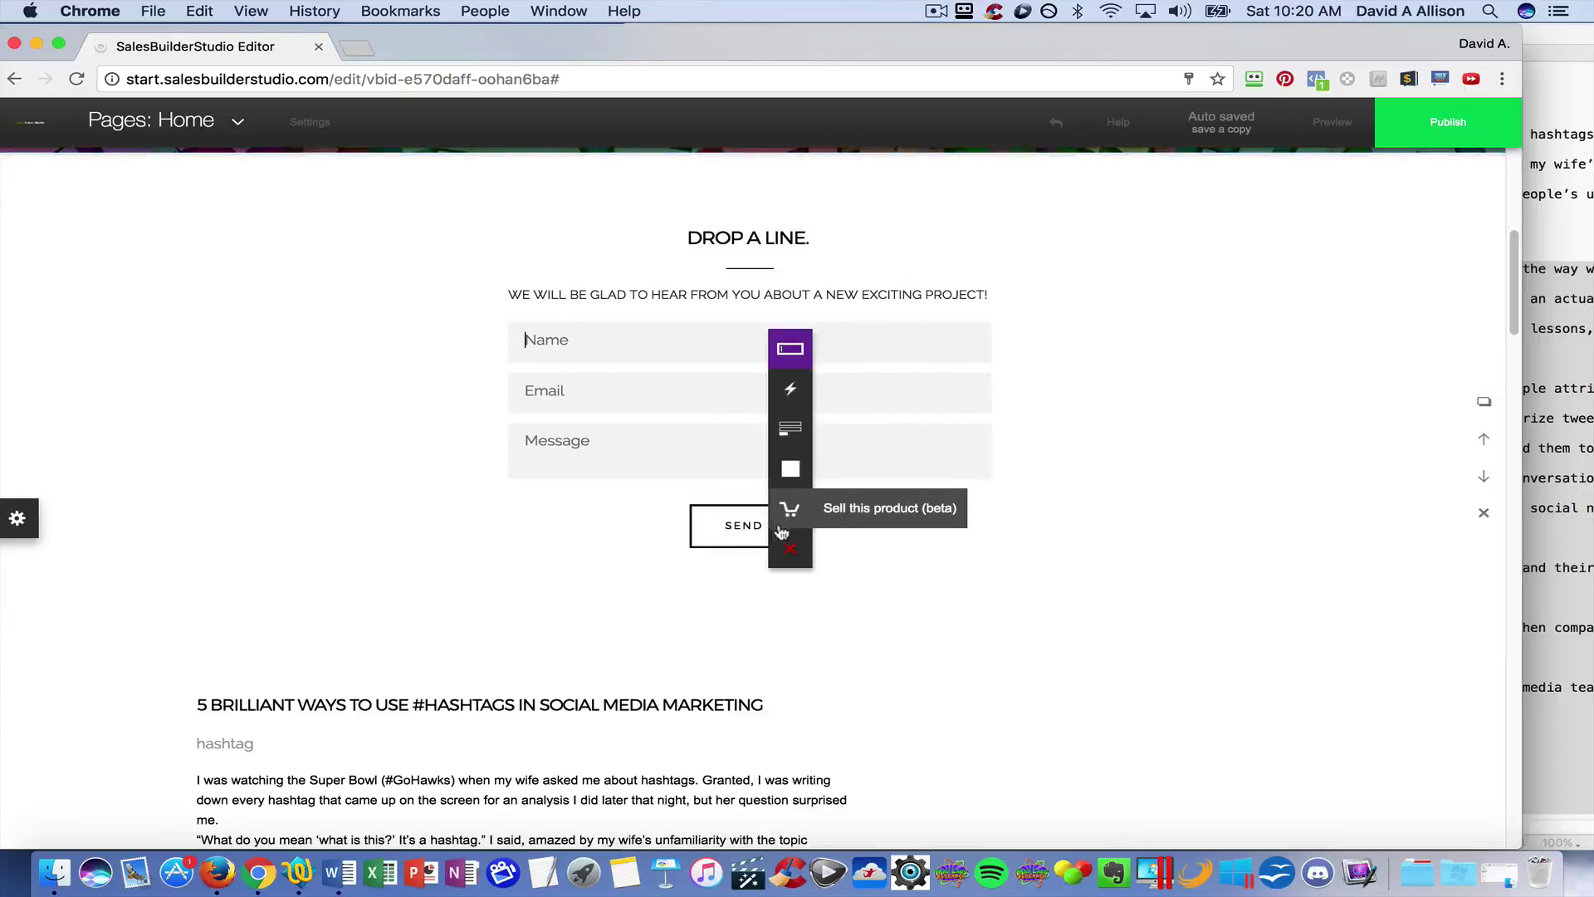
click(791, 552)
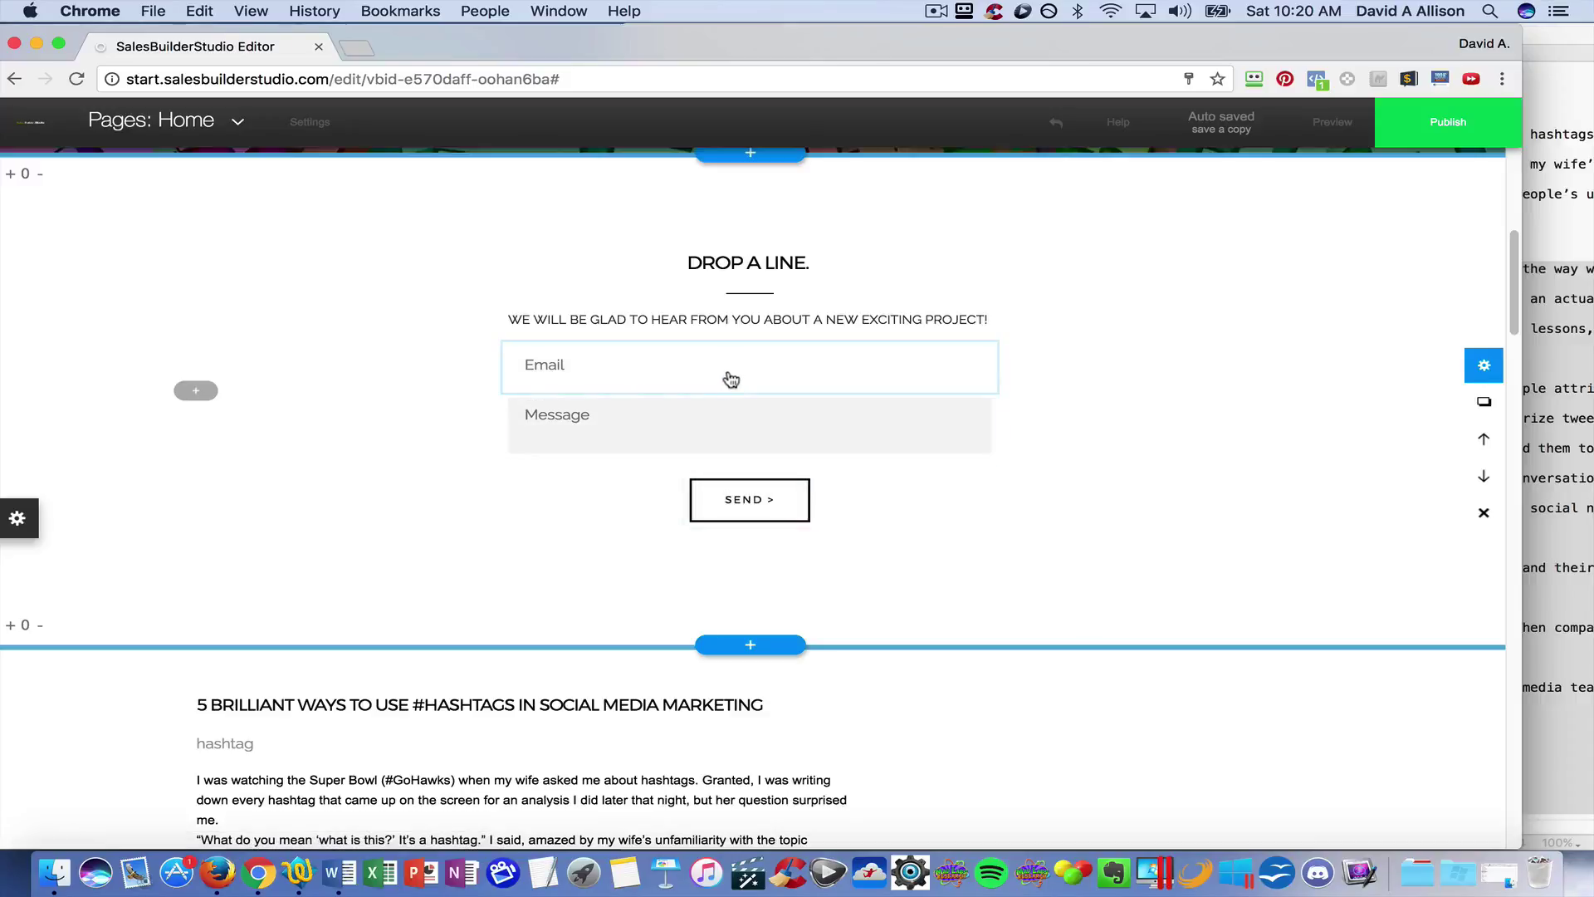
- Set the "Drop a line." form's submission action to add user to a mailing list
click(730, 371)
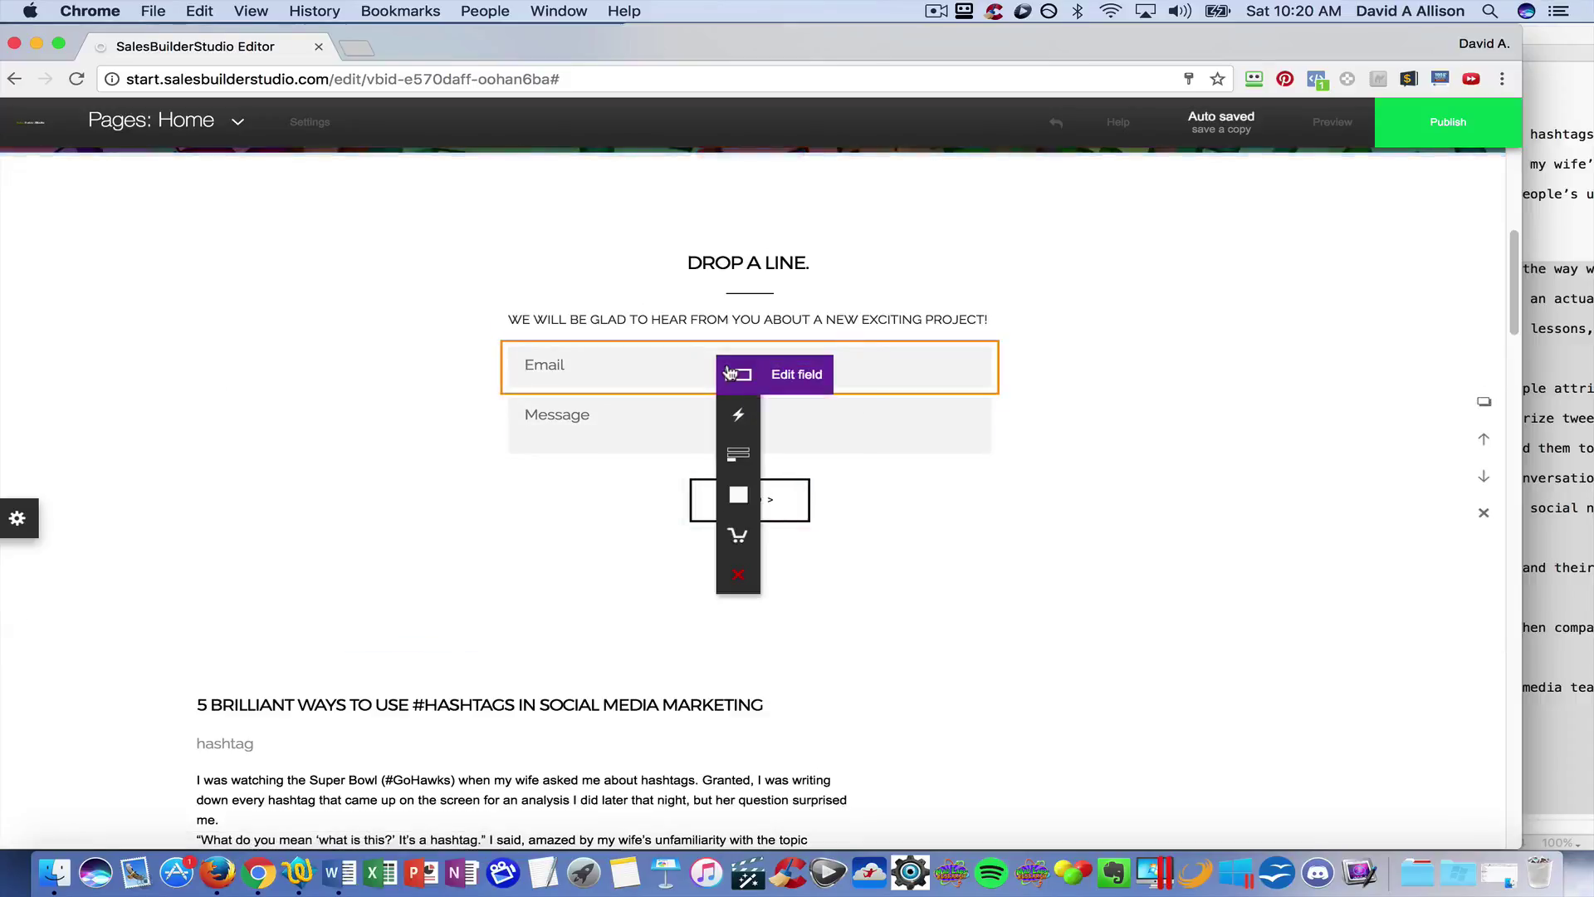
click(737, 456)
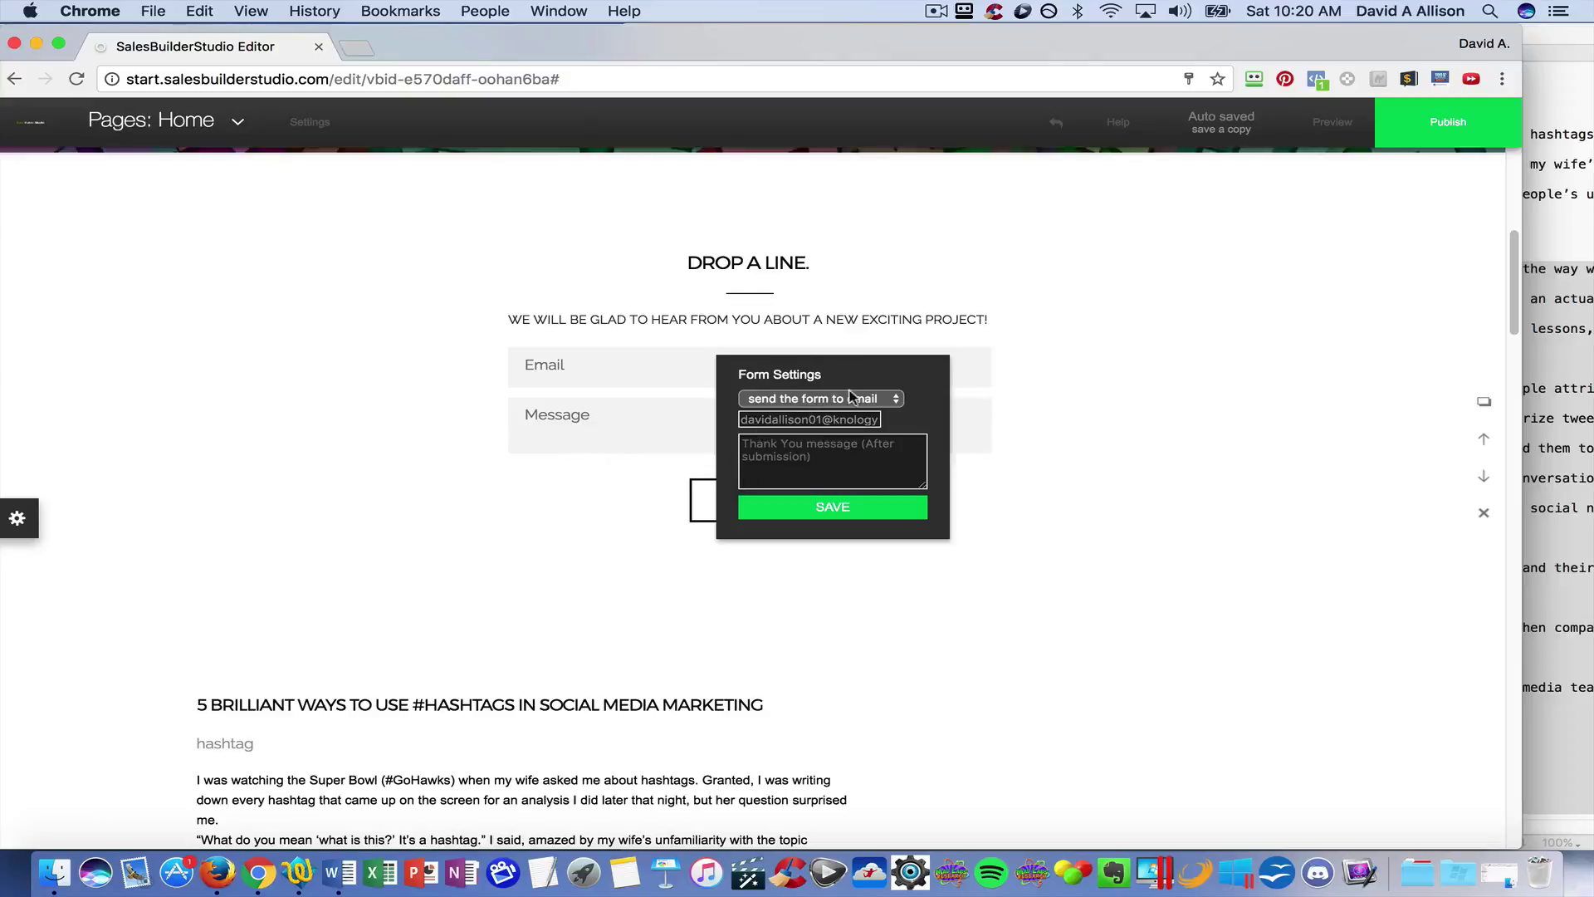
click(894, 406)
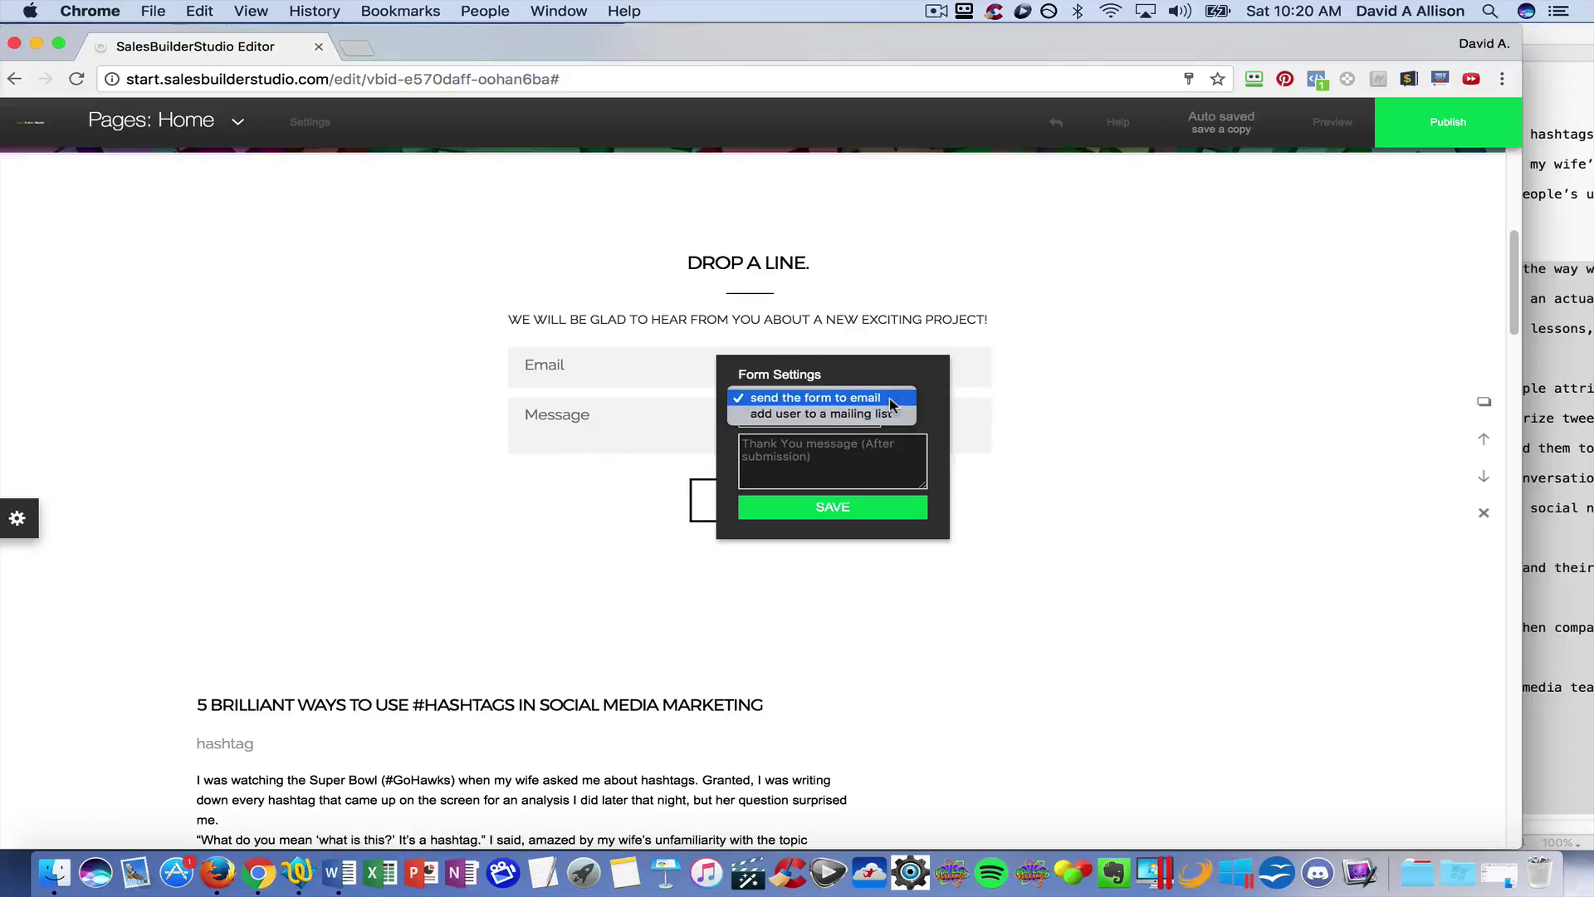
key(Down)
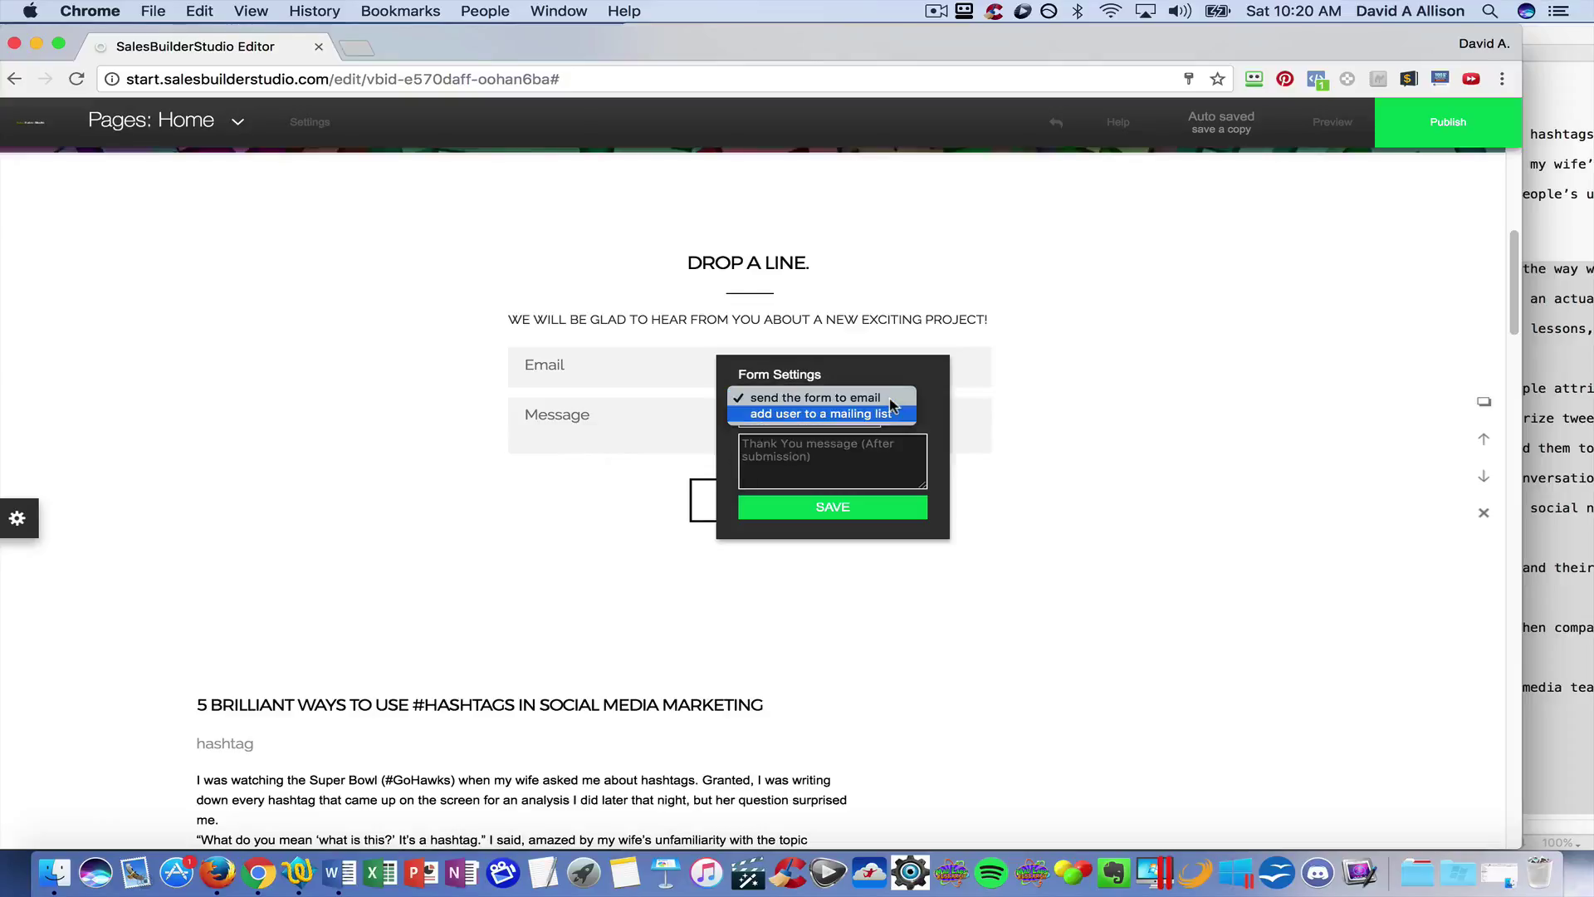
click(865, 415)
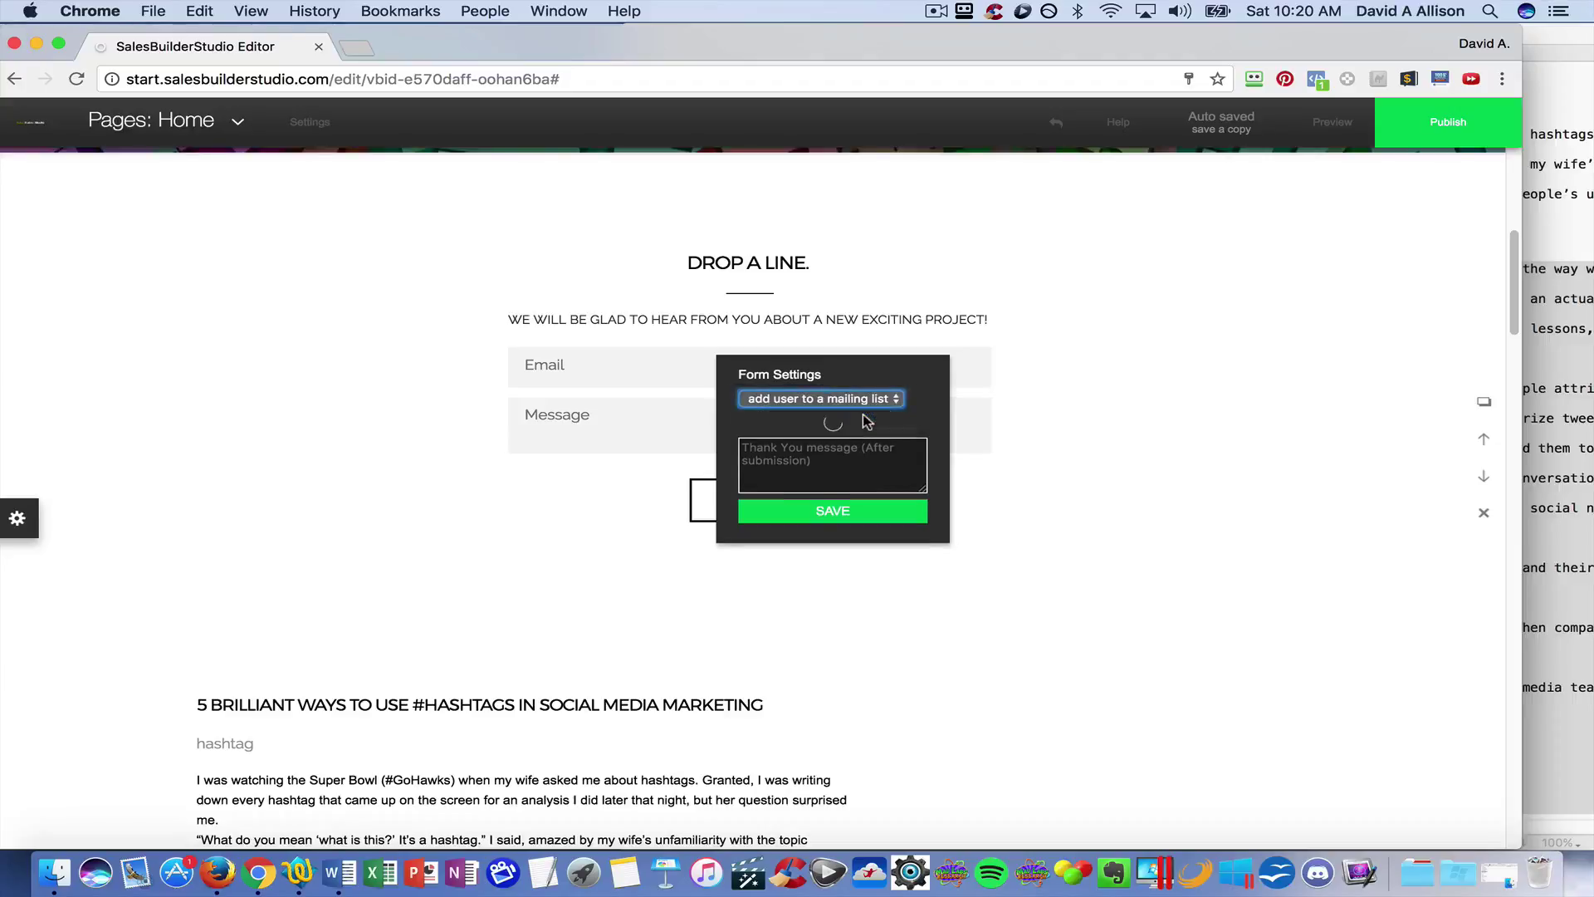
- Set up the newsletter integration with MailChimp, save it without account details, and close the communication settings
click(832, 439)
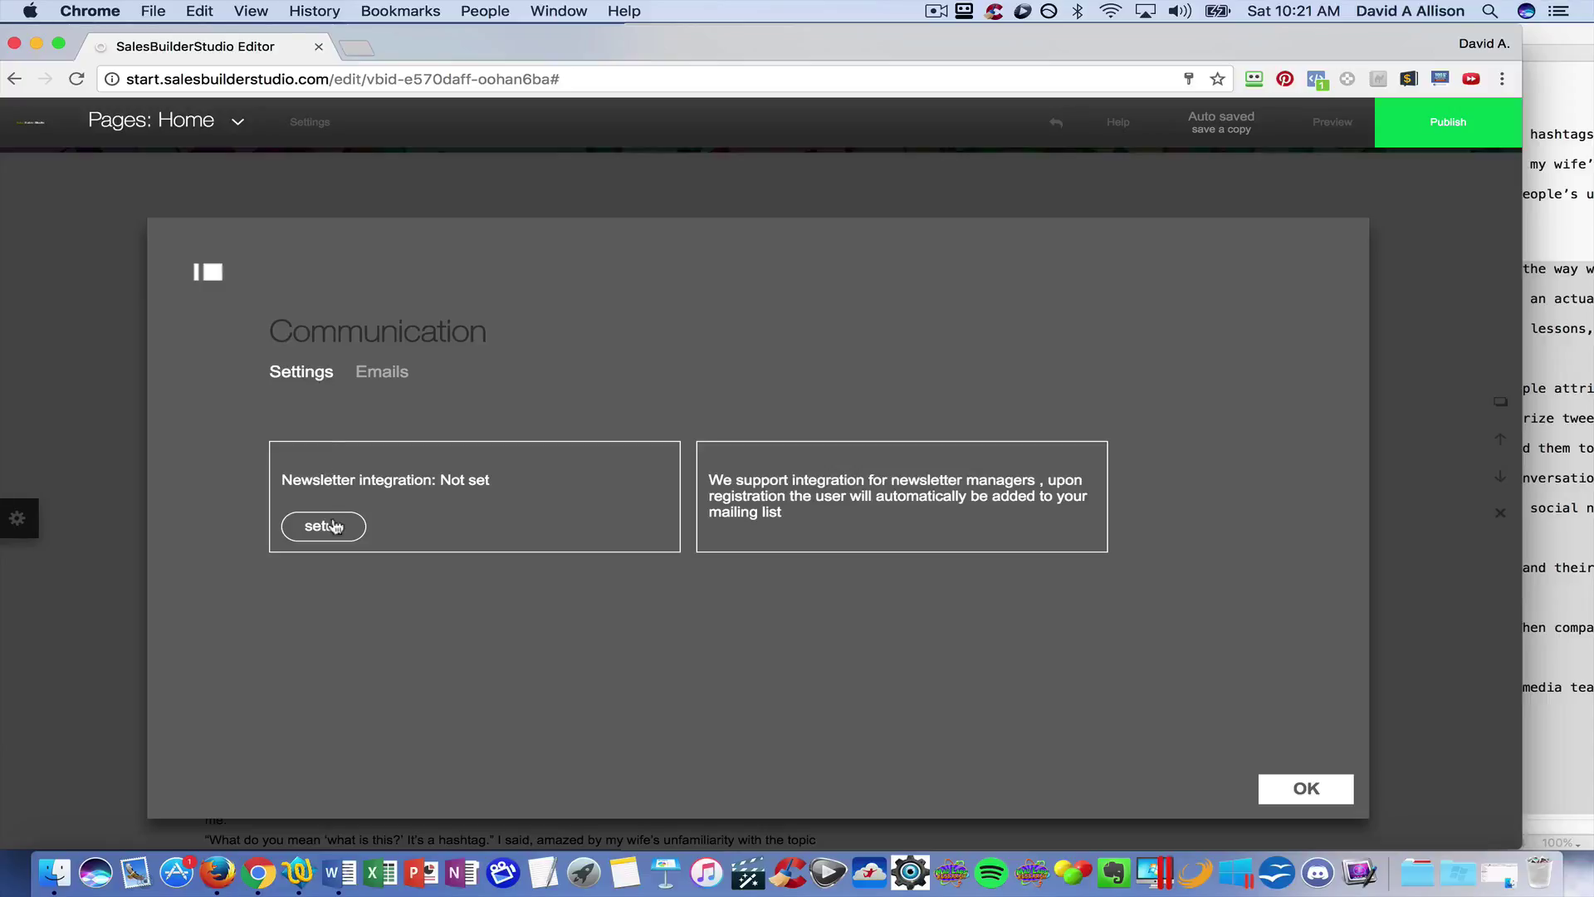
click(324, 526)
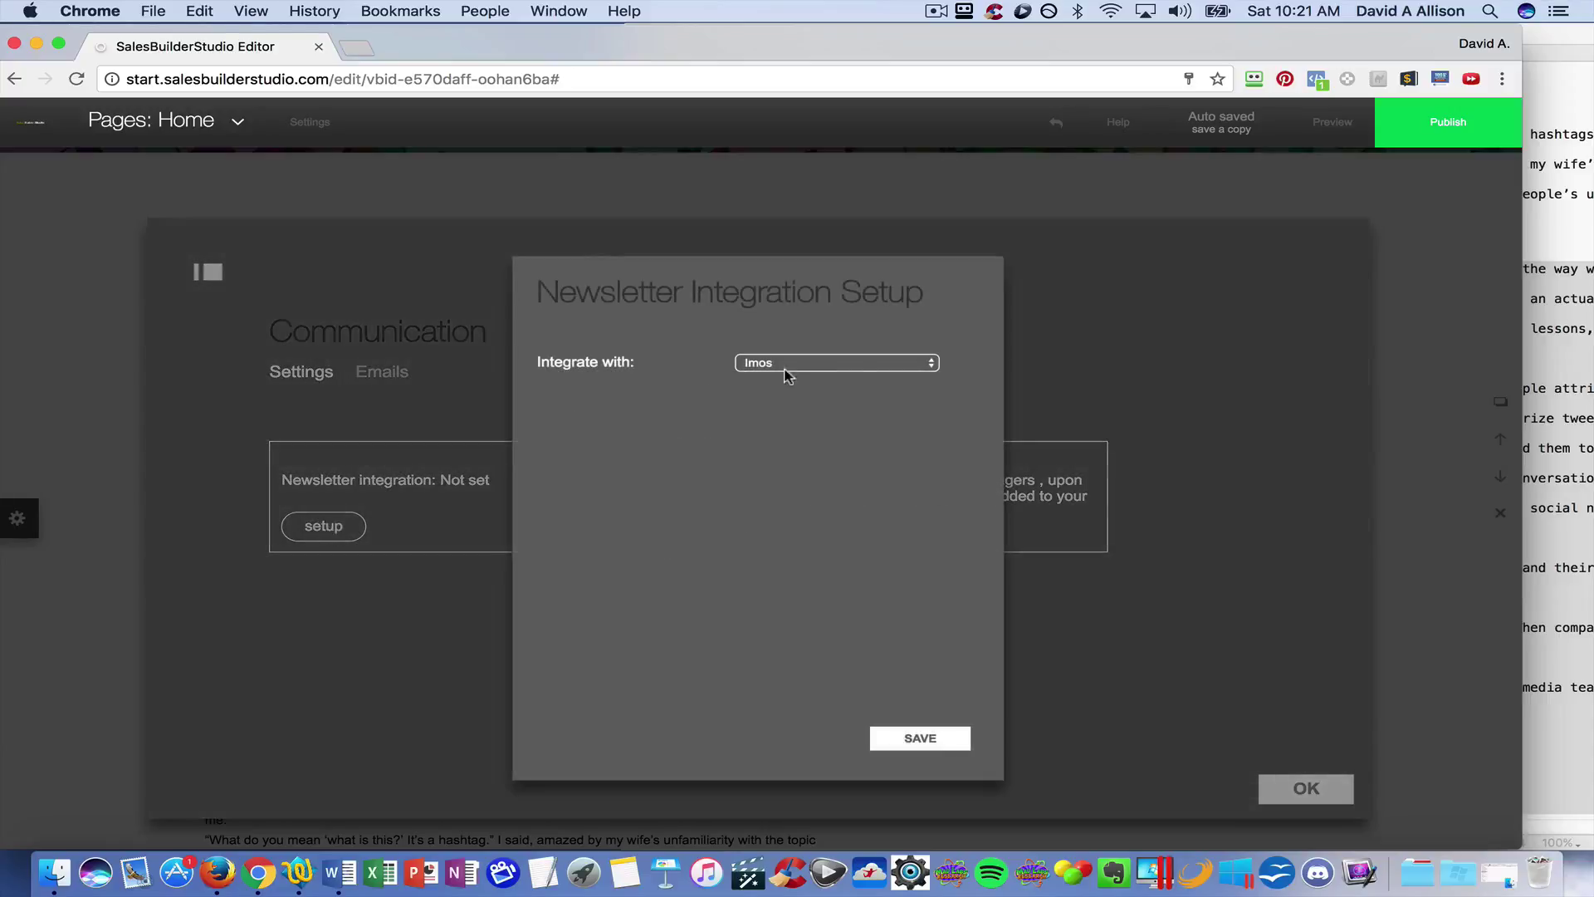
click(919, 366)
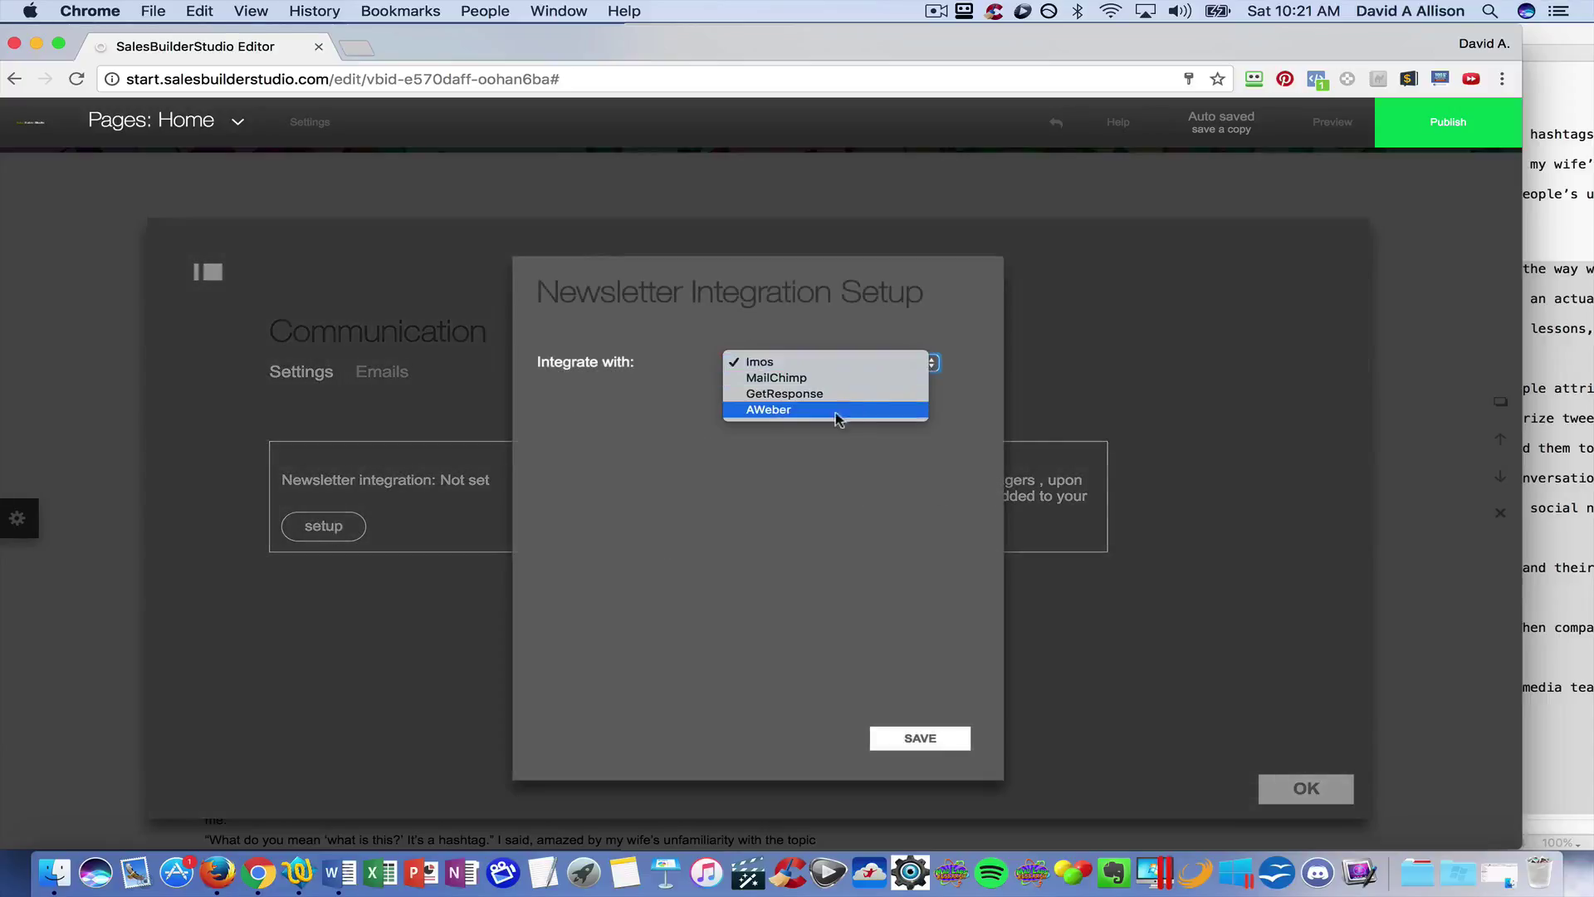
click(804, 379)
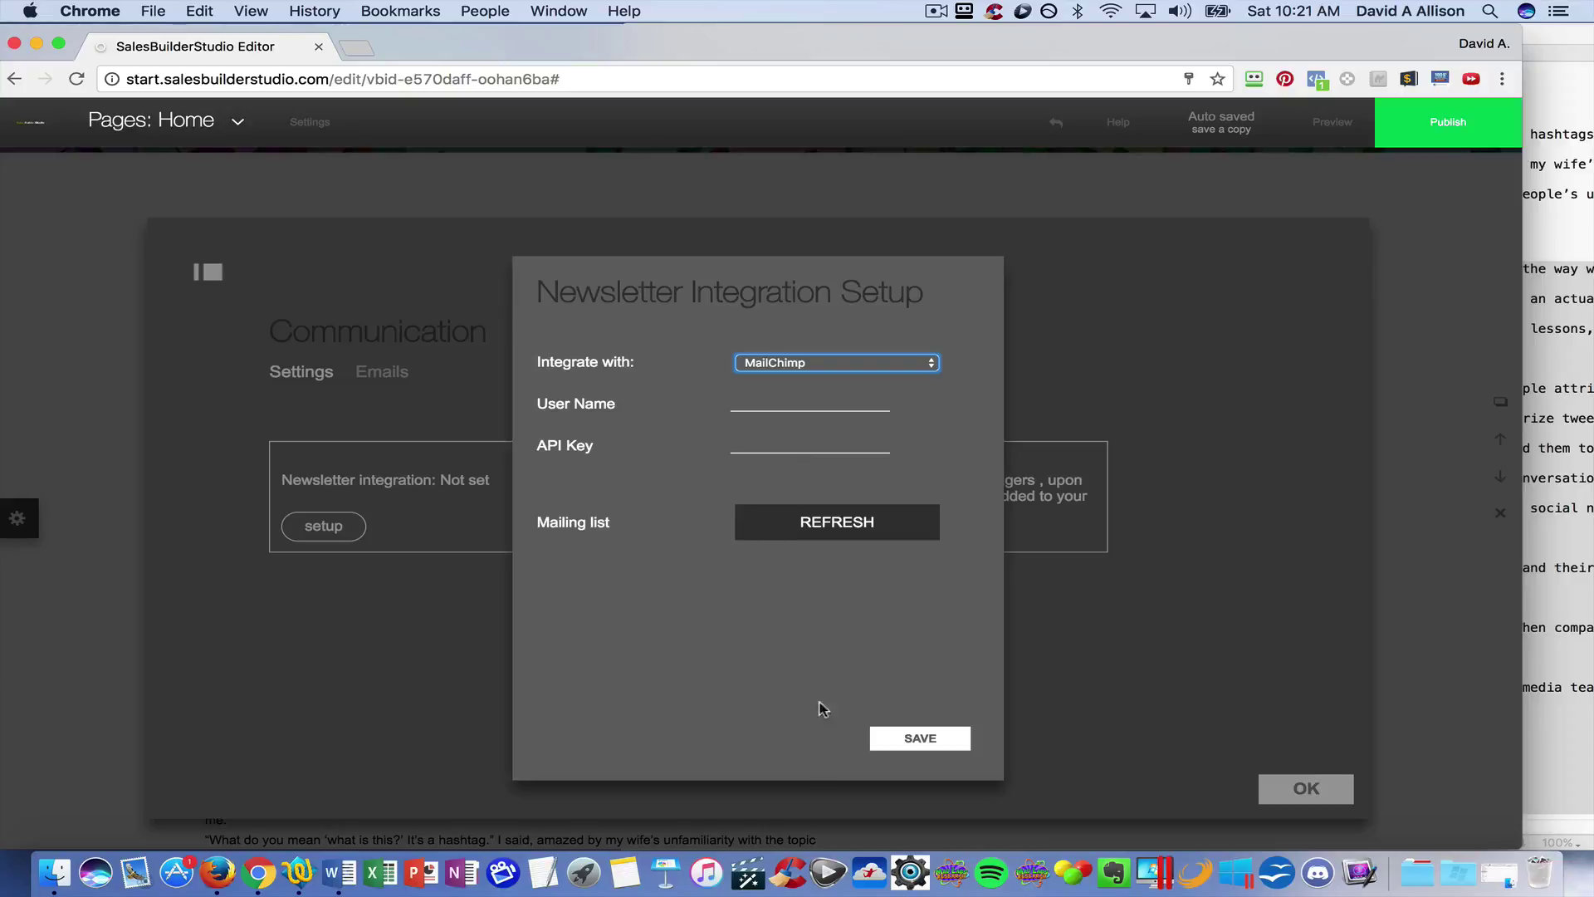
click(919, 742)
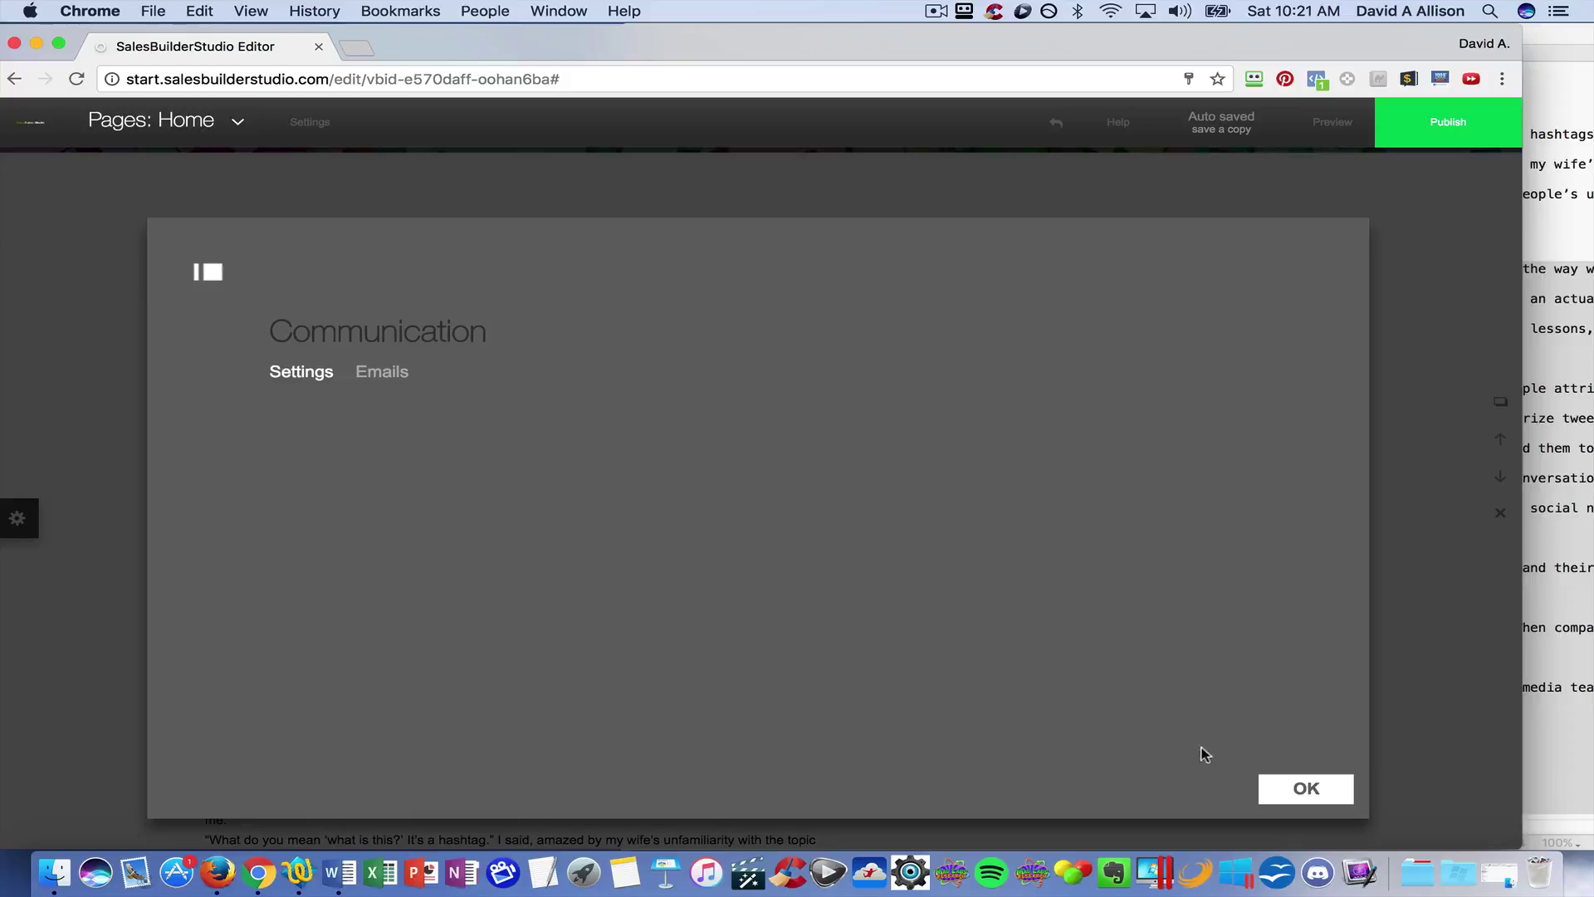
click(1305, 788)
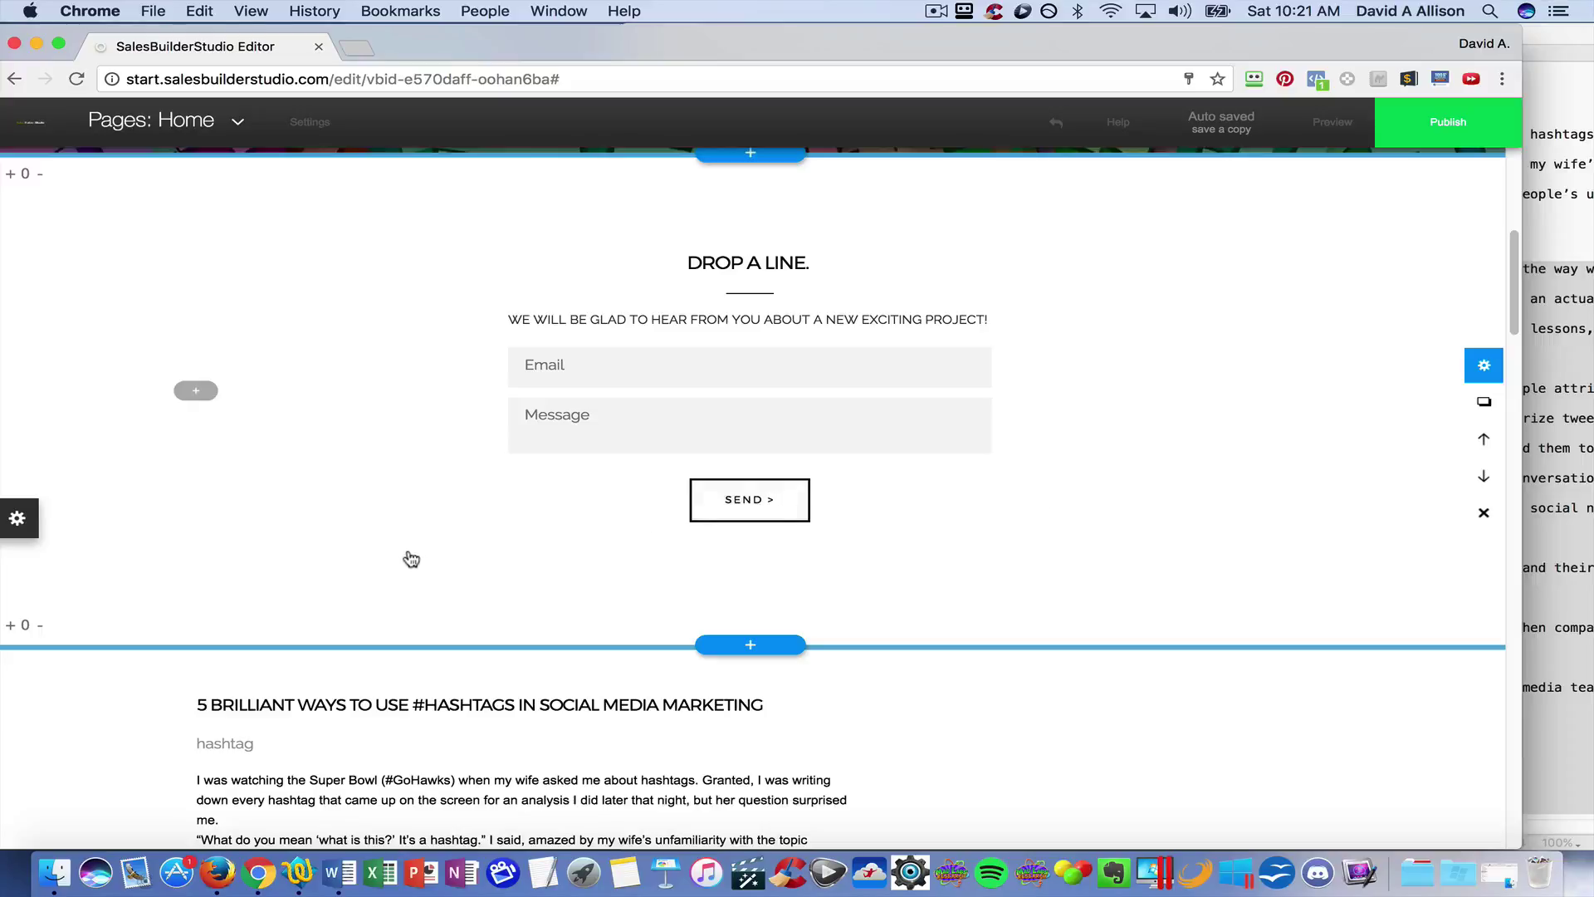
- Add a new blank page named "hashtag 2" to the site and dismiss the offer to save login info
click(17, 520)
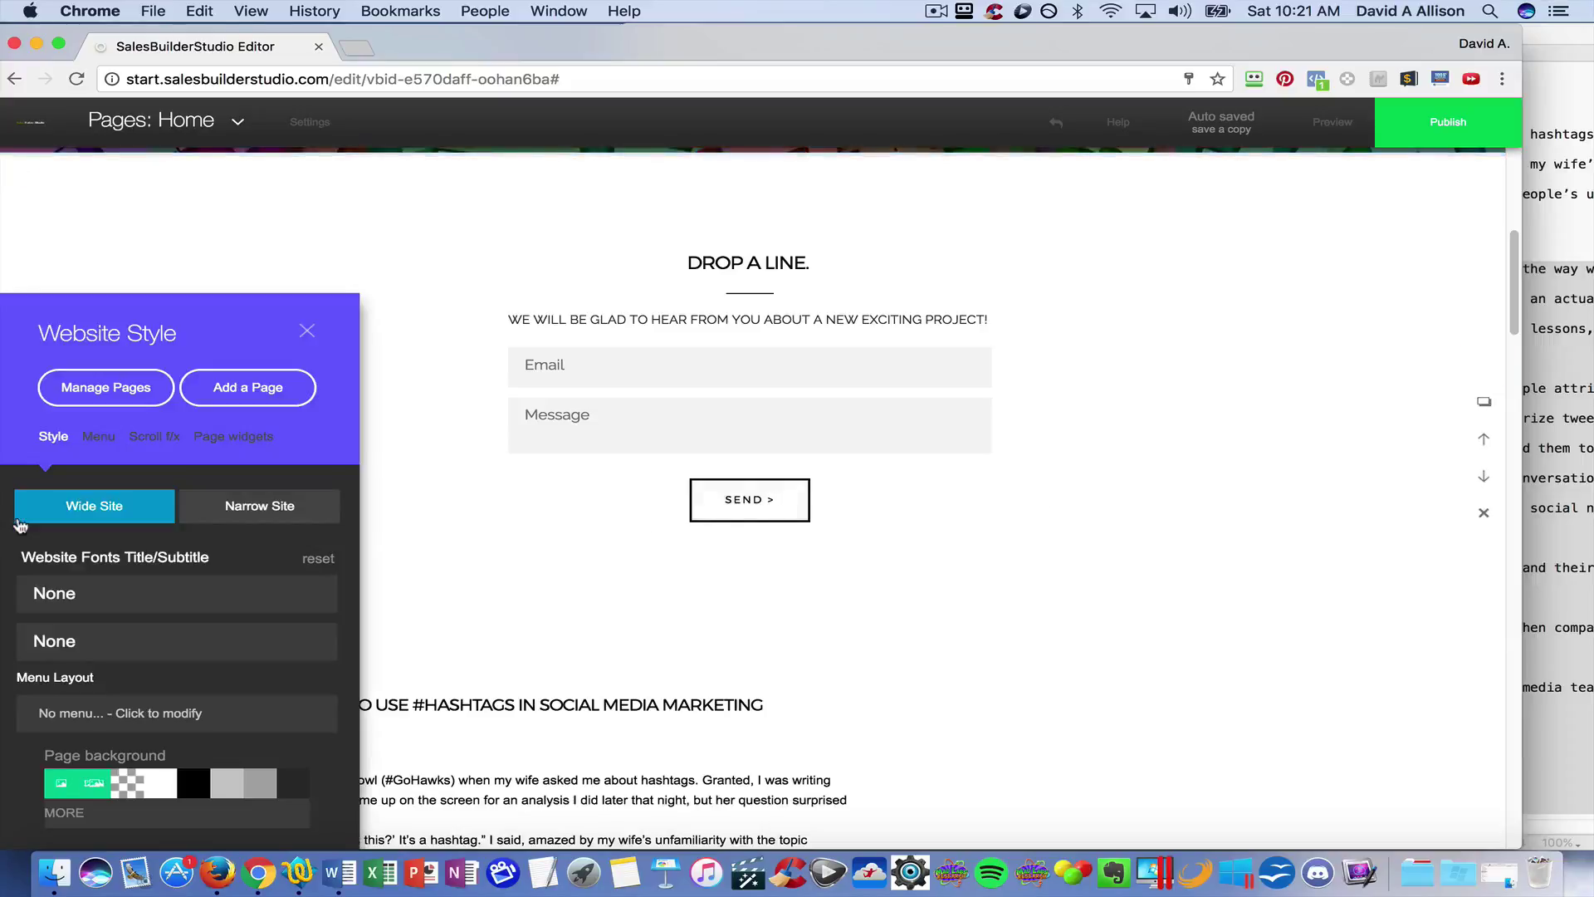
click(222, 388)
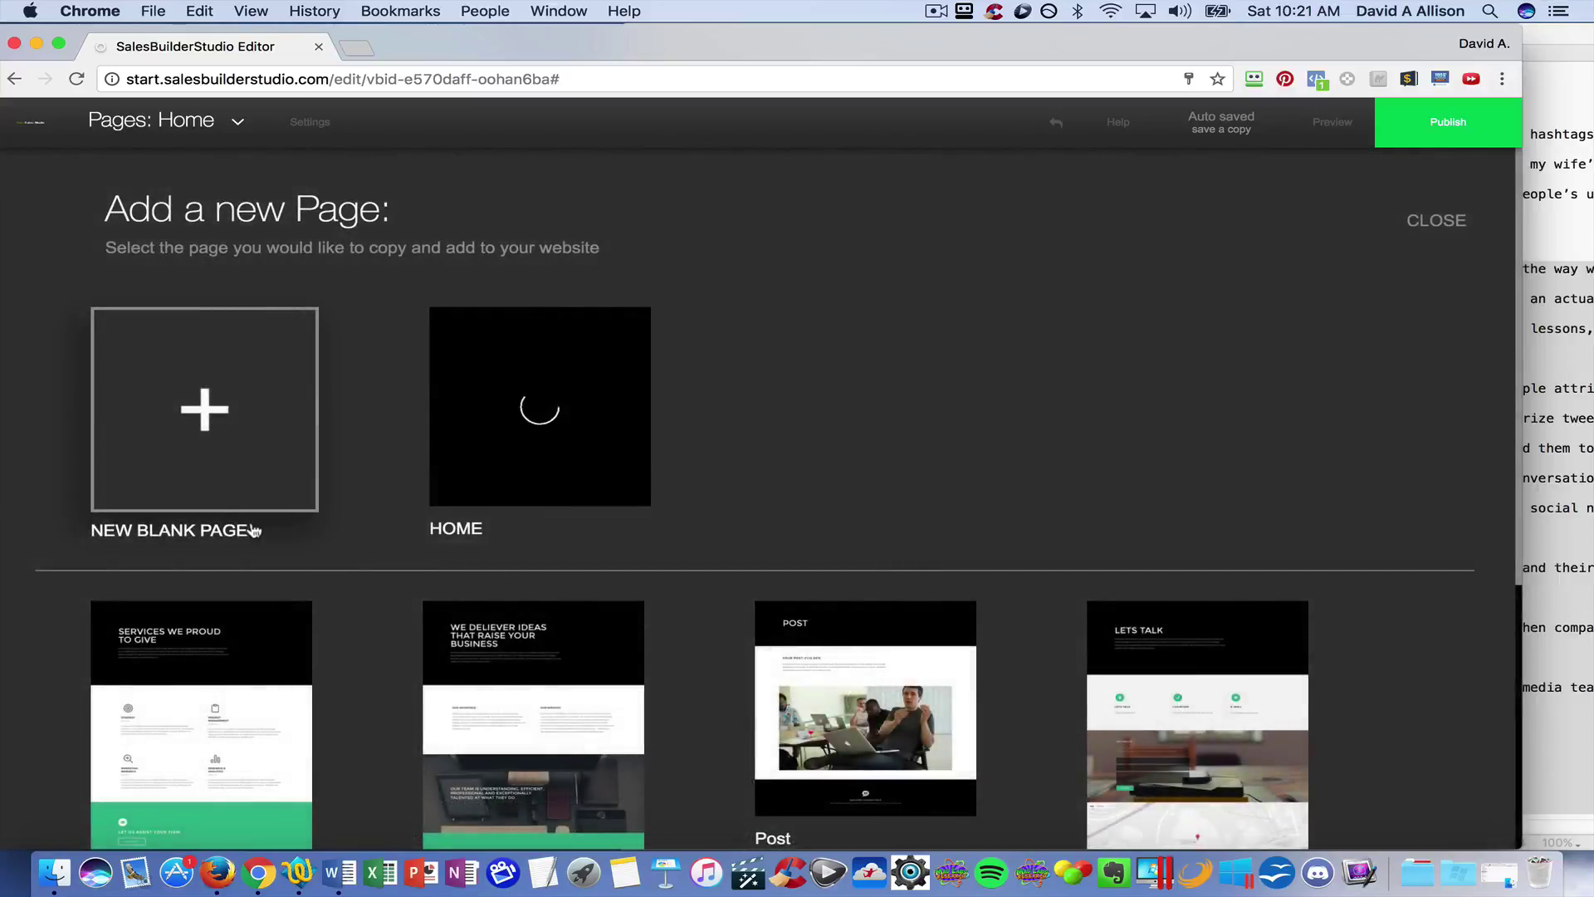
click(204, 410)
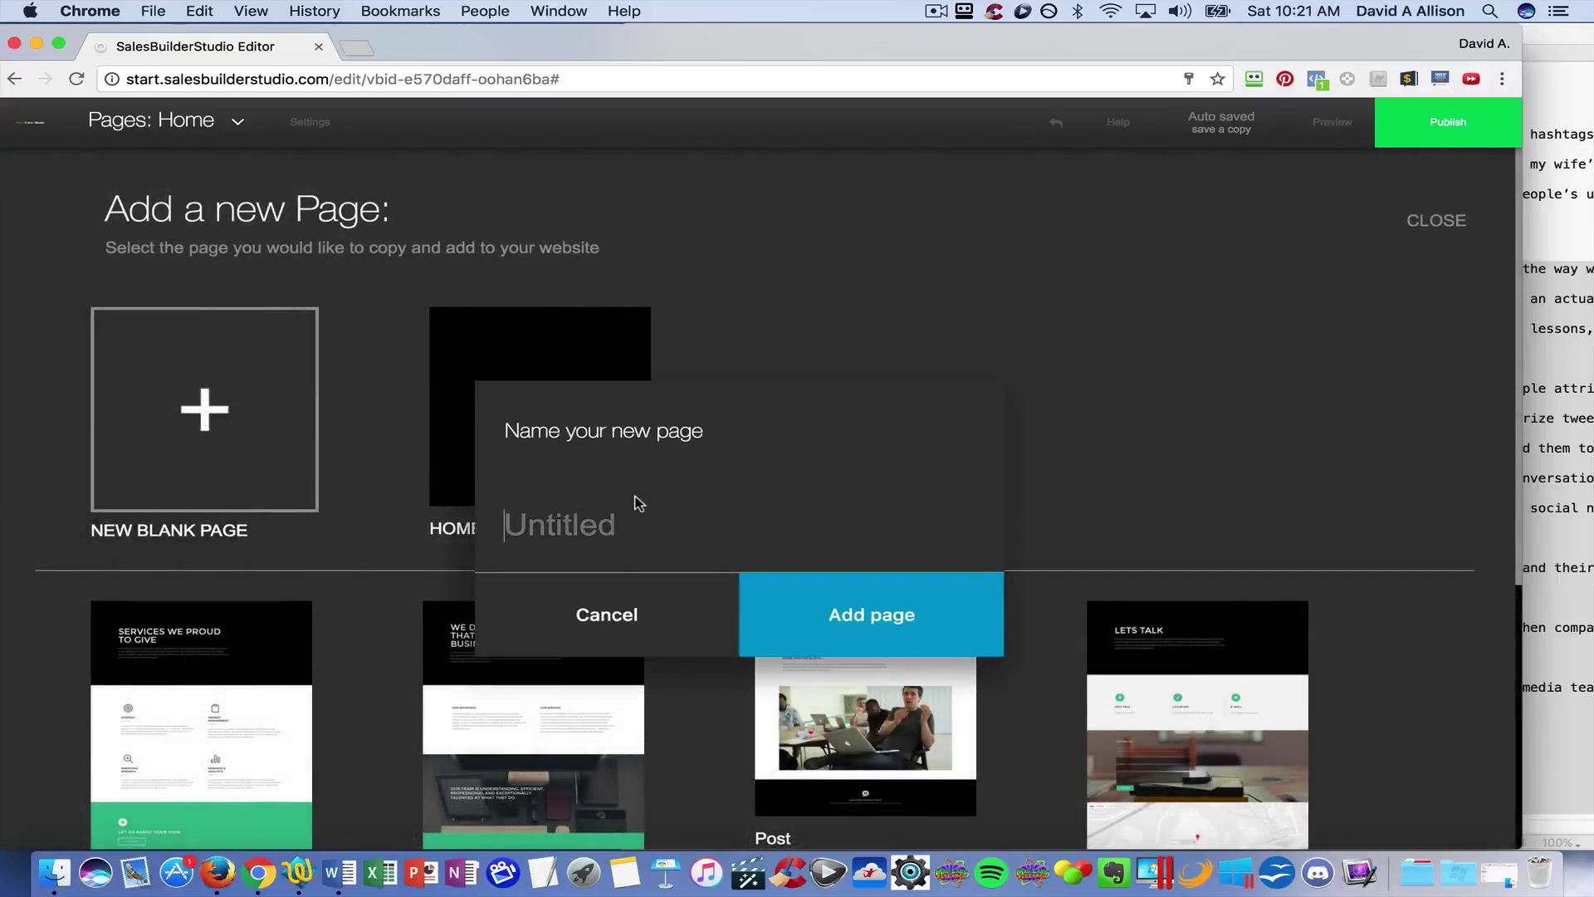
text(ha)
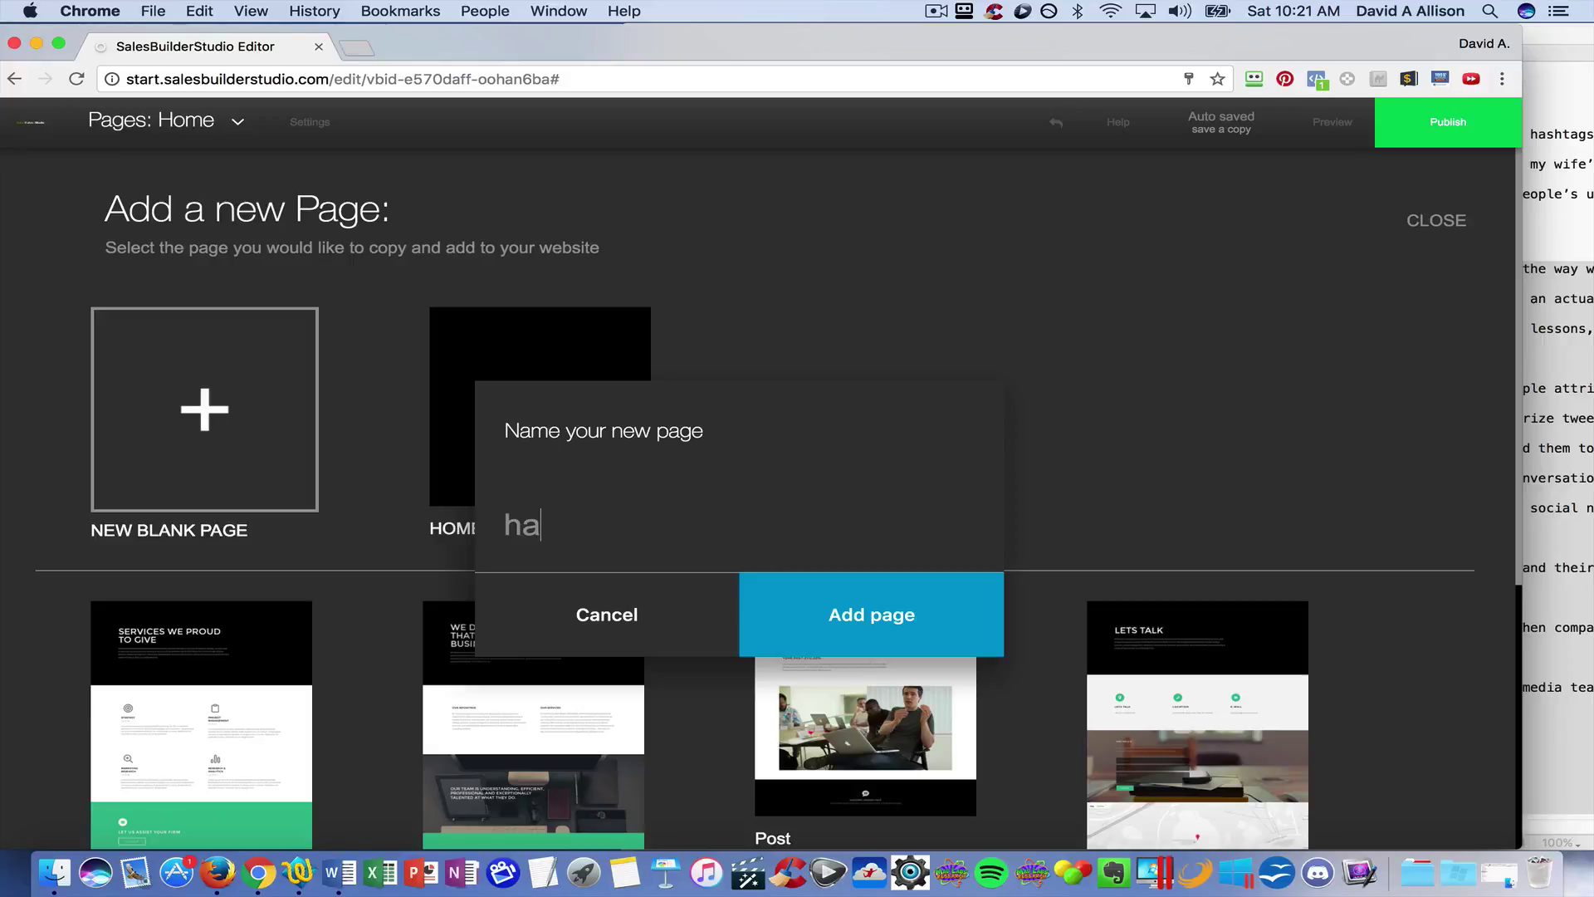
text(shtag 2)
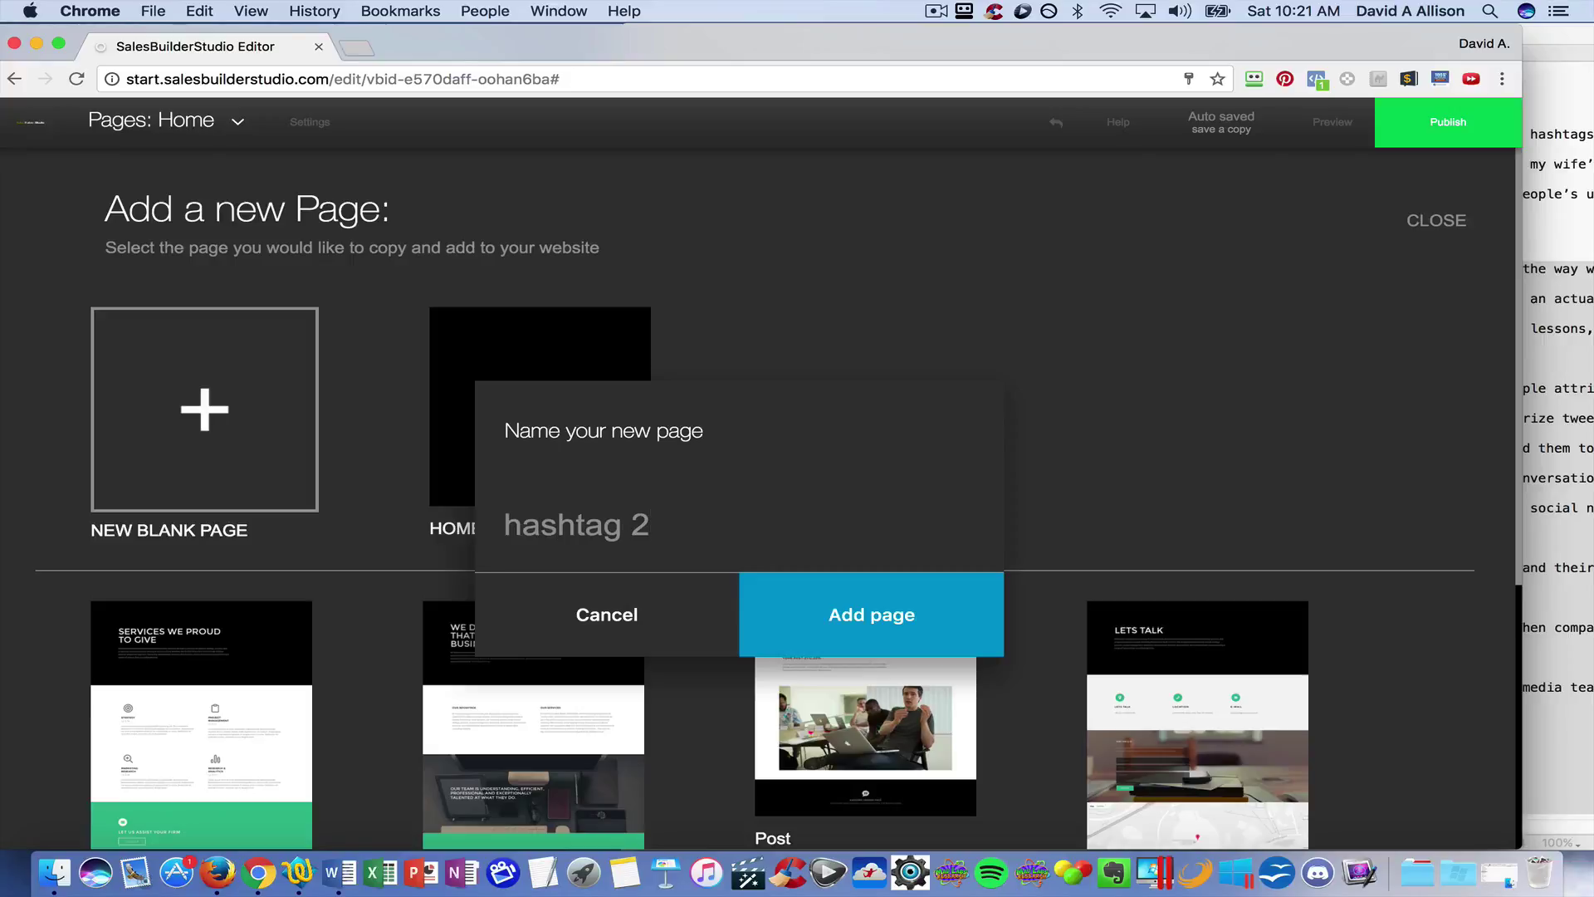
click(891, 615)
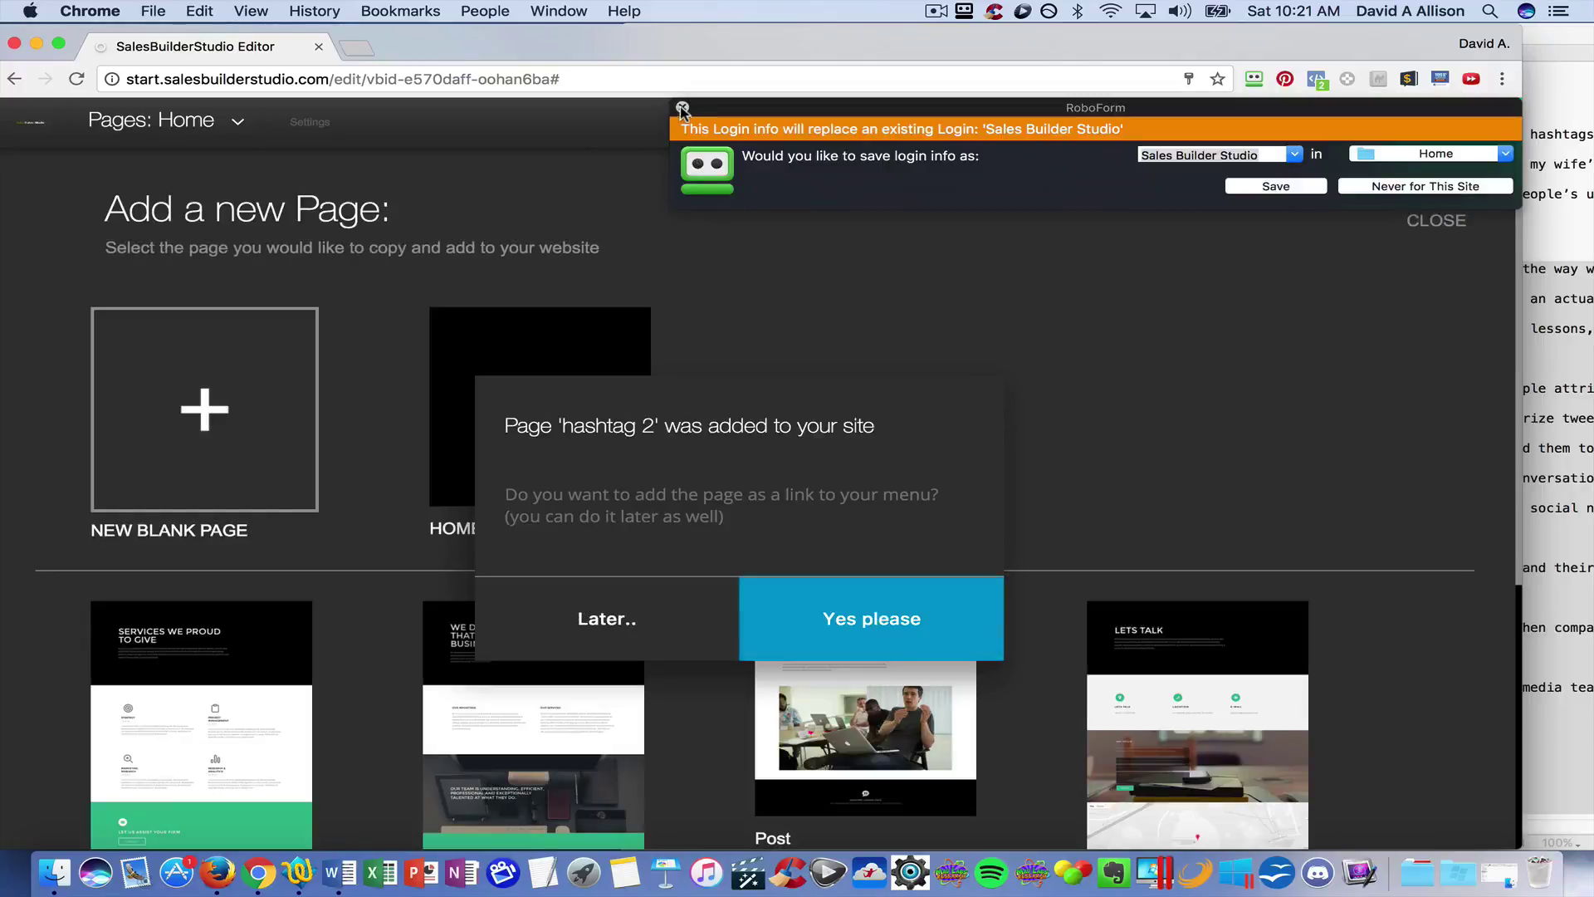
click(682, 110)
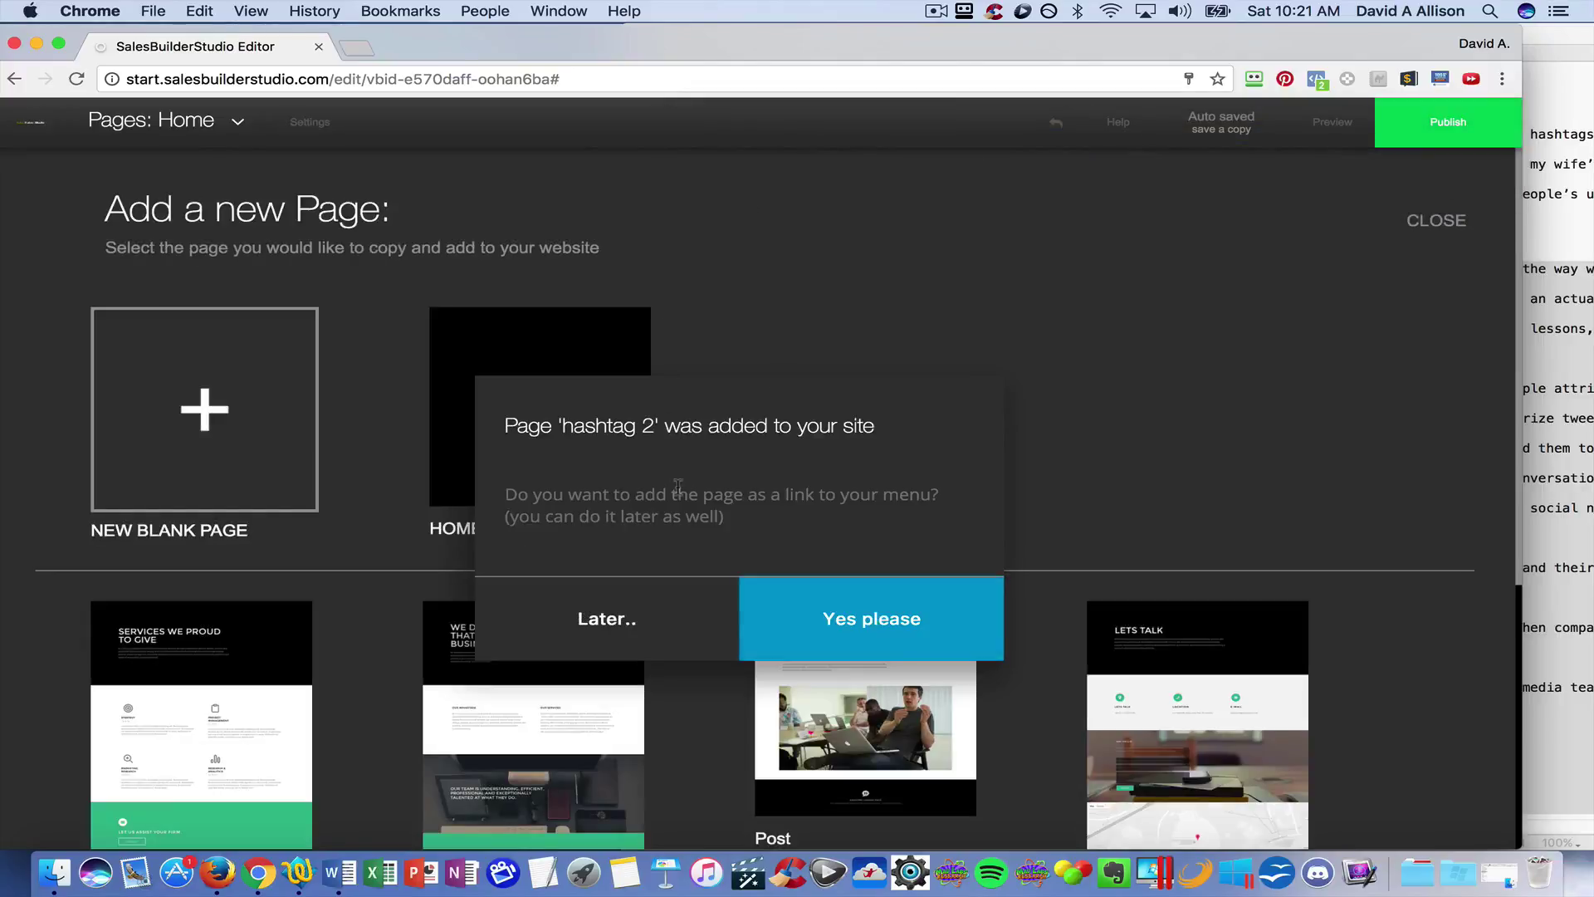
- Link the hashtag 2 page in the site menu, having a menu created for the website, and dismiss the login-saving offer
click(869, 623)
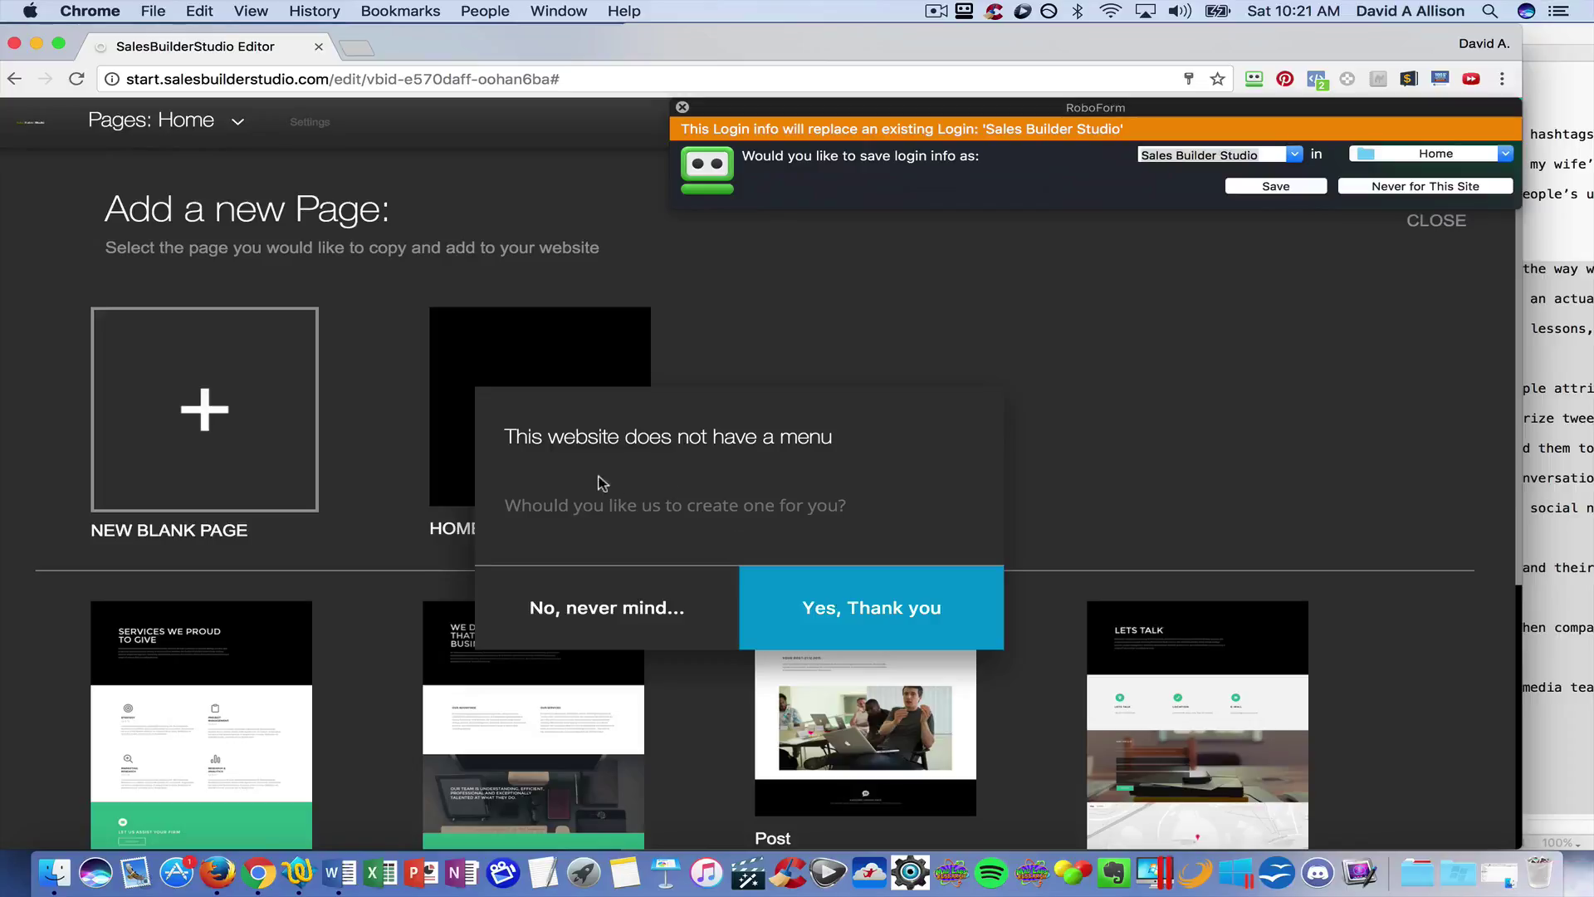
click(864, 606)
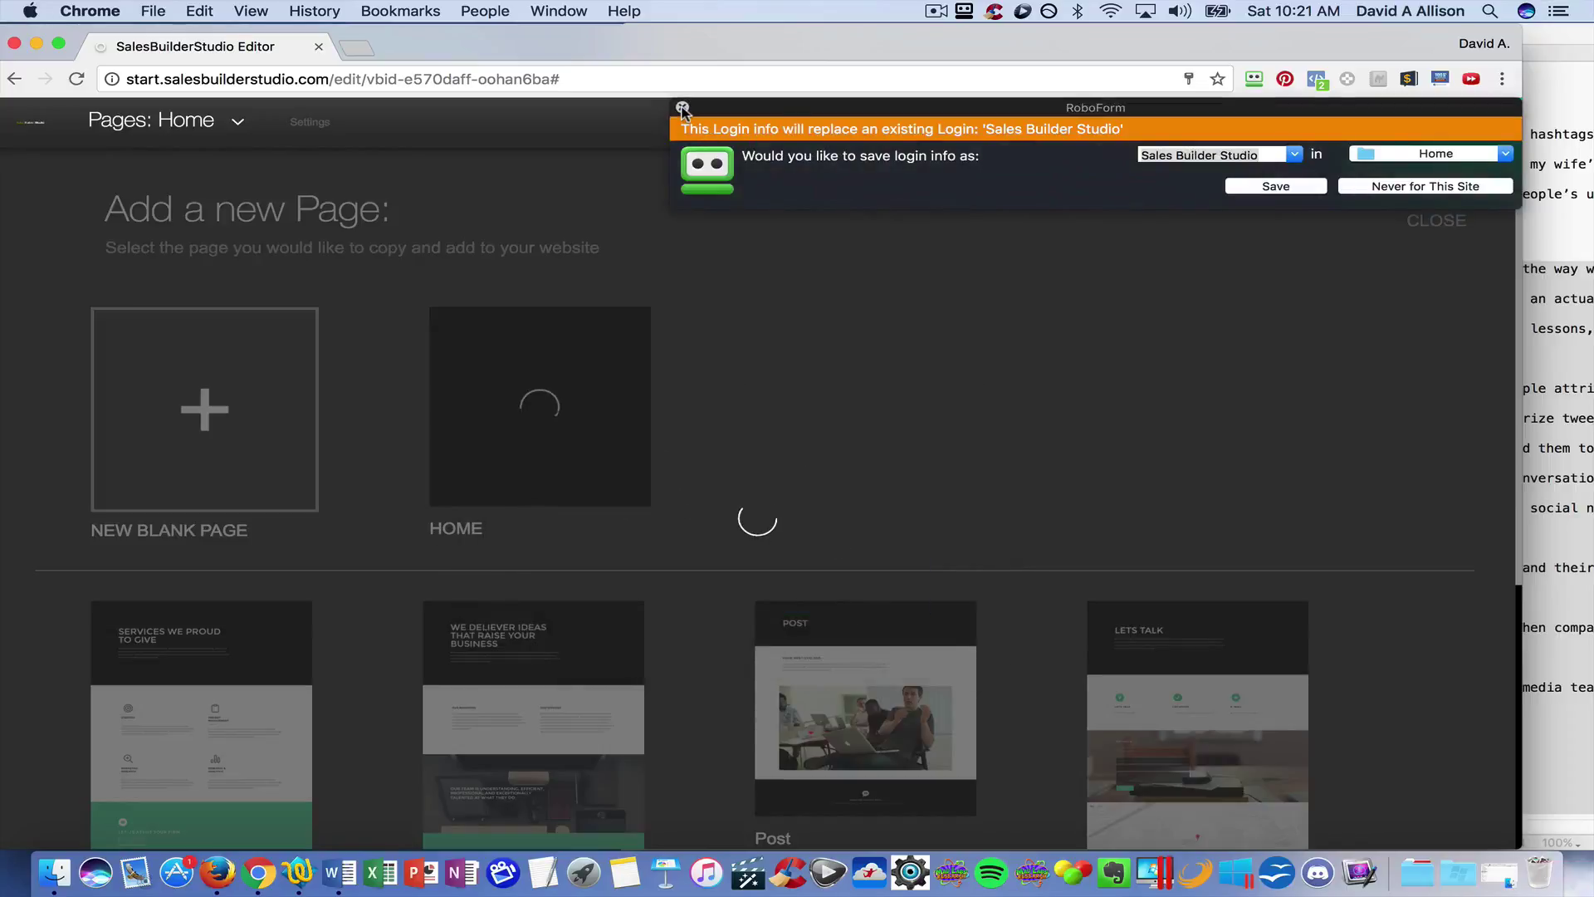
click(682, 109)
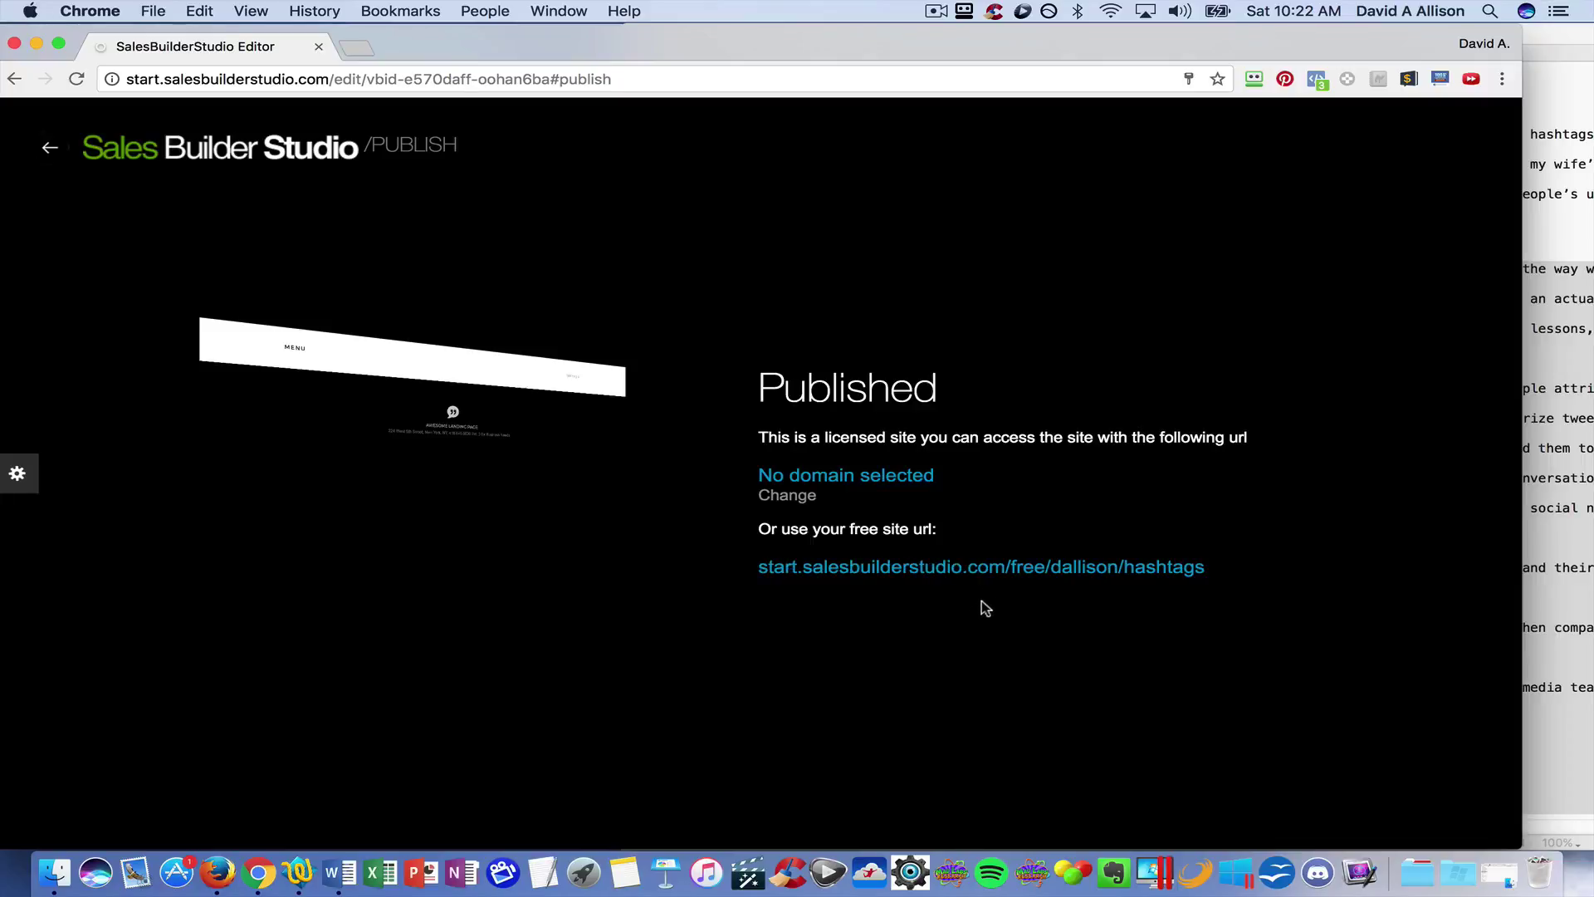
- Open the published site at its free URL, check the hashtag 2 page and its menu link, and close it
click(991, 566)
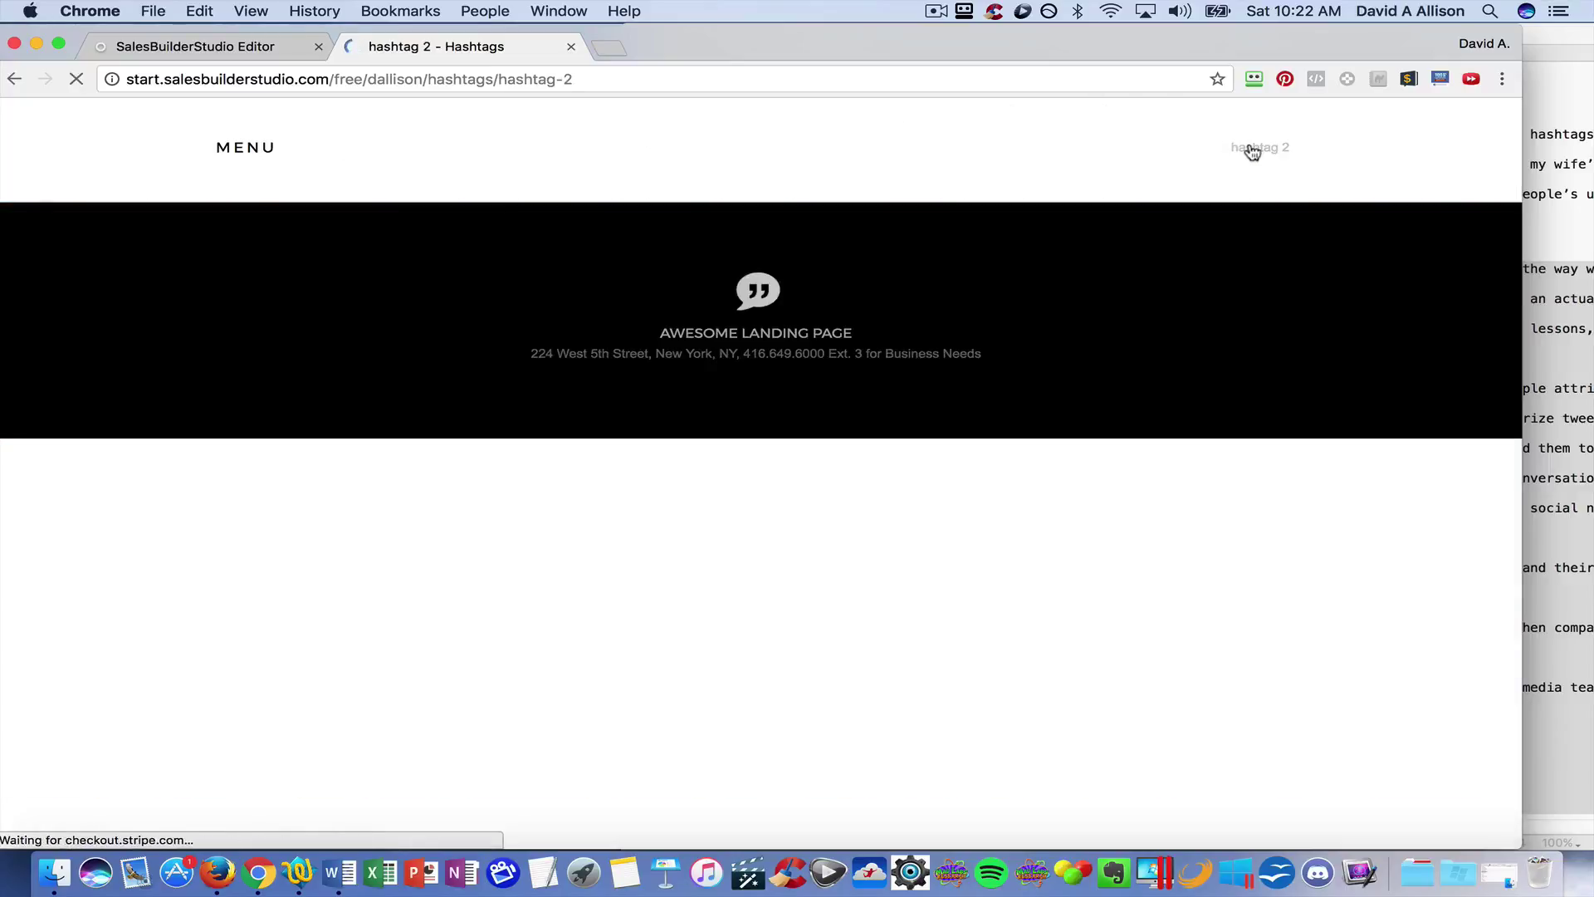
scroll(910, 340, down, 1)
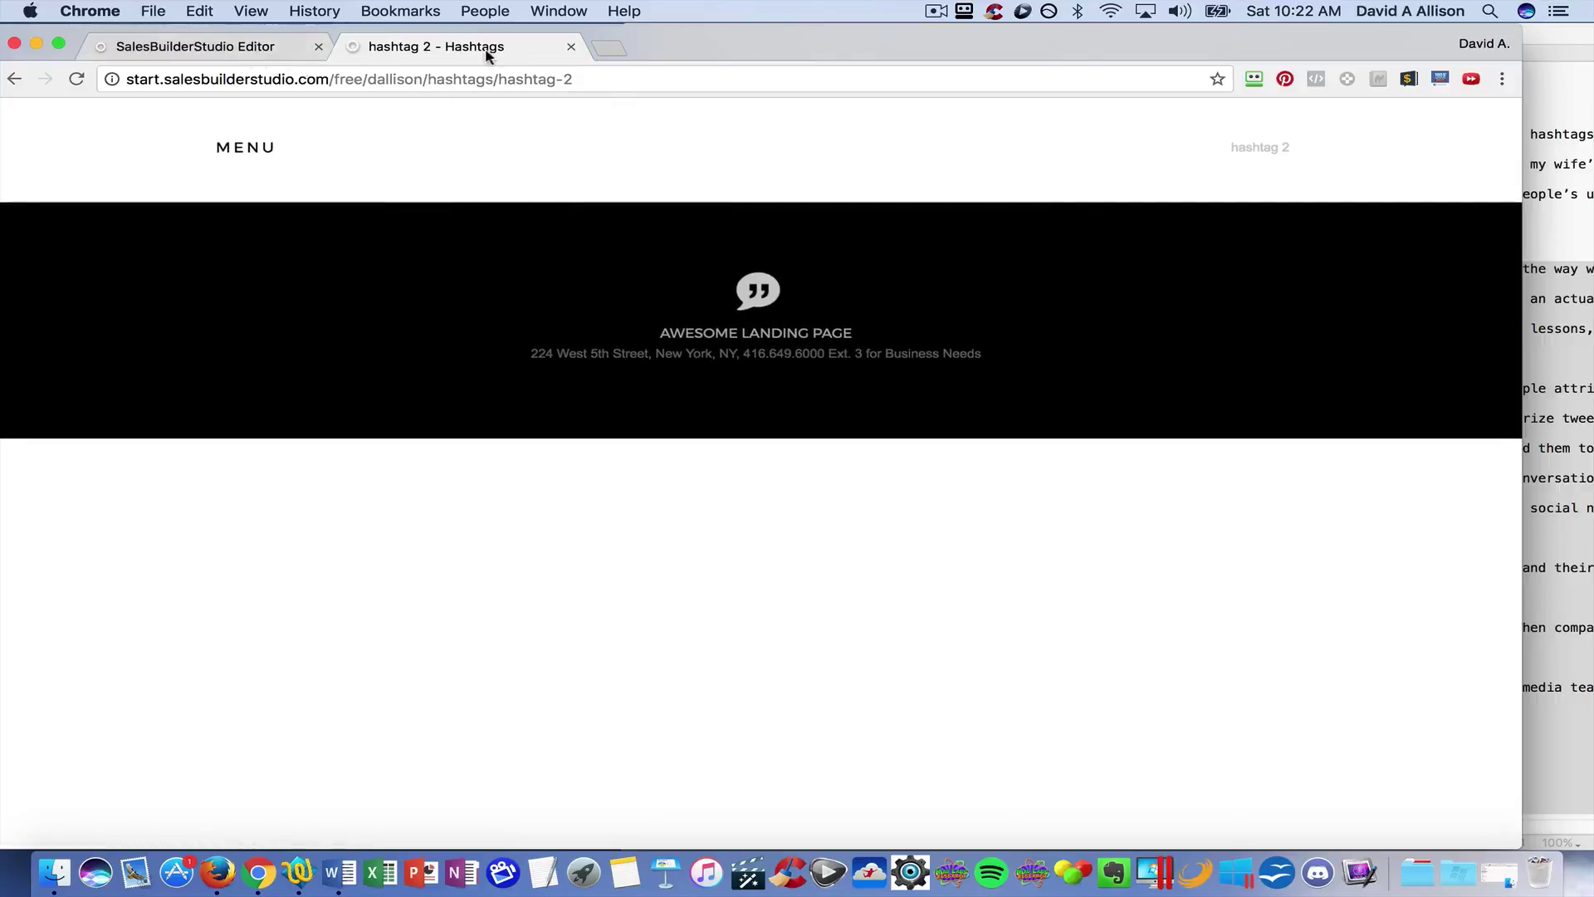
click(571, 46)
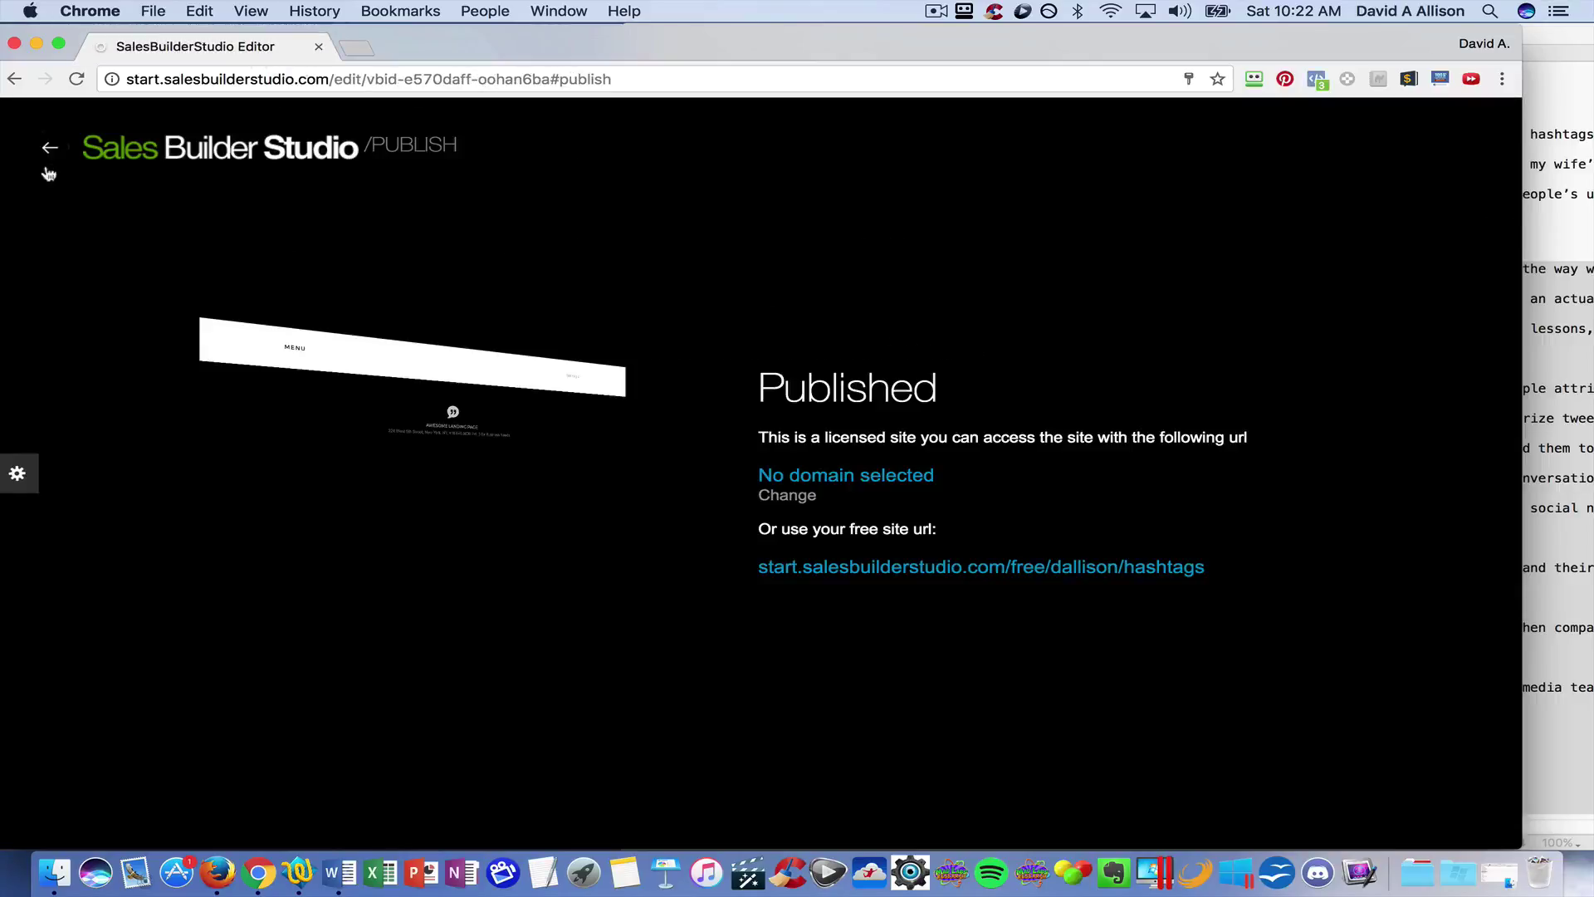
- Return to the page editor and open the MENU title of the hashtag 2 page for editing
click(48, 158)
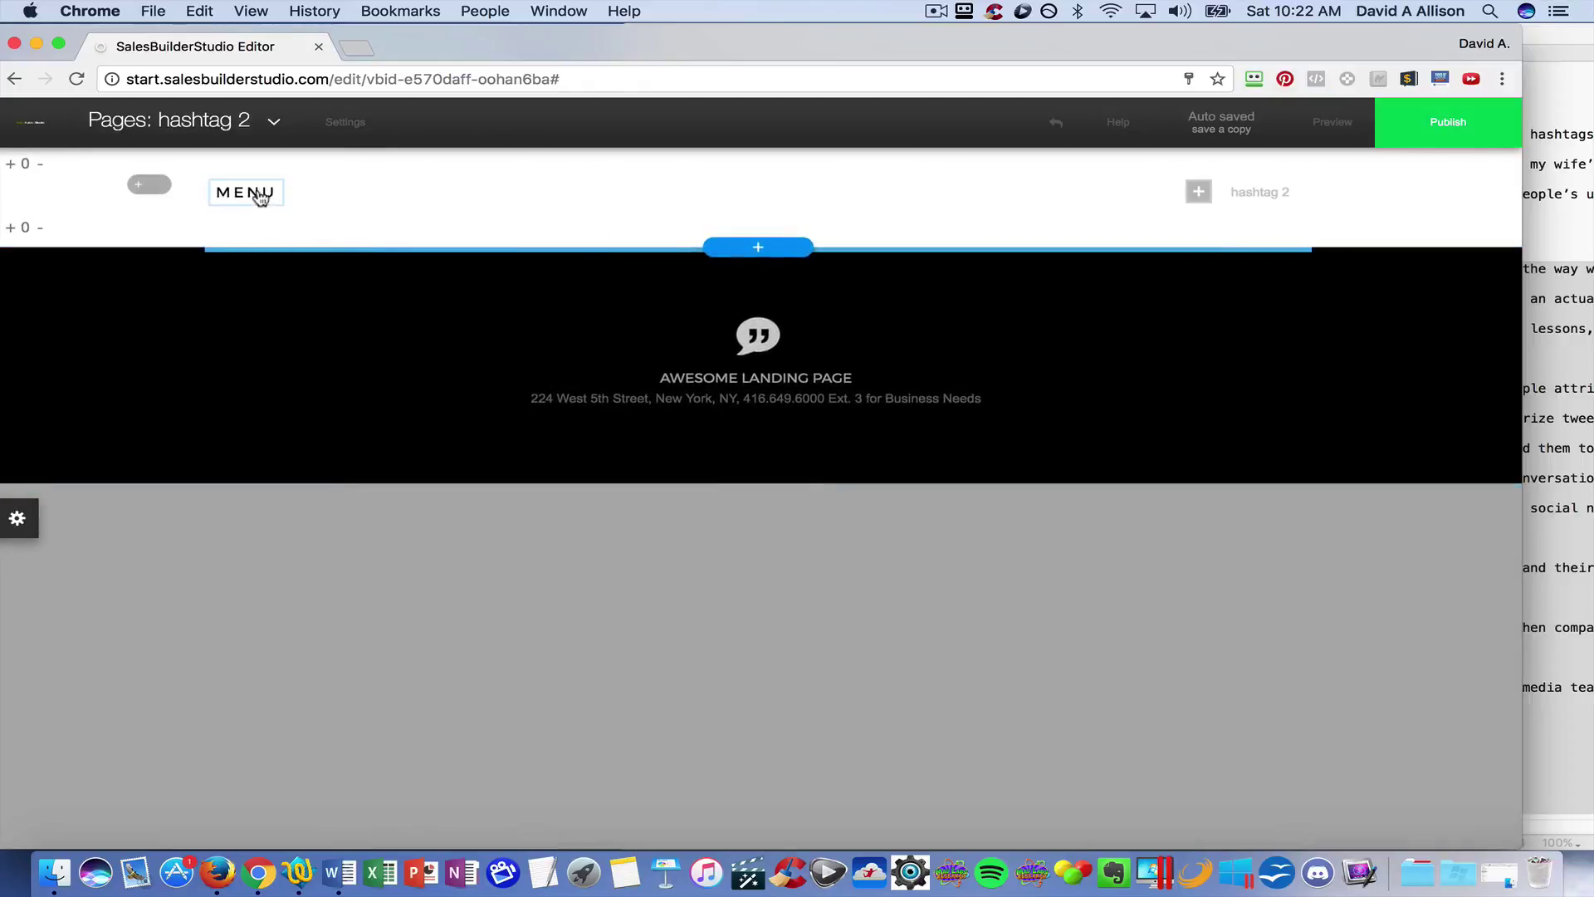
click(261, 197)
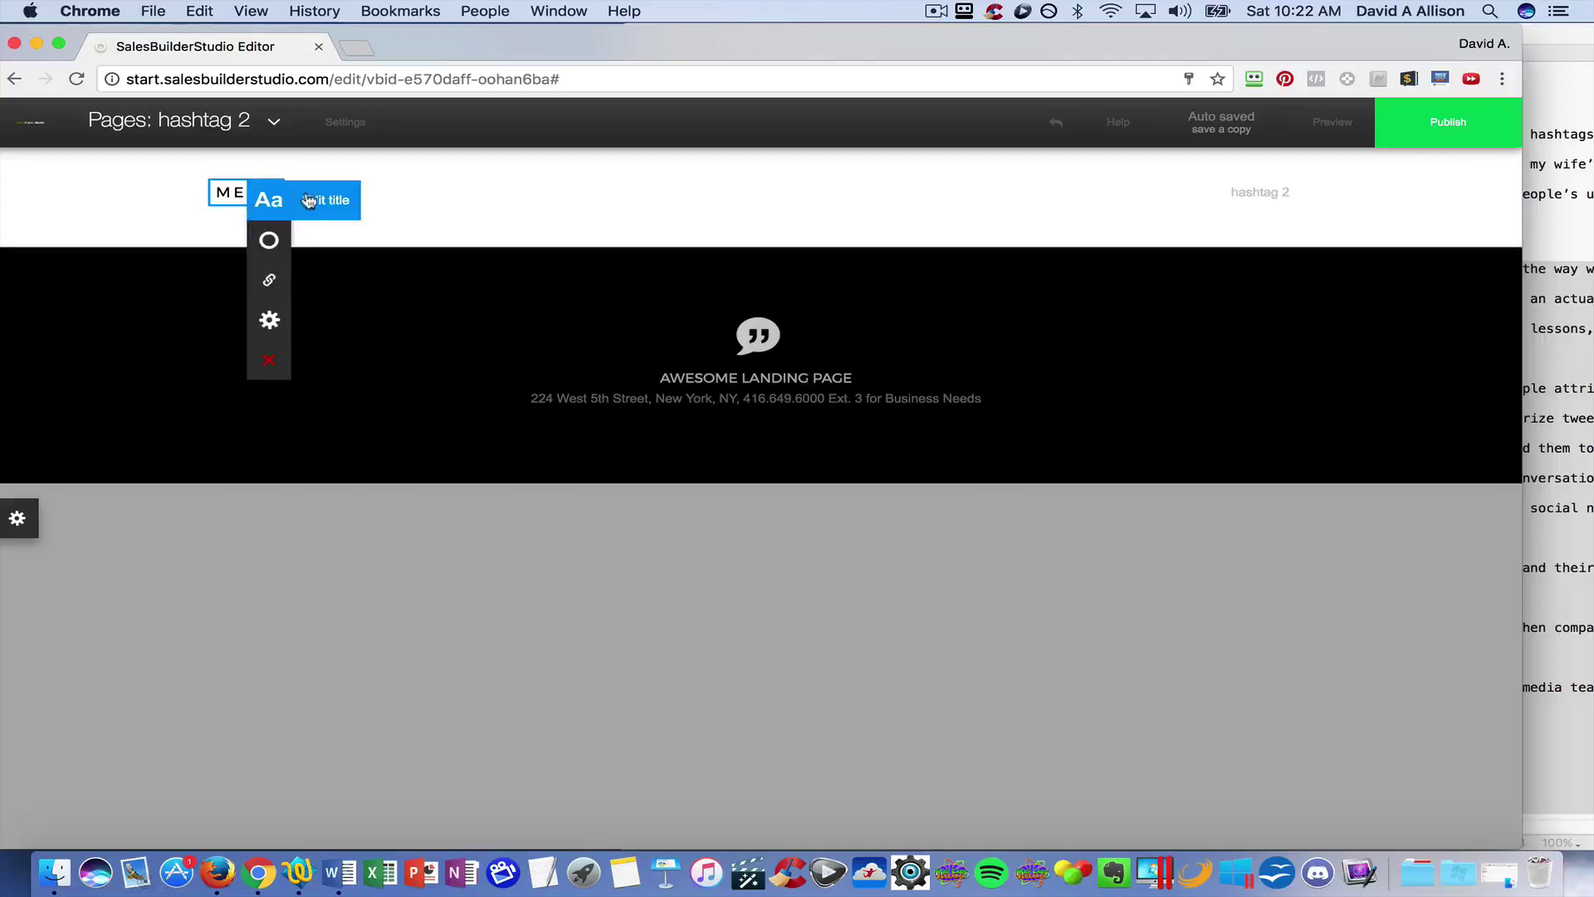
click(351, 218)
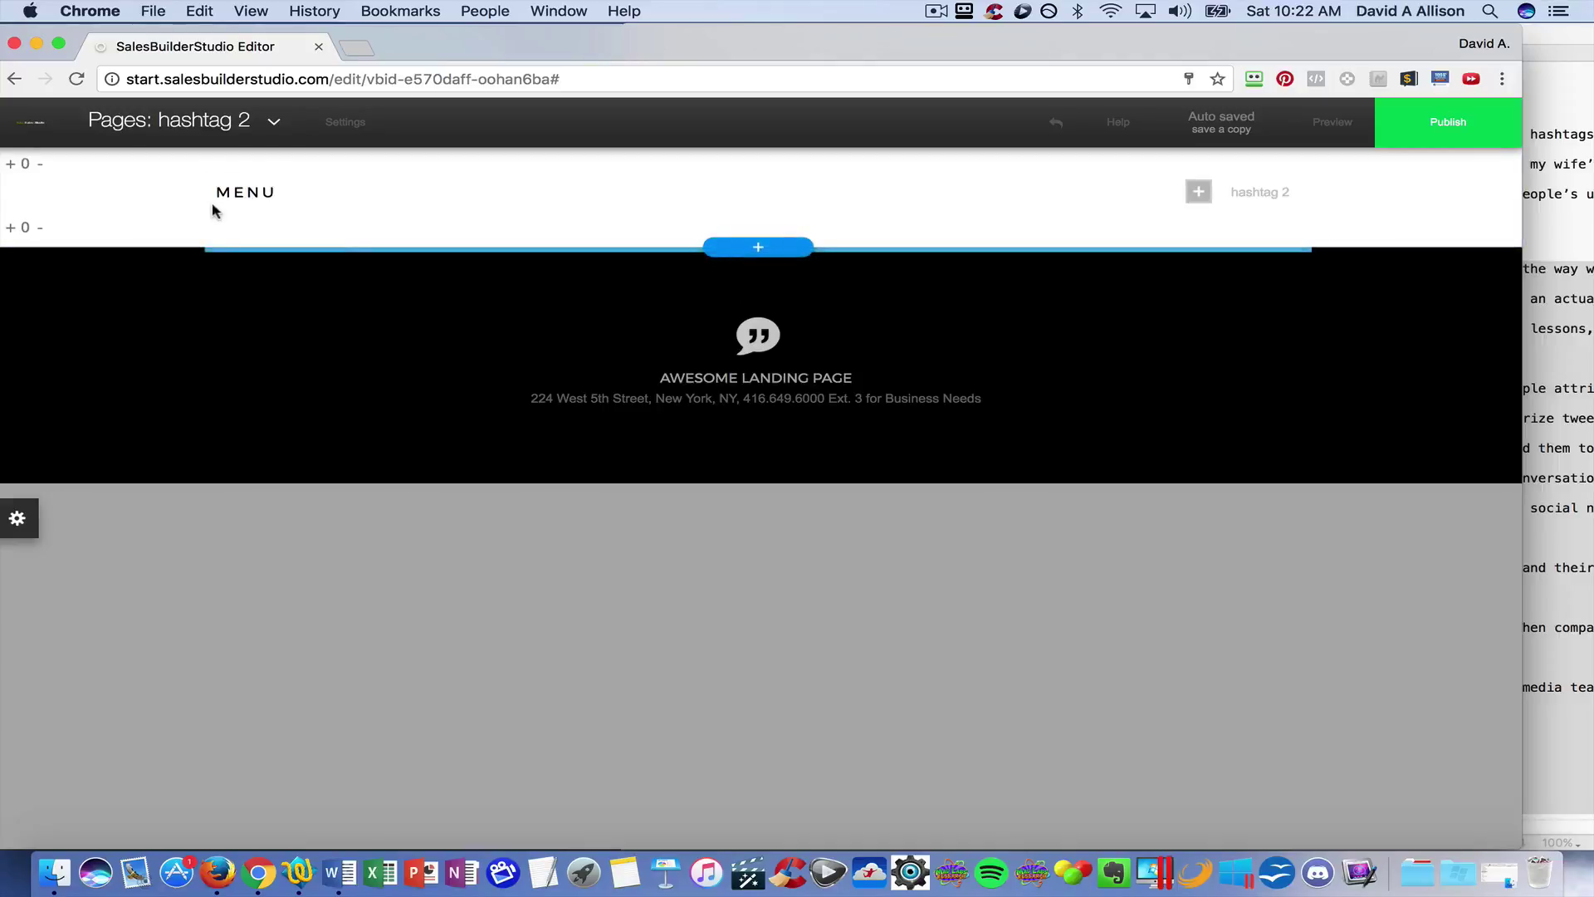